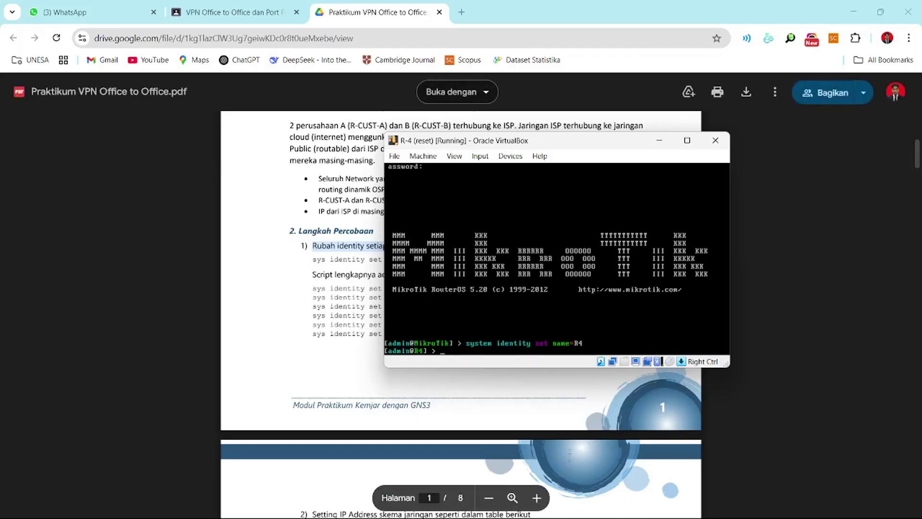
# Step: Minimize the R-4 console and highlight the R-CUST-A and R-CUST-B identity names in the lab PDF
pyautogui.moveTo(674, 504)
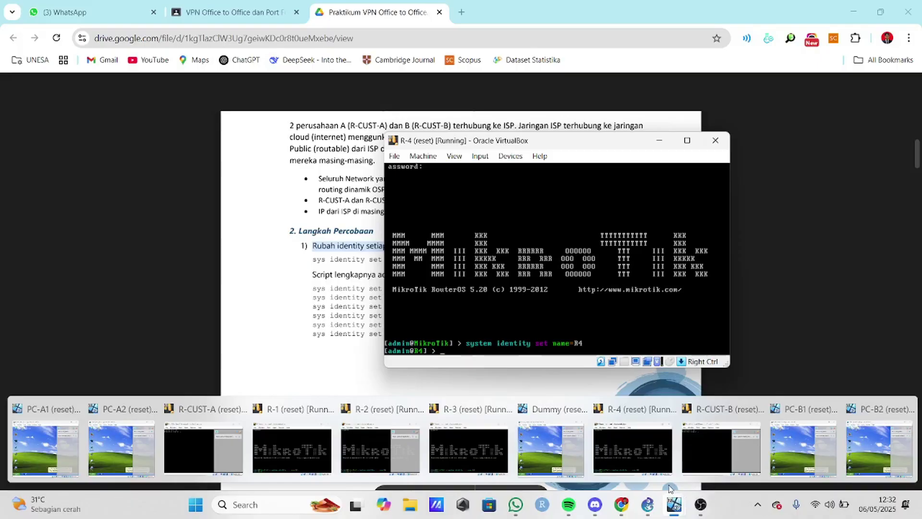
pyautogui.click(658, 143)
pyautogui.doubleClick(414, 324)
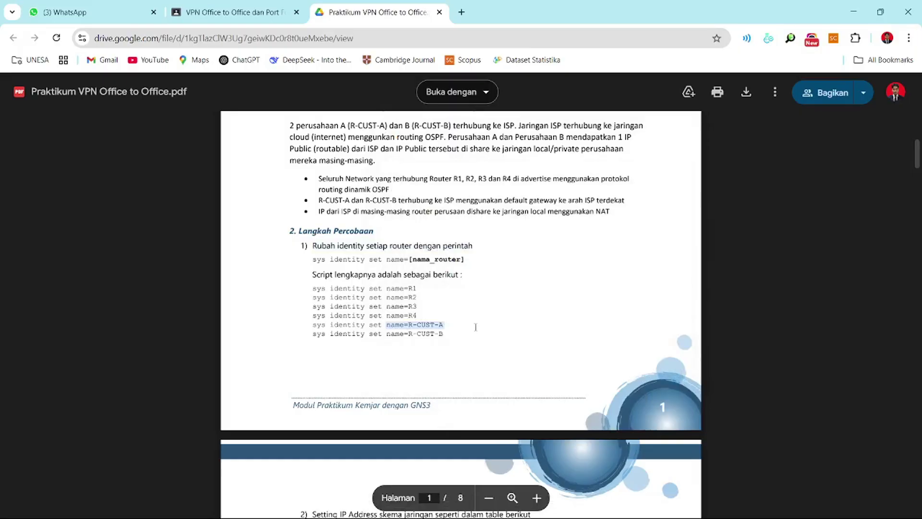
pyautogui.doubleClick(410, 332)
# Step: On the PC-A1 virtual machine, launch WinBox and connect as admin to the discovered MikroTik router
pyautogui.moveTo(674, 505)
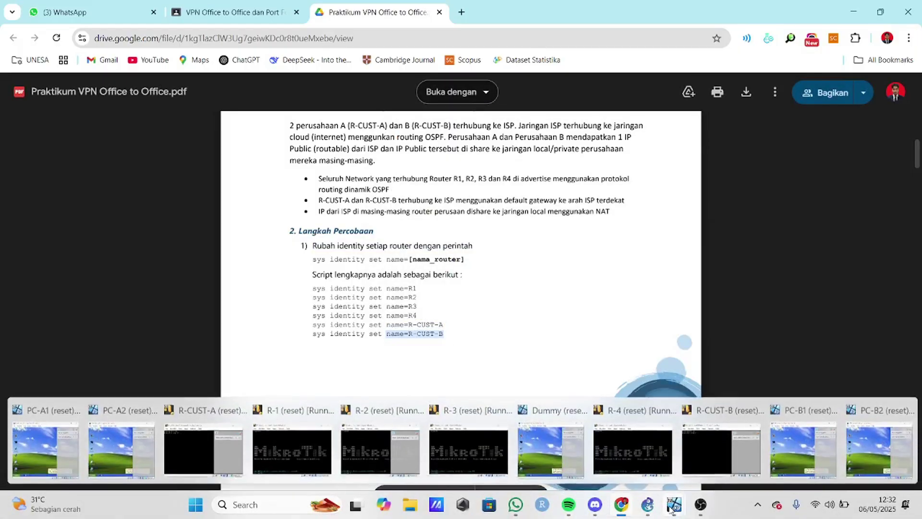
pyautogui.click(46, 461)
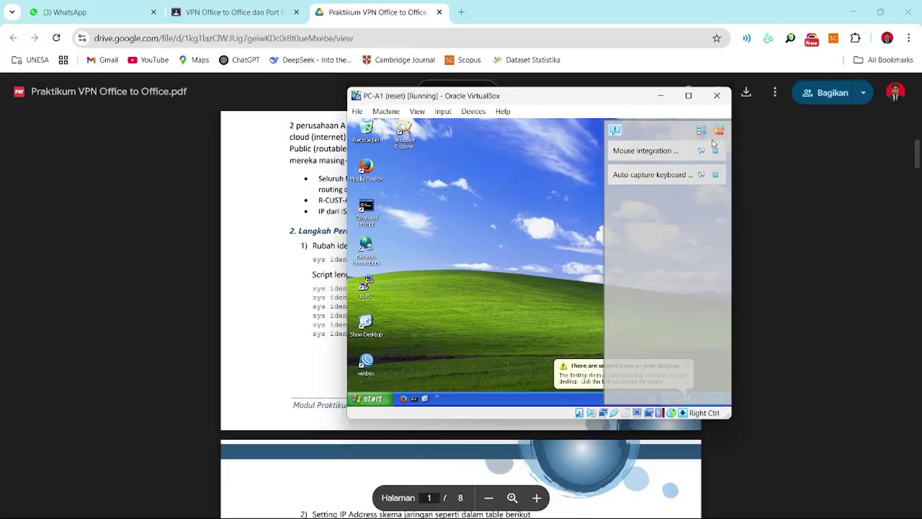
pyautogui.doubleClick(366, 361)
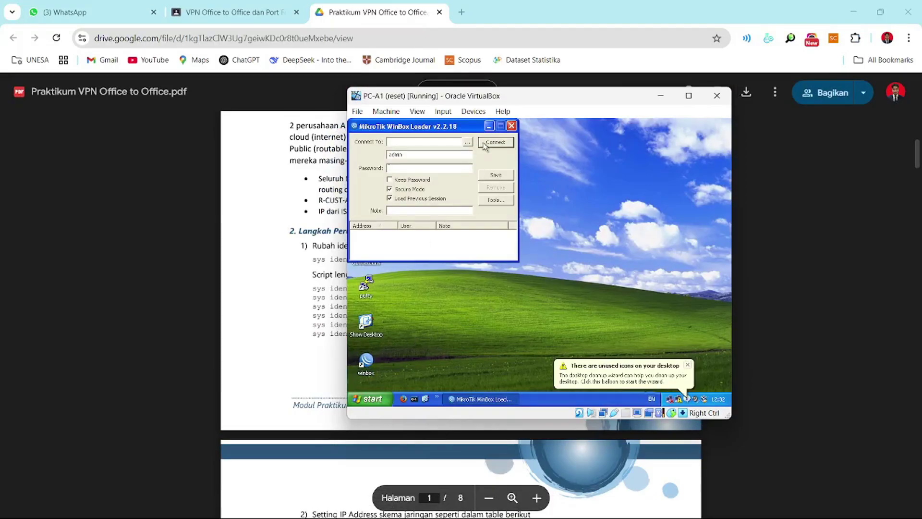
pyautogui.click(465, 143)
pyautogui.click(421, 160)
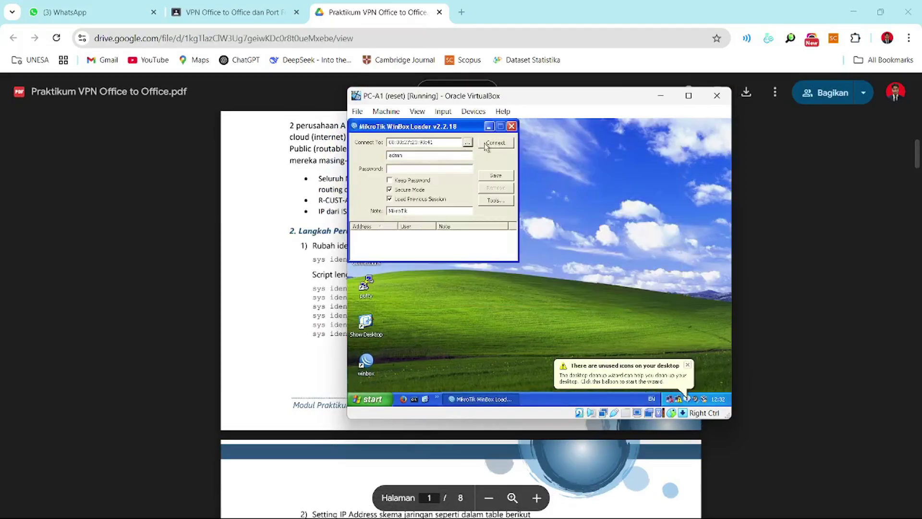
pyautogui.click(495, 143)
pyautogui.moveTo(503, 96); pyautogui.dragTo(639, 124)
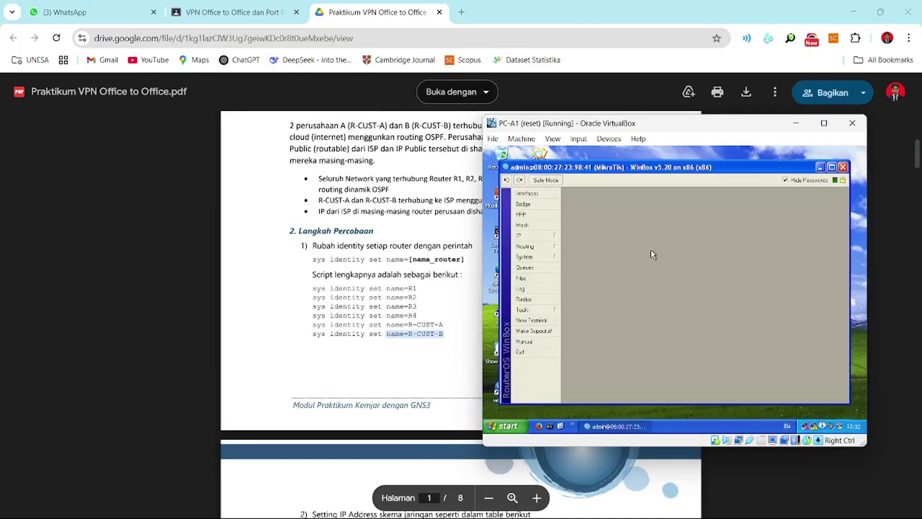
# Step: Set the system identity of the router connected from PC-A1 to R-CUST-A
pyautogui.click(545, 256)
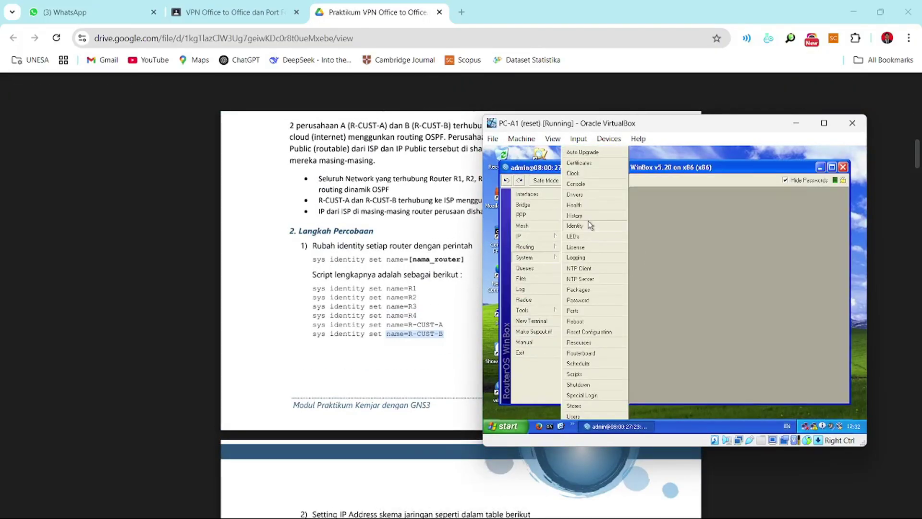
pyautogui.click(591, 223)
pyautogui.write('R-CUST-A')
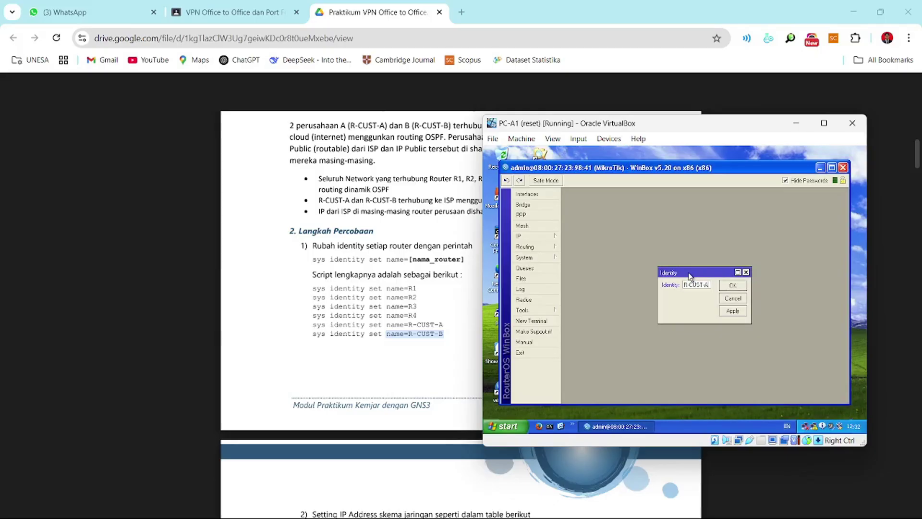
pyautogui.press('Return')
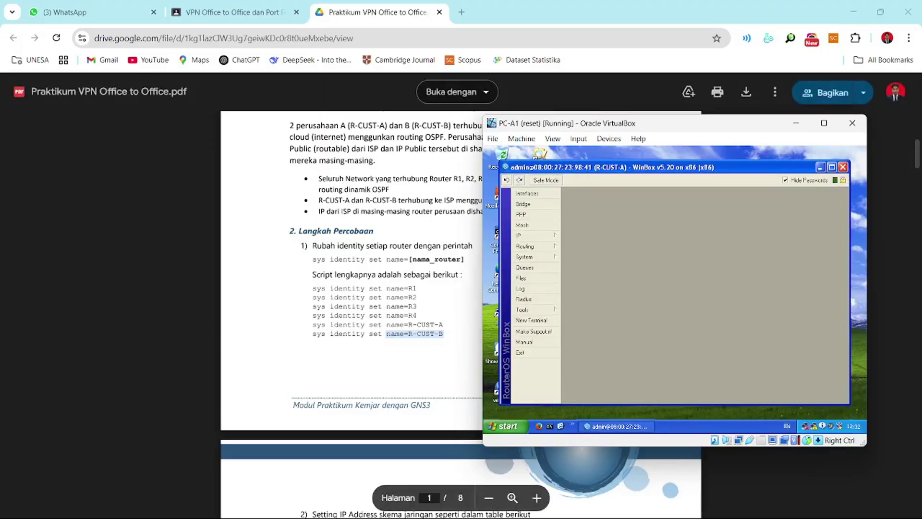
# Step: On the PC-B1 virtual machine, launch WinBox and connect as admin to the discovered MikroTik router
pyautogui.moveTo(674, 504)
pyautogui.click(784, 444)
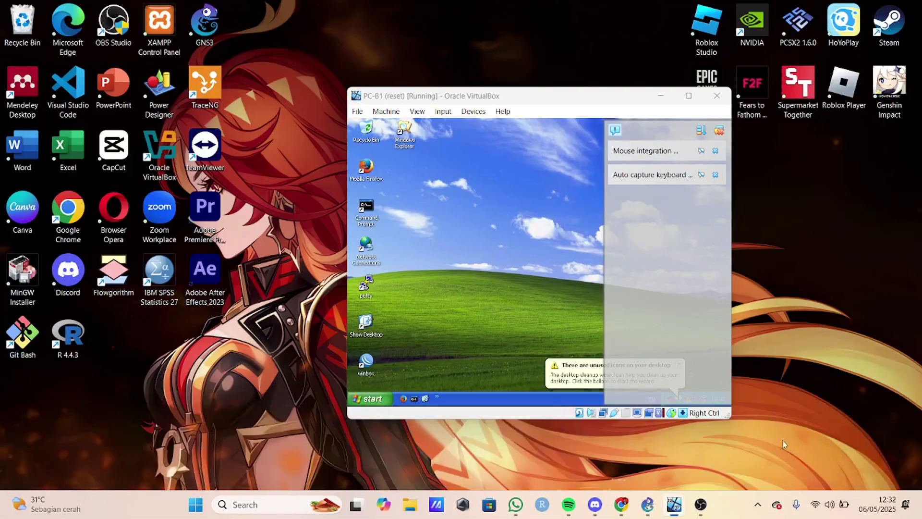
pyautogui.doubleClick(366, 361)
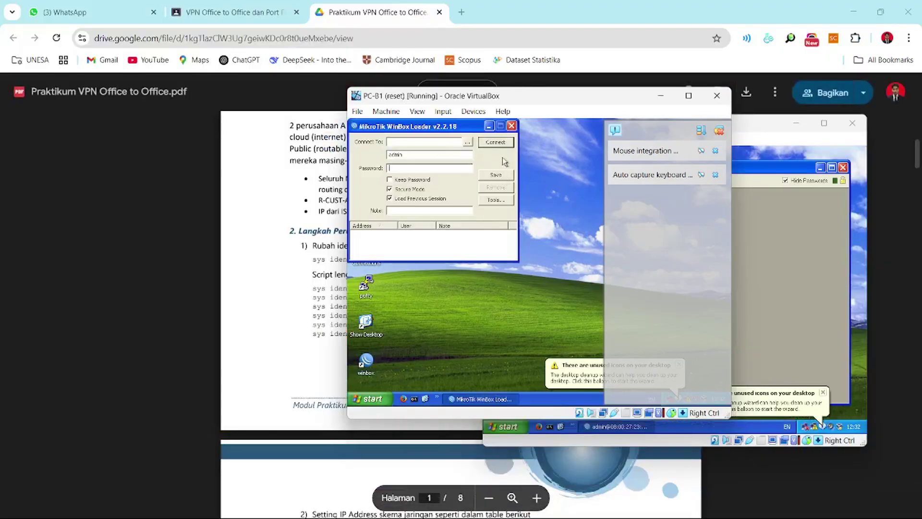
pyautogui.click(467, 142)
pyautogui.click(413, 167)
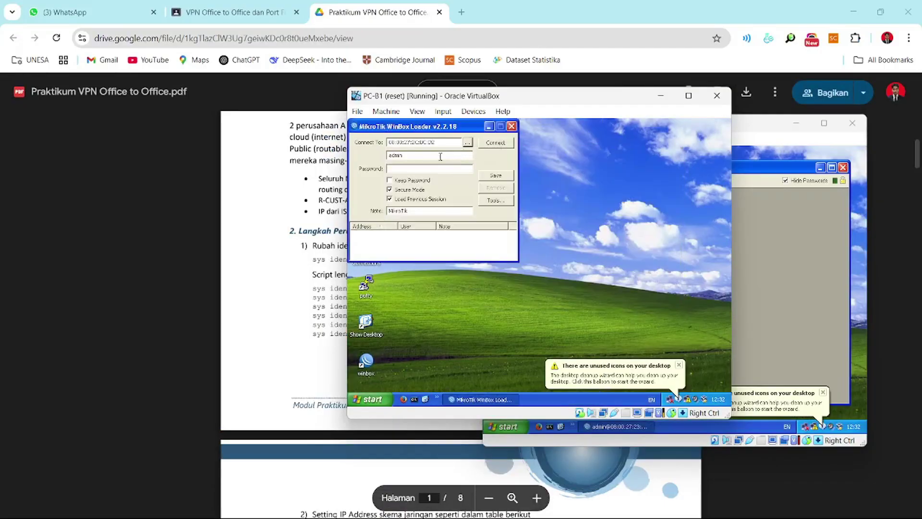
pyautogui.click(491, 142)
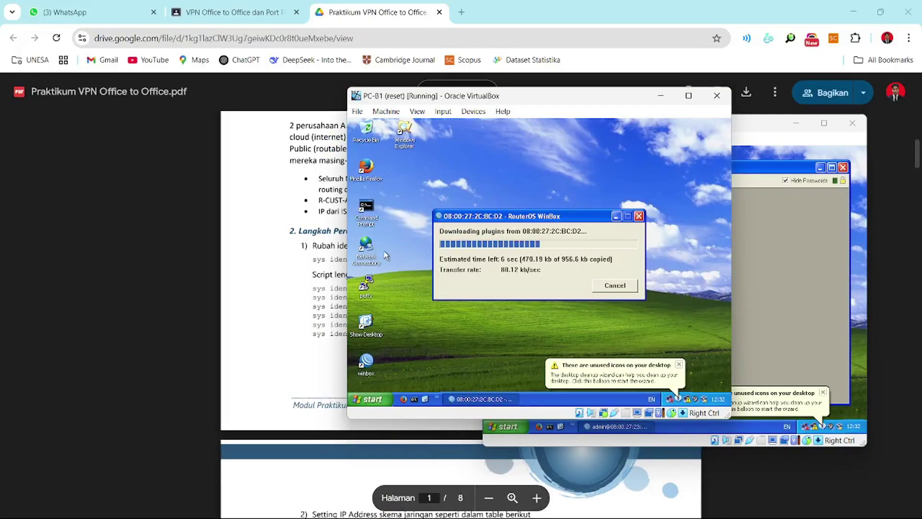
# Step: Set the system identity of the router connected from PC-B1 to R-CUST-B
pyautogui.click(390, 229)
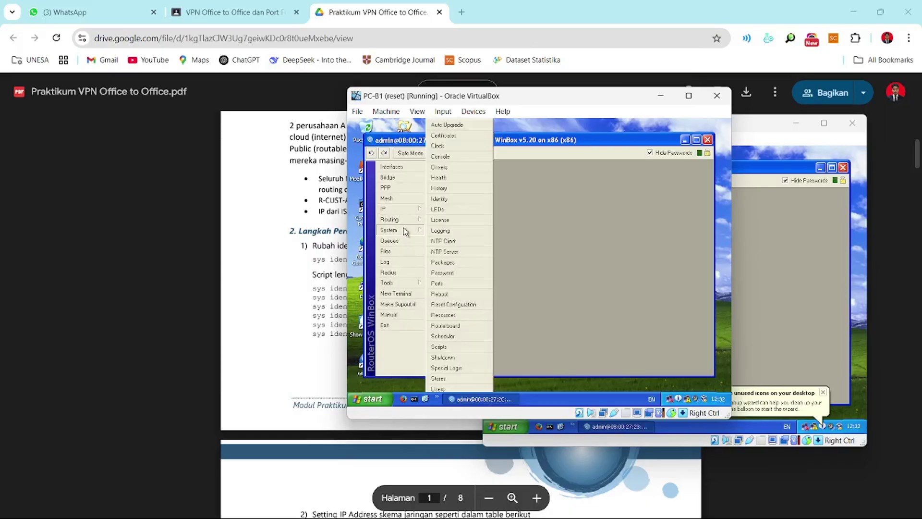
pyautogui.click(459, 198)
pyautogui.write('R-')
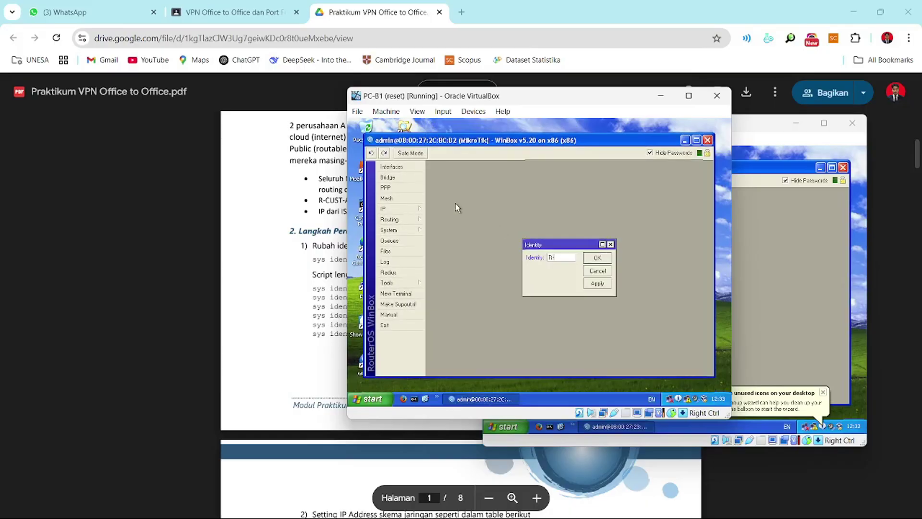
pyautogui.write('CUST-B')
pyautogui.press('Return')
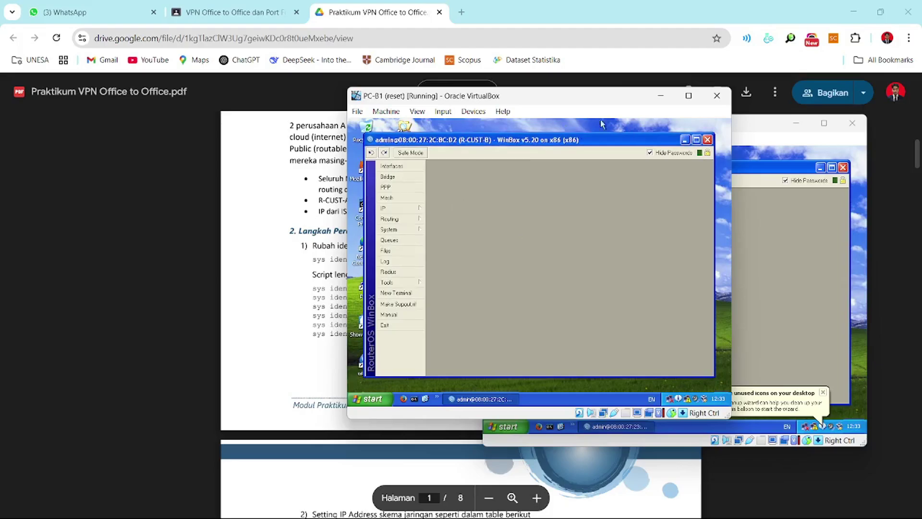
# Step: Minimize the PC-B1 and PC-A1 machines and consult the IP address table for all devices in the lab PDF
pyautogui.moveTo(529, 96); pyautogui.dragTo(564, 139)
pyautogui.scroll(-5, 288, 312)
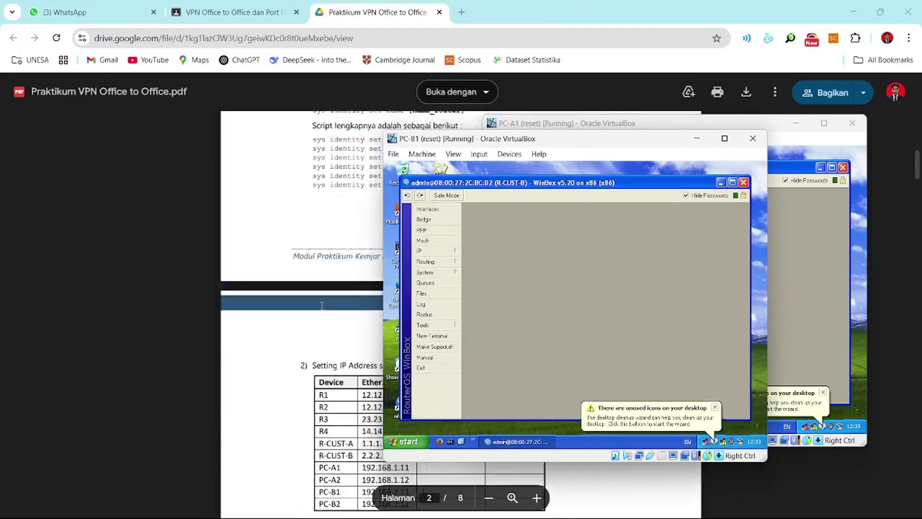
pyautogui.click(696, 138)
pyautogui.click(796, 123)
pyautogui.scroll(-1, 492, 311)
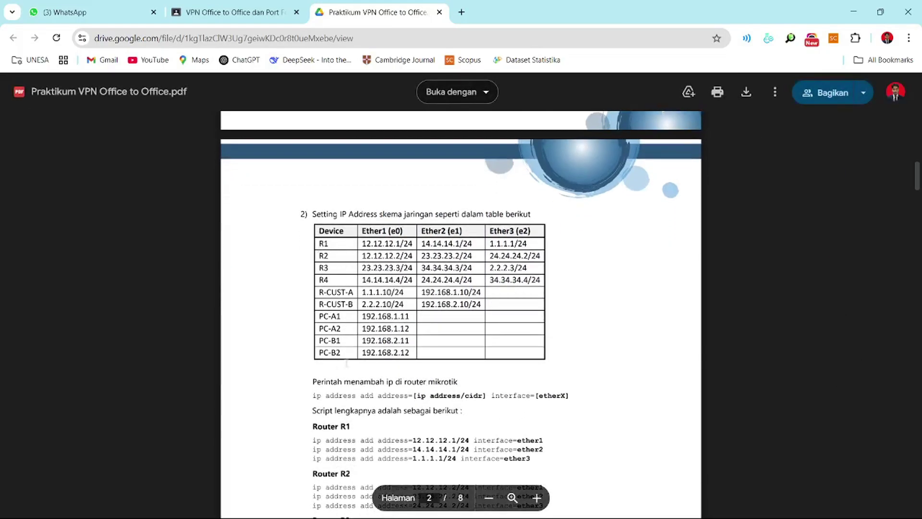
# Step: On the Dummy virtual machine, launch WinBox beside the PDF's address table and connect to router R1
pyautogui.moveTo(689, 515)
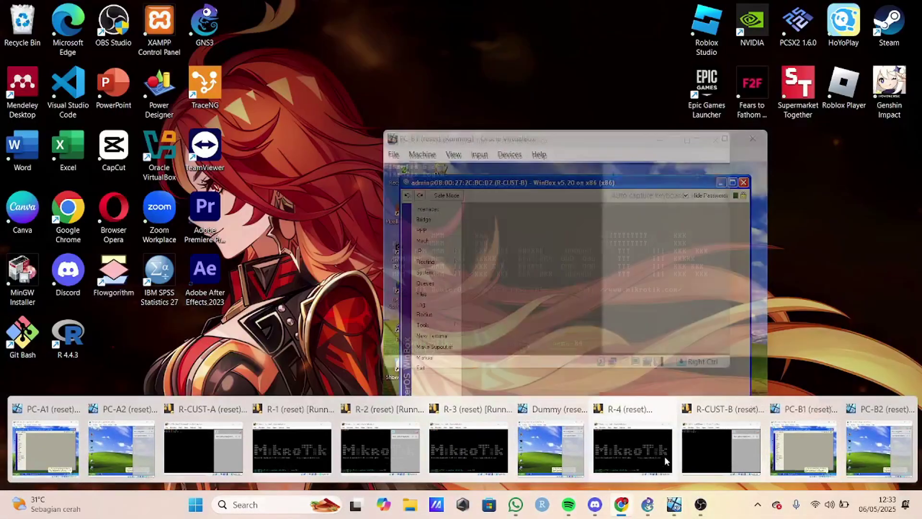
pyautogui.click(553, 452)
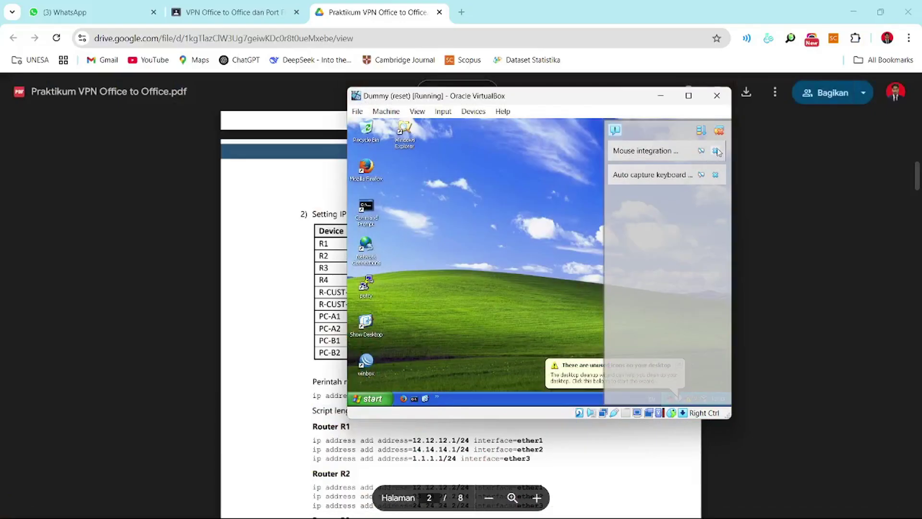
pyautogui.moveTo(586, 98)
pyautogui.mouseDown()
pyautogui.moveTo(587, 129)
pyautogui.moveTo(598, 99)
pyautogui.mouseUp()
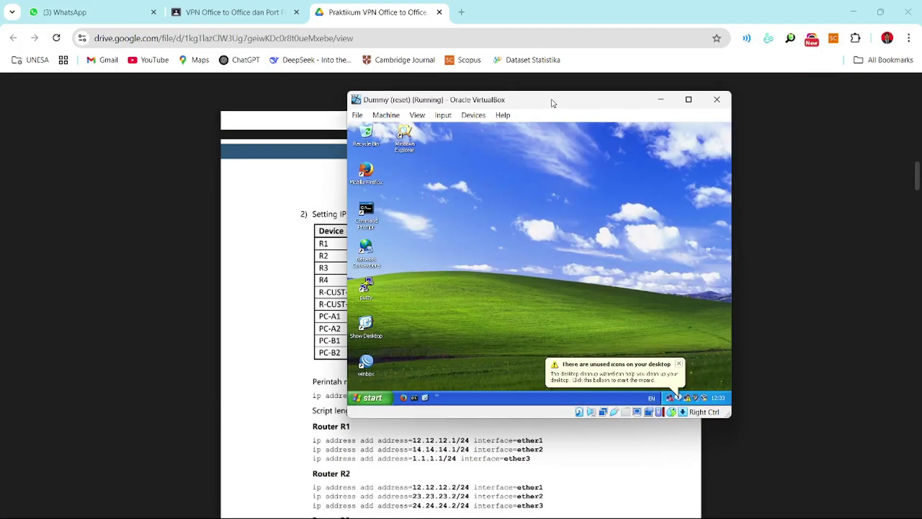
pyautogui.moveTo(552, 102); pyautogui.dragTo(715, 130)
pyautogui.doubleClick(533, 396)
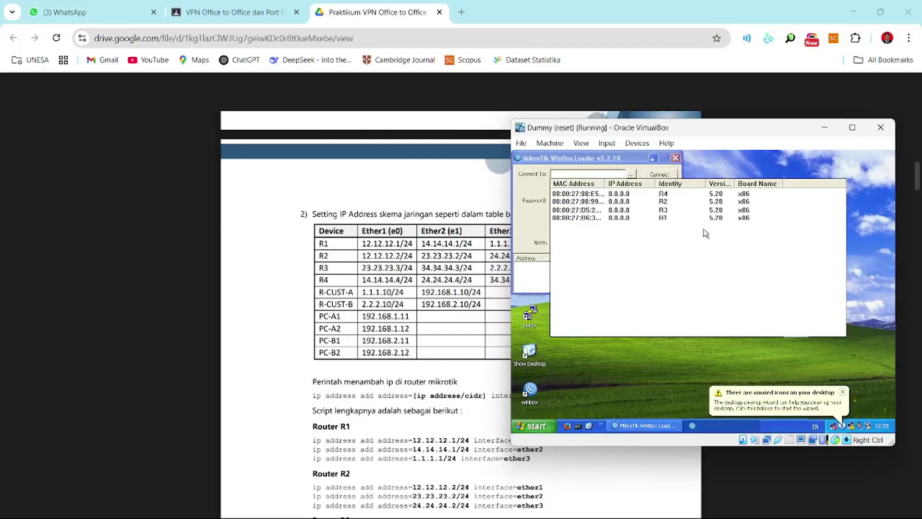
pyautogui.click(589, 219)
pyautogui.click(662, 175)
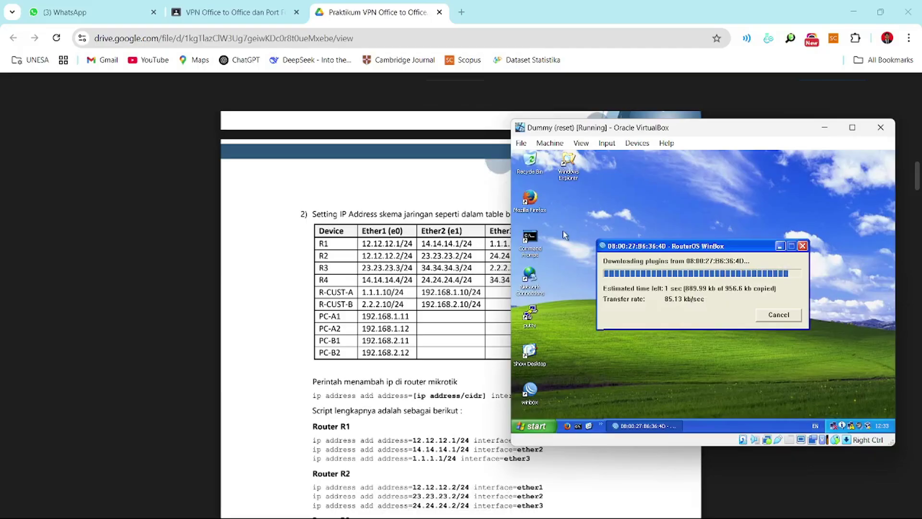
# Step: Add the IP address 12.12.12.1/24 on interface ether1 of router R1
pyautogui.click(547, 237)
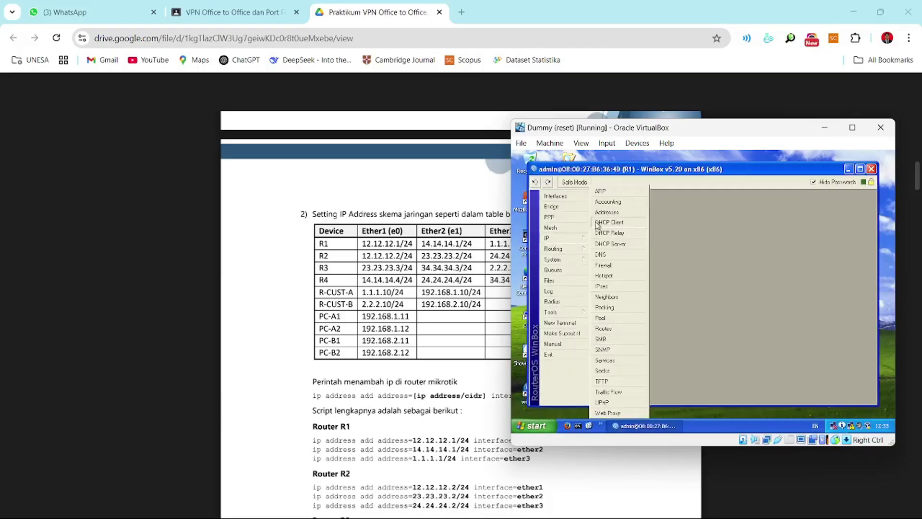
pyautogui.click(610, 222)
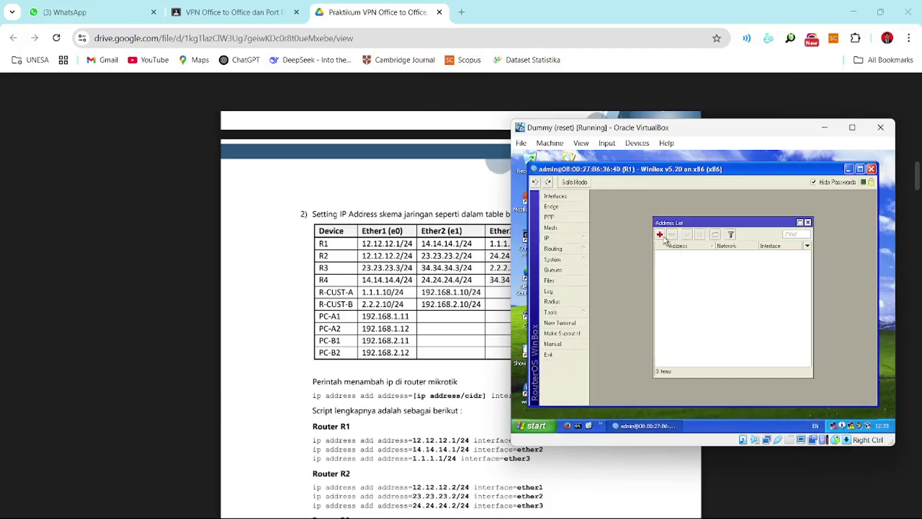
pyautogui.click(661, 235)
pyautogui.write('12.12.12.1/24')
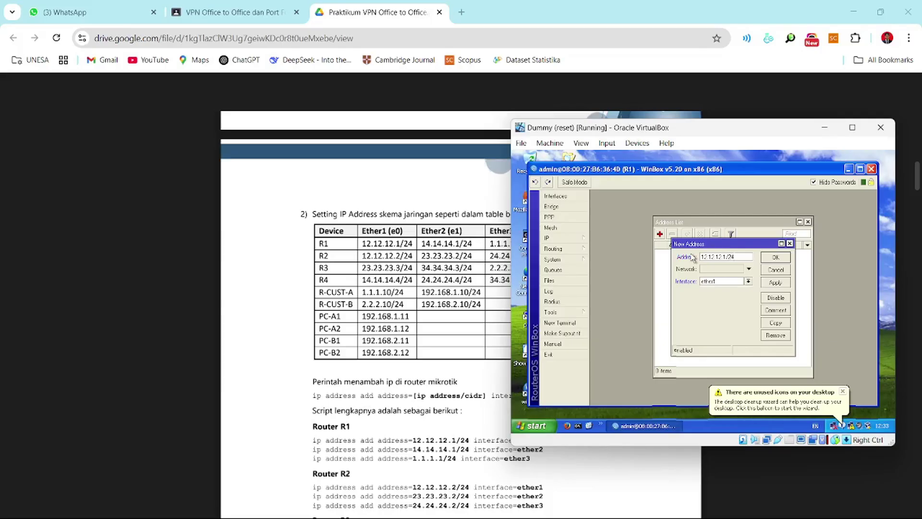
pyautogui.press('Return')
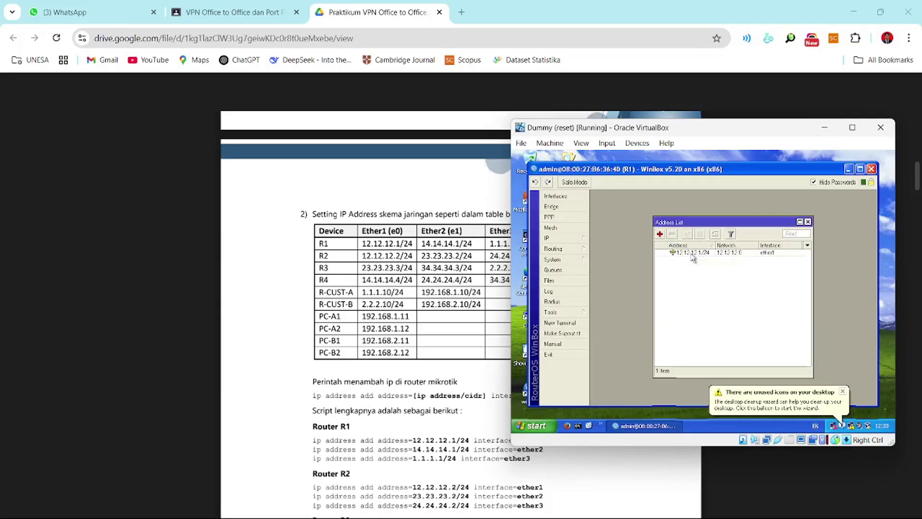
# Step: Add the IP address 14.14.14.1/24 on interface ether2 of router R1
pyautogui.click(660, 234)
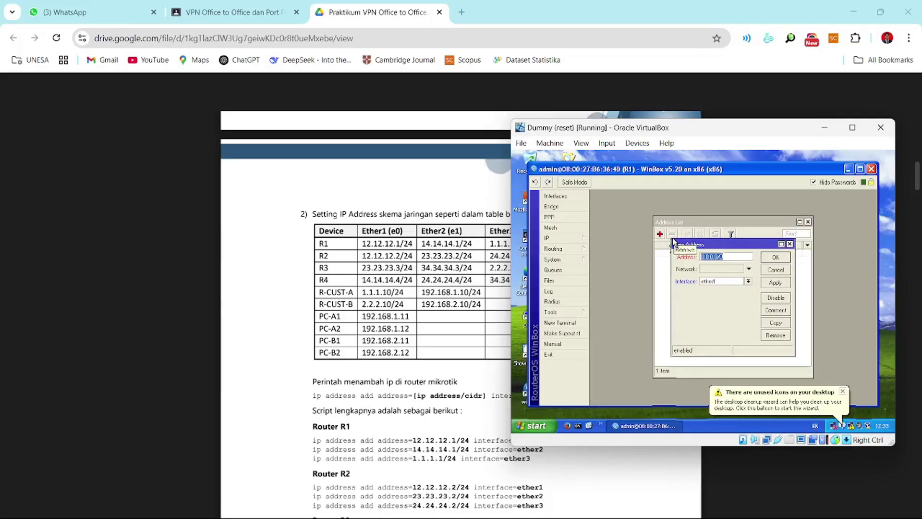
pyautogui.write('14.14.14')
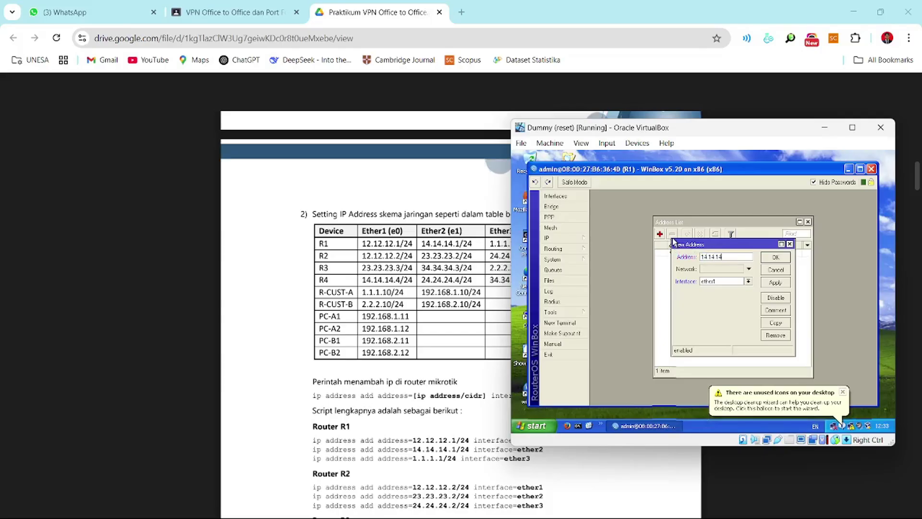
pyautogui.write('.1/24')
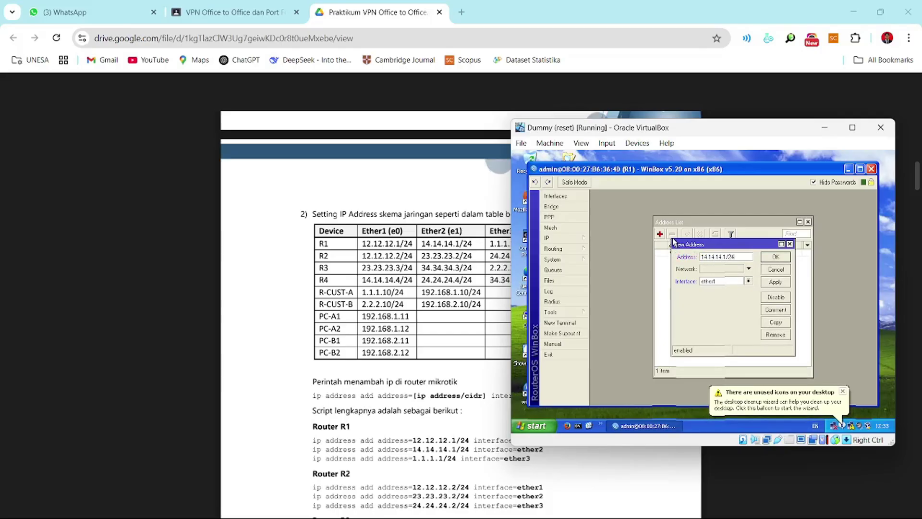
pyautogui.click(749, 281)
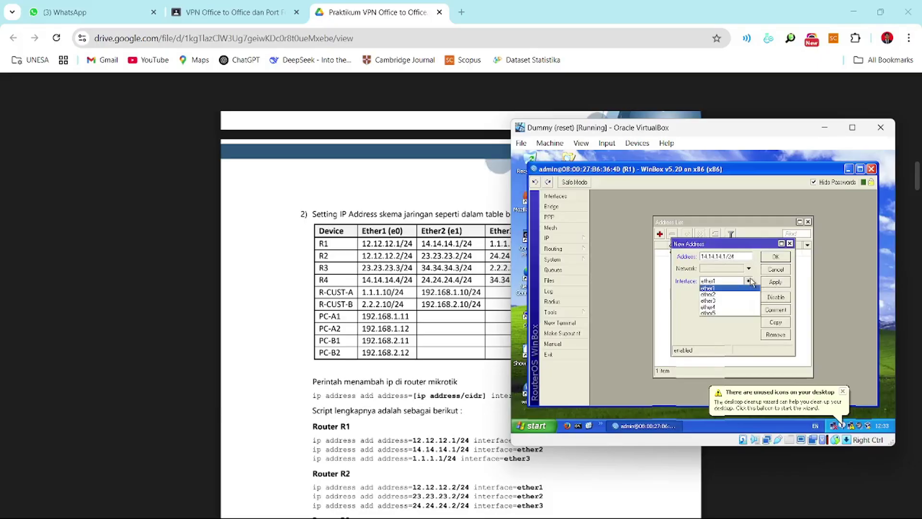
pyautogui.click(708, 294)
pyautogui.click(774, 257)
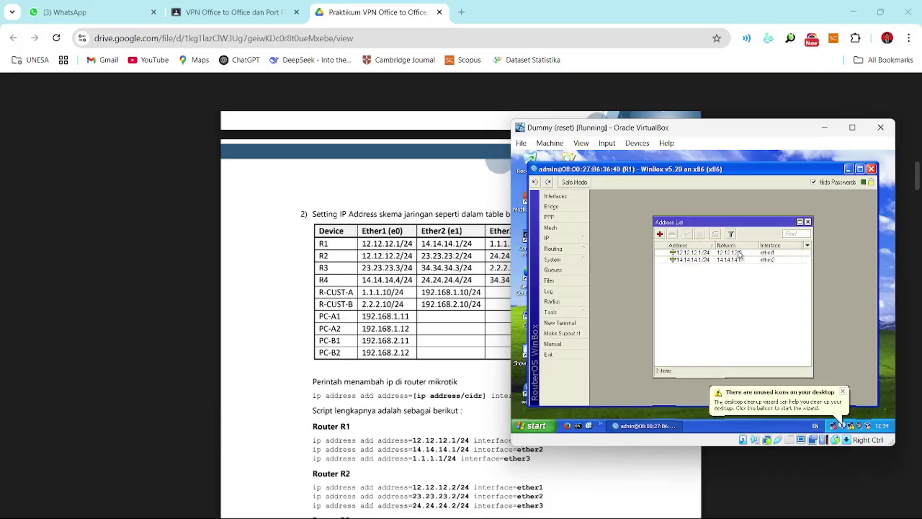
# Step: Add the IP address 1.1.1.1/24 on interface ether3 of router R1
pyautogui.click(658, 235)
pyautogui.moveTo(611, 129); pyautogui.dragTo(657, 129)
pyautogui.write('1.1.1.1/24')
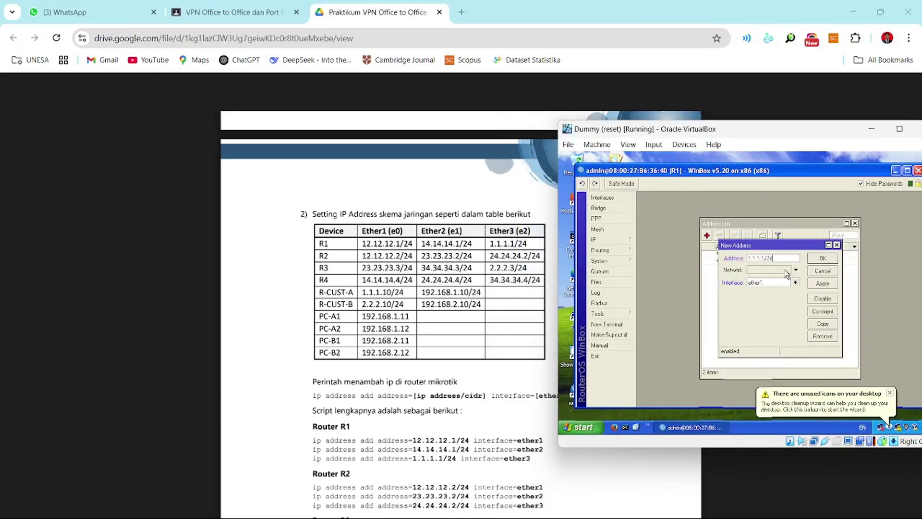
pyautogui.click(796, 283)
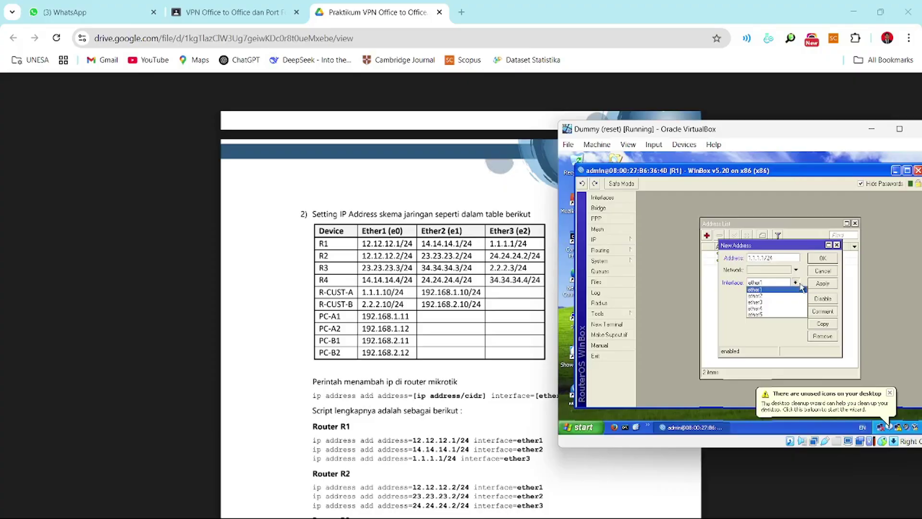
pyautogui.click(774, 300)
pyautogui.click(823, 259)
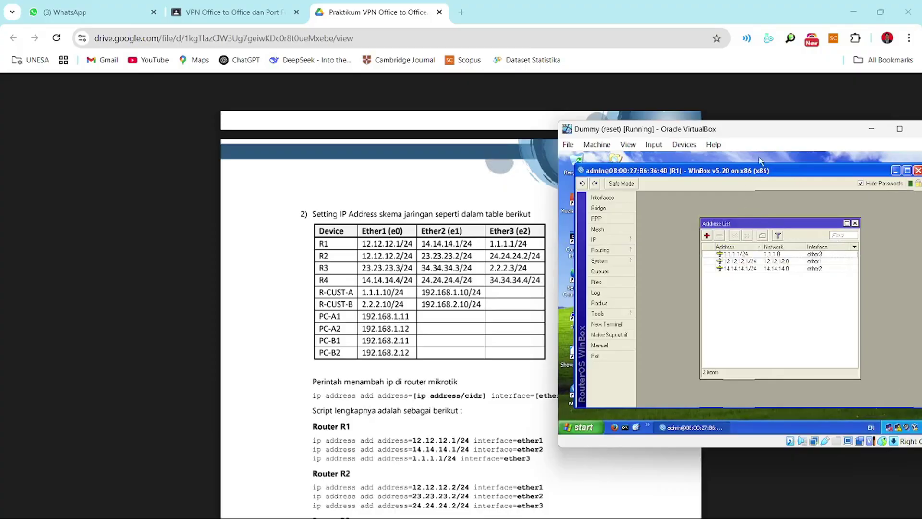
# Step: Close the R1 session, relaunch WinBox and connect to router R2 from the discovered devices
pyautogui.moveTo(787, 134); pyautogui.dragTo(748, 133)
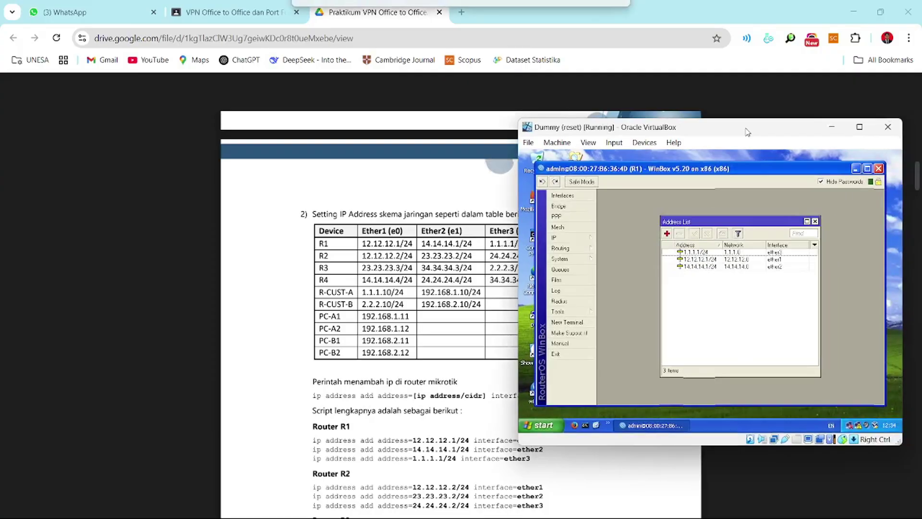
pyautogui.click(878, 168)
pyautogui.doubleClick(537, 390)
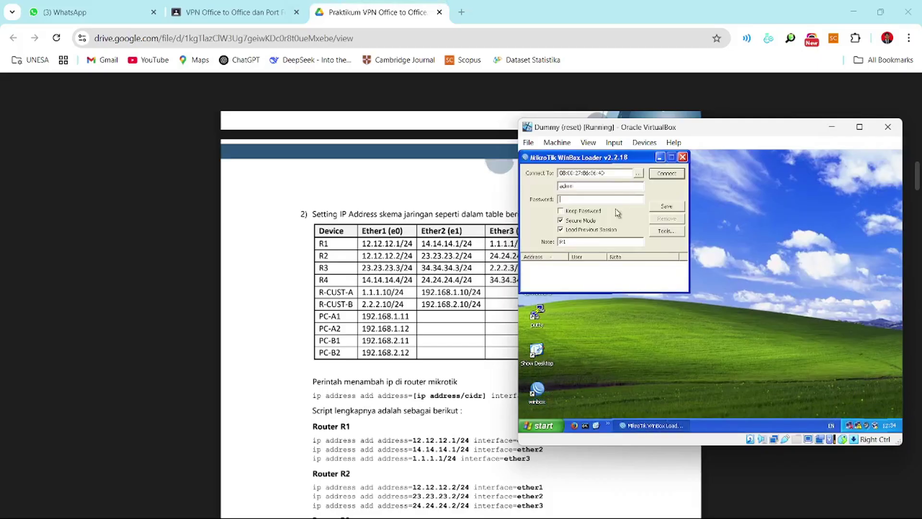
pyautogui.click(638, 172)
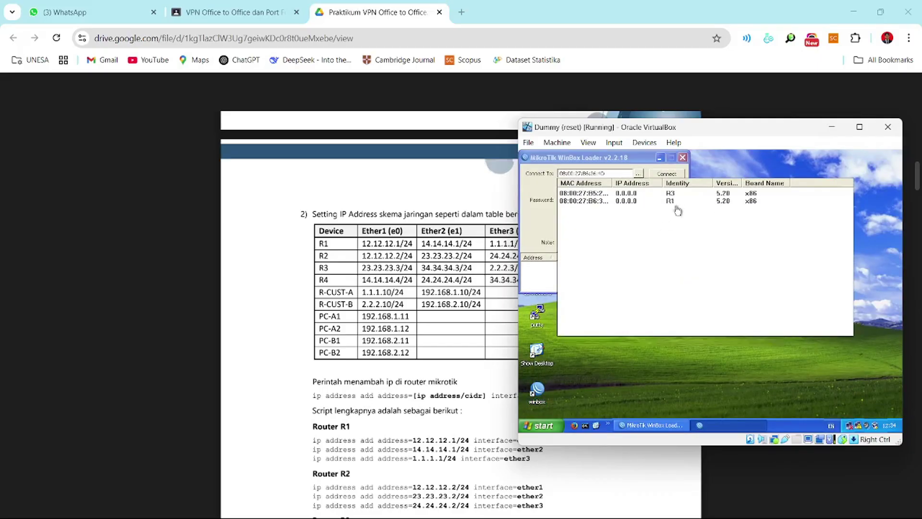
pyautogui.click(670, 201)
pyautogui.doubleClick(670, 200)
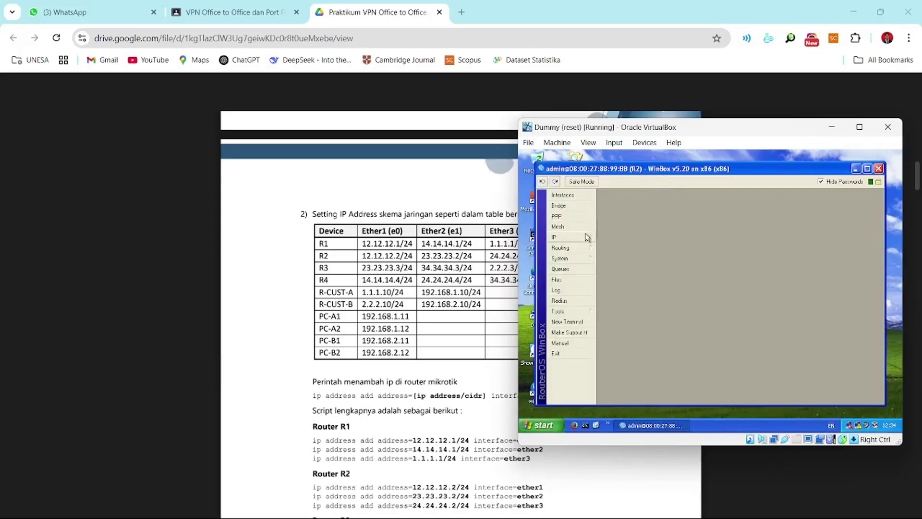
# Step: Add the IP address 12.12.12.2/24 on interface ether1 of router R2
pyautogui.click(554, 237)
pyautogui.click(620, 222)
pyautogui.click(666, 235)
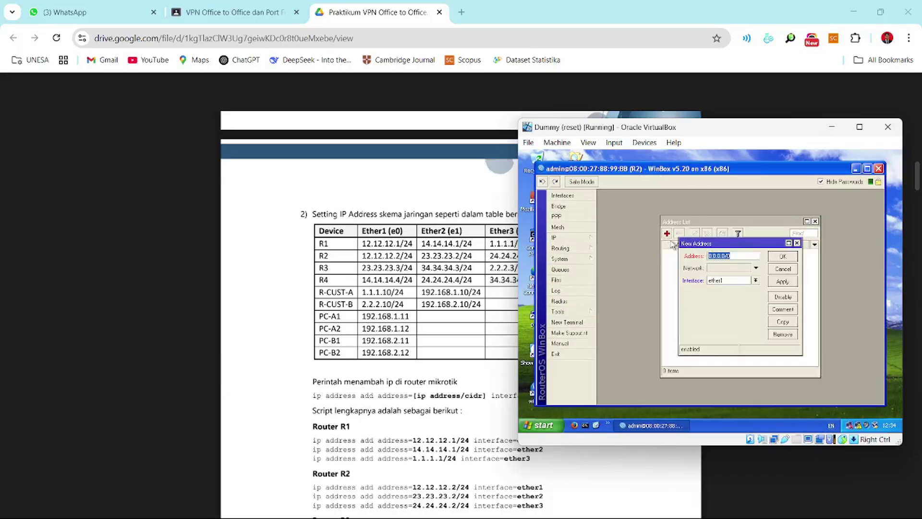
pyautogui.write('12.12.12.2/24')
pyautogui.press('Return')
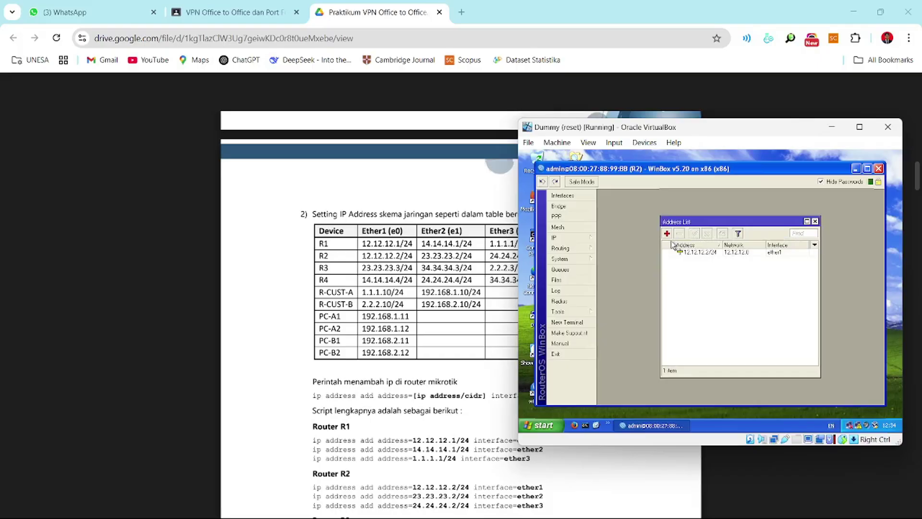
# Step: Add the IP address 23.23.23.2/24 on interface ether2 of router R2
pyautogui.click(667, 235)
pyautogui.write('23.23.23.2/24')
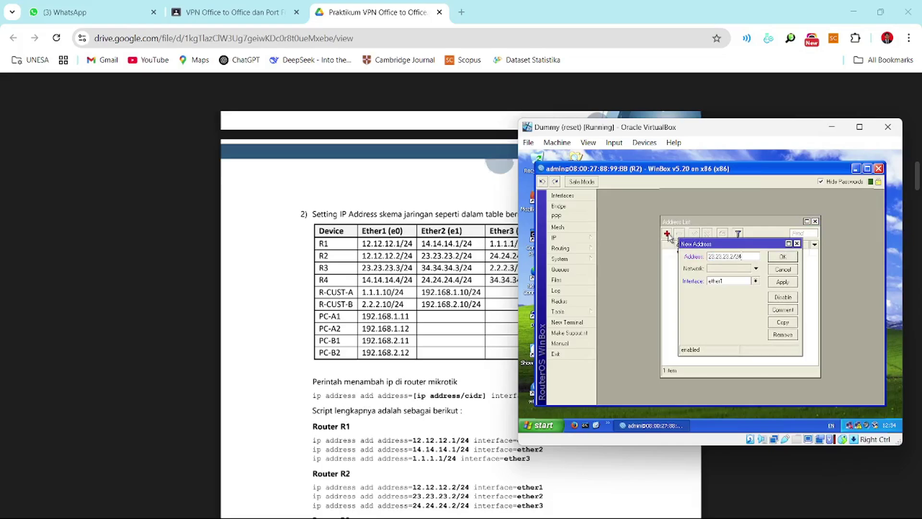
pyautogui.click(743, 282)
pyautogui.click(741, 294)
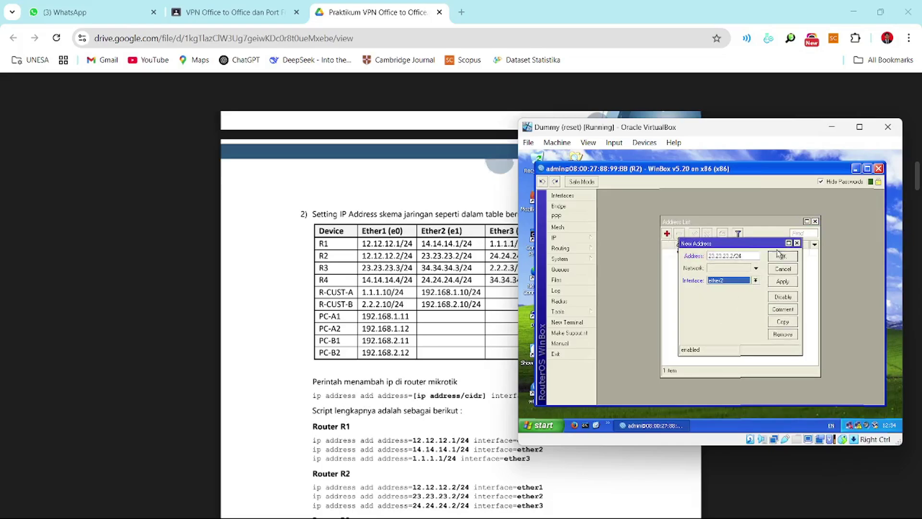
pyautogui.click(780, 259)
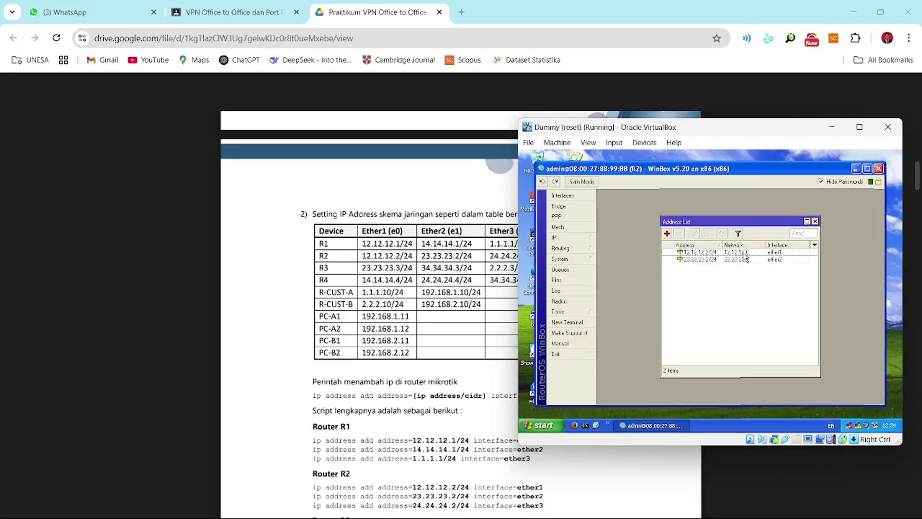
# Step: Add the IP address 24.24.24.2/24 on interface ether3 of router R2
pyautogui.click(667, 234)
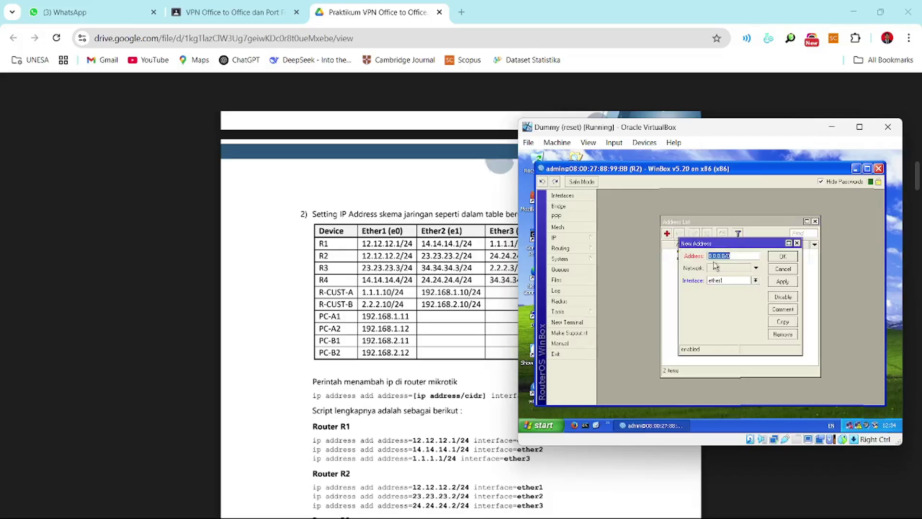
pyautogui.write('24.24.24.2/24')
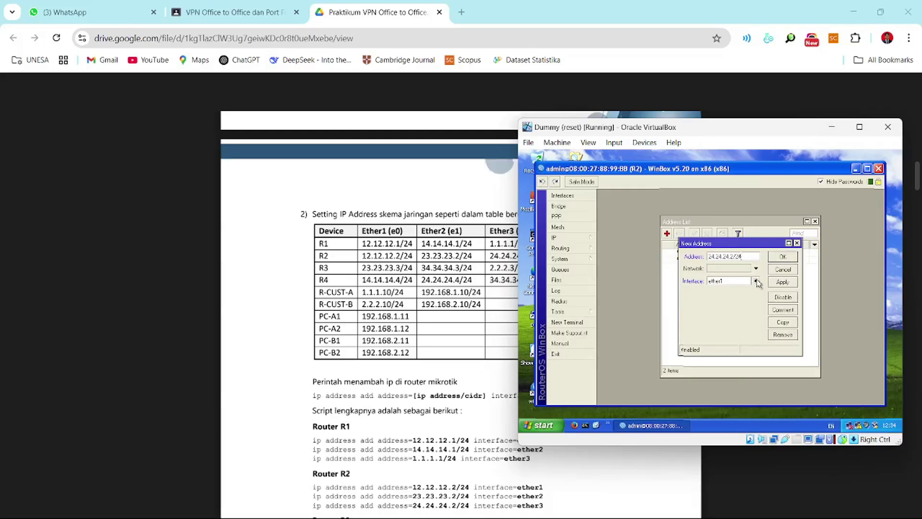
pyautogui.click(757, 282)
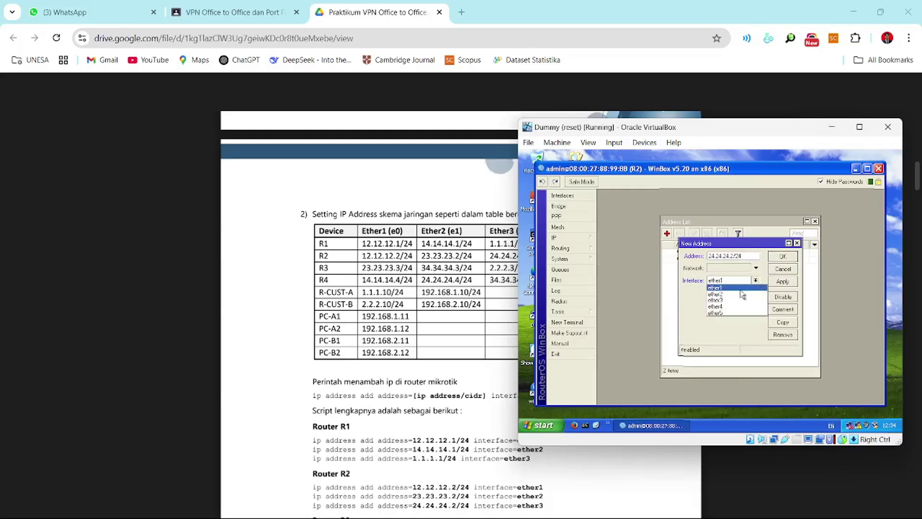
pyautogui.click(743, 299)
pyautogui.click(780, 259)
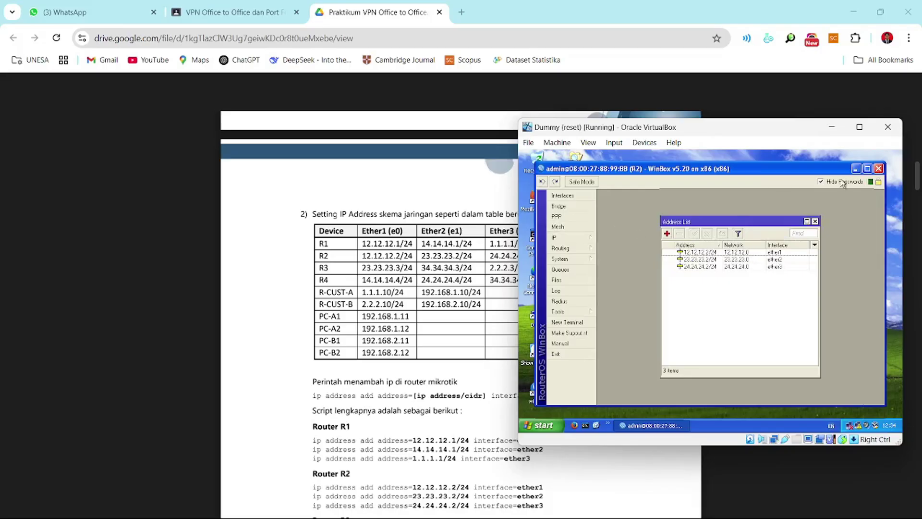
# Step: Close the R2 session, relaunch WinBox and connect to router R3, keeping the PDF's address table uncovered
pyautogui.click(878, 169)
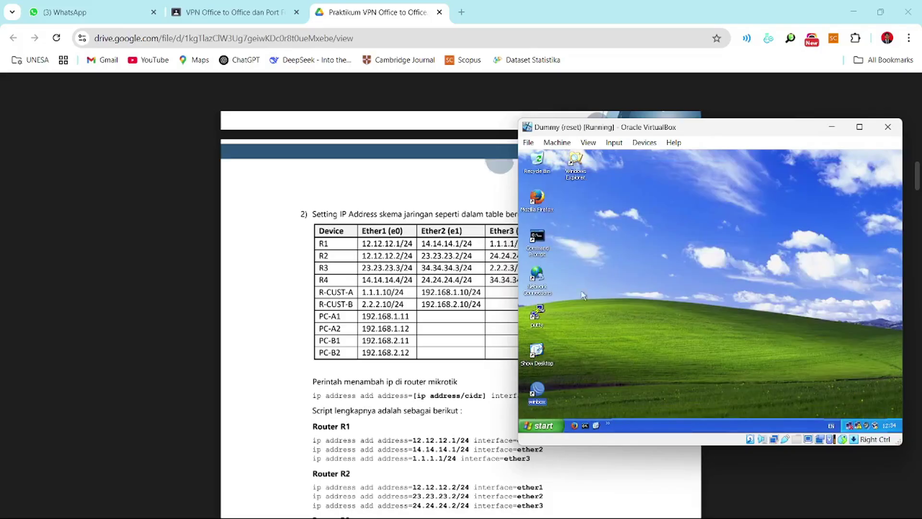
pyautogui.doubleClick(536, 390)
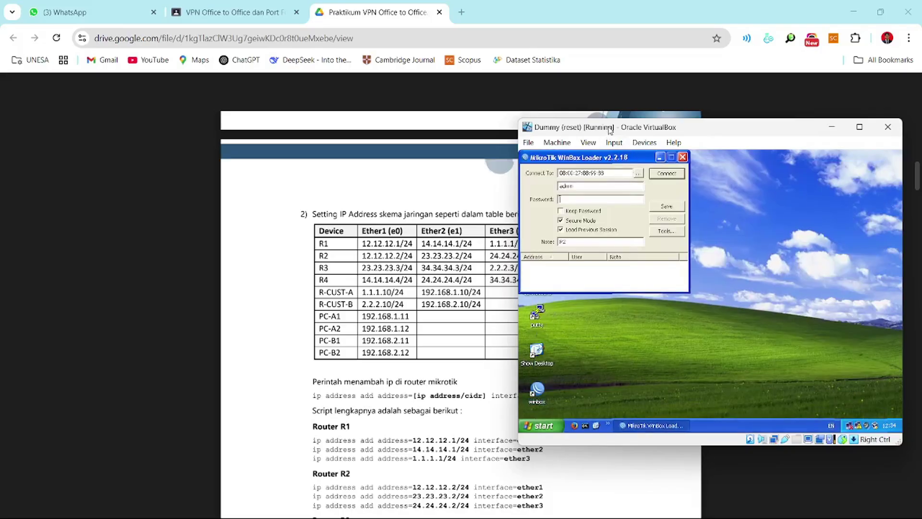
pyautogui.moveTo(610, 131); pyautogui.dragTo(644, 134)
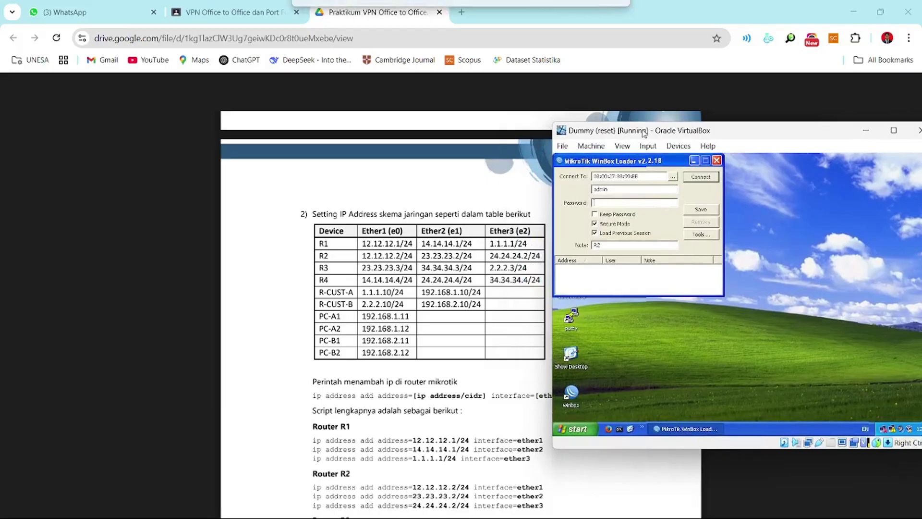
pyautogui.click(672, 180)
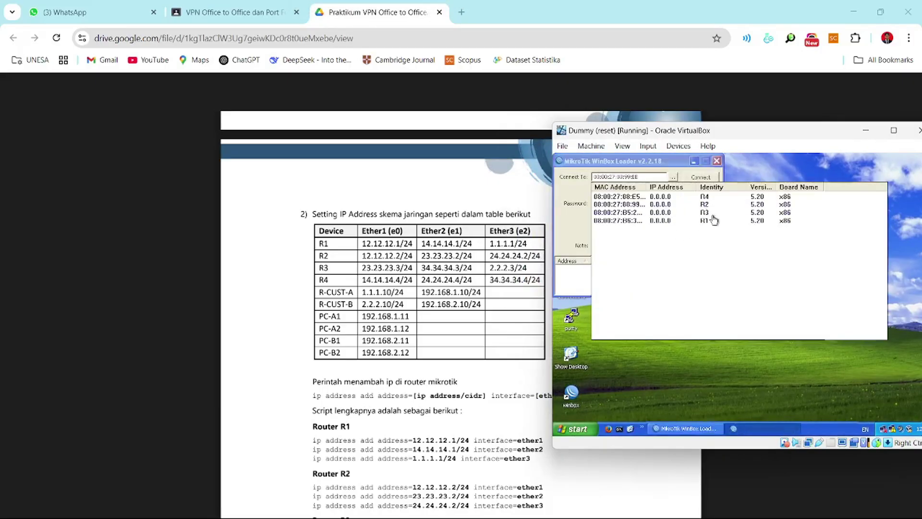
pyautogui.click(696, 212)
pyautogui.press('Return')
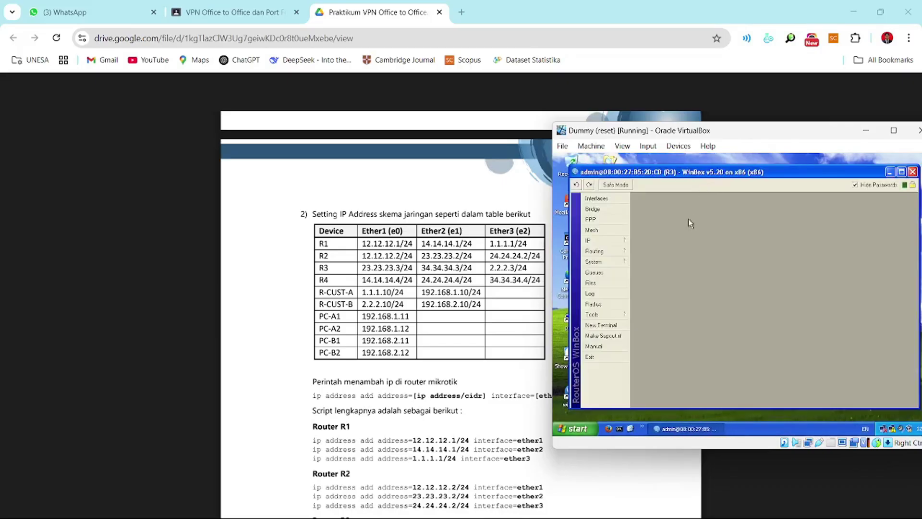
# Step: Add the IP address 23.23.23.3/24 on interface ether1 of router R3
pyautogui.click(607, 241)
pyautogui.click(659, 219)
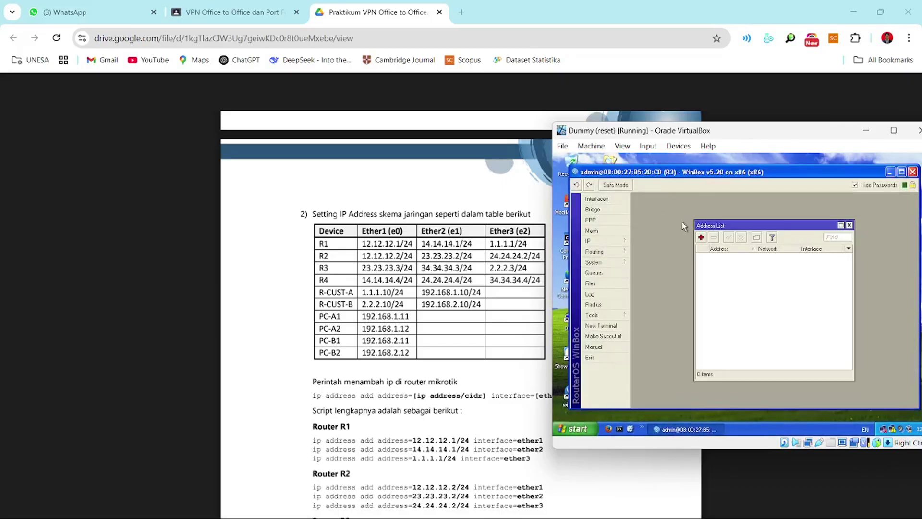
pyautogui.click(701, 237)
pyautogui.write('23.23.23.3/24')
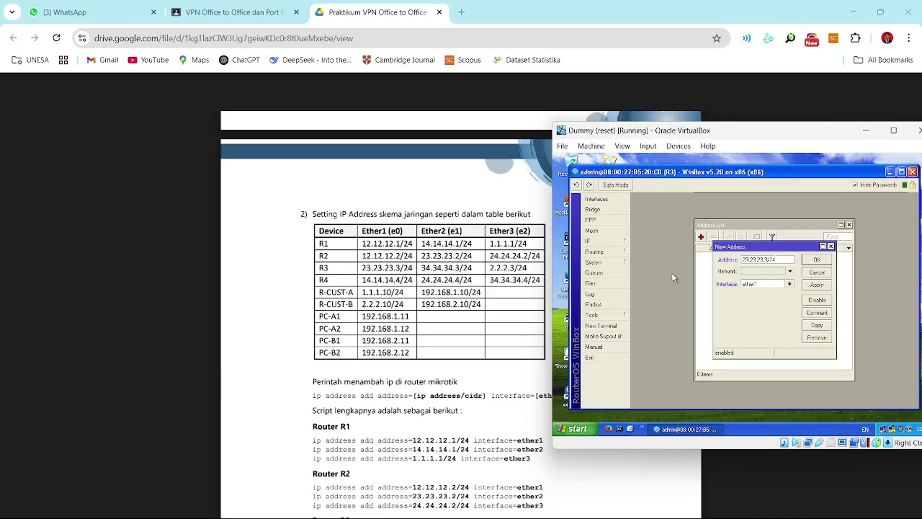
pyautogui.press('Return')
# Step: Add the IP address 34.34.34.3/24 on interface ether2 of router R3
pyautogui.click(701, 237)
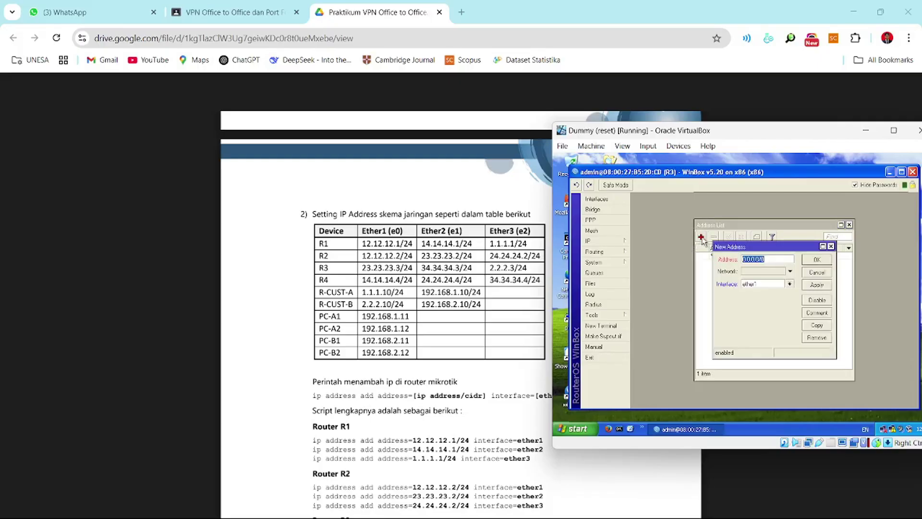
pyautogui.write('34.34.34.3/24')
pyautogui.click(790, 284)
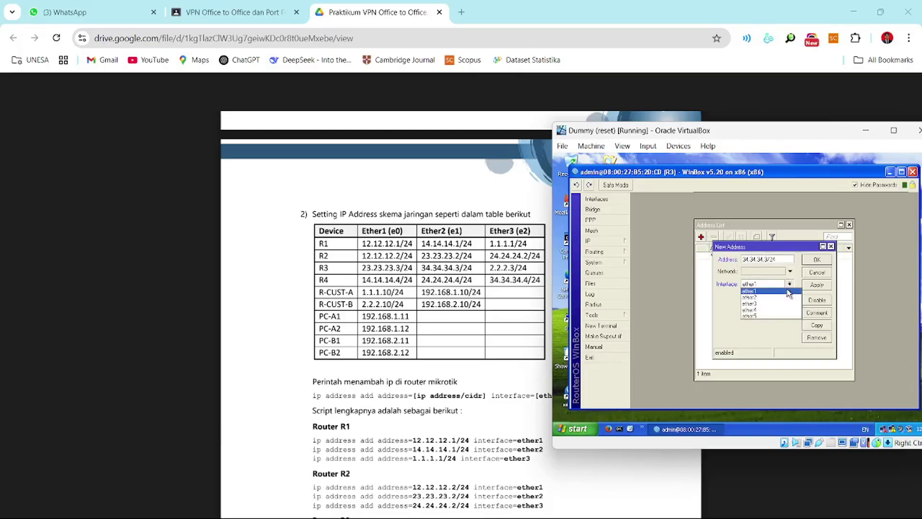
pyautogui.click(767, 298)
pyautogui.click(817, 260)
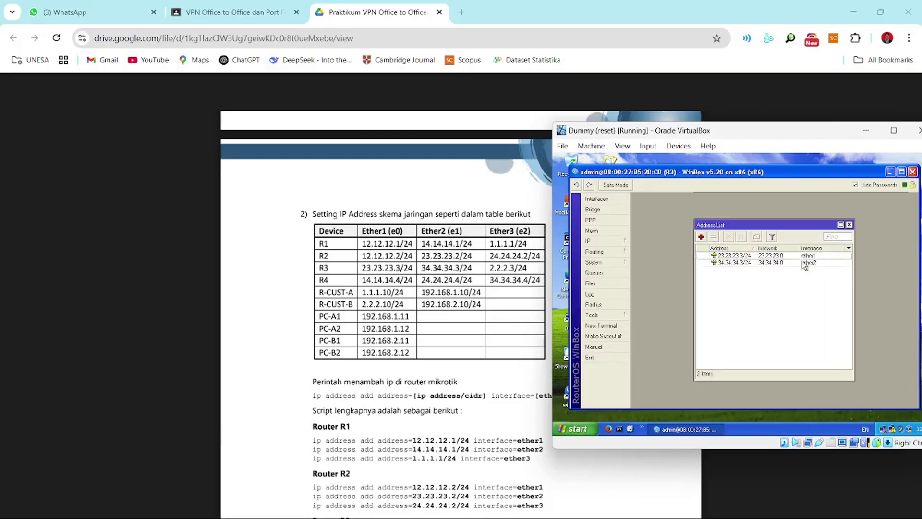
# Step: Add the IP address 2.2.2.3/24 on interface ether3 of router R3
pyautogui.click(702, 237)
pyautogui.write('2.2.2.3/24')
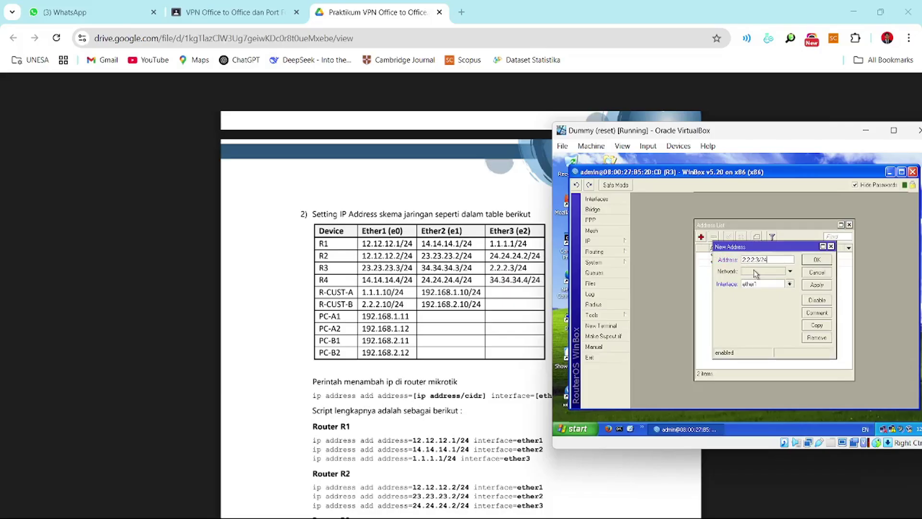
pyautogui.click(789, 283)
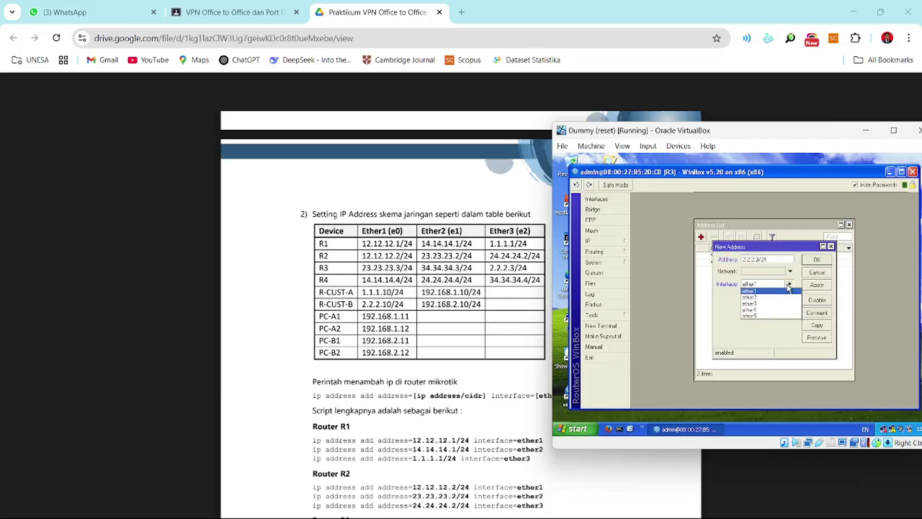
pyautogui.click(765, 304)
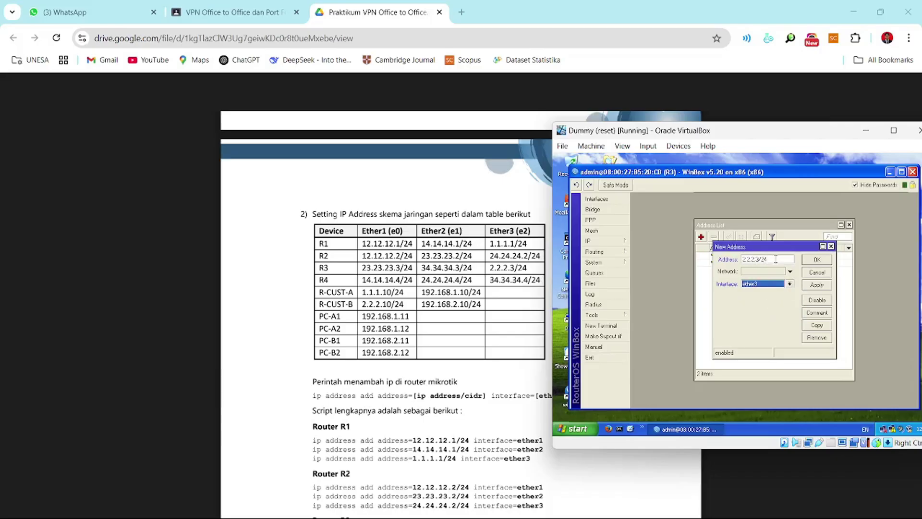
pyautogui.click(817, 260)
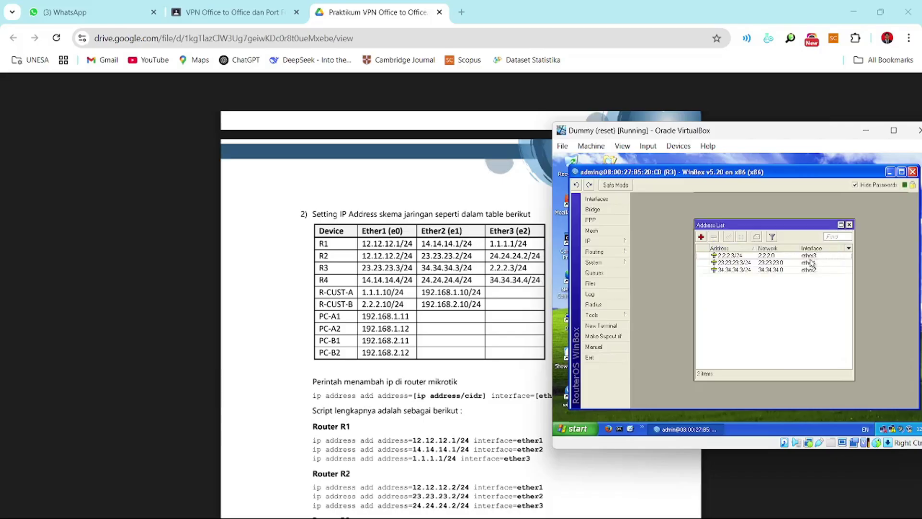
# Step: Close the R3 session, relaunch WinBox and connect to router R4 from the discovered devices
pyautogui.click(913, 172)
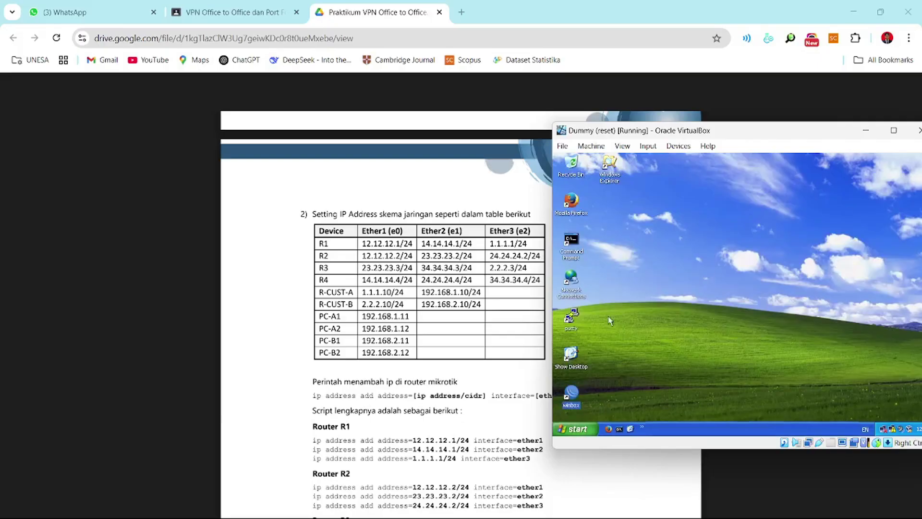
pyautogui.doubleClick(576, 402)
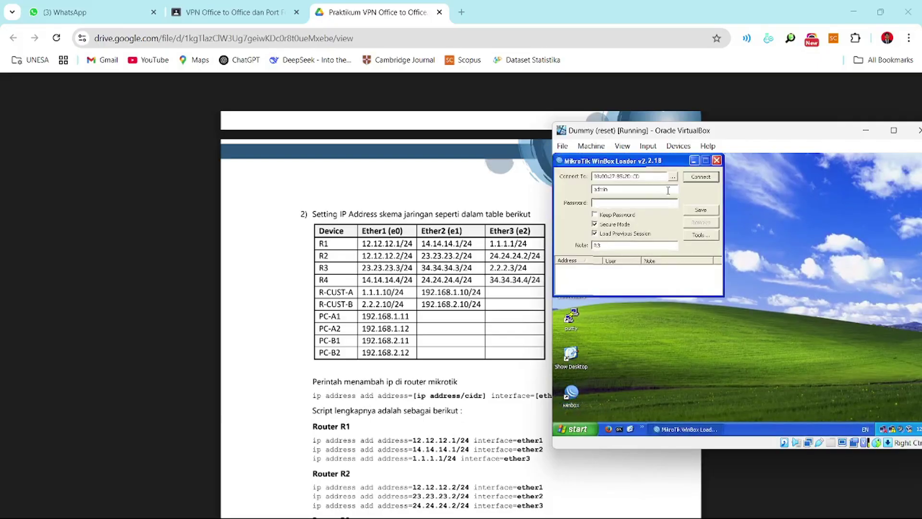
pyautogui.click(673, 177)
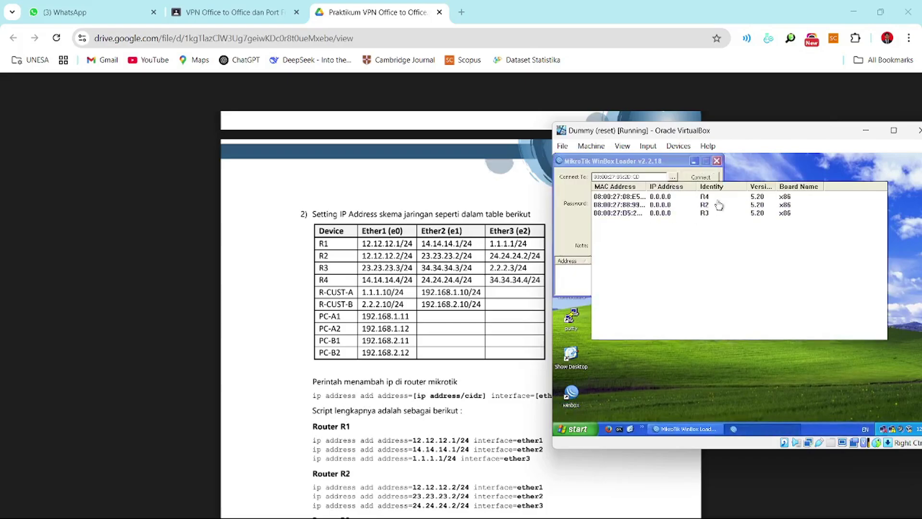
pyautogui.click(639, 198)
pyautogui.click(700, 177)
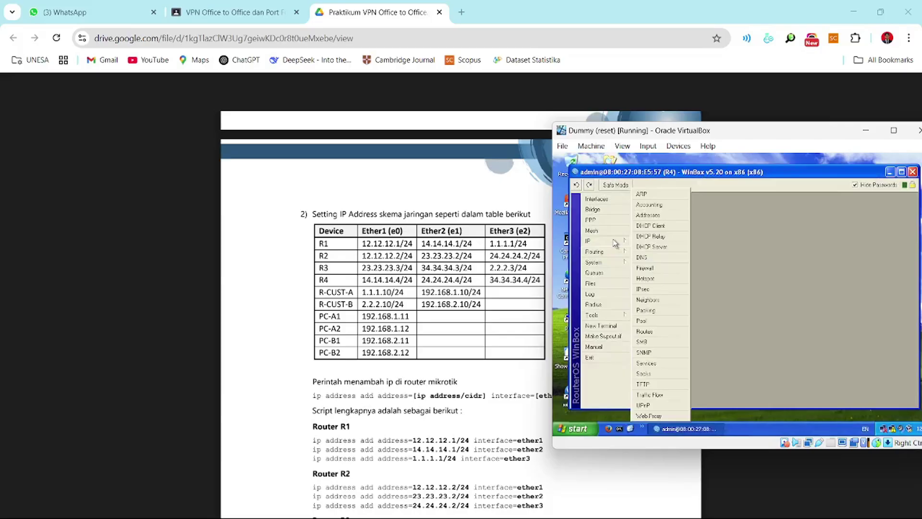
# Step: Add the IP address 14.14.14.4/24 on interface ether1 of router R4
pyautogui.click(662, 215)
pyautogui.click(701, 237)
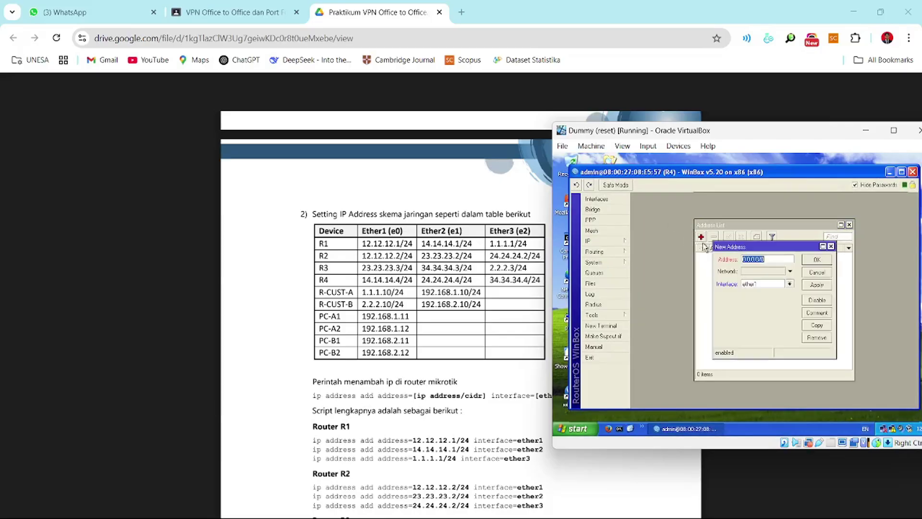
pyautogui.write('14.14.14.4/24')
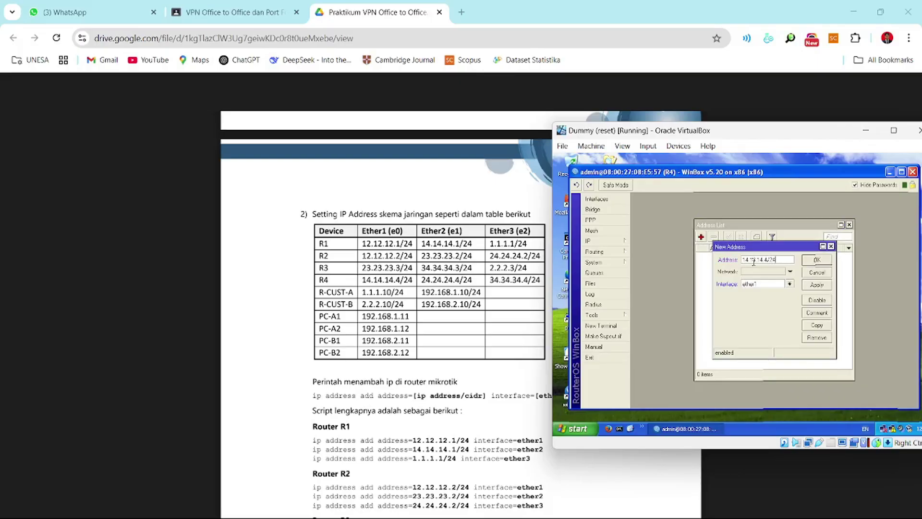
pyautogui.press('Return')
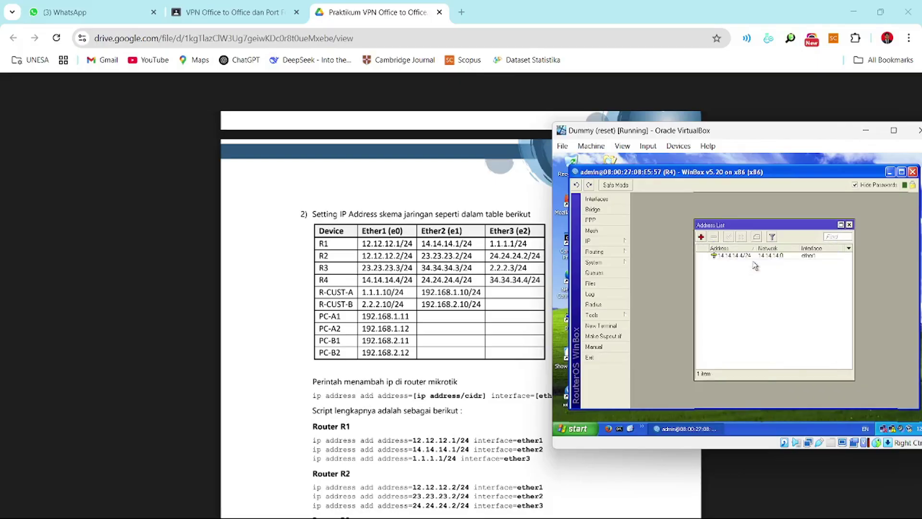
# Step: Add the IP address 24.24.24.4/24 on interface ether2 of router R4
pyautogui.click(700, 237)
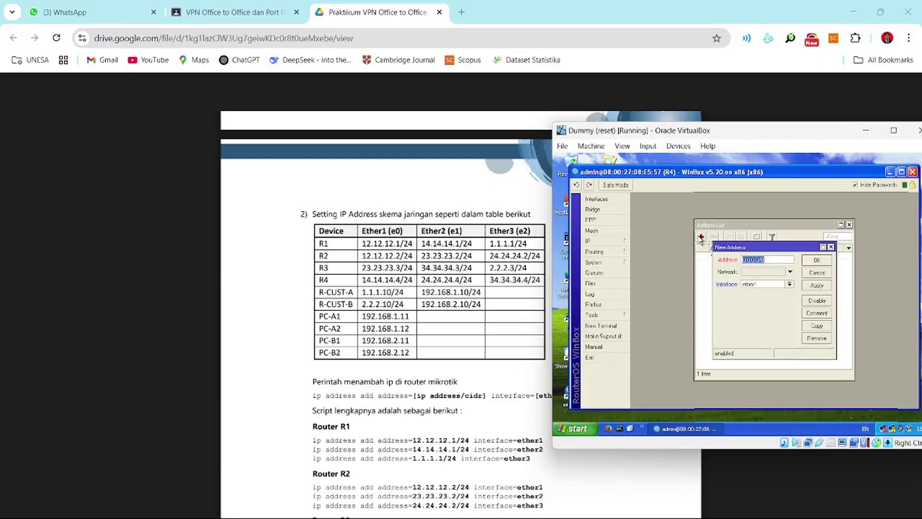
pyautogui.write('24.24.24.4/24')
pyautogui.click(789, 284)
pyautogui.click(769, 298)
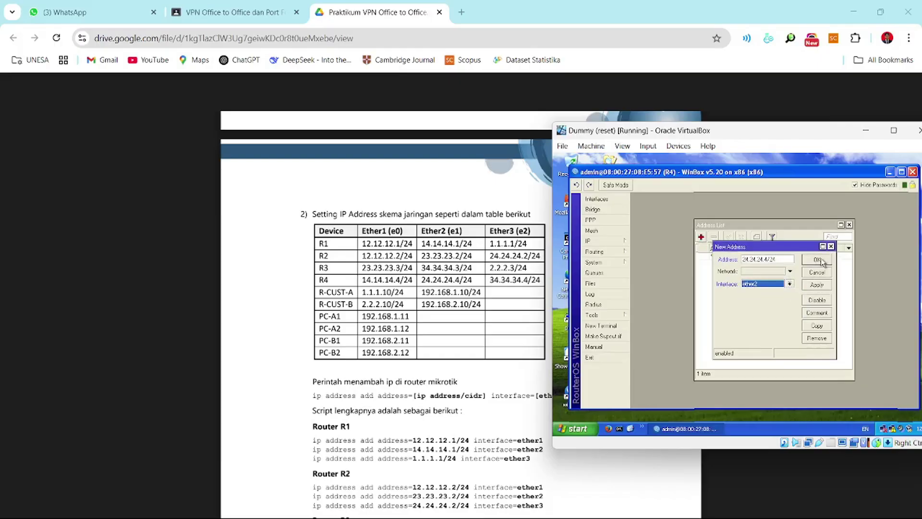
pyautogui.click(818, 260)
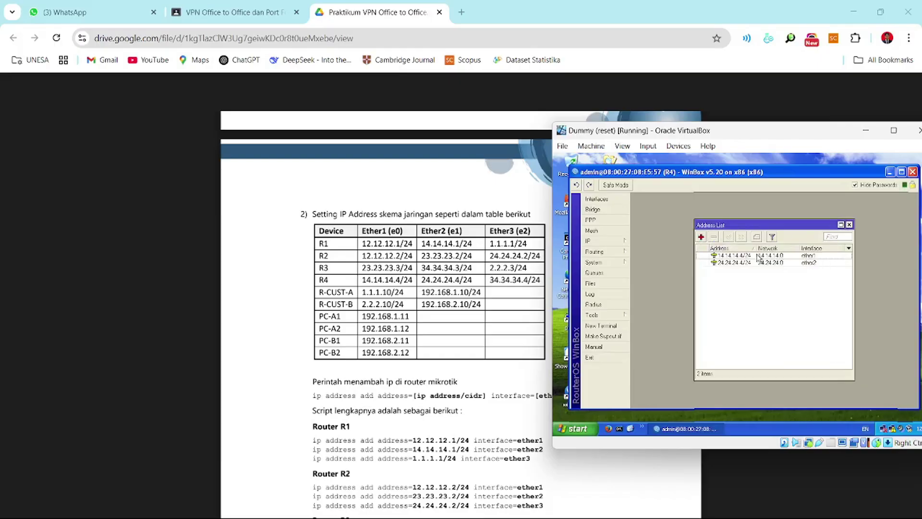
# Step: Add the IP address 34.34.34.4/24 on interface ether3 of router R4
pyautogui.click(701, 236)
pyautogui.write('34.34.34.4/24')
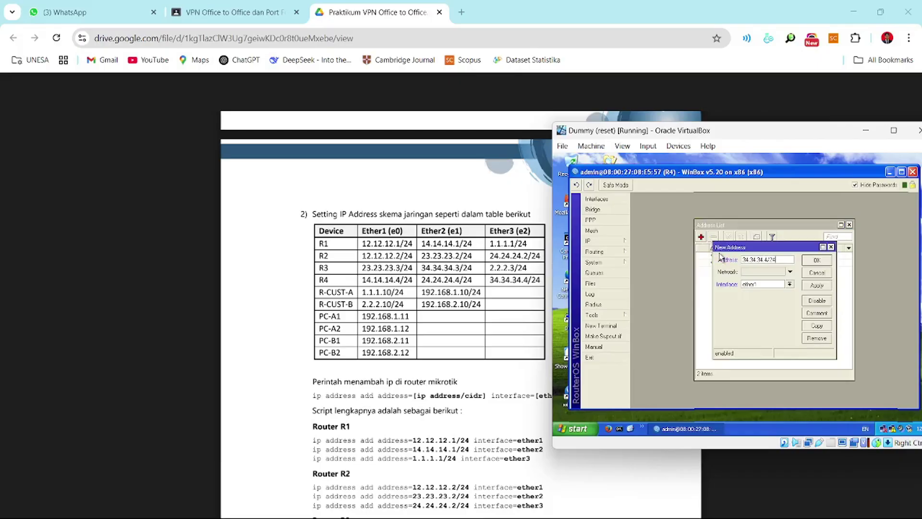
pyautogui.click(789, 283)
pyautogui.click(767, 306)
pyautogui.click(817, 259)
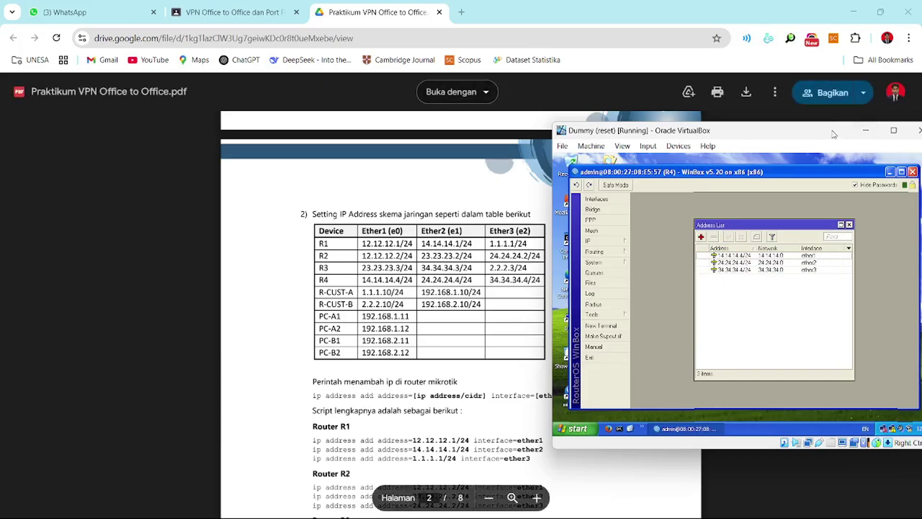
# Step: Minimize the Dummy virtual machine and switch to the PC-A1 machine alongside the PDF table
pyautogui.moveTo(834, 132); pyautogui.dragTo(778, 130)
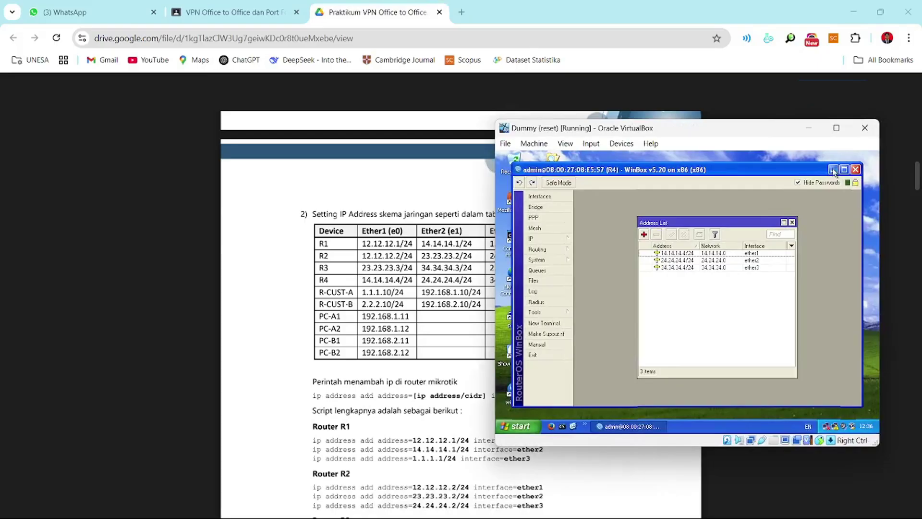
pyautogui.click(809, 128)
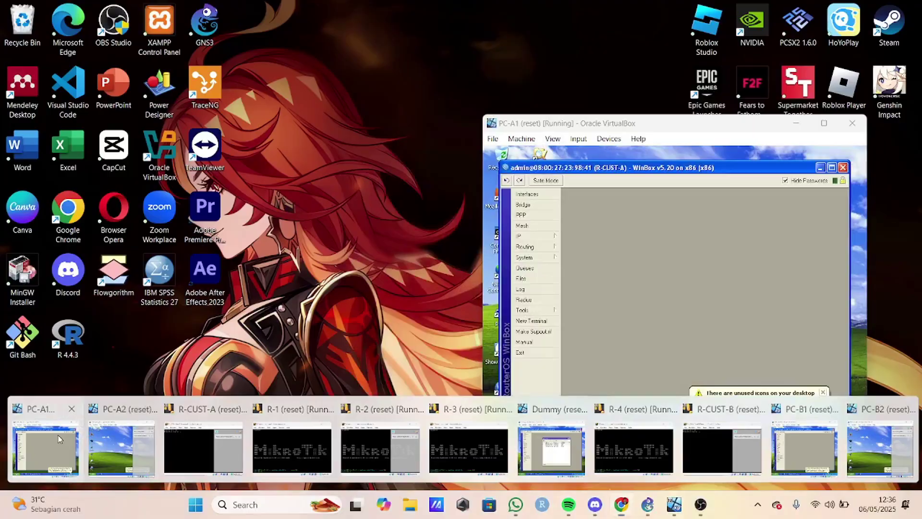
pyautogui.click(123, 446)
# Step: Add the IP address 1.1.1.10/24 on interface ether1 of router R-CUST-A
pyautogui.click(520, 235)
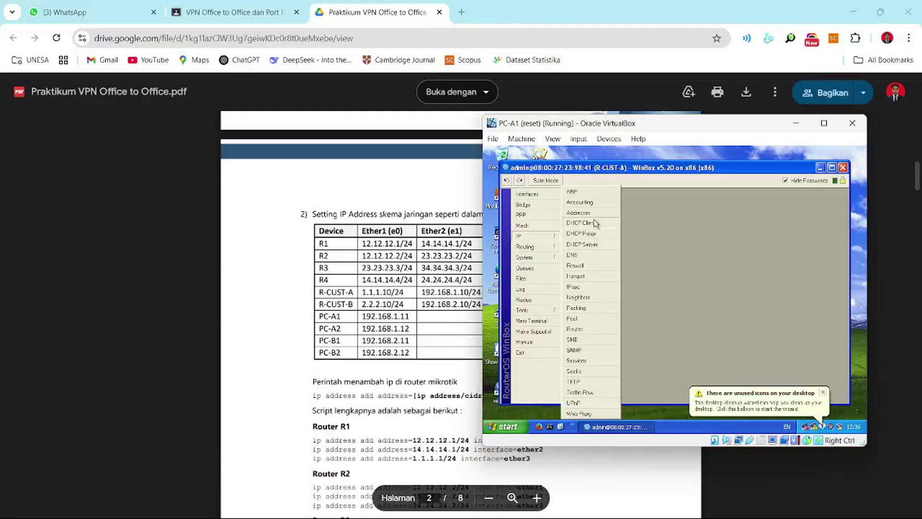
pyautogui.click(589, 211)
pyautogui.click(629, 236)
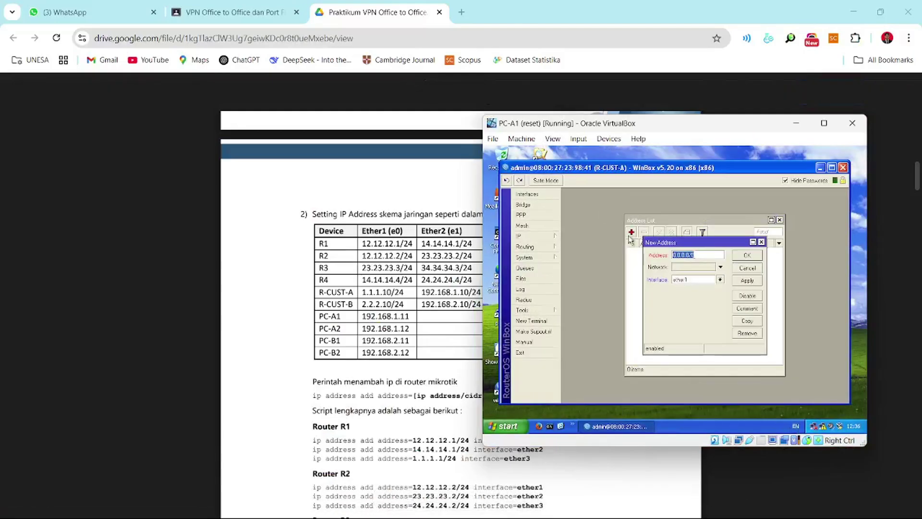
pyautogui.write('1.1')
pyautogui.click(755, 259)
# Step: Add the IP address 192.168.1.10/24 on interface ether2 of router R-CUST-A
pyautogui.click(631, 232)
pyautogui.write('1')
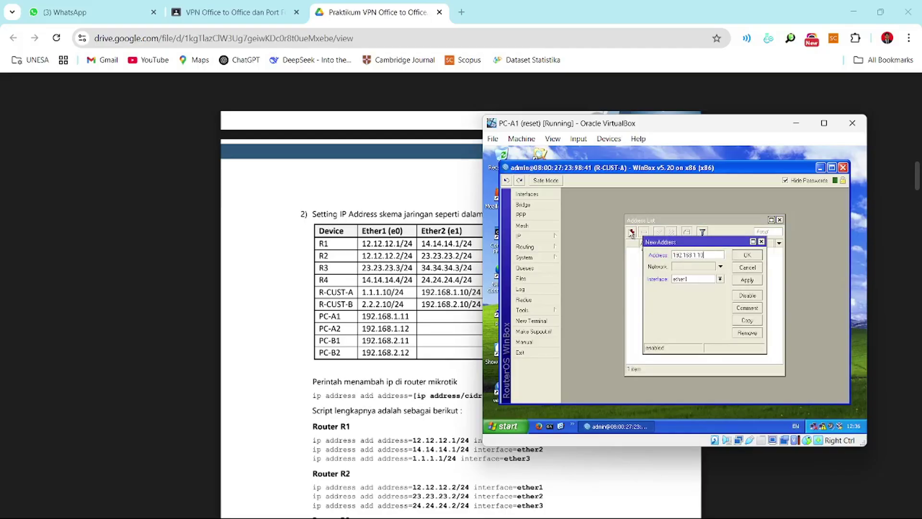
pyautogui.write('92.168.1.10/24')
pyautogui.click(720, 279)
pyautogui.click(712, 291)
pyautogui.click(752, 255)
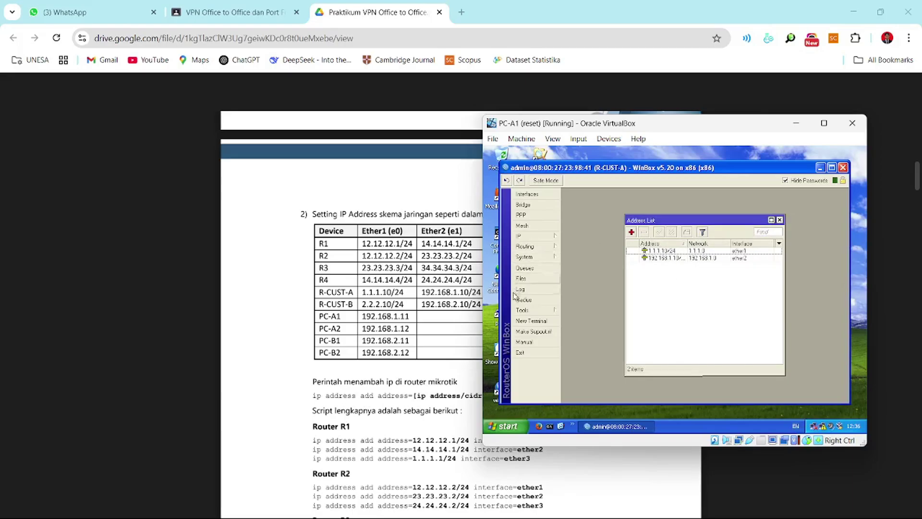
# Step: Switch to the PC-B1 machine and add the IP address 2.2.2.10/24 on interface ether1 of router R-CUST-B
pyautogui.moveTo(674, 509)
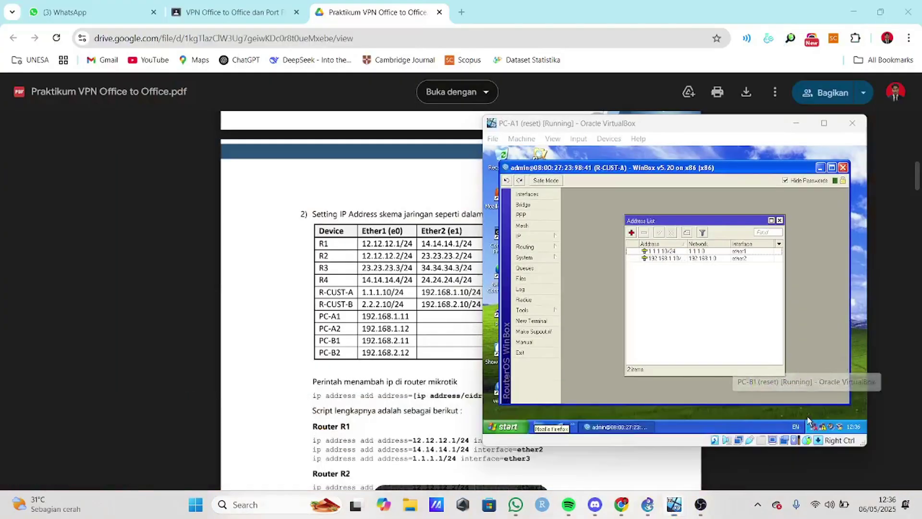
pyautogui.click(804, 458)
pyautogui.moveTo(567, 131); pyautogui.dragTo(667, 120)
pyautogui.click(526, 238)
pyautogui.click(577, 214)
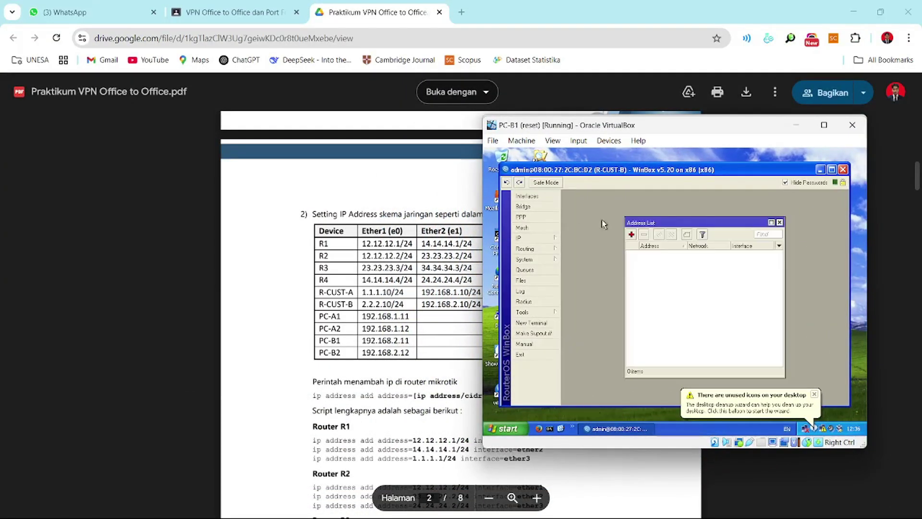
pyautogui.click(631, 234)
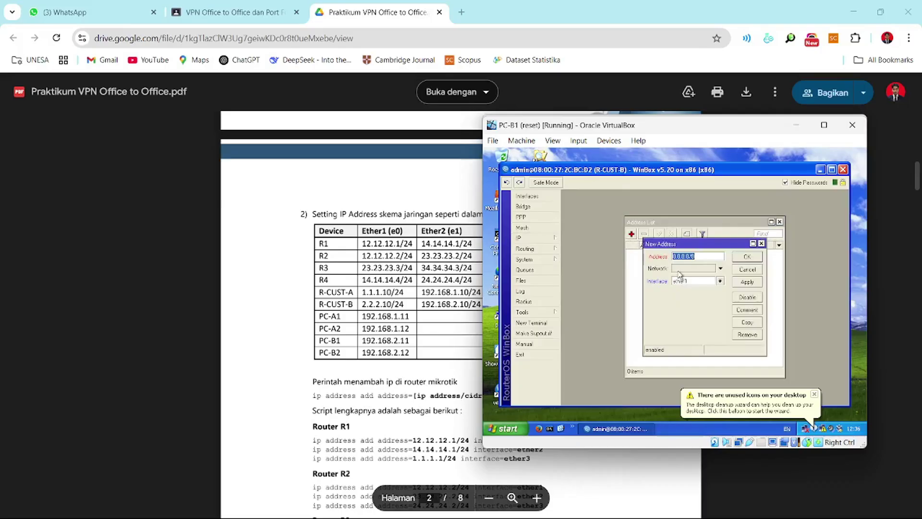
pyautogui.write('2.2')
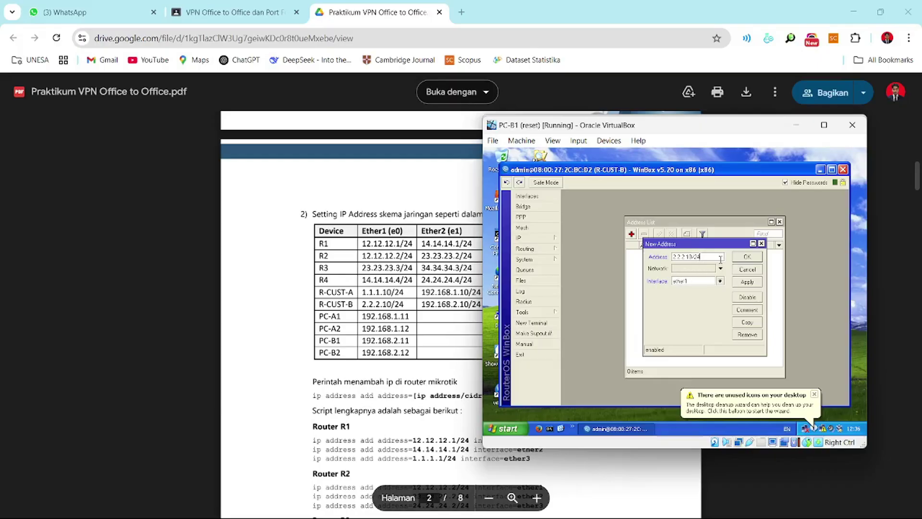
pyautogui.click(746, 257)
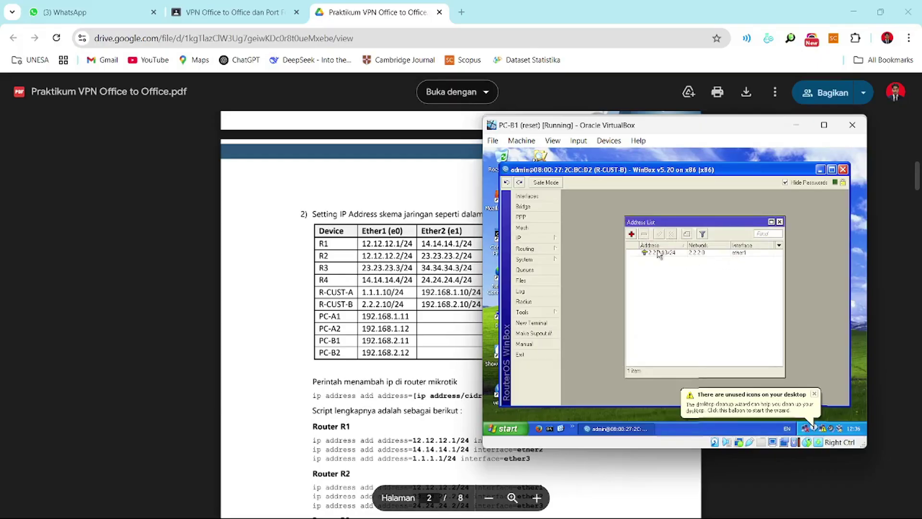
# Step: Add the IP address 192.168.2.10/24 on interface ether2 of router R-CUST-B
pyautogui.click(632, 235)
pyautogui.write('192.168')
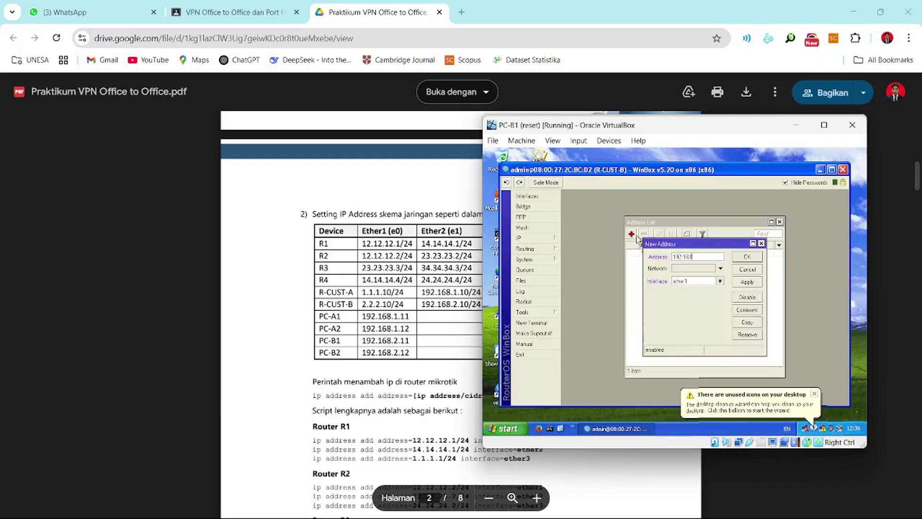
pyautogui.write('.2.10/24')
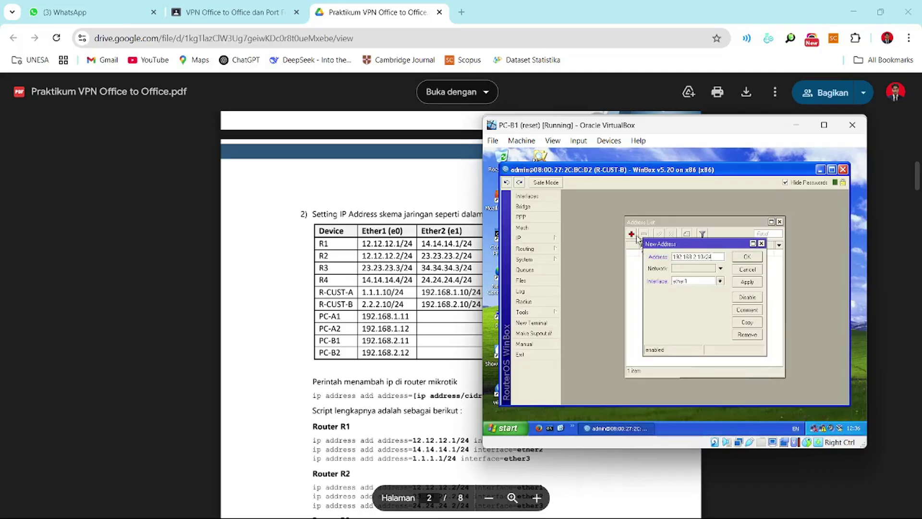
pyautogui.click(720, 281)
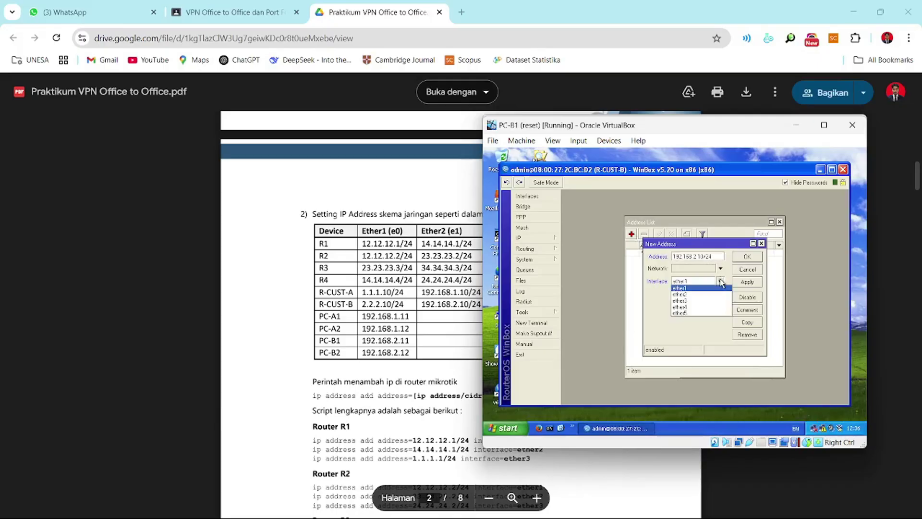
pyautogui.click(710, 294)
pyautogui.click(747, 257)
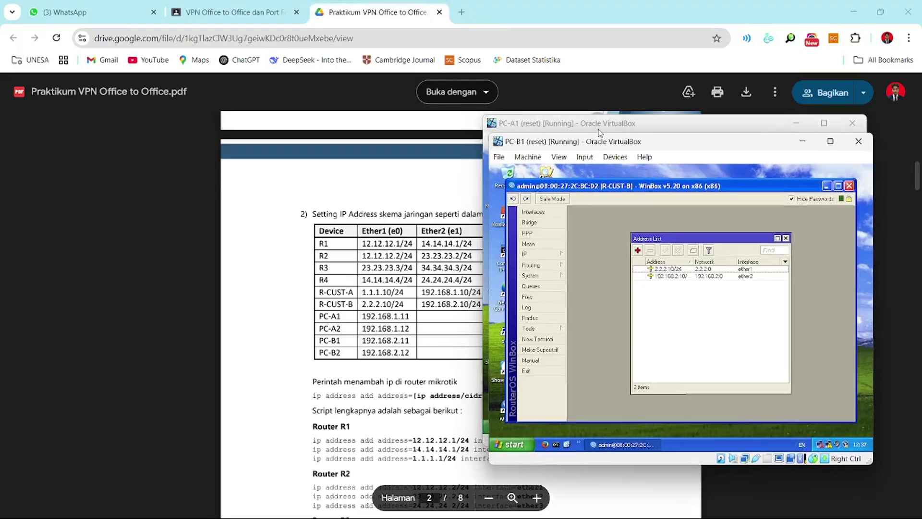
# Step: Return to PC-A1, minimize WinBox and open the Internet Protocol (TCP/IP) properties of its Local Area Connection
pyautogui.click(599, 133)
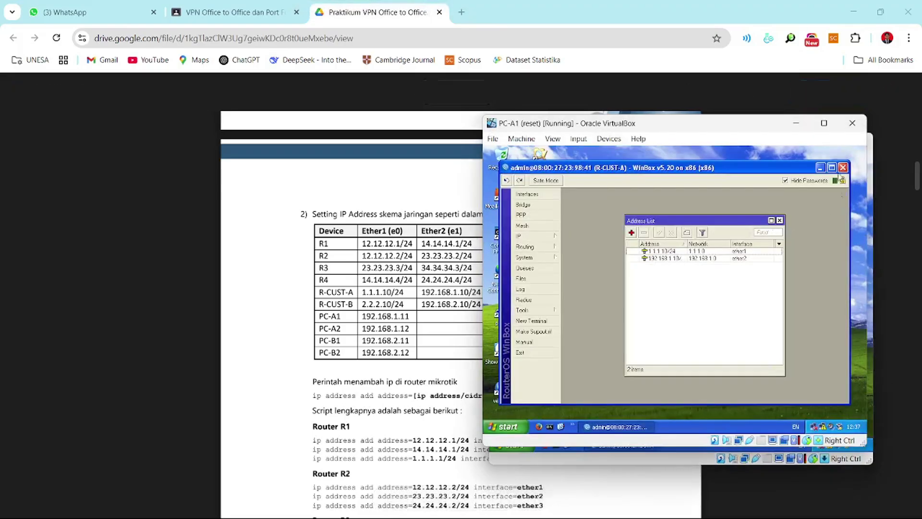
pyautogui.click(821, 168)
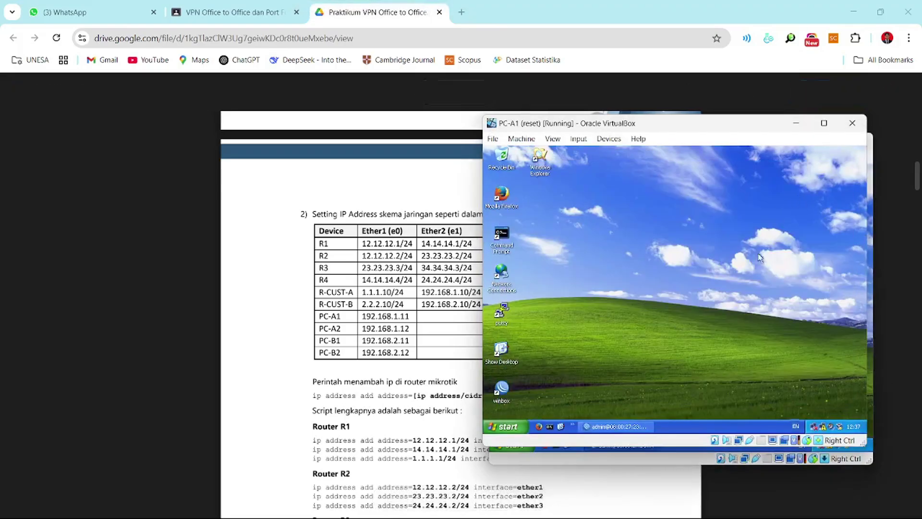
pyautogui.doubleClick(826, 426)
pyautogui.click(616, 364)
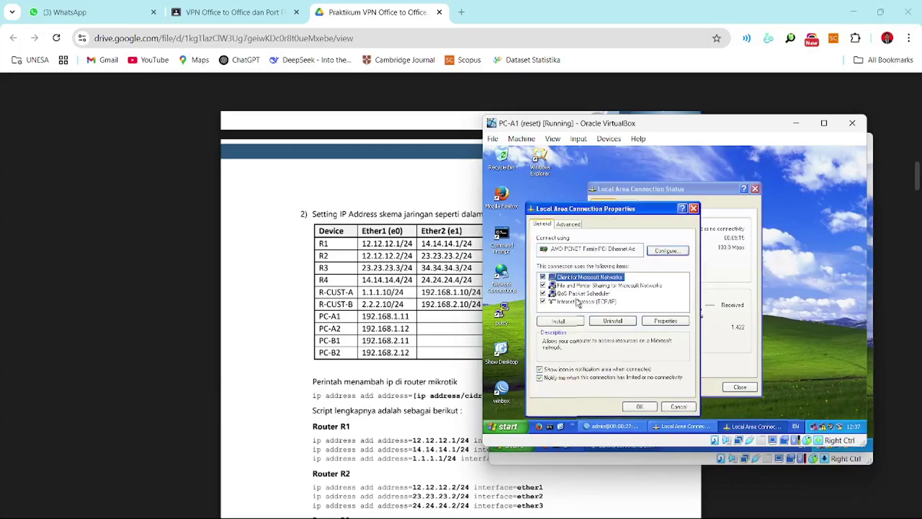
pyautogui.doubleClick(574, 299)
# Step: Set PC-A1's IP address to 192.168.1.11, subnet mask to 255.255.255.0 and default gateway to 192.168.1.10
pyautogui.click(654, 285)
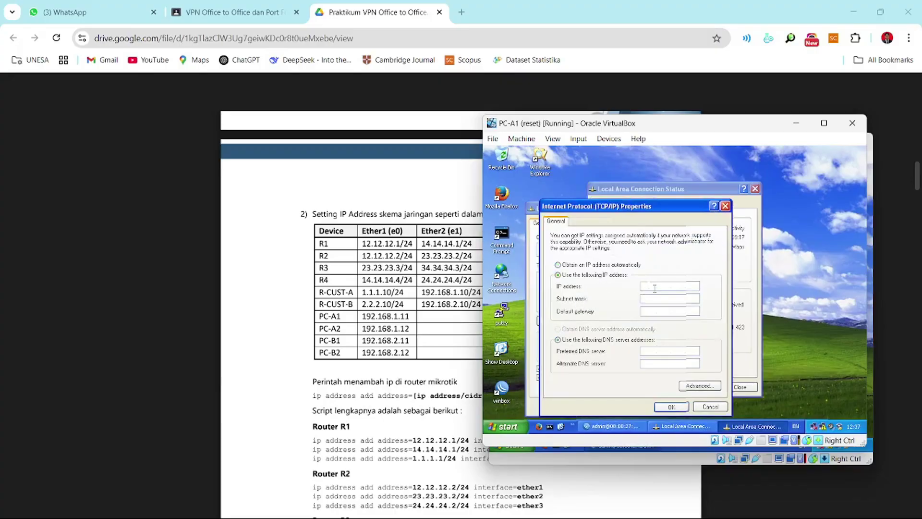
pyautogui.write('192 . 168 . 1 . 11')
pyautogui.click(689, 298)
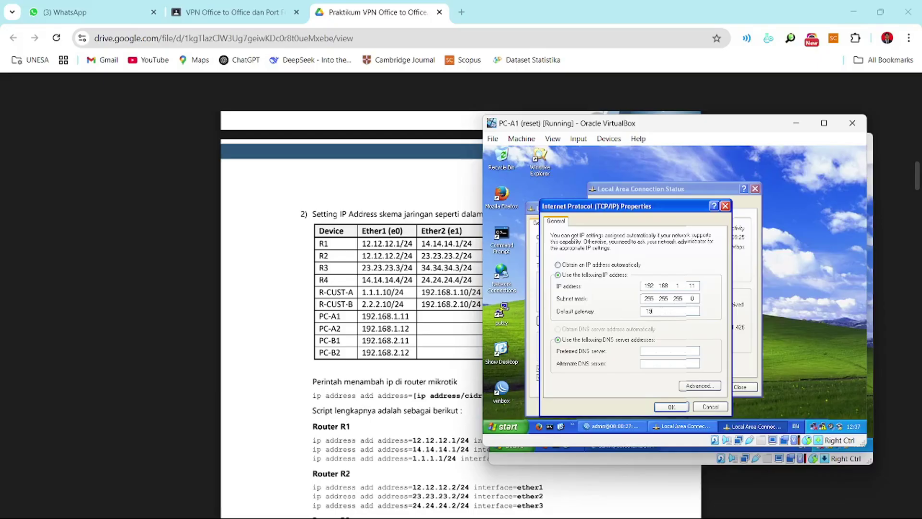
pyautogui.write('192.168.1.10')
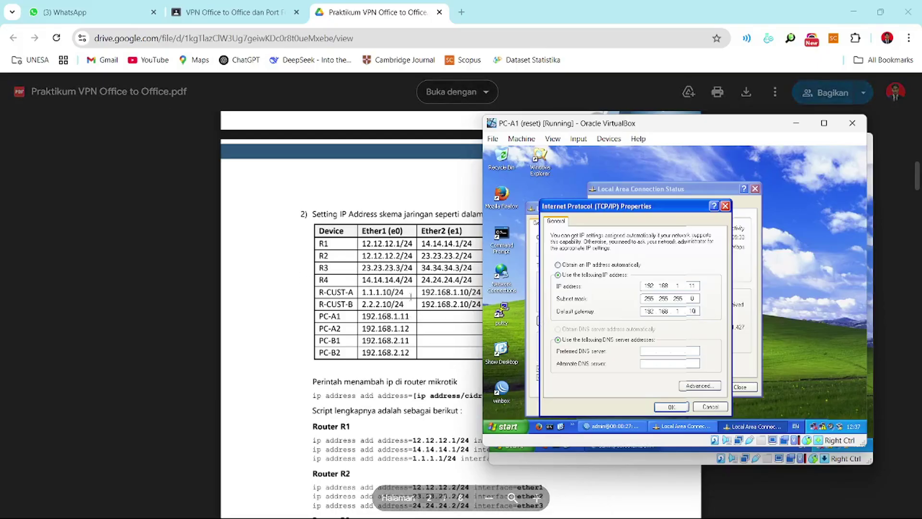
pyautogui.click(668, 408)
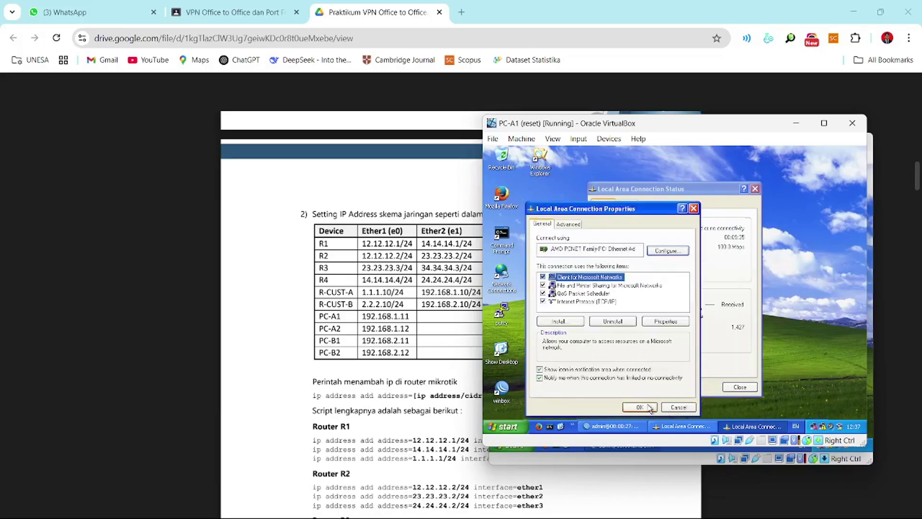
# Step: Switch to the PC-A2 machine and open the Internet Protocol (TCP/IP) properties of its Local Area Connection
pyautogui.moveTo(665, 509)
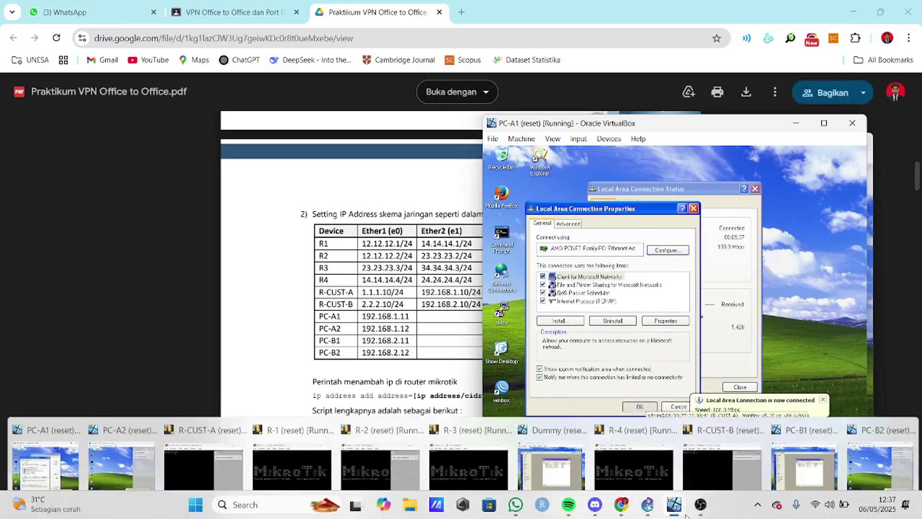
pyautogui.click(123, 461)
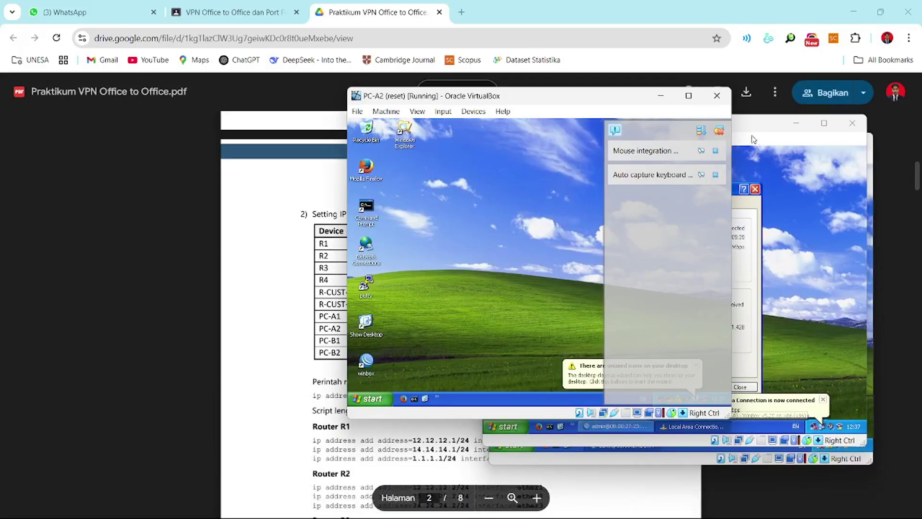
pyautogui.moveTo(522, 98); pyautogui.dragTo(616, 122)
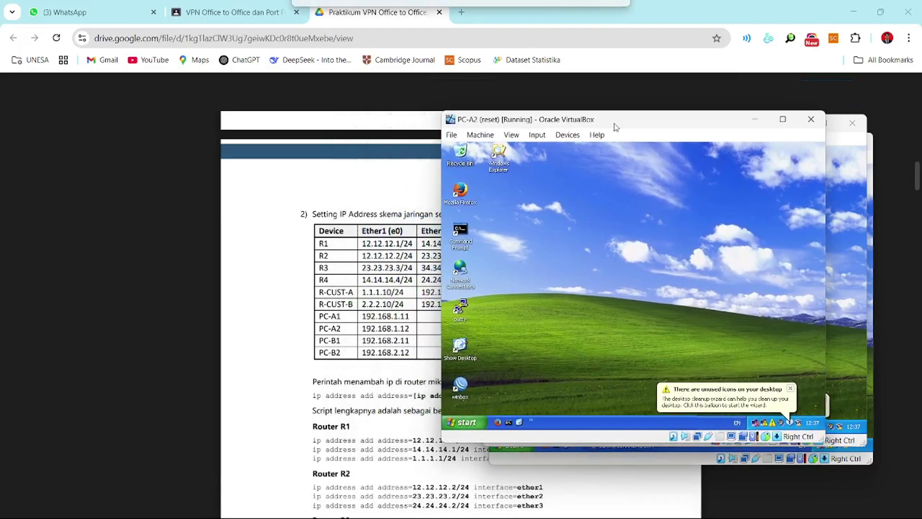
pyautogui.doubleClick(770, 422)
pyautogui.click(575, 363)
pyautogui.doubleClick(516, 255)
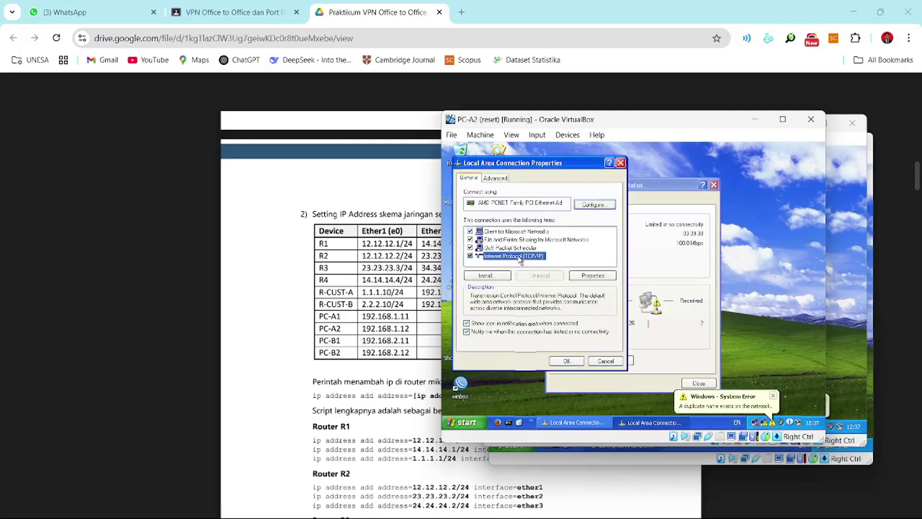
# Step: Set PC-A2's IP address to 192.168.1.12, subnet mask to 255.255.255.0 and default gateway to 192.168.1.10
pyautogui.click(485, 266)
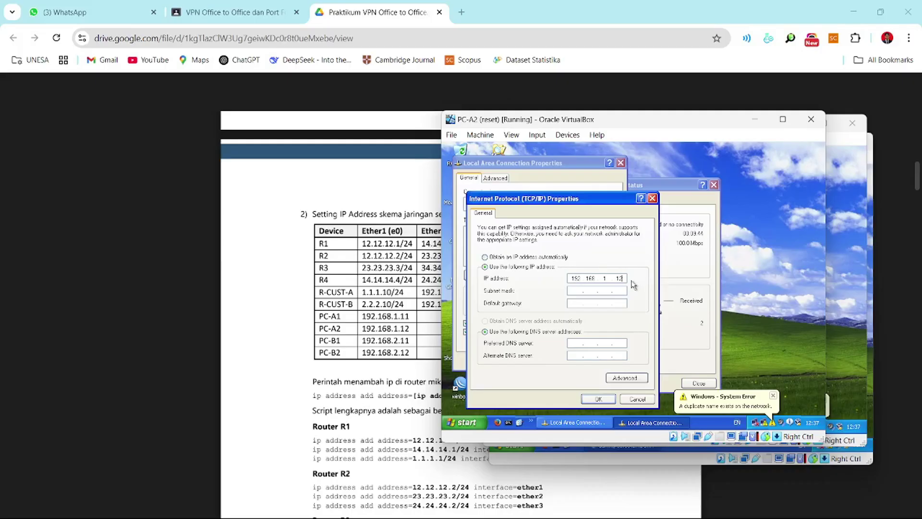
pyautogui.click(609, 290)
pyautogui.click(577, 303)
pyautogui.write('192 . 168.1')
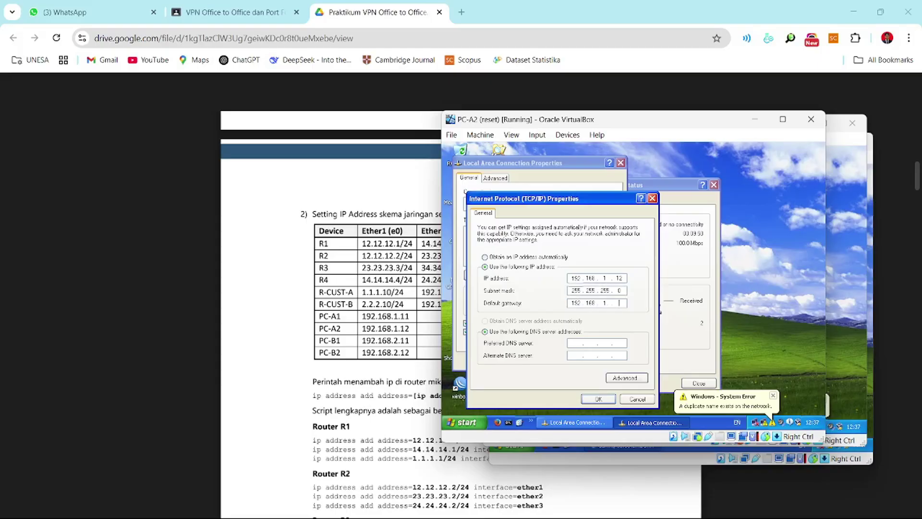
pyautogui.write('.10')
pyautogui.press('Return')
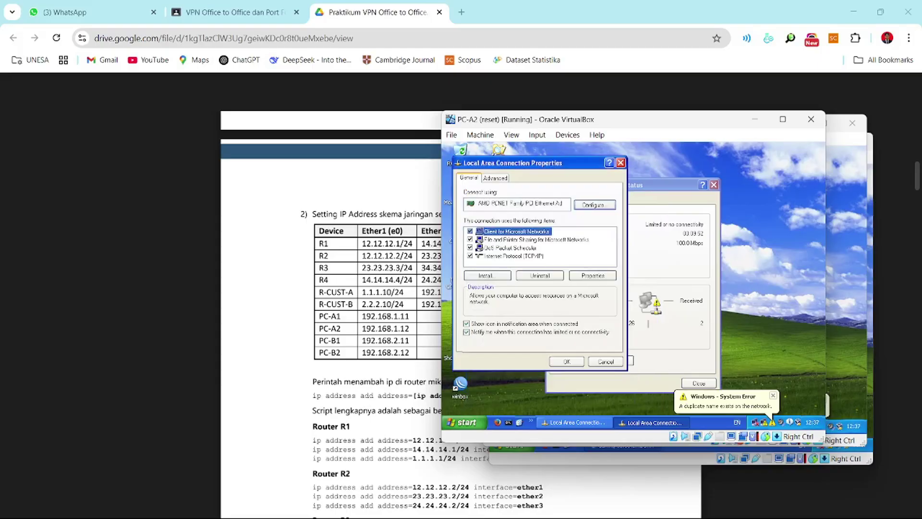
pyautogui.click(605, 360)
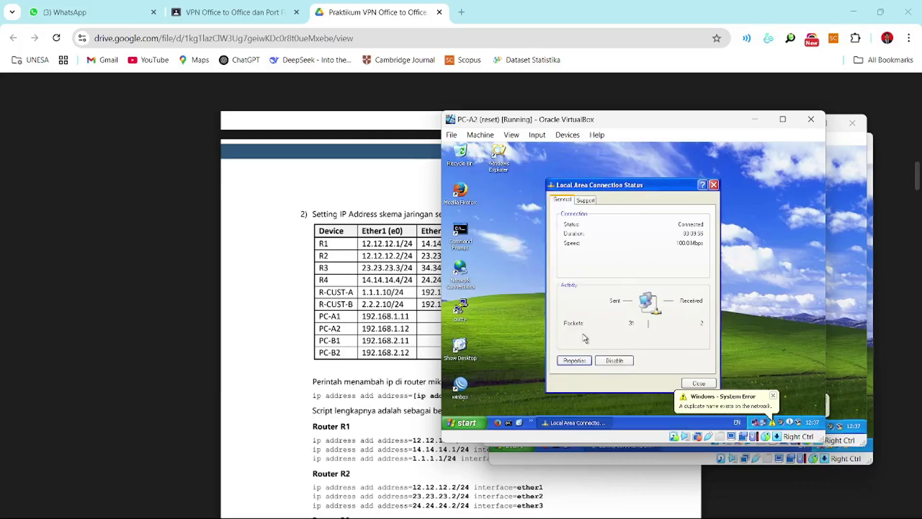
# Step: Ping 192.168.1.10 from PC-A2's Command Prompt, stop the ping and minimize the PC-A2 machine
pyautogui.click(506, 423)
pyautogui.write('p')
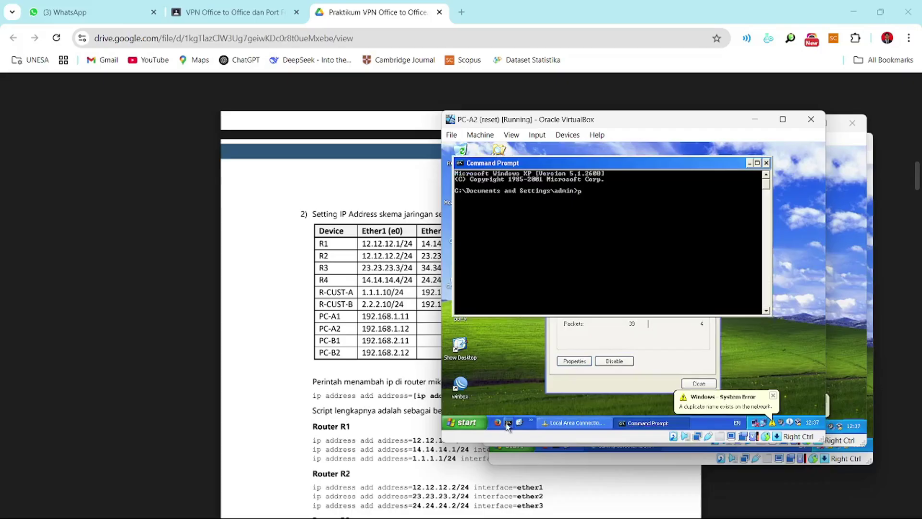
pyautogui.write('ing 192.')
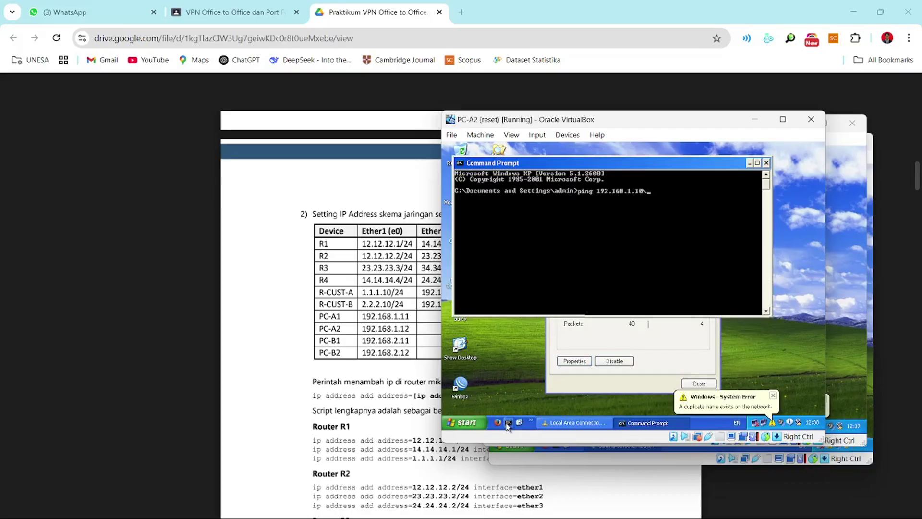
pyautogui.write('168.1.10')
pyautogui.press('Return')
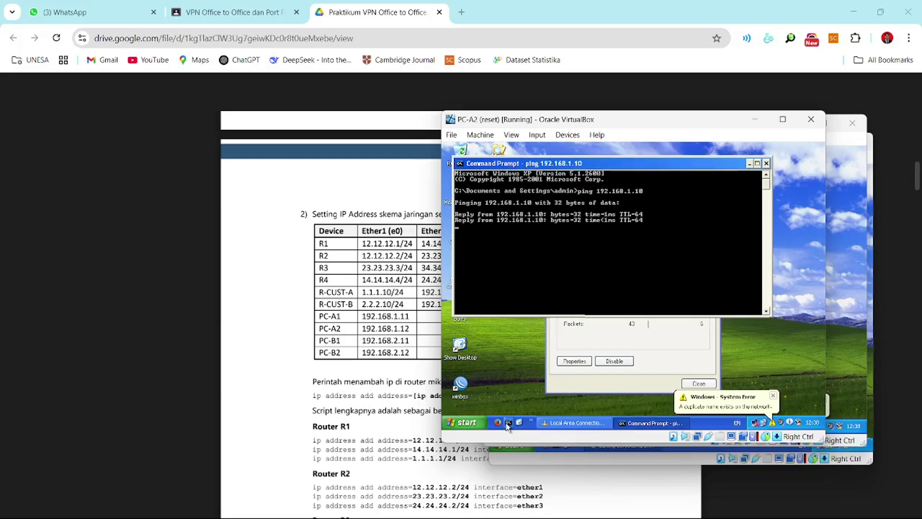
pyautogui.hotkey('ctrl', 'c')
pyautogui.click(755, 119)
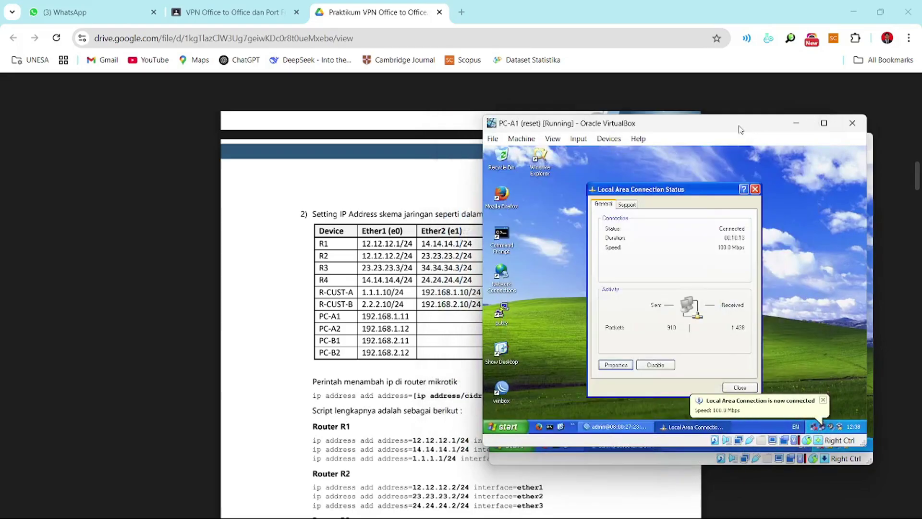
# Step: Switch to PC-B1, minimize WinBox and open the Internet Protocol (TCP/IP) properties of its Local Area Connection
pyautogui.click(699, 153)
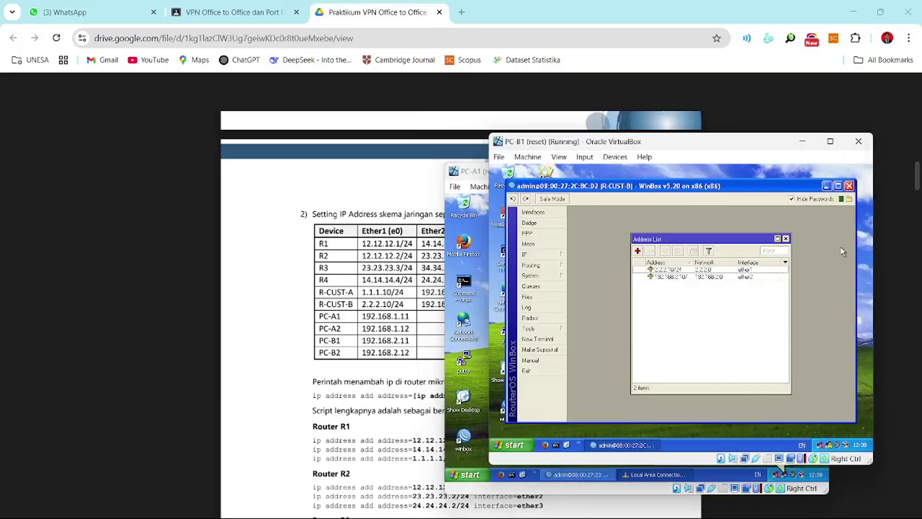
pyautogui.click(827, 185)
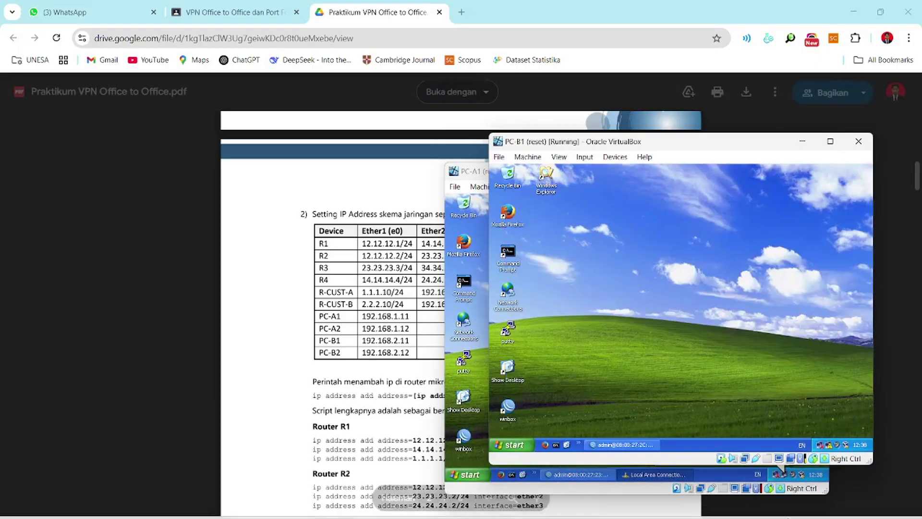
pyautogui.doubleClick(828, 444)
pyautogui.click(622, 382)
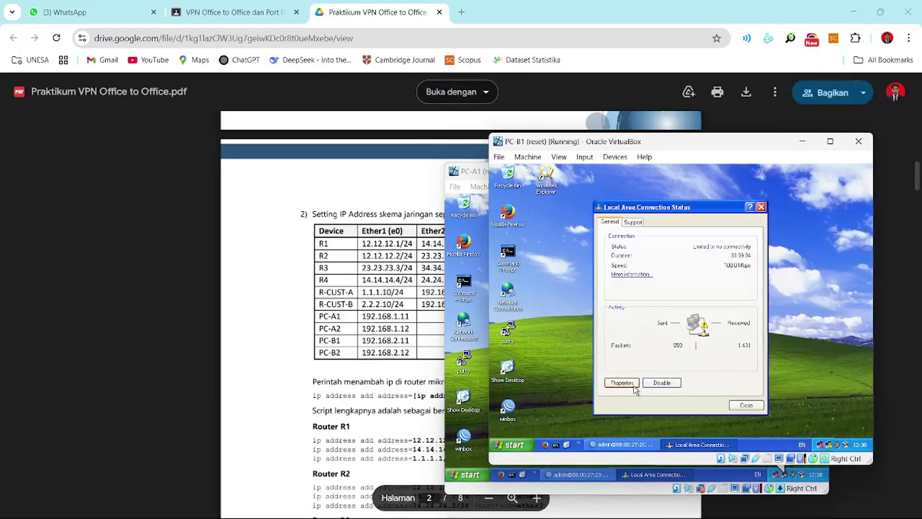
pyautogui.doubleClick(578, 285)
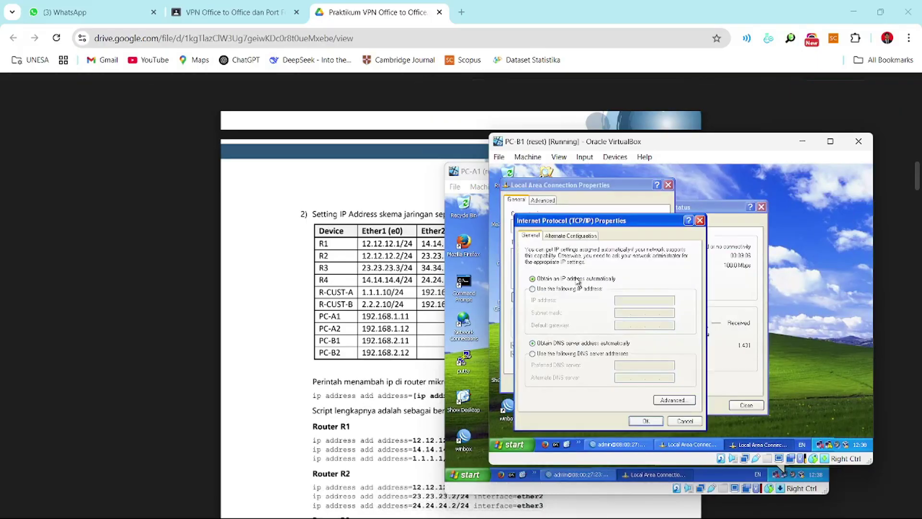
# Step: Set PC-B1's IP address to 192.168.2.11, subnet mask to 255.255.255.0 and default gateway to 192.168.2.10
pyautogui.click(569, 289)
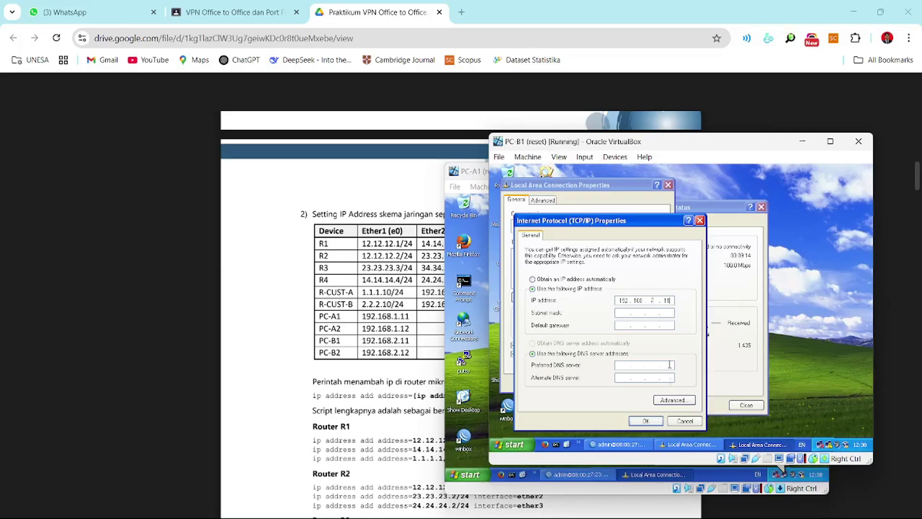
pyautogui.click(631, 313)
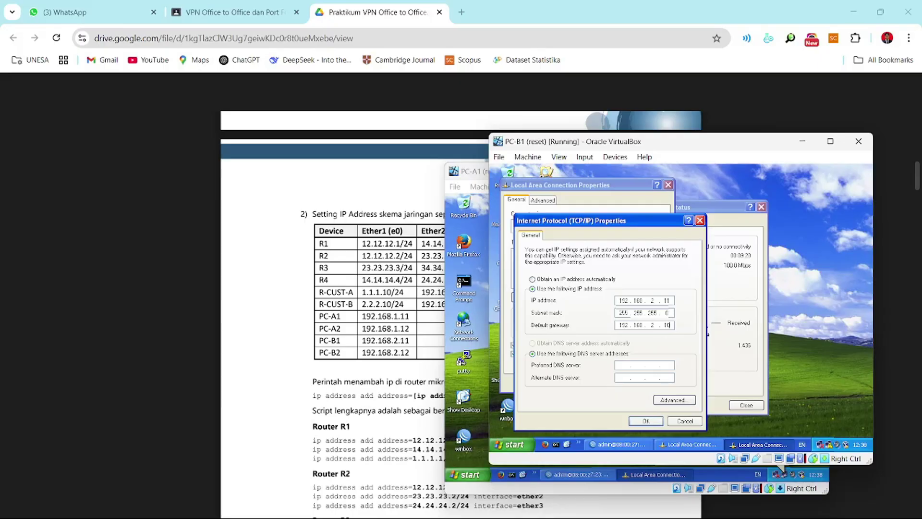
pyautogui.press('Return')
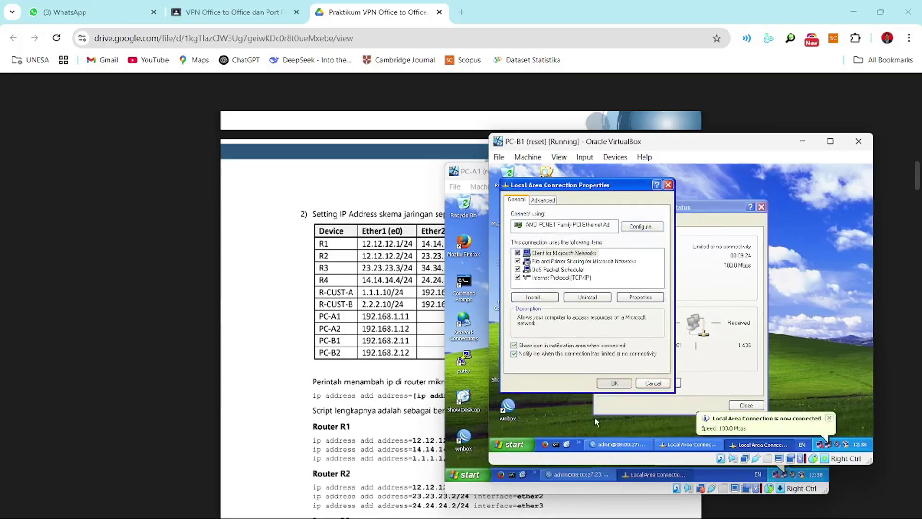
pyautogui.press('Return')
# Step: Switch to the PC-B2 machine and open the Internet Protocol (TCP/IP) properties of its Local Area Connection
pyautogui.moveTo(675, 510)
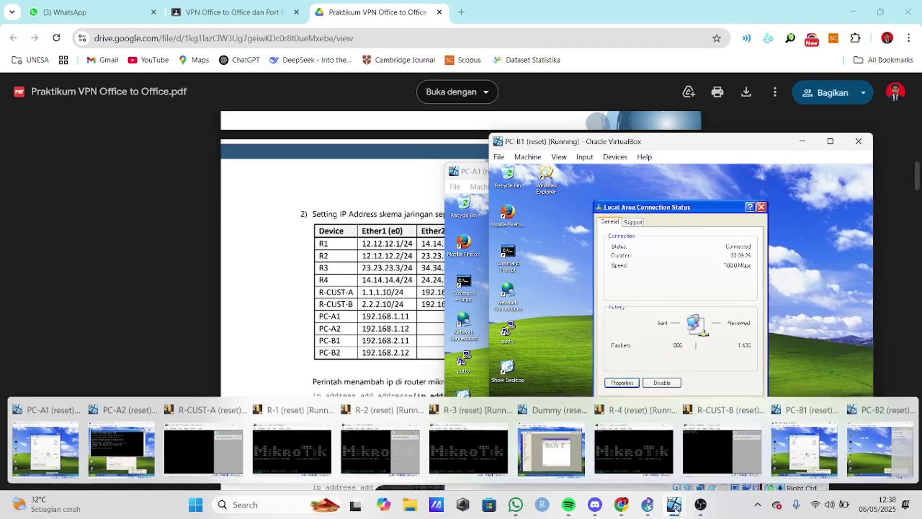
pyautogui.click(880, 449)
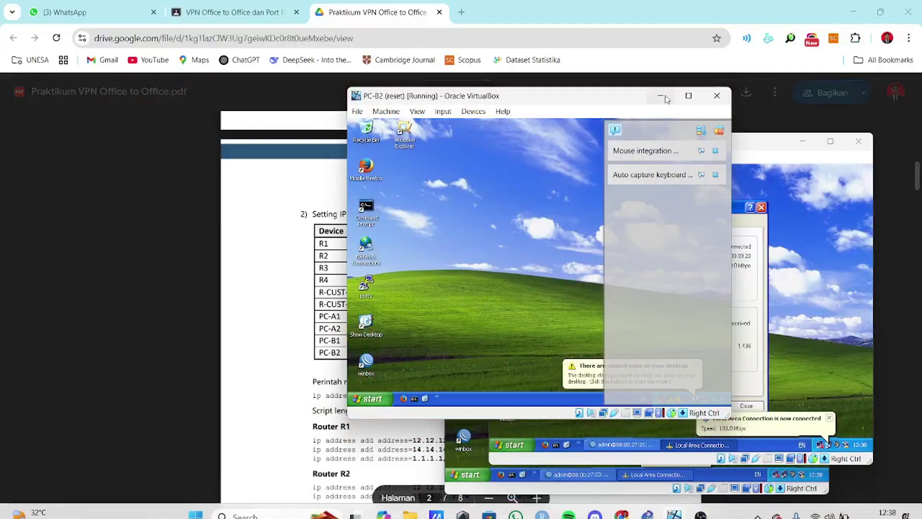
pyautogui.click(719, 131)
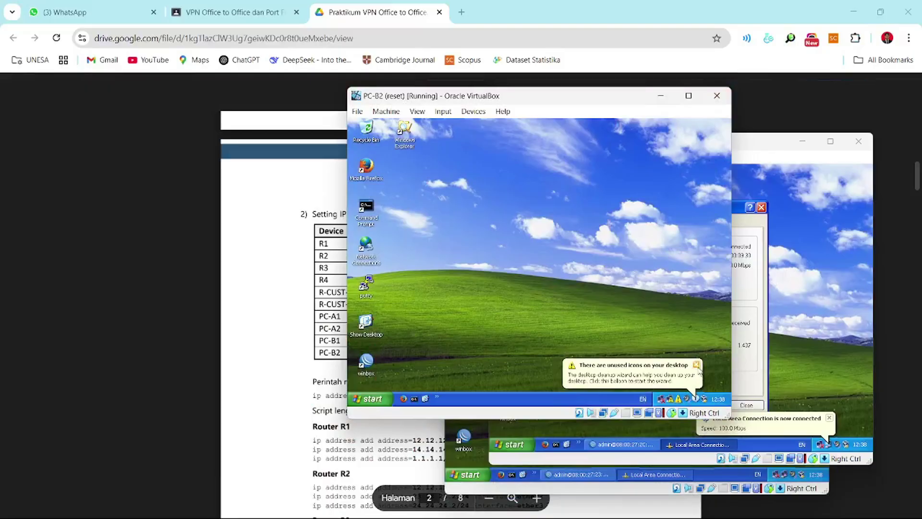
pyautogui.click(693, 398)
pyautogui.click(476, 336)
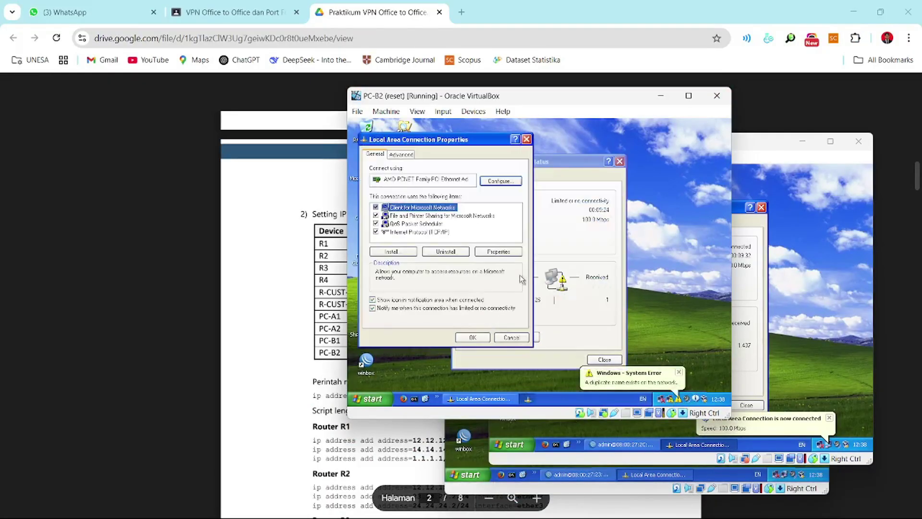
pyautogui.click(432, 233)
pyautogui.doubleClick(433, 233)
# Step: Set PC-B2's static IP address to 192.168.2.12 with subnet mask 255.255.255.0 and enter its default gateway
pyautogui.click(435, 243)
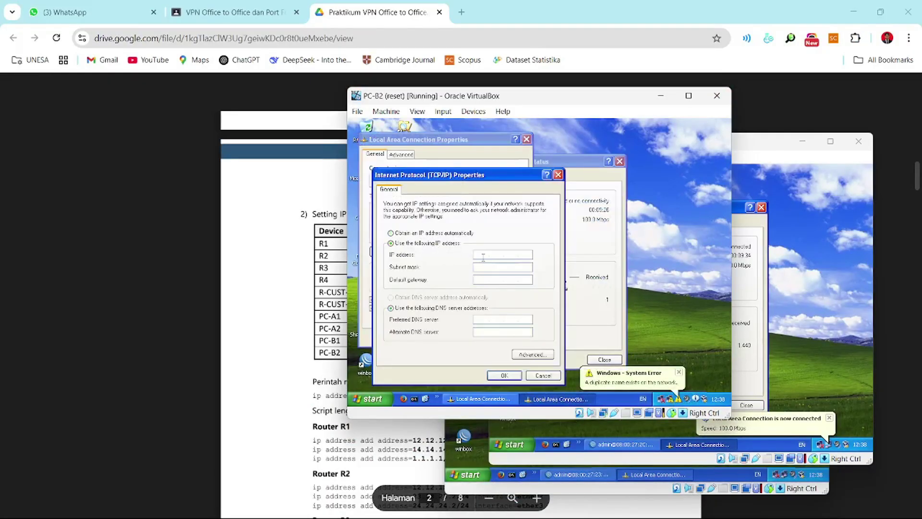
pyautogui.click(483, 254)
pyautogui.write('192 .168 . 2 . 12')
pyautogui.click(472, 267)
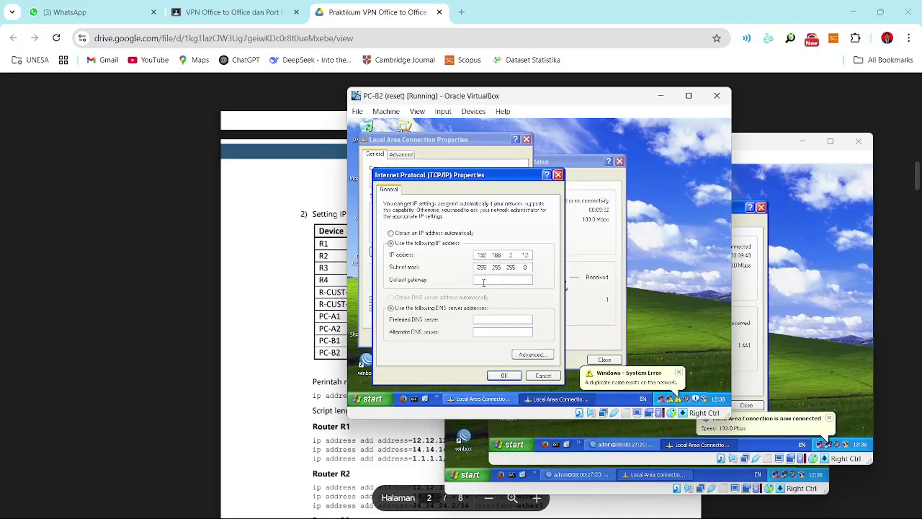
pyautogui.press('Tab')
pyautogui.write('192.168')
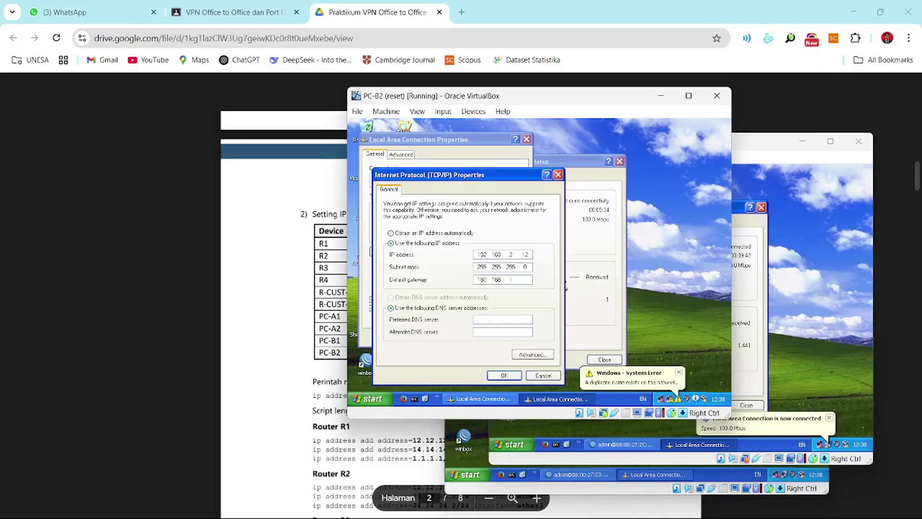
pyautogui.press('Return')
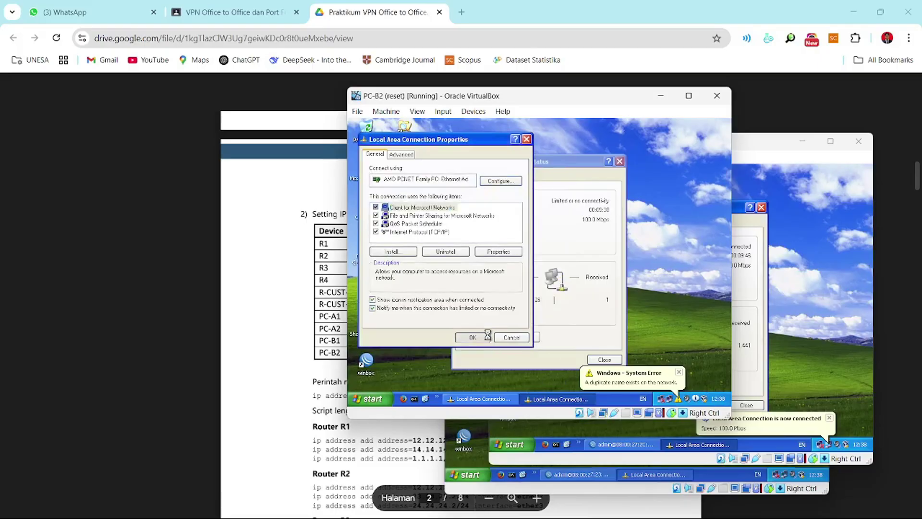
pyautogui.click(472, 337)
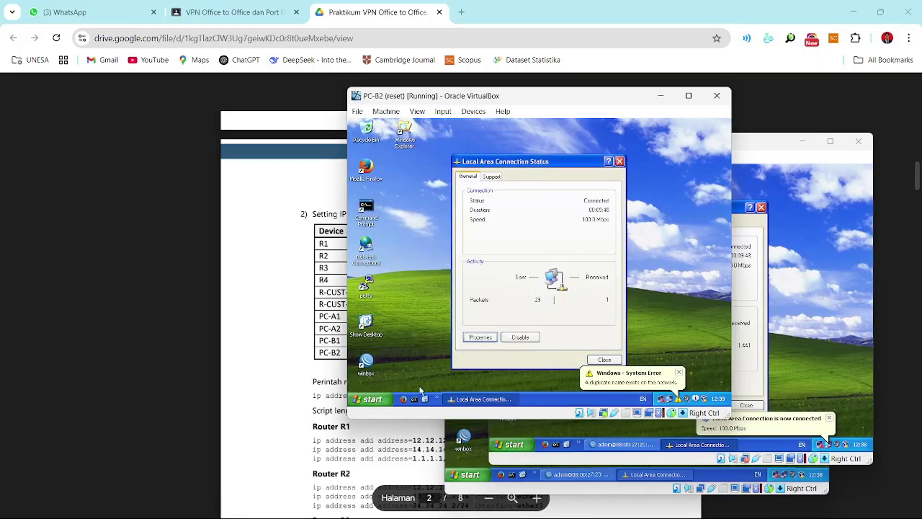
# Step: Ping the router address 192.168.2.10 from PC-B2's Command Prompt and stop the ping
pyautogui.click(414, 399)
pyautogui.write('ng 192.168')
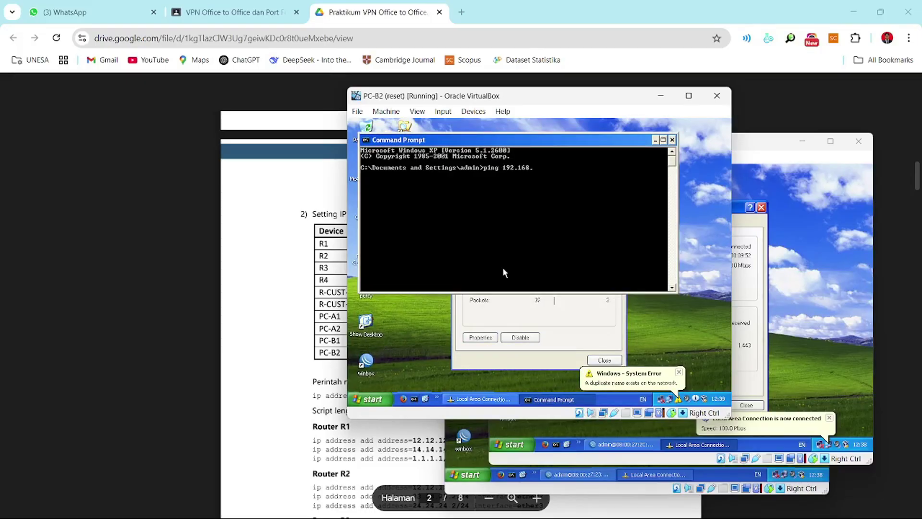
pyautogui.write('.2.10')
pyautogui.press('Return')
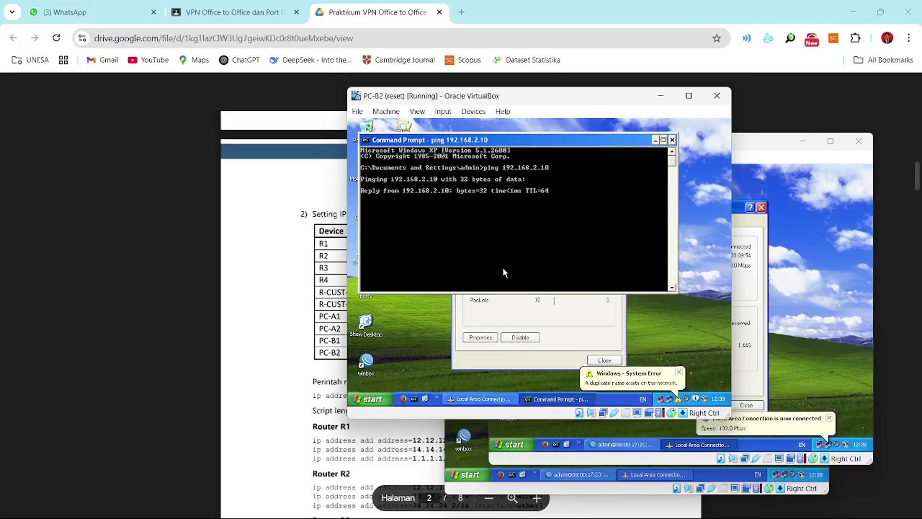
pyautogui.hotkey('ctrl', 'c')
# Step: Ping PC-B1 at 192.168.2.11 from PC-B2, stop the ping and minimize the PC-B2 machine
pyautogui.press('Up')
pyautogui.press('BackSpace')
pyautogui.write('192.168.2.11')
pyautogui.press('Return')
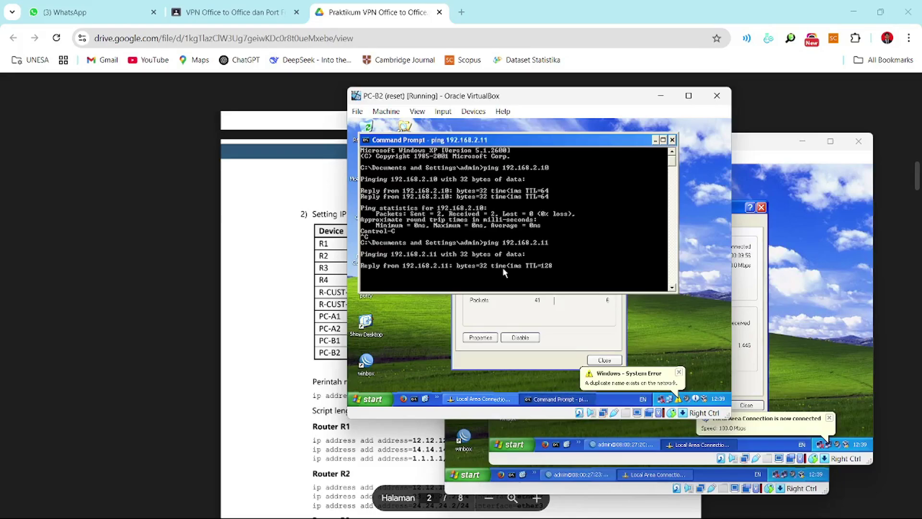
pyautogui.hotkey('ctrl', 'c')
pyautogui.click(662, 98)
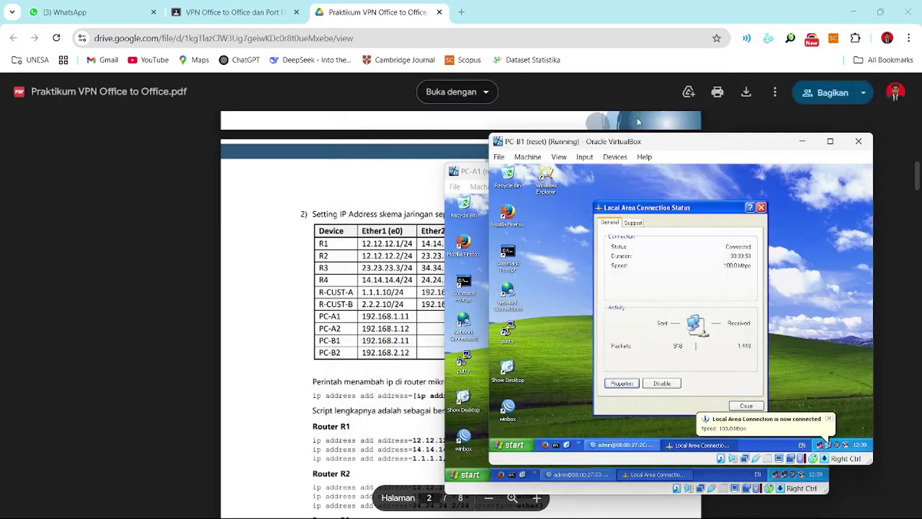
# Step: Return to the lab PDF and examine section 3 with the OSPF network table and router commands
pyautogui.scroll(-5, 397, 351)
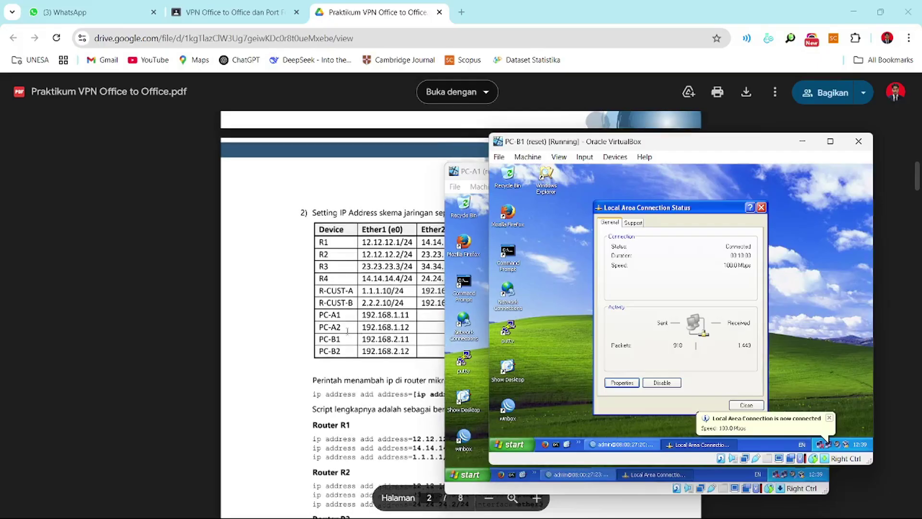
pyautogui.click(420, 303)
pyautogui.scroll(-8, 420, 303)
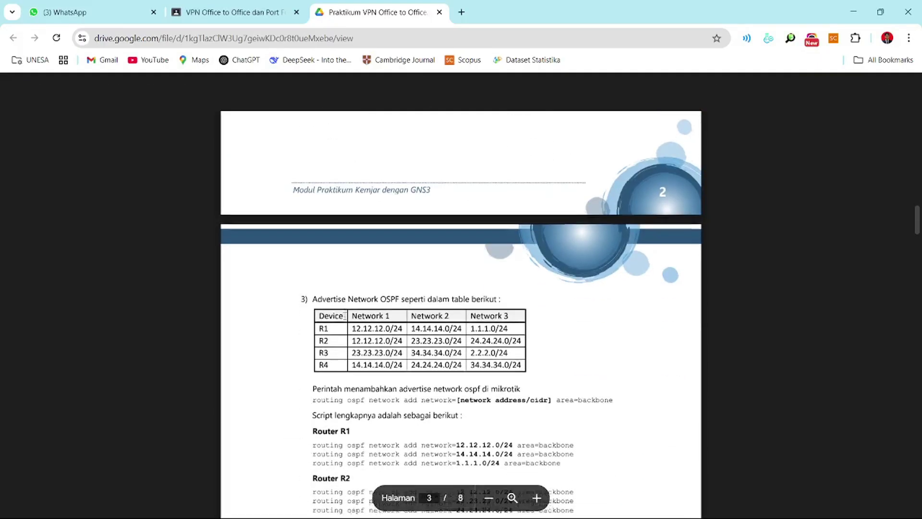
pyautogui.scroll(-3, 399, 312)
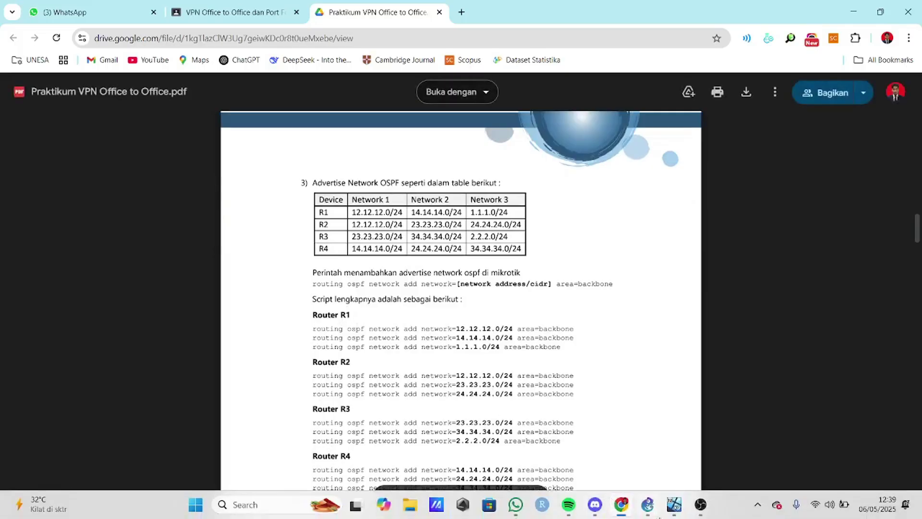
# Step: Switch to the Dummy machine, place its window beside the PDF's OSPF table and close R4's Address List
pyautogui.moveTo(673, 506)
pyautogui.click(551, 447)
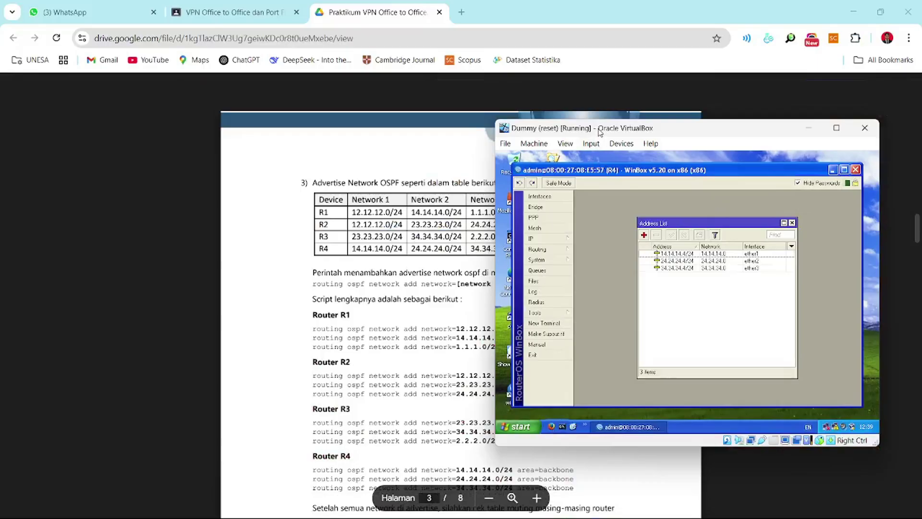
pyautogui.moveTo(595, 132); pyautogui.dragTo(642, 124)
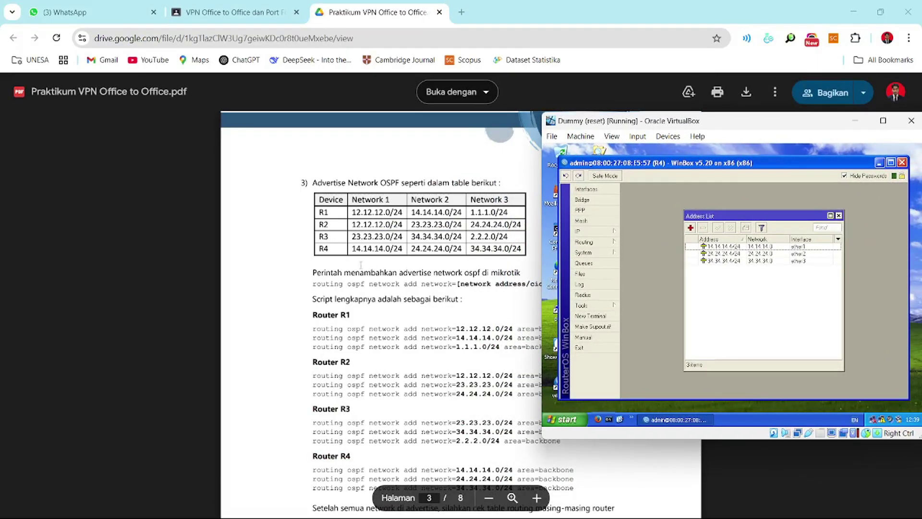
pyautogui.click(838, 215)
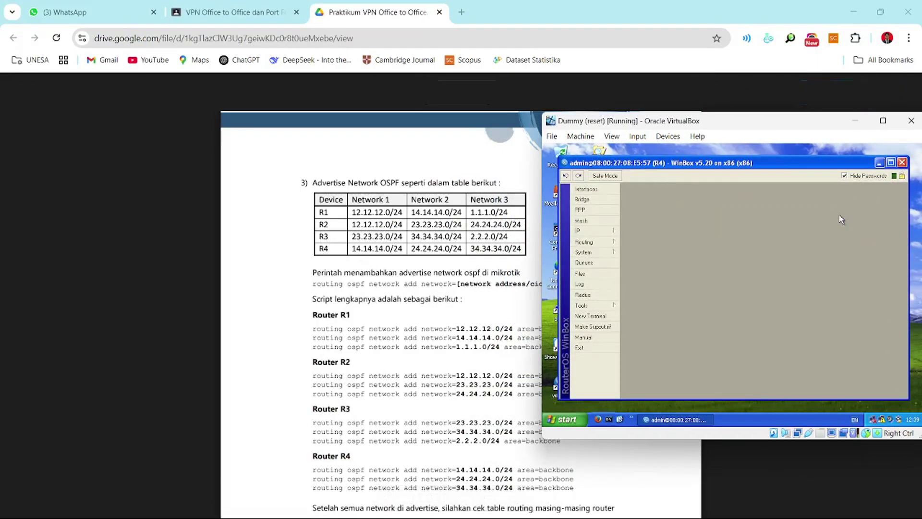
# Step: Add 14.14.14.0/24 in area backbone to the OSPF networks of router R4
pyautogui.click(596, 244)
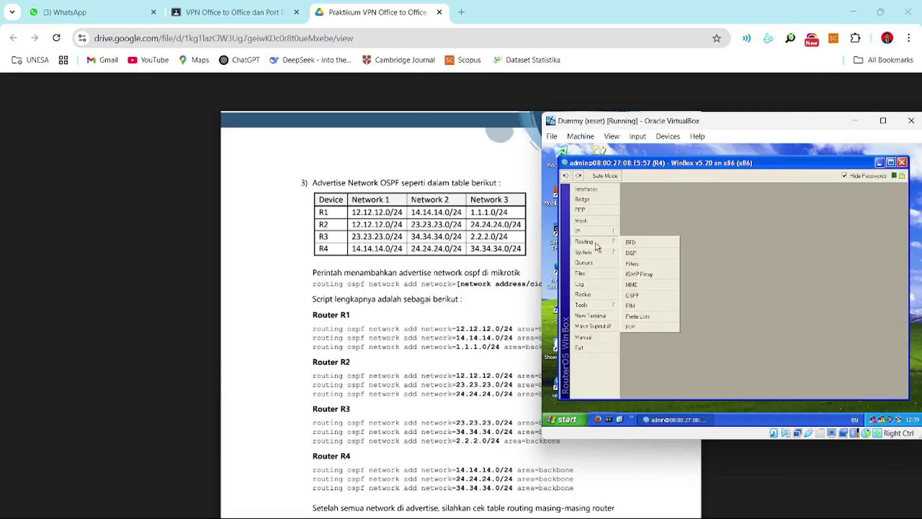
pyautogui.click(633, 295)
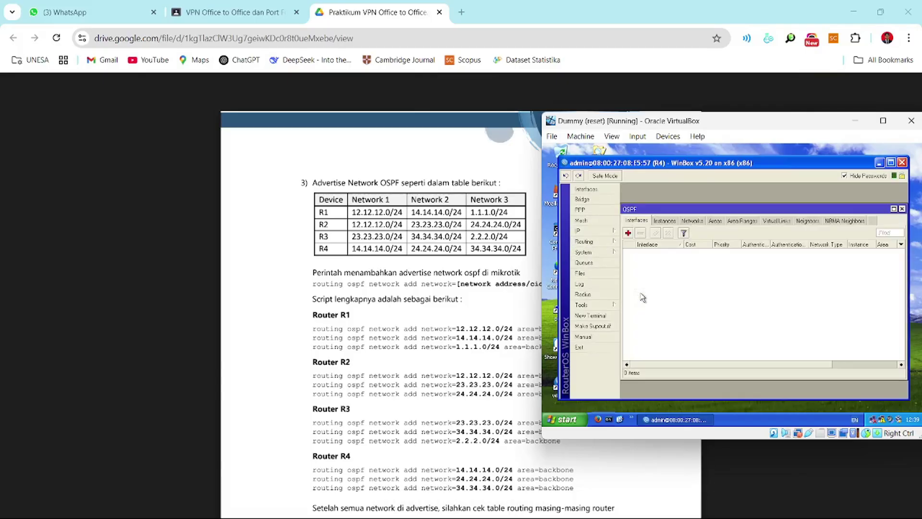
pyautogui.click(629, 233)
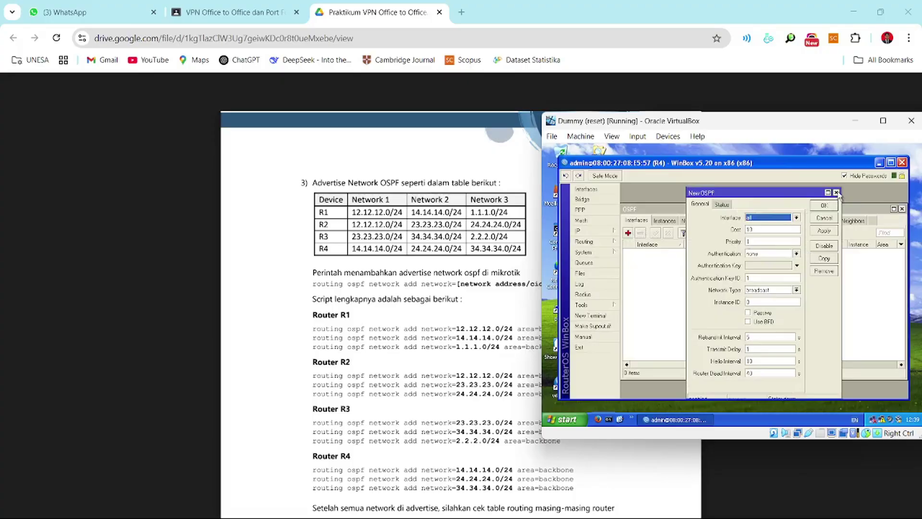
pyautogui.click(836, 193)
pyautogui.click(699, 222)
pyautogui.click(628, 233)
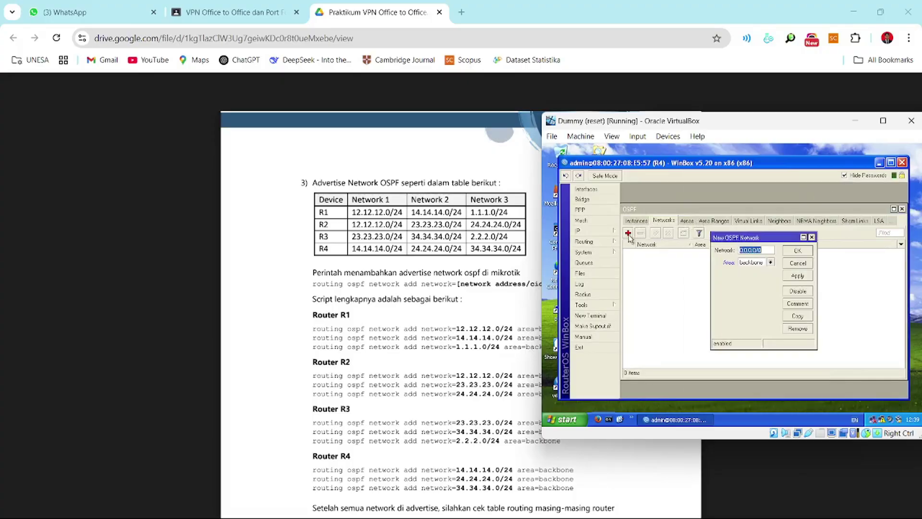
pyautogui.write('14.14.14.0')
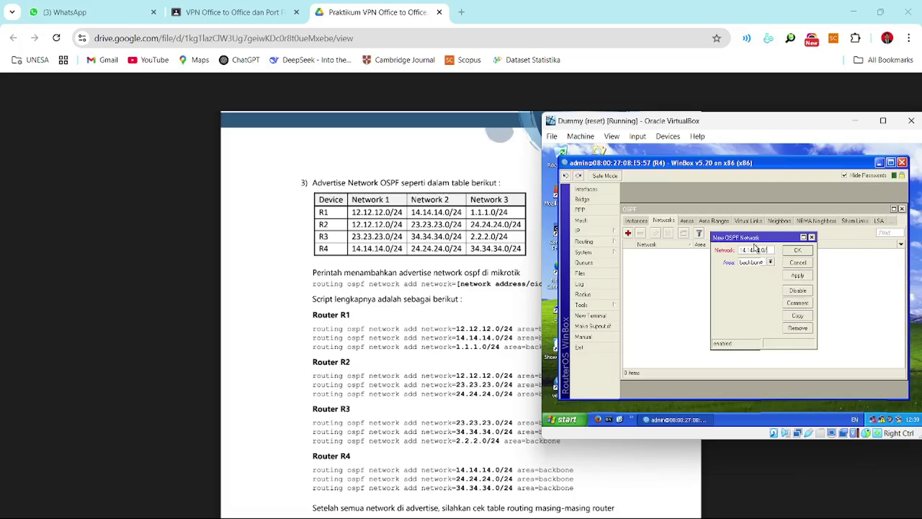
pyautogui.click(798, 250)
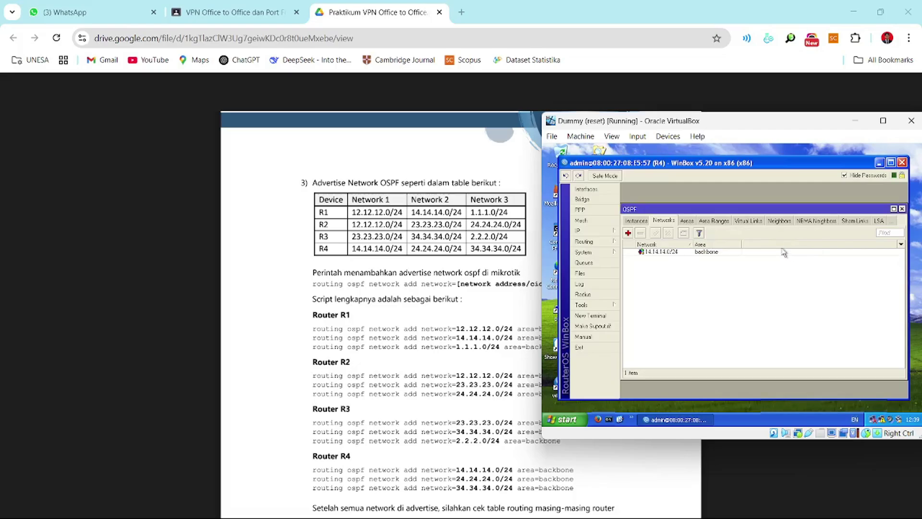
# Step: Add 24.24.24.0/24 and 34.34.34.0/24 in area backbone to R4's OSPF networks
pyautogui.click(627, 233)
pyautogui.write('24.24.24.0/24')
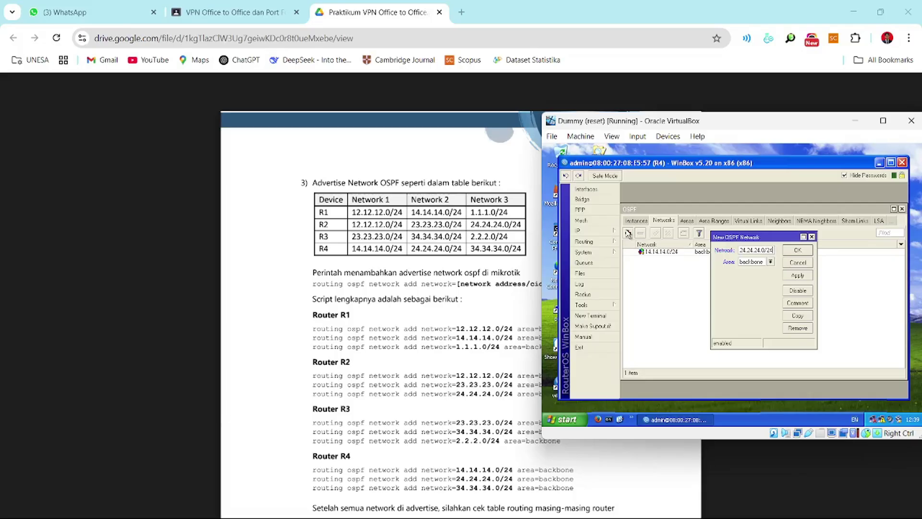
pyautogui.press('Return')
pyautogui.click(627, 233)
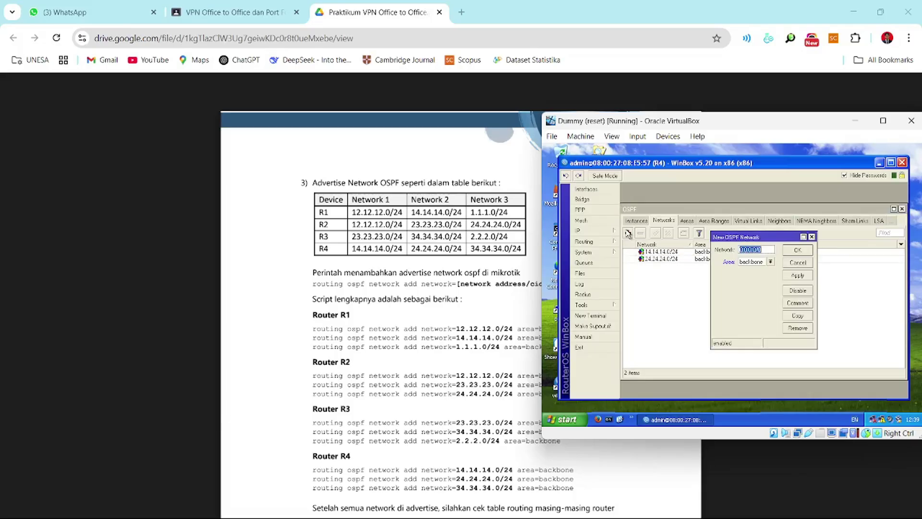
pyautogui.write('34.')
pyautogui.press('Return')
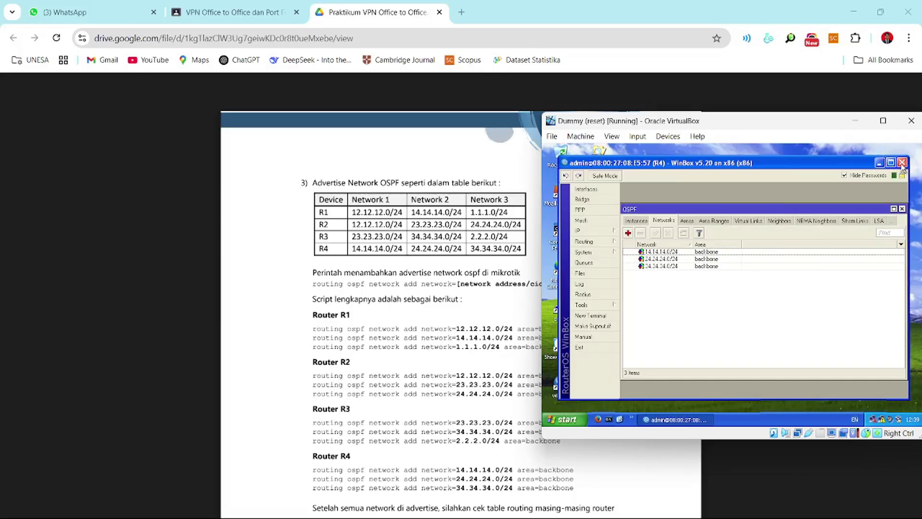
# Step: Examine the routes in R4's IP route list
pyautogui.click(582, 231)
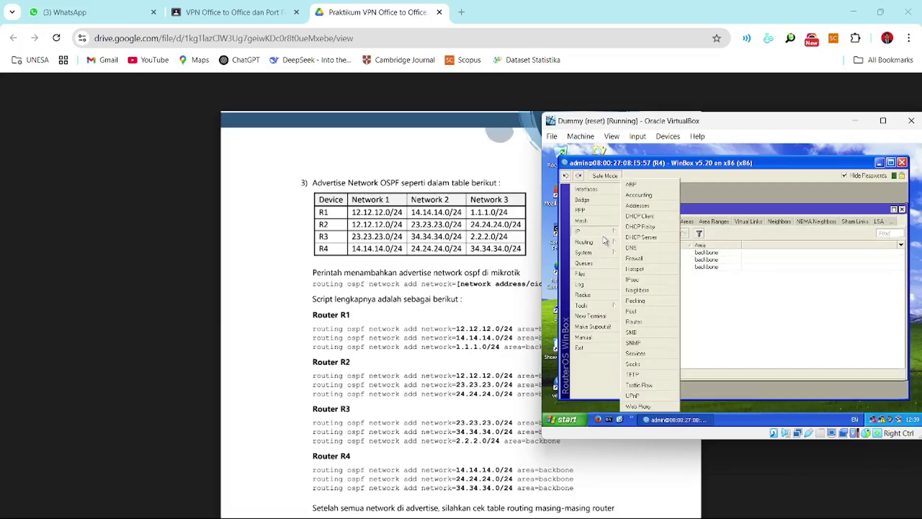
pyautogui.click(648, 321)
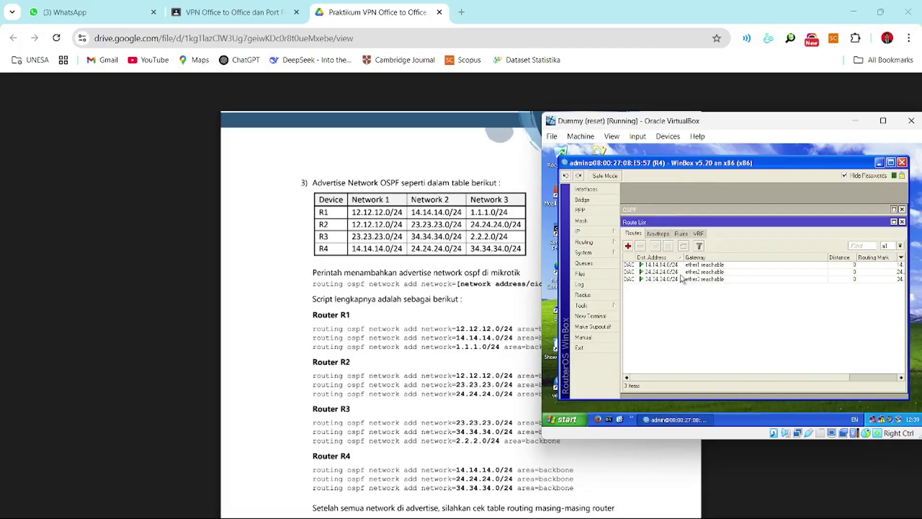
pyautogui.moveTo(835, 162)
pyautogui.mouseDown()
pyautogui.moveTo(827, 171)
pyautogui.moveTo(843, 159)
pyautogui.mouseUp()
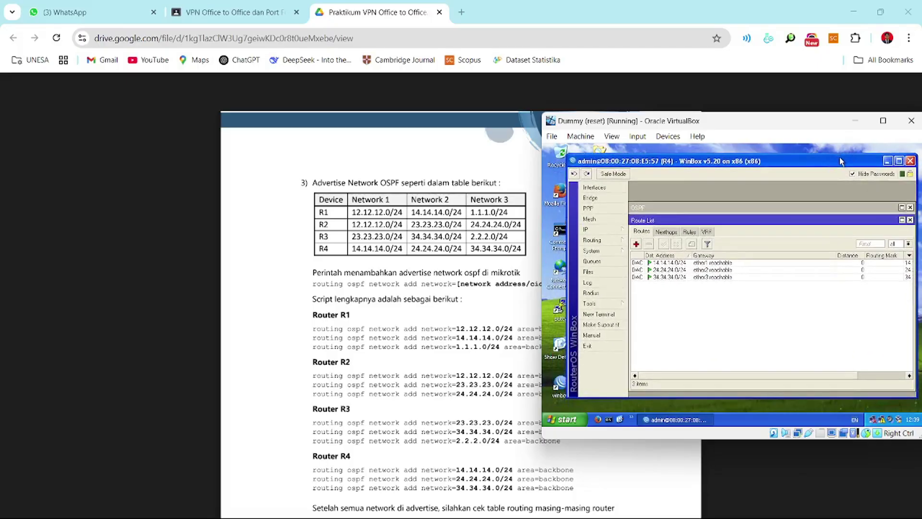
# Step: Close the R4 session, connect WinBox to router R3 and close its Address List
pyautogui.click(909, 160)
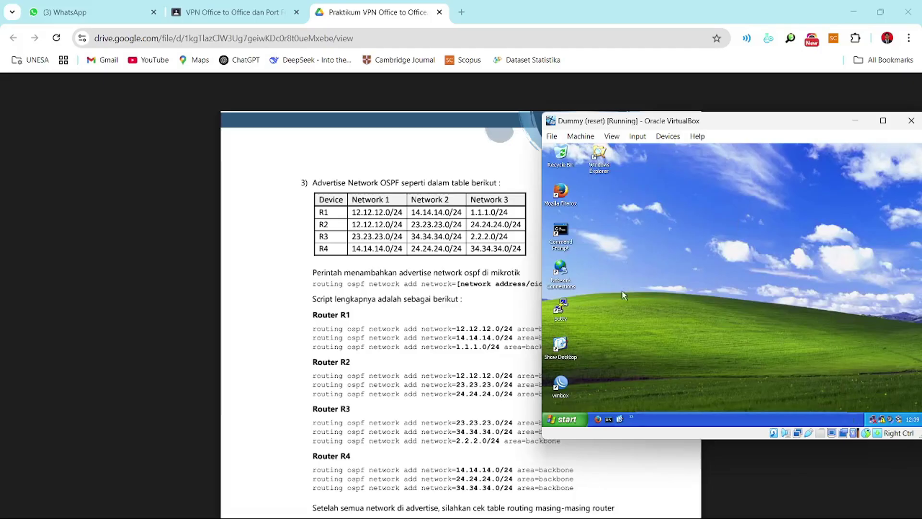
pyautogui.doubleClick(566, 382)
pyautogui.click(665, 167)
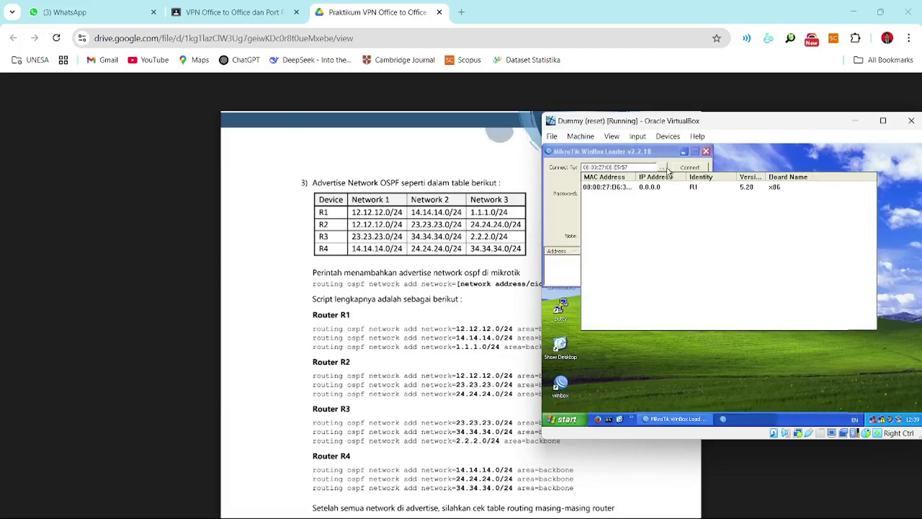
pyautogui.doubleClick(702, 205)
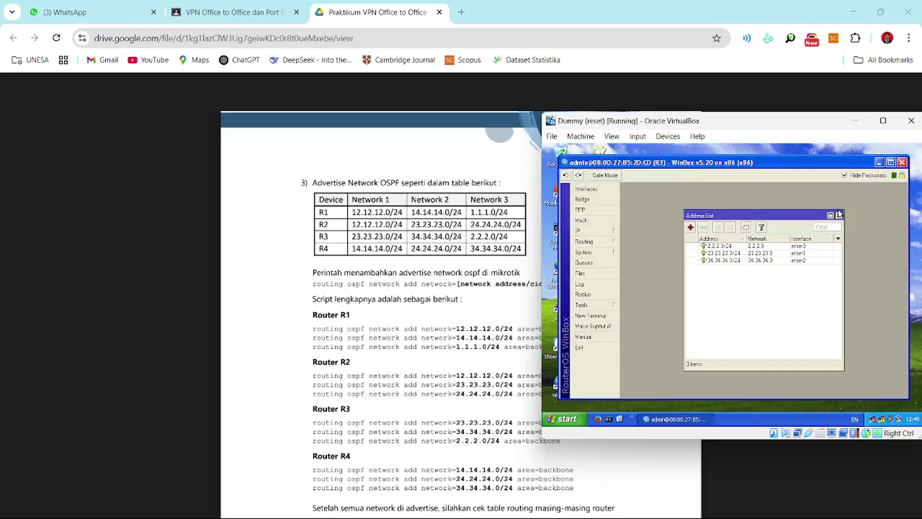
pyautogui.click(839, 215)
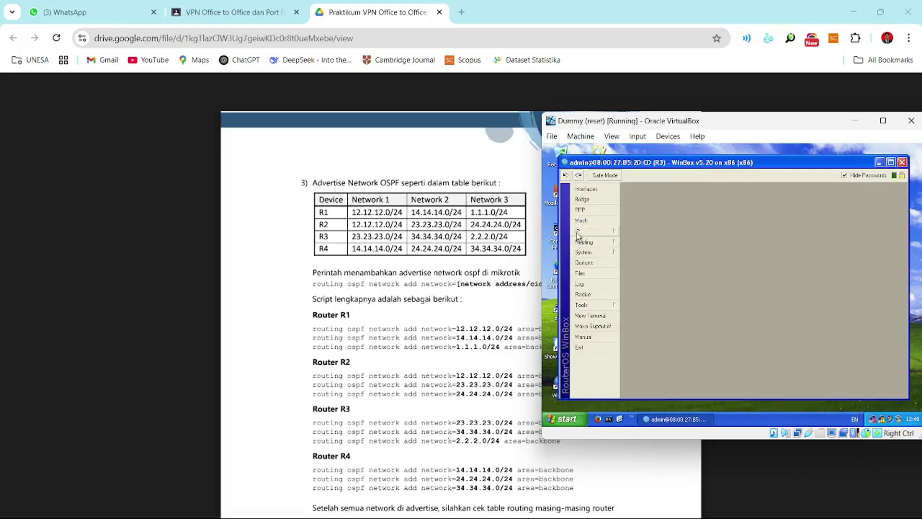
# Step: Add 23.23.23.0/24 in area backbone to the OSPF networks of router R3
pyautogui.click(606, 241)
pyautogui.click(638, 293)
pyautogui.click(656, 222)
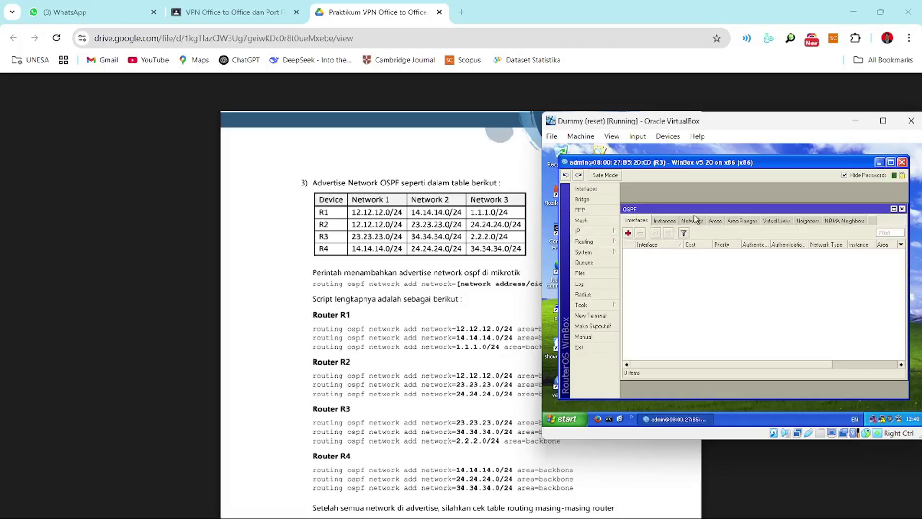
pyautogui.click(628, 232)
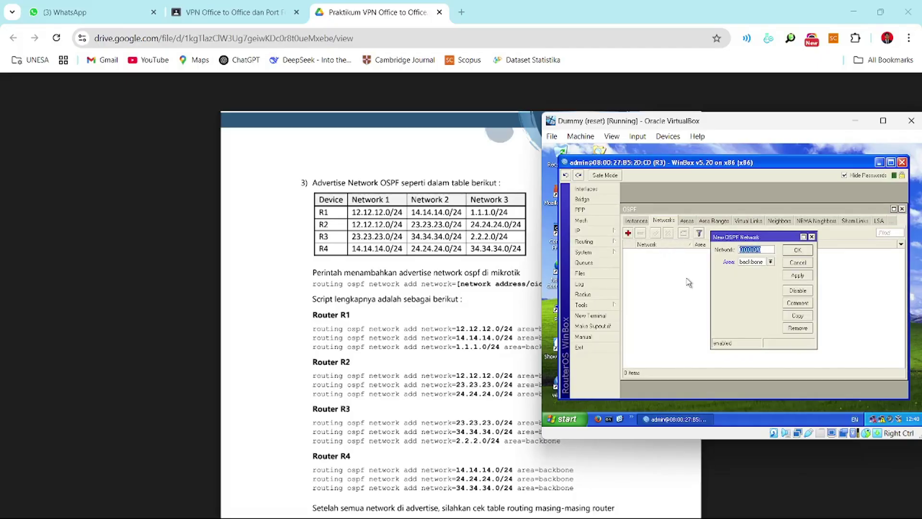
pyautogui.write('23.23')
pyautogui.press('Return')
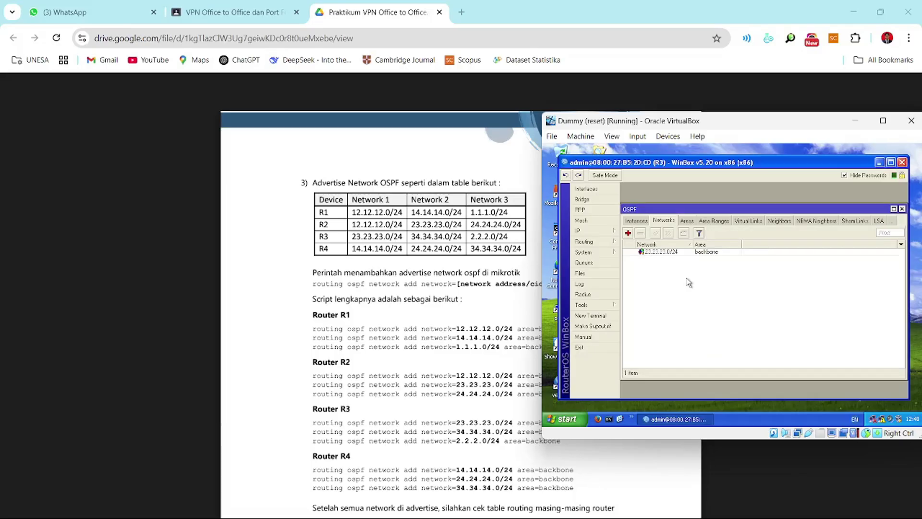
# Step: Add 34.34.34.0/24 and 2.2.2.0/24 in area backbone to R3's OSPF networks
pyautogui.click(628, 233)
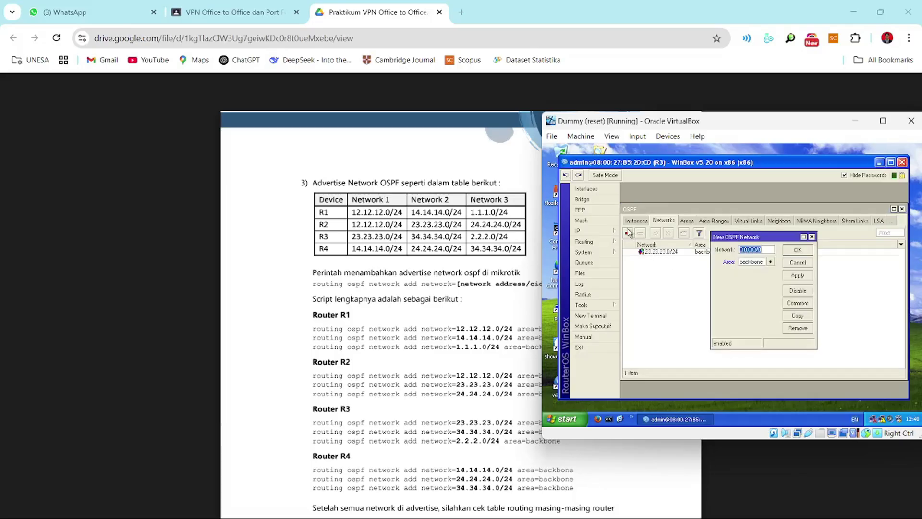
pyautogui.write('34')
pyautogui.press('Return')
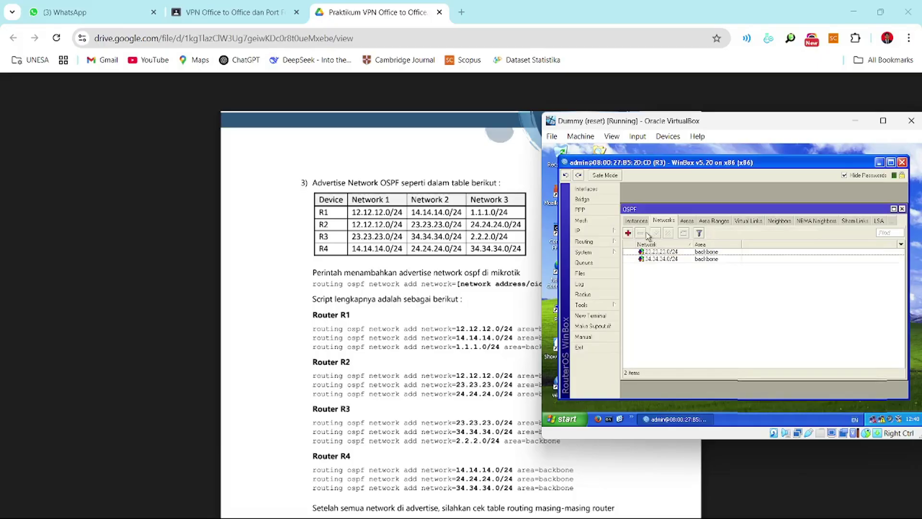
pyautogui.click(627, 233)
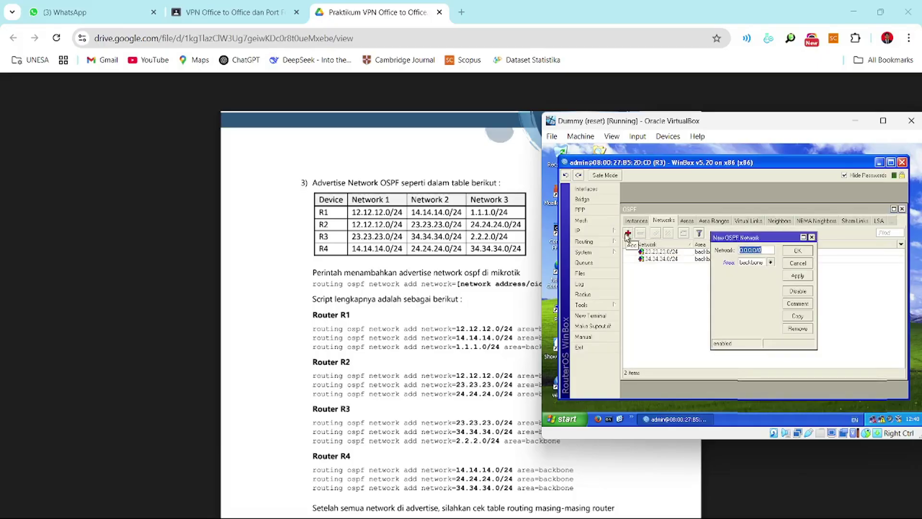
pyautogui.write('2.2')
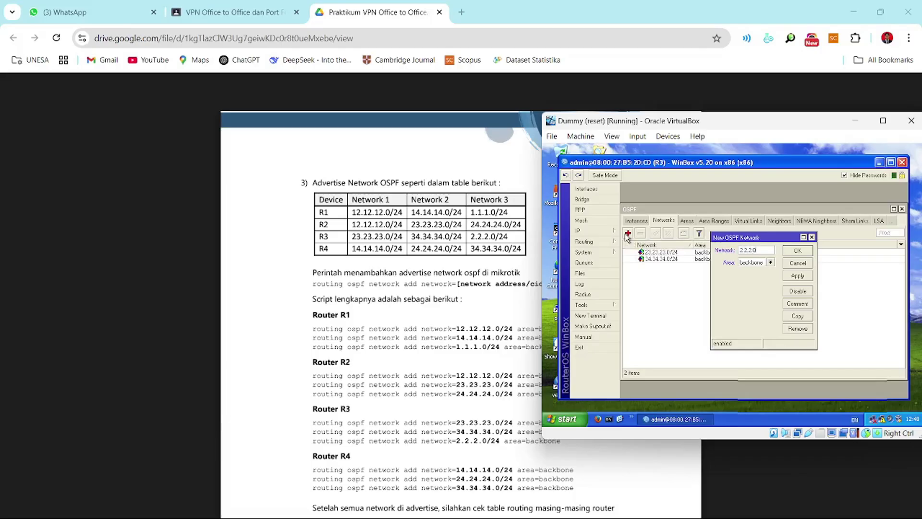
pyautogui.press('Return')
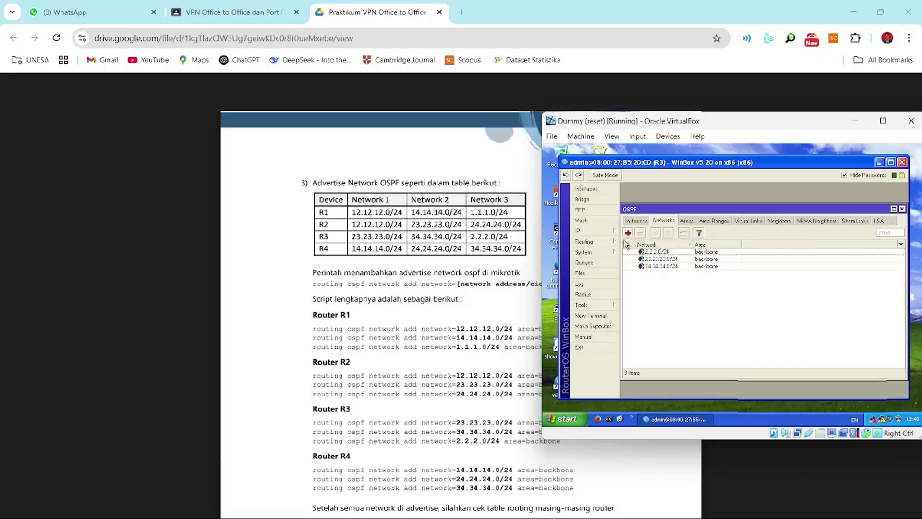
# Step: Examine R3's IP route list and its OSPF networks and interfaces
pyautogui.click(597, 232)
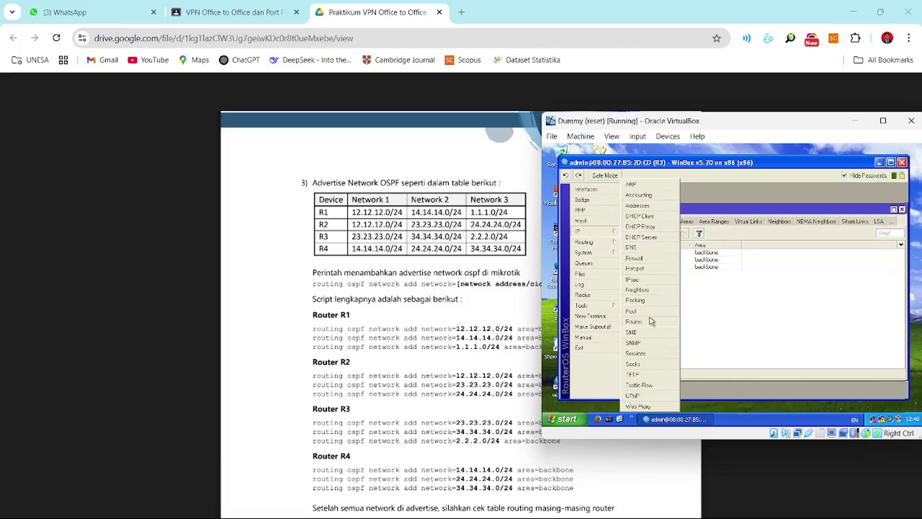
pyautogui.click(634, 321)
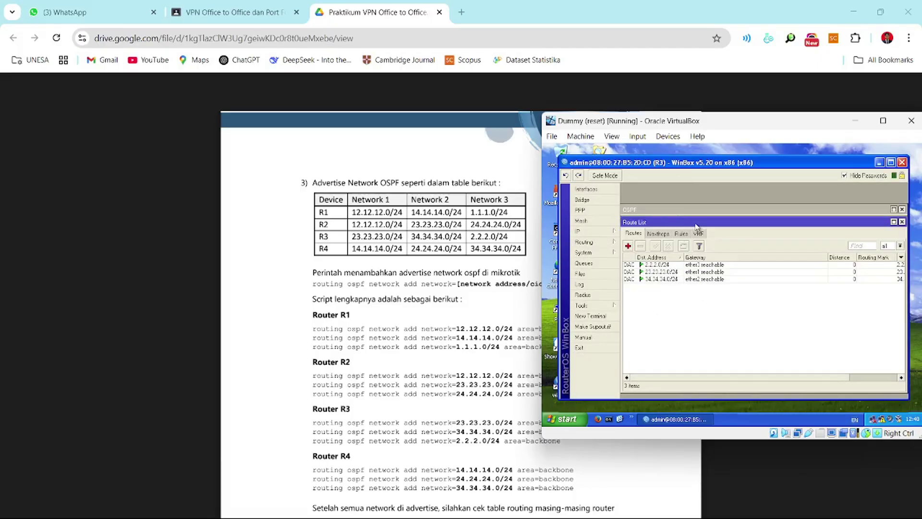
pyautogui.moveTo(700, 220); pyautogui.dragTo(719, 330)
pyautogui.click(715, 267)
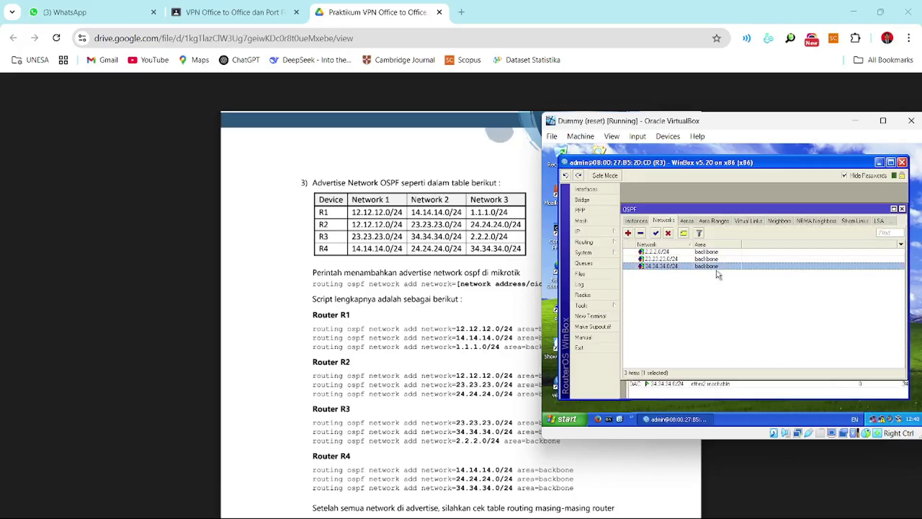
pyautogui.click(646, 222)
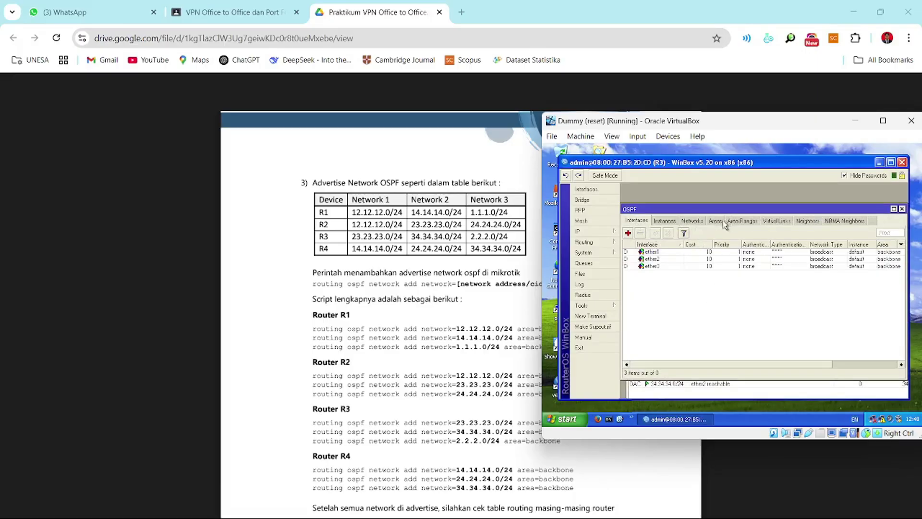
pyautogui.click(902, 210)
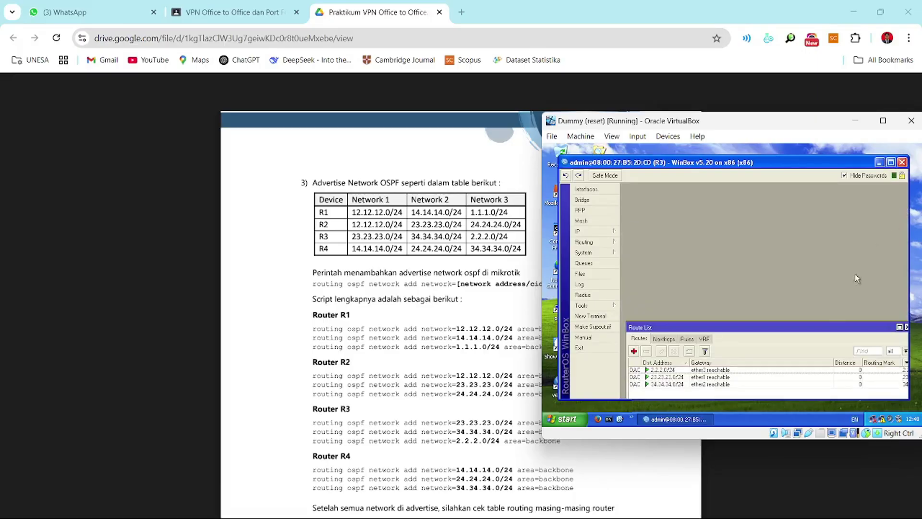
pyautogui.doubleClick(816, 324)
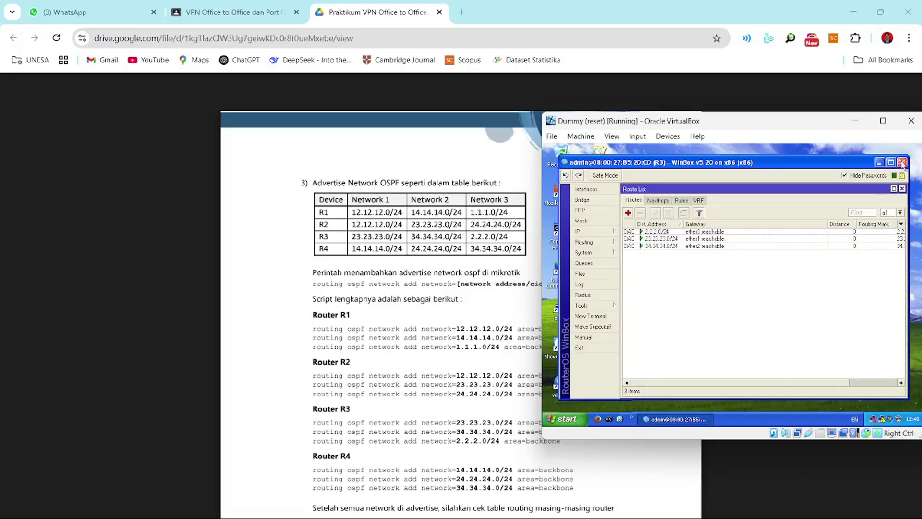
# Step: Close the R3 session and connect WinBox to router R2
pyautogui.click(902, 162)
pyautogui.doubleClick(560, 383)
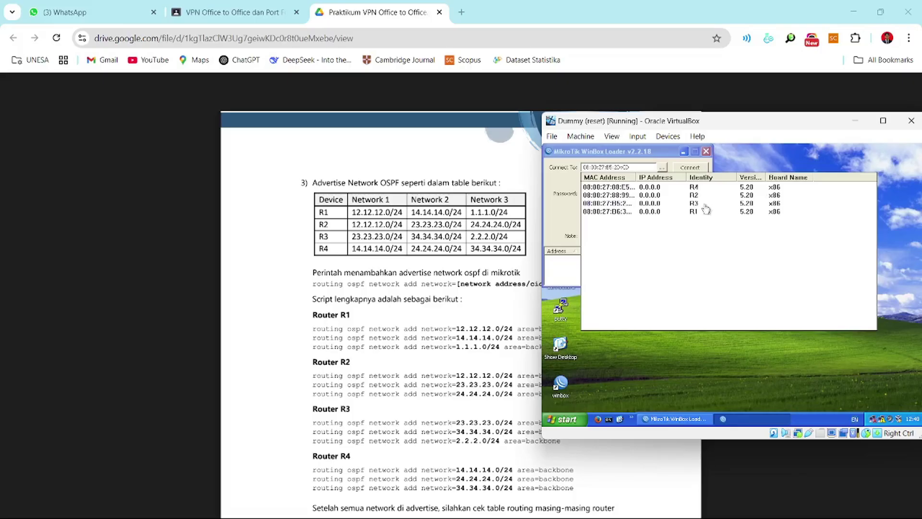
pyautogui.click(696, 194)
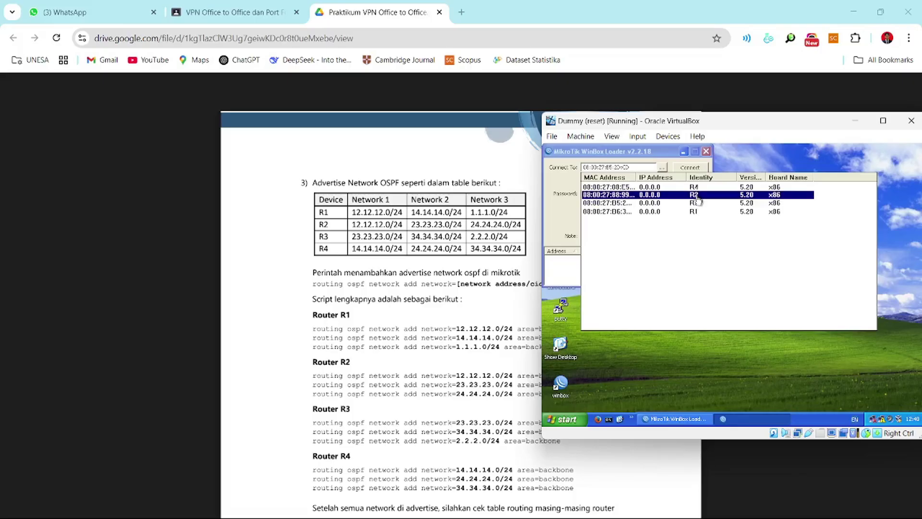
pyautogui.click(692, 169)
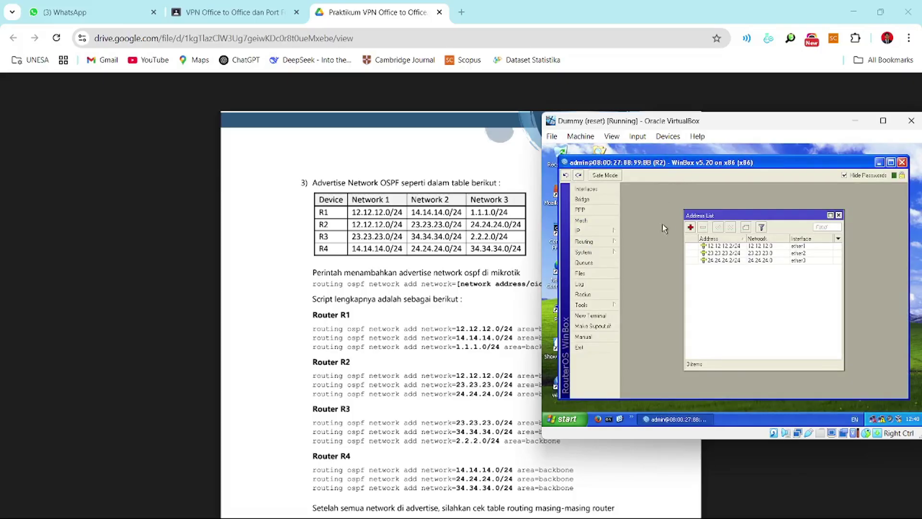
# Step: Add 12.12.12.0/24 in area backbone to the OSPF networks of router R2
pyautogui.click(586, 242)
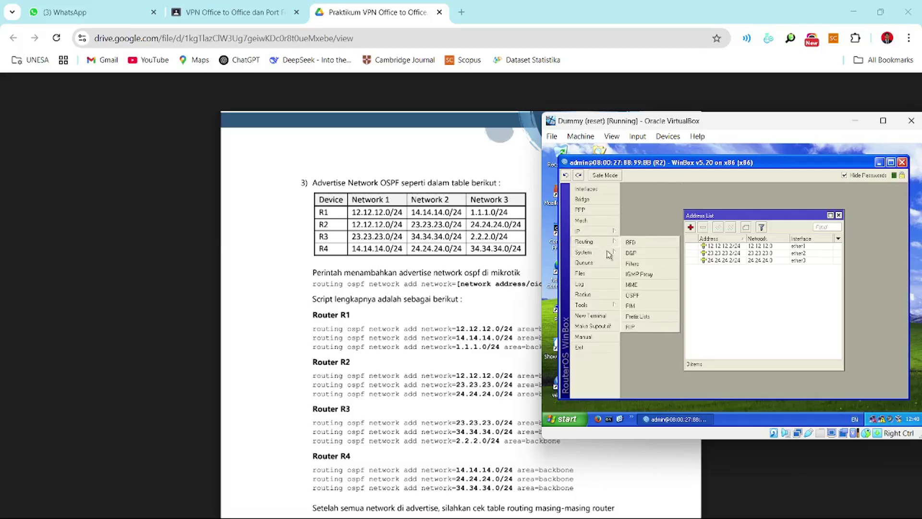
pyautogui.click(643, 294)
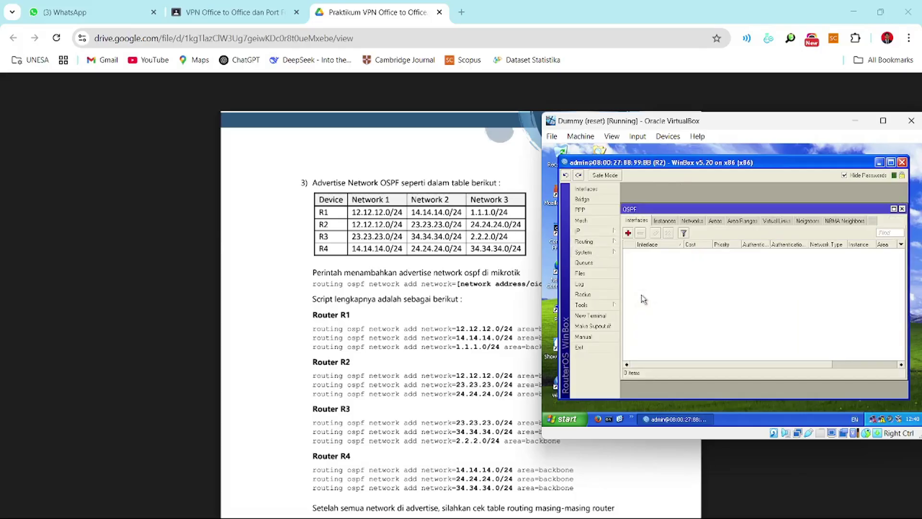
pyautogui.click(693, 222)
pyautogui.click(628, 233)
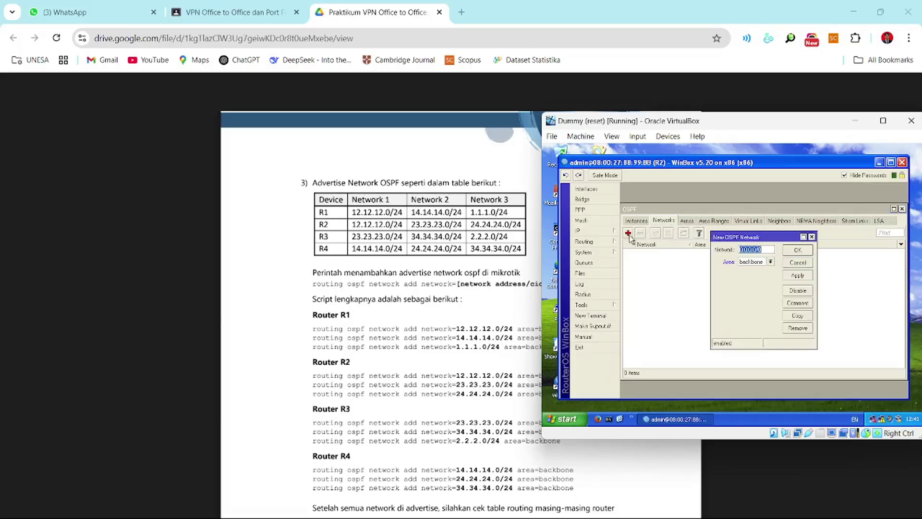
pyautogui.write('12')
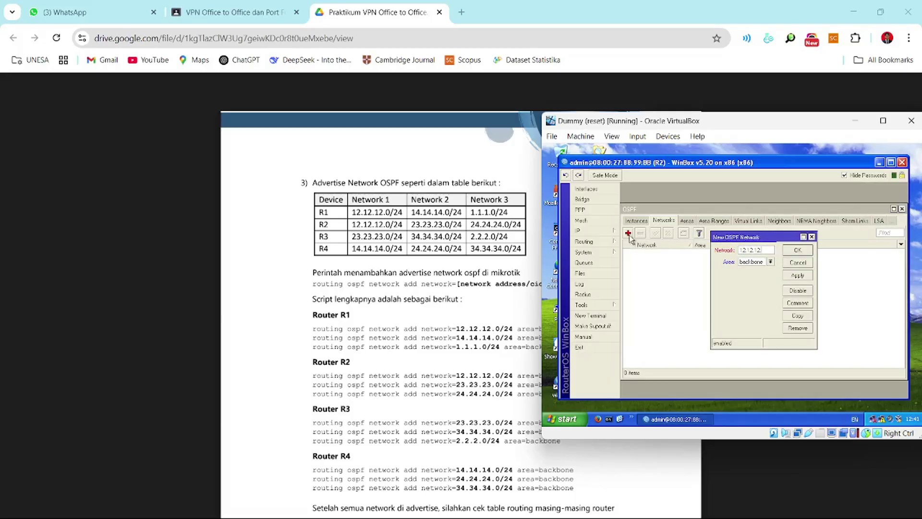
pyautogui.press('Return')
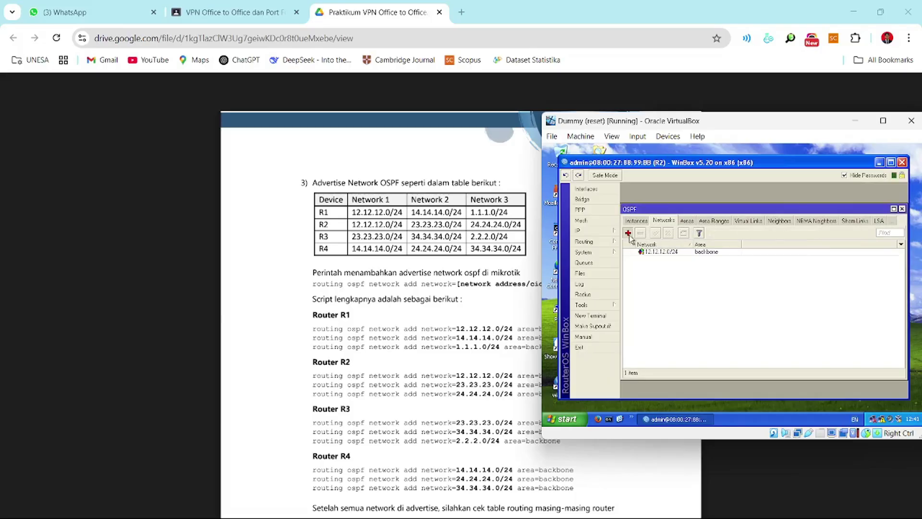
# Step: Add 23.23.23.0/24 and 24.24.24.0/24 in area backbone to R2's OSPF networks
pyautogui.click(629, 235)
pyautogui.write('23.23.23')
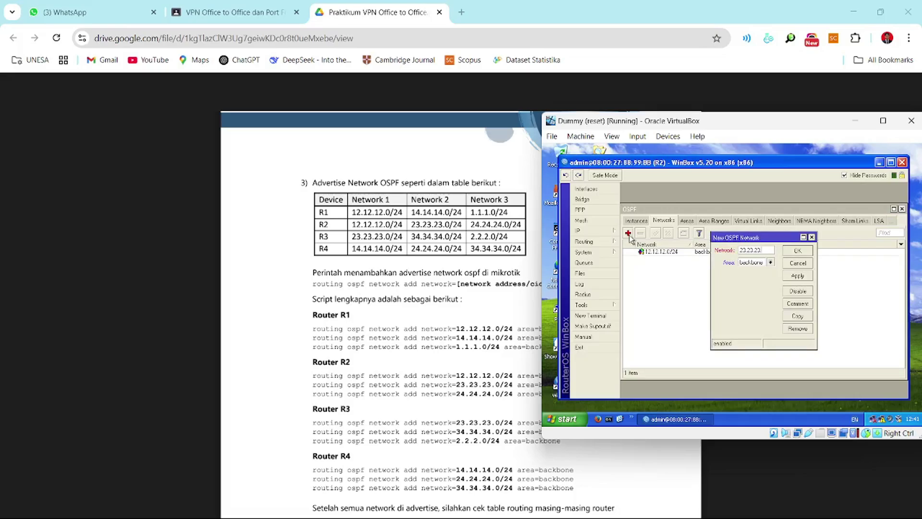
pyautogui.write('.0/24')
pyautogui.press('Return')
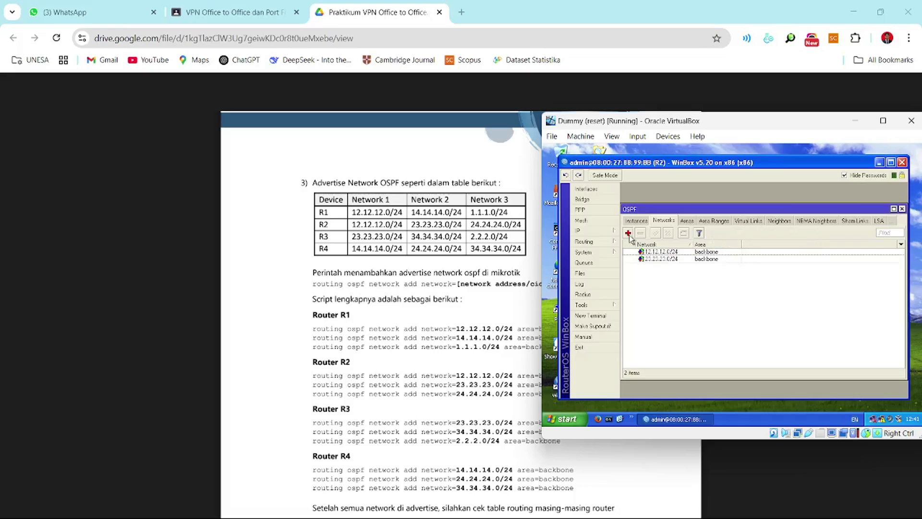
pyautogui.click(628, 234)
pyautogui.write('24.24.2')
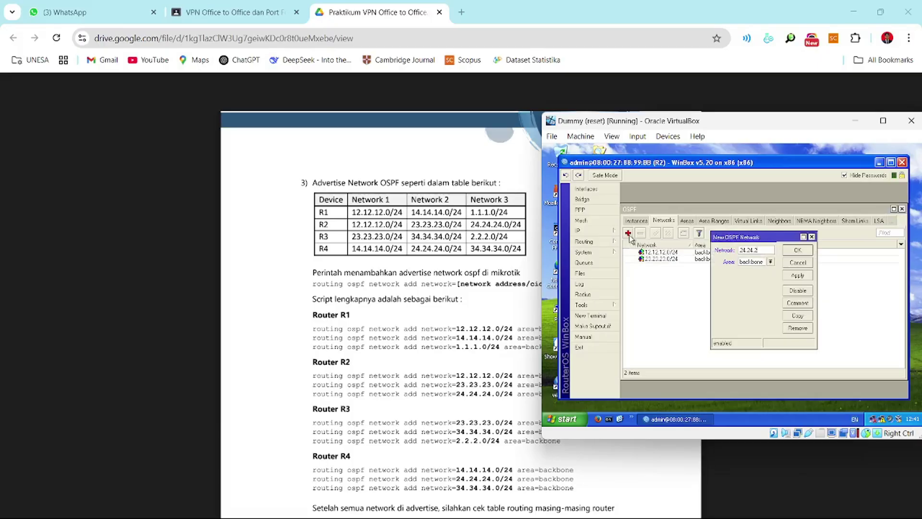
pyautogui.write('4.0/24')
pyautogui.press('Return')
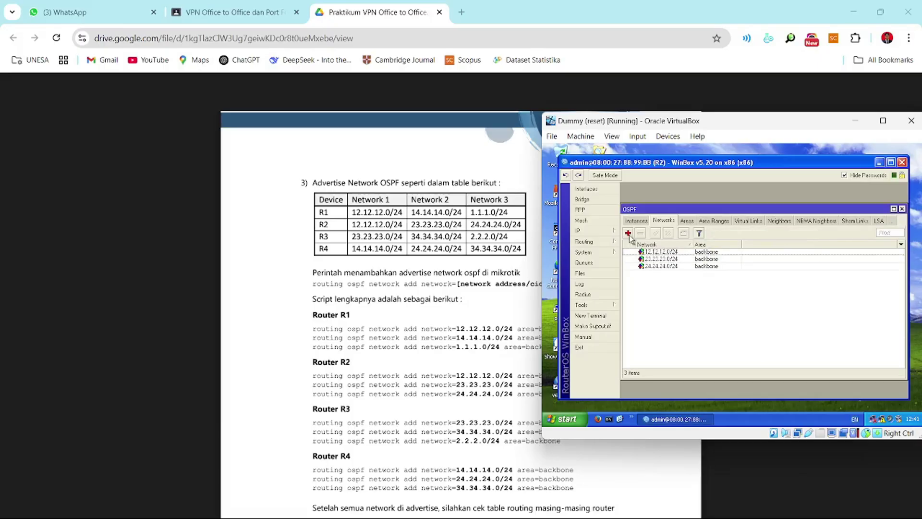
# Step: Check the routes in router R2's IP route list
pyautogui.click(579, 230)
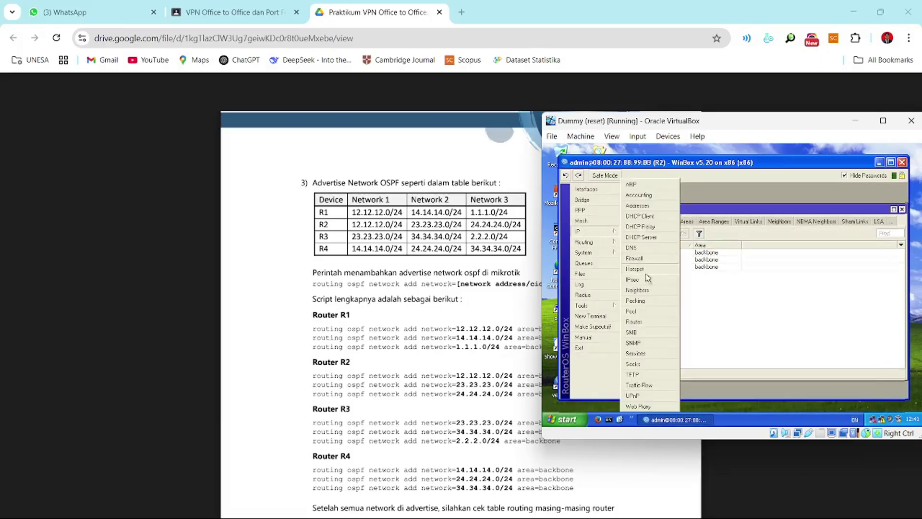
pyautogui.click(643, 320)
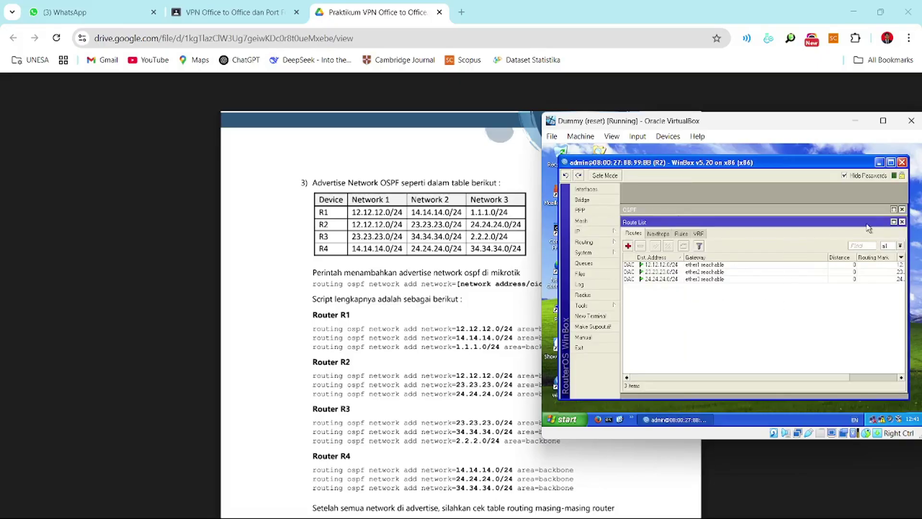
pyautogui.click(903, 209)
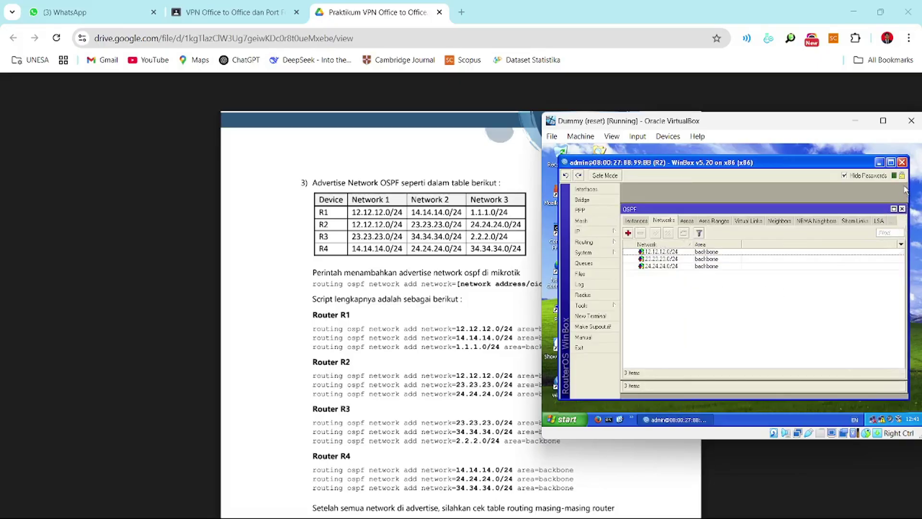
# Step: Close the R2 session, connect WinBox to router R1 and close its Address List
pyautogui.click(902, 162)
pyautogui.doubleClick(560, 384)
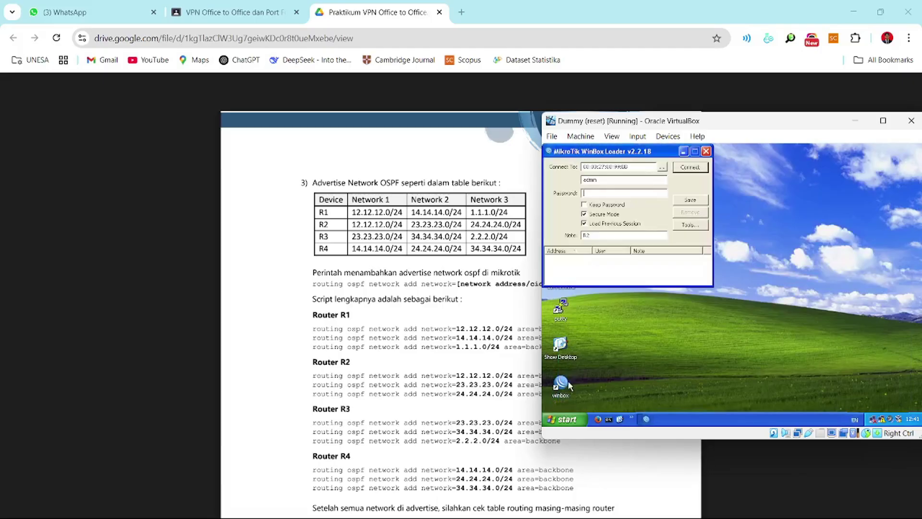
pyautogui.click(662, 167)
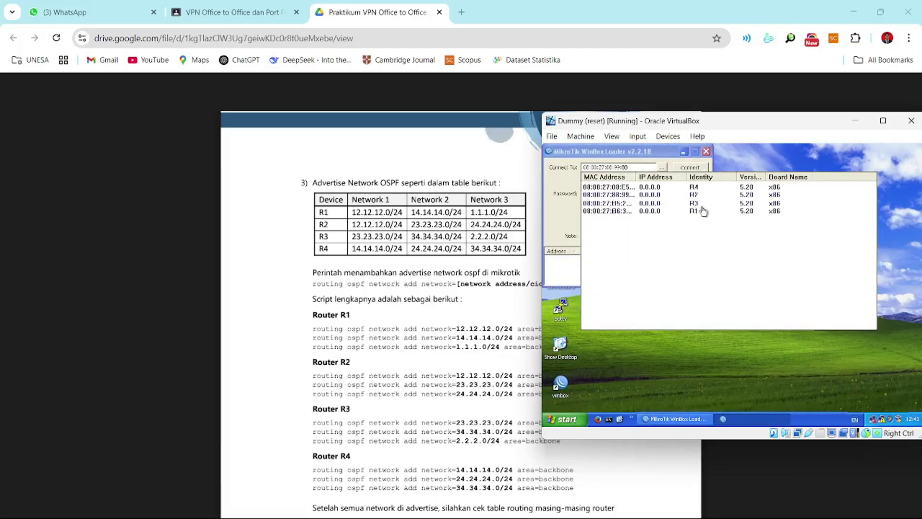
pyautogui.click(706, 211)
pyautogui.click(690, 167)
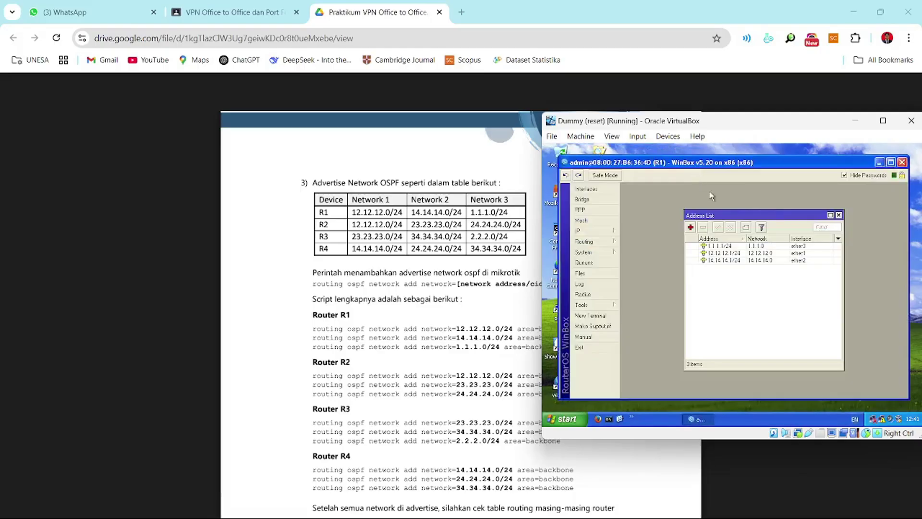
pyautogui.click(838, 216)
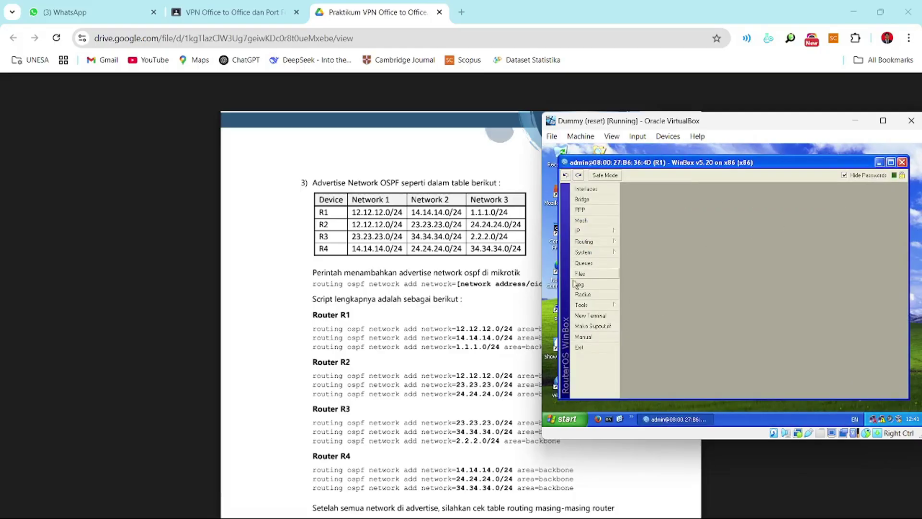
# Step: Add 12.12.12.0/24 in area backbone to the OSPF networks of router R1
pyautogui.moveTo(590, 245)
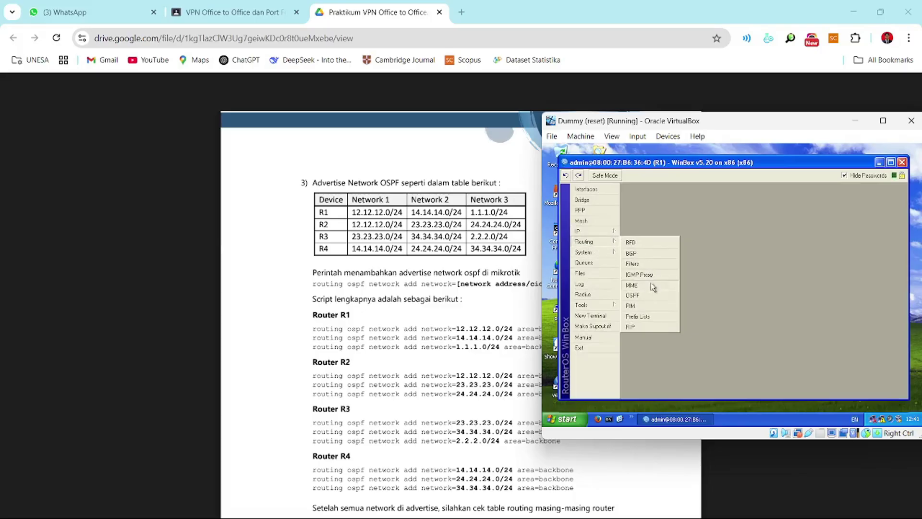
pyautogui.click(633, 295)
pyautogui.click(664, 220)
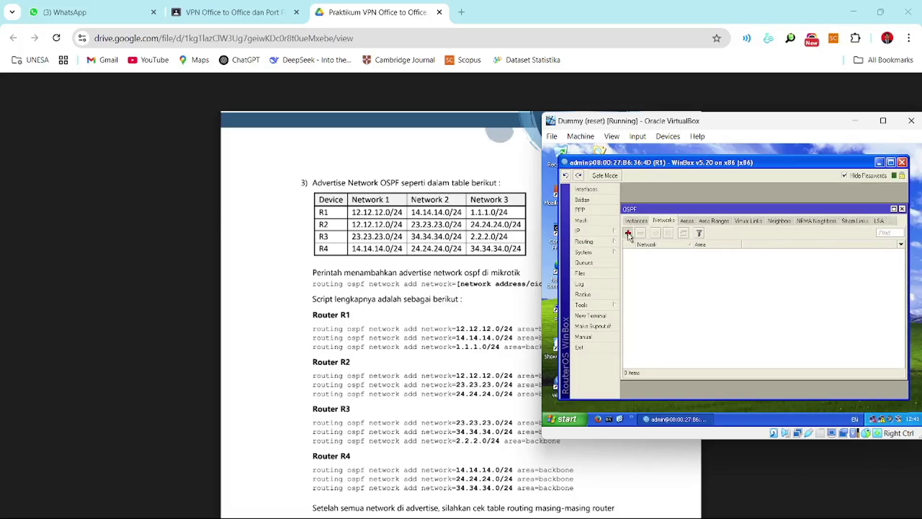
pyautogui.click(628, 233)
pyautogui.write('12.12.12.0/24')
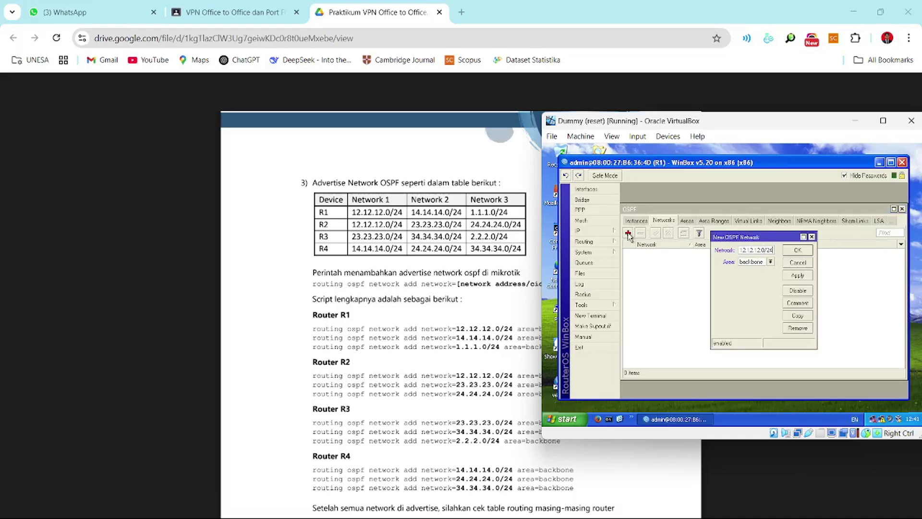
pyautogui.press('Return')
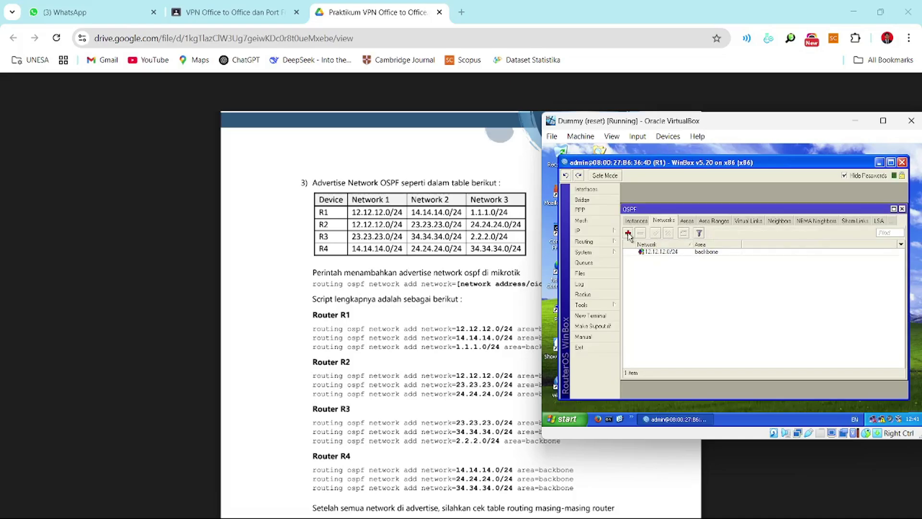
# Step: Add 14.14.14.0/24 and 1.1.1.0/24 in area backbone to R1's OSPF networks
pyautogui.click(628, 233)
pyautogui.write('14')
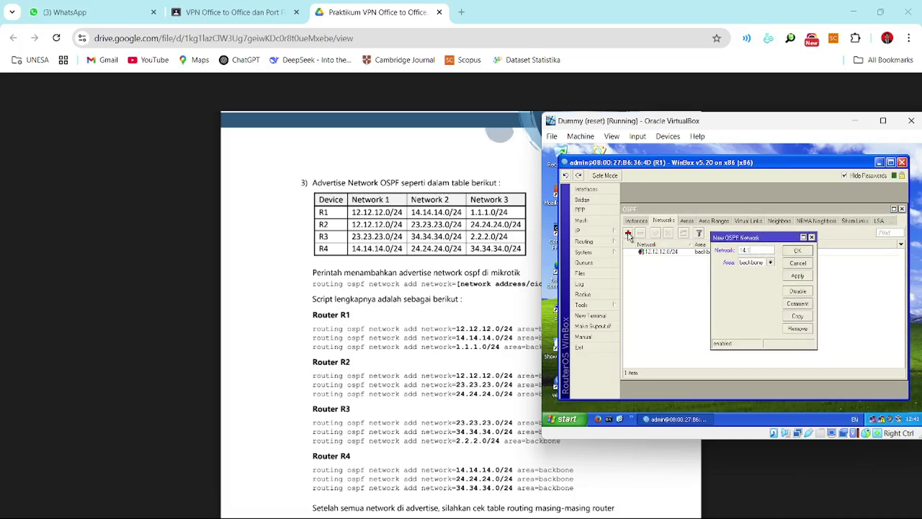
pyautogui.write('.14.14.0/24')
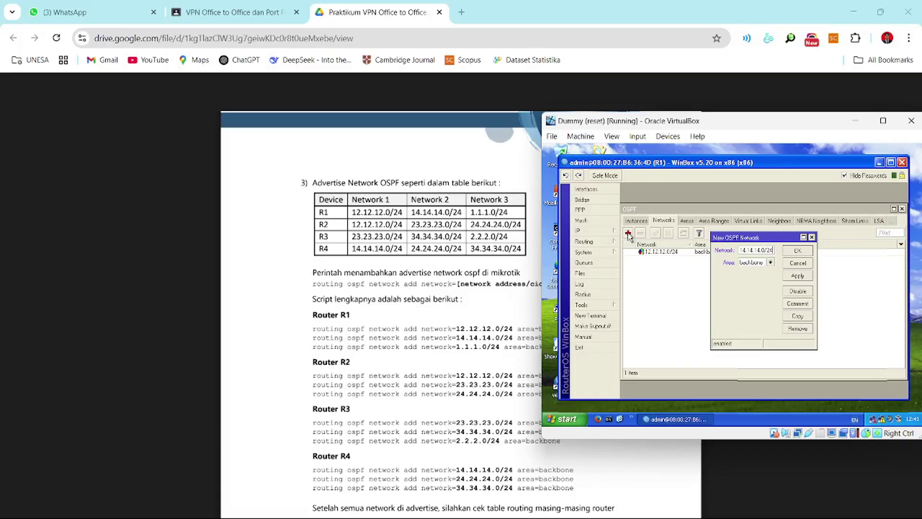
pyautogui.press('Return')
pyautogui.click(628, 233)
pyautogui.write('1.1.1.')
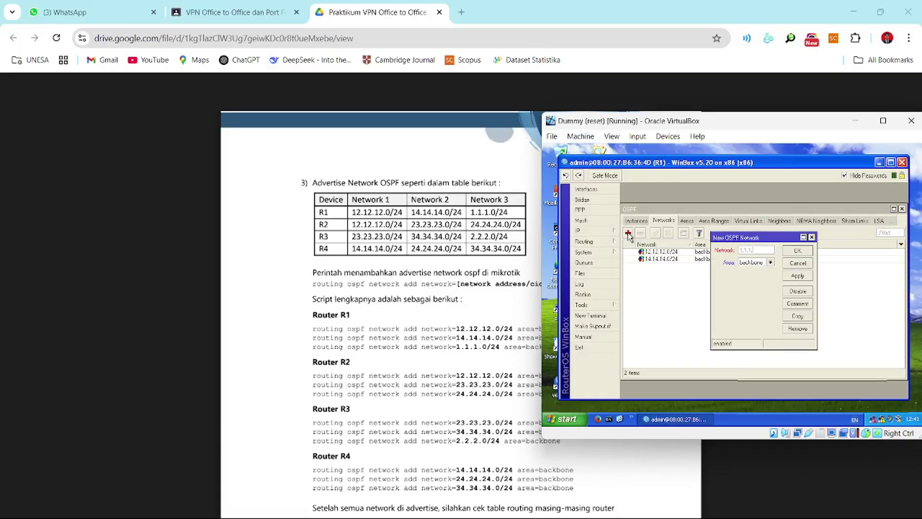
pyautogui.press('Return')
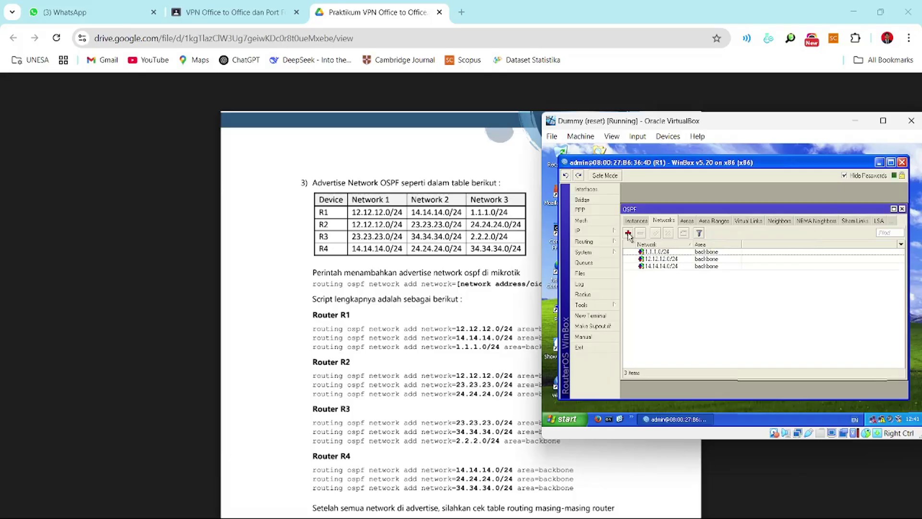
# Step: Close R1's OSPF window and session, and connect WinBox to router R4
pyautogui.click(902, 208)
pyautogui.click(902, 163)
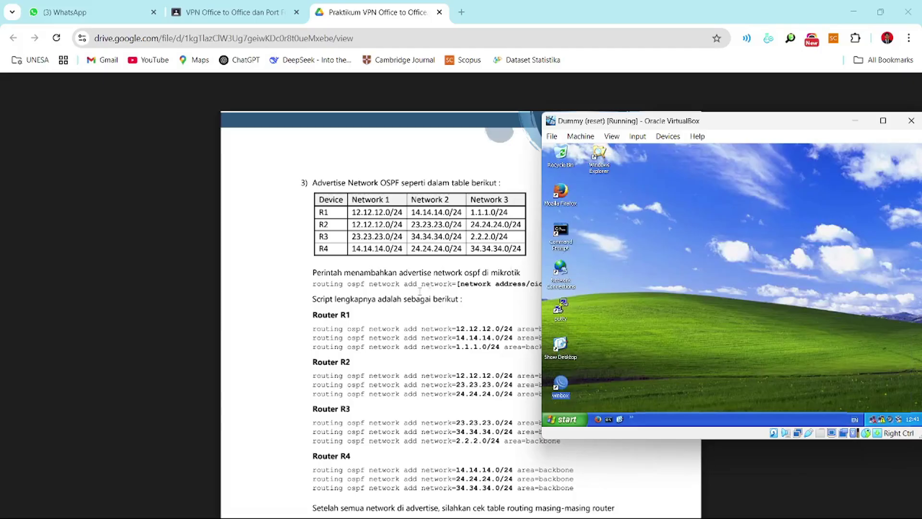
pyautogui.doubleClick(560, 383)
pyautogui.click(662, 167)
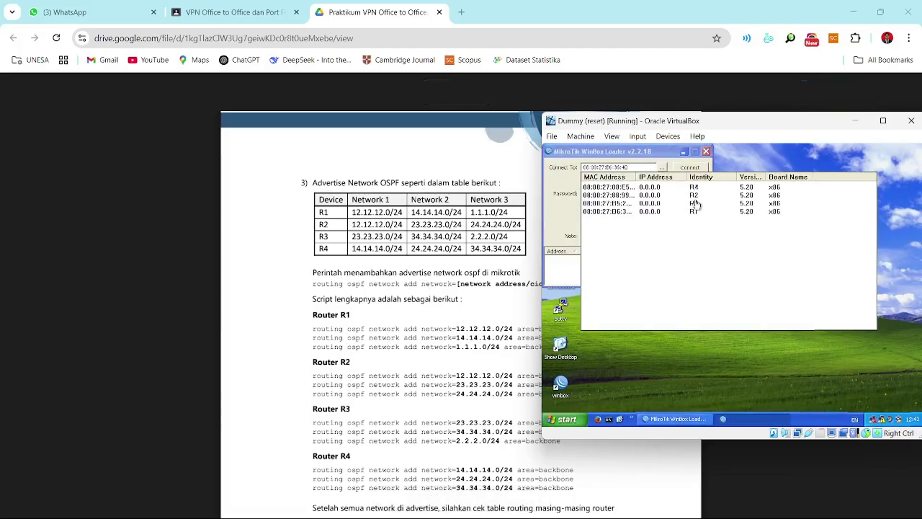
pyautogui.doubleClick(696, 188)
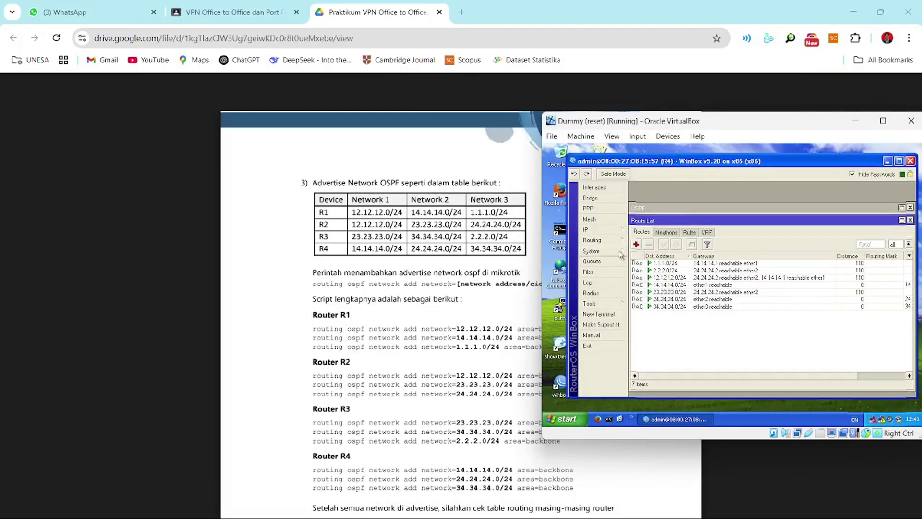
# Step: Examine the routes in router R4's IP route list, including the OSPF-learned ones, and close the list
pyautogui.doubleClick(728, 221)
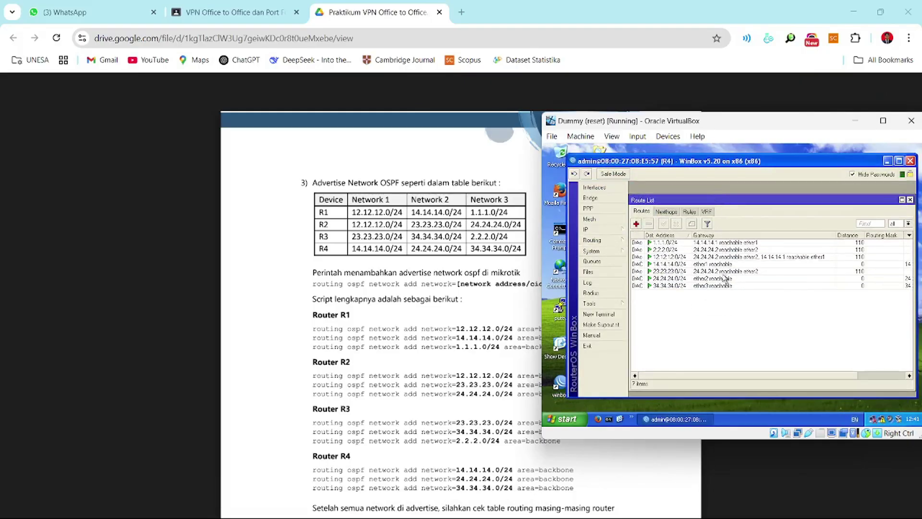
pyautogui.doubleClick(775, 200)
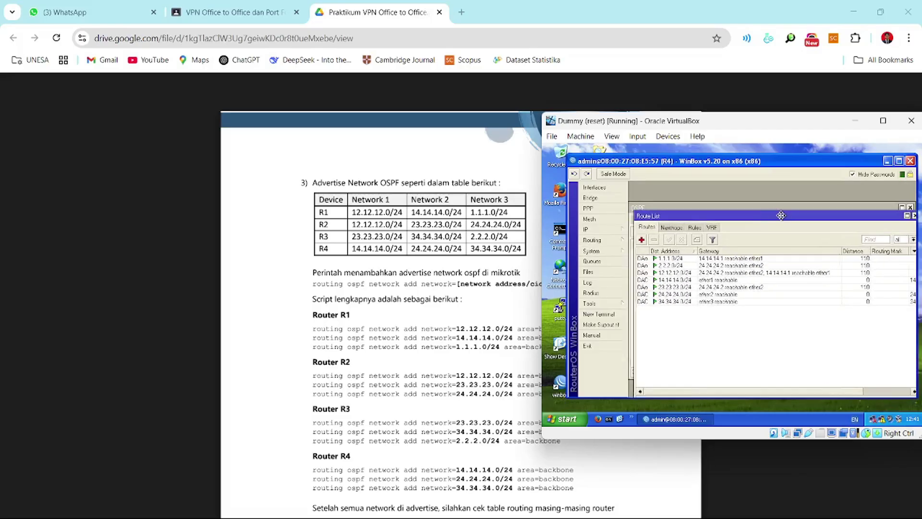
pyautogui.doubleClick(915, 217)
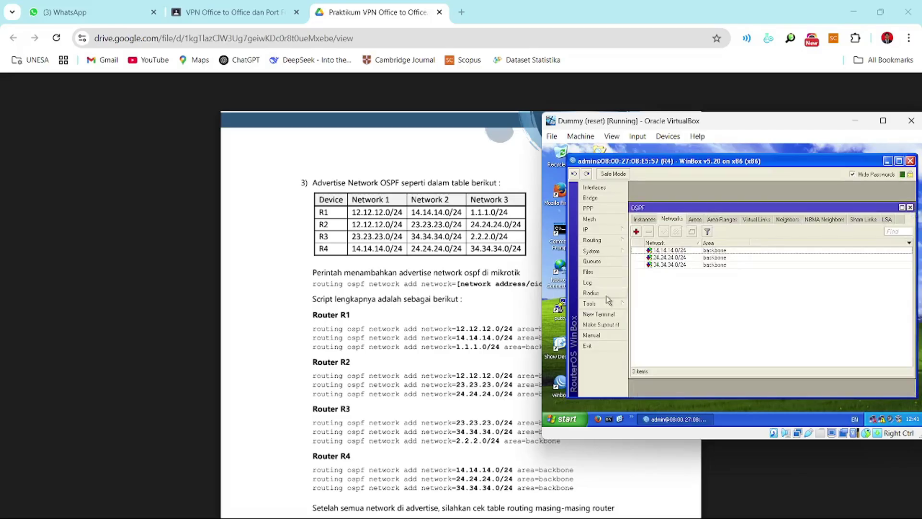
# Step: Ping 12.12.12.2 from a new terminal on router R4
pyautogui.click(606, 314)
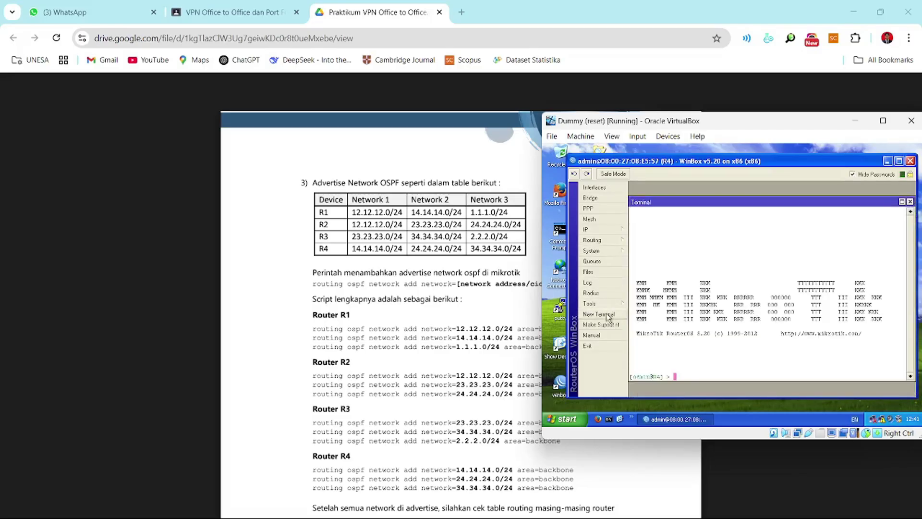
pyautogui.write('ping 12.12.12.2')
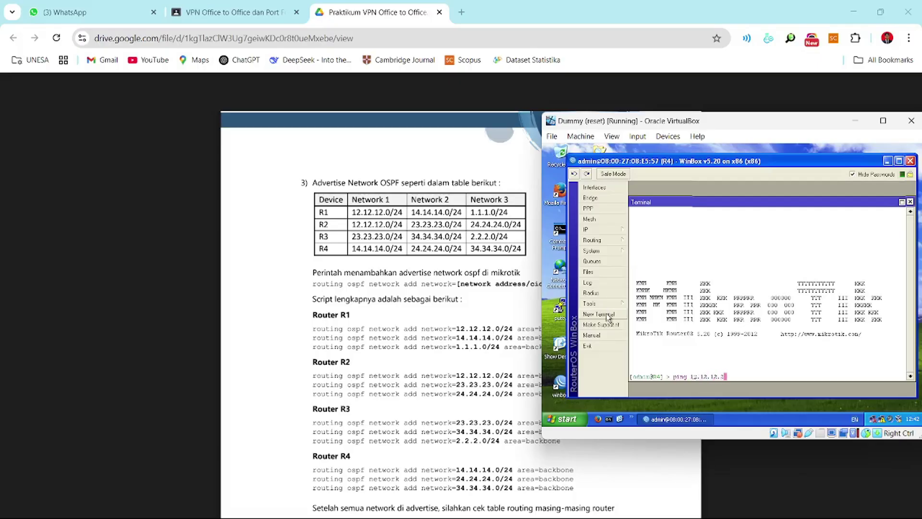
pyautogui.press('Return')
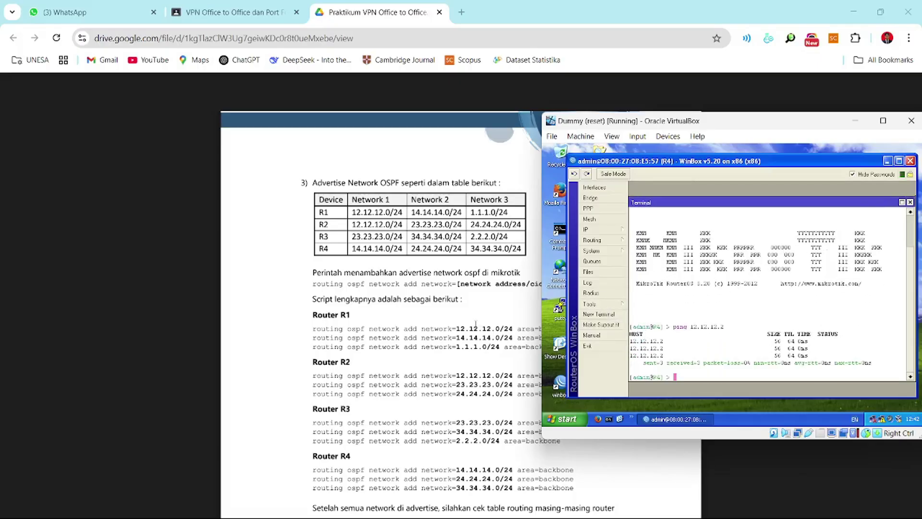
# Step: Bring up the PC-A1 virtual machine beside the default gateway table, close its connection status dialog and connect WinBox to R-CUST-A
pyautogui.scroll(-5, 428, 346)
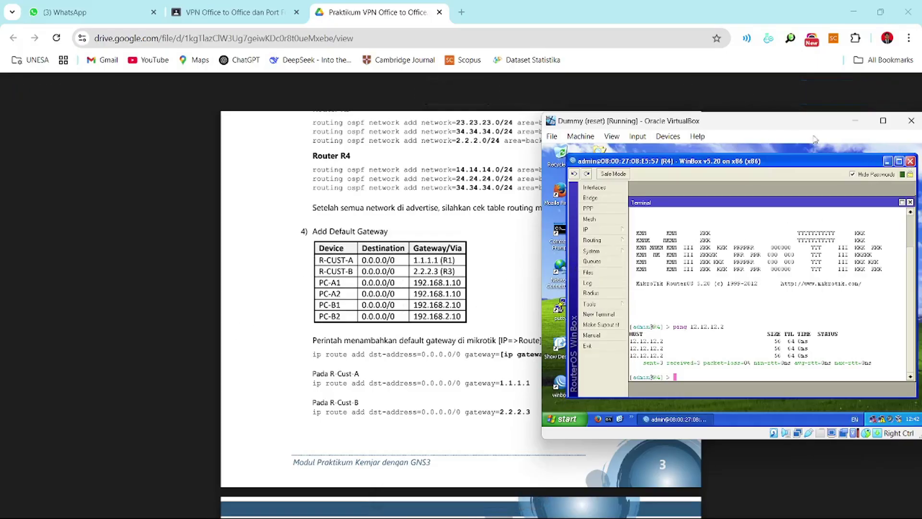
pyautogui.click(854, 123)
pyautogui.moveTo(674, 507)
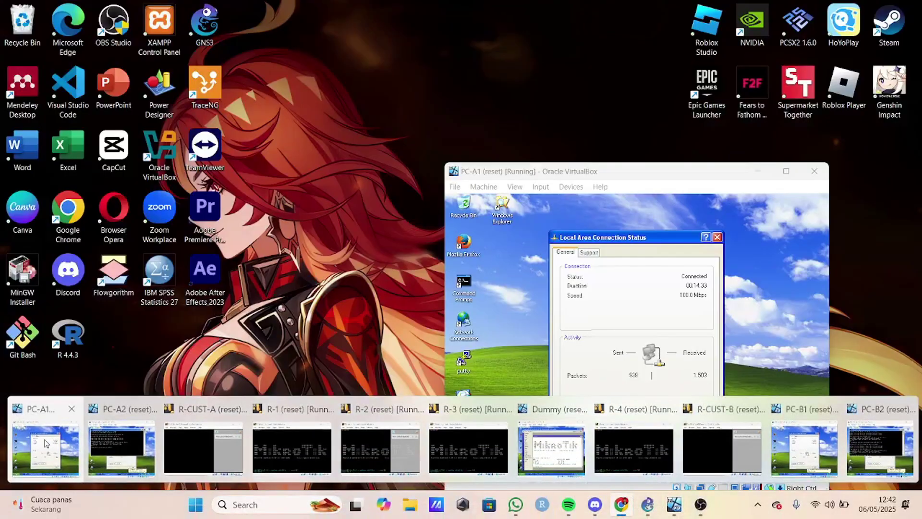
pyautogui.click(46, 443)
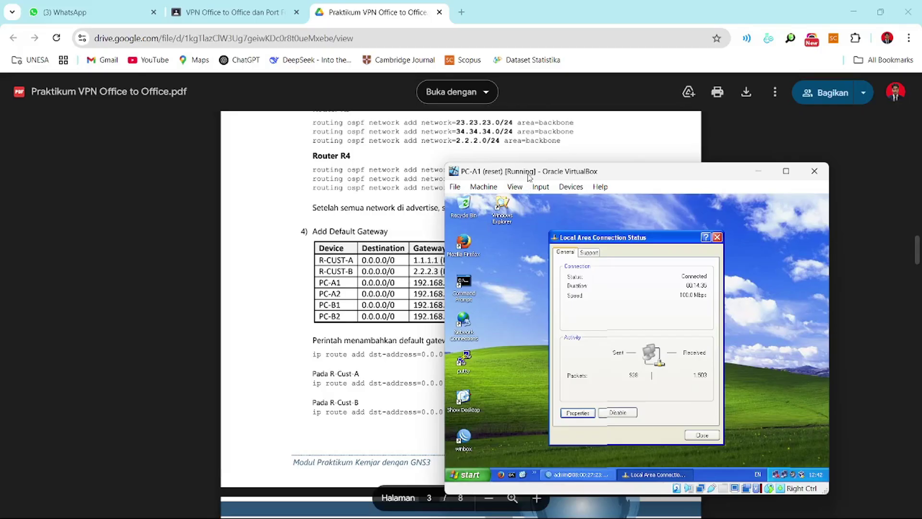
pyautogui.moveTo(529, 177); pyautogui.dragTo(578, 149)
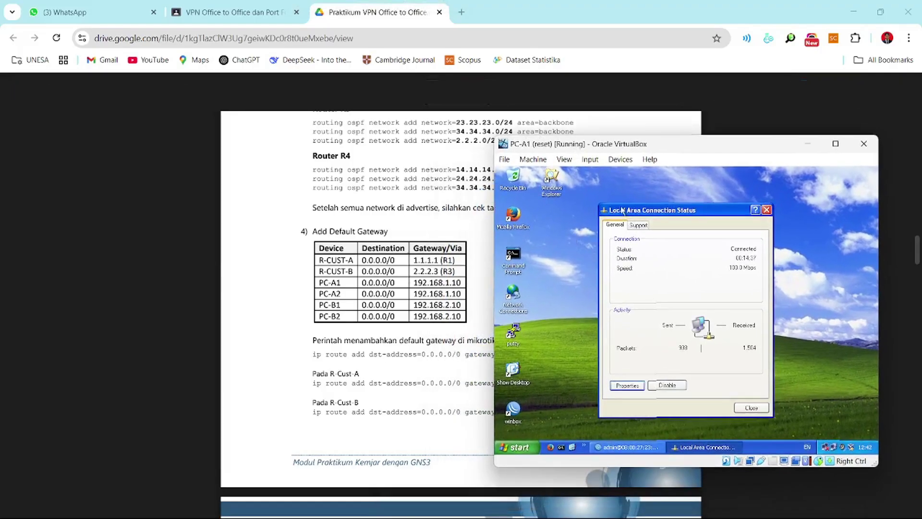
pyautogui.click(767, 210)
pyautogui.doubleClick(512, 413)
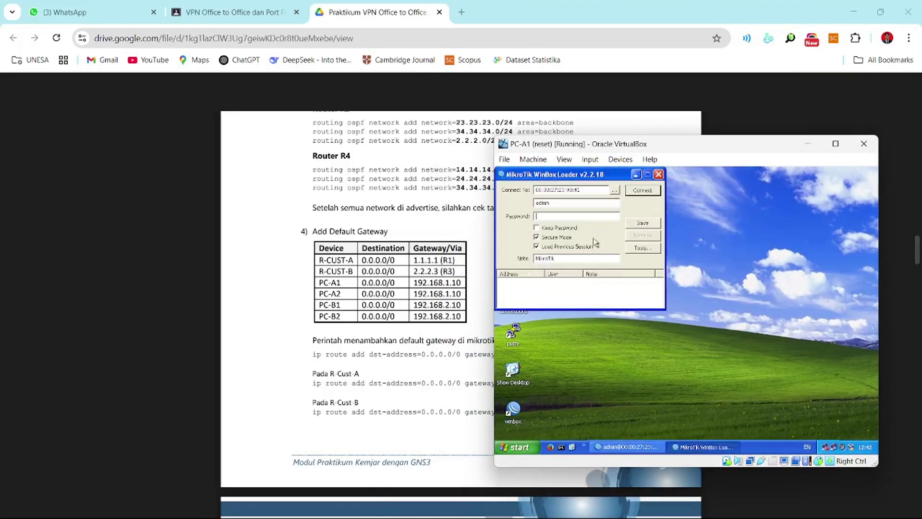
pyautogui.click(643, 191)
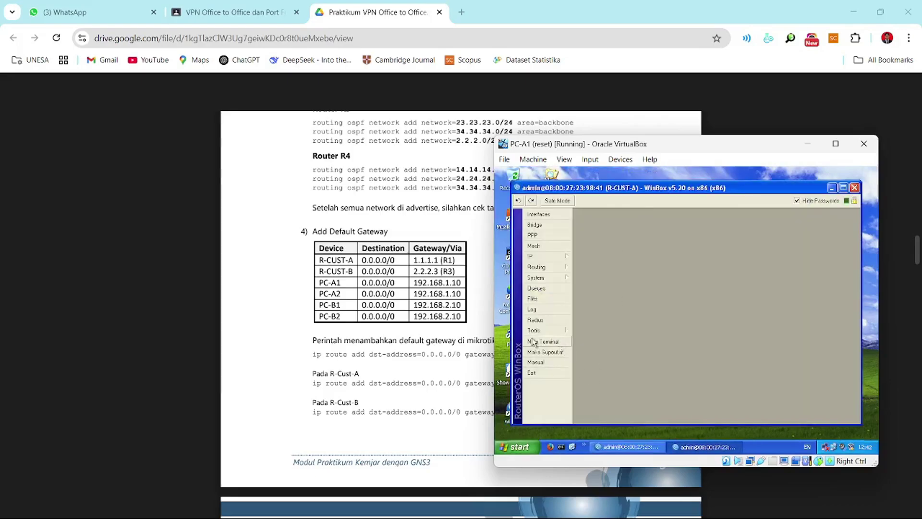
# Step: Add a default route on R-CUST-A with destination 0.0.0.0/0 and gateway 1.1.1.1
pyautogui.click(565, 257)
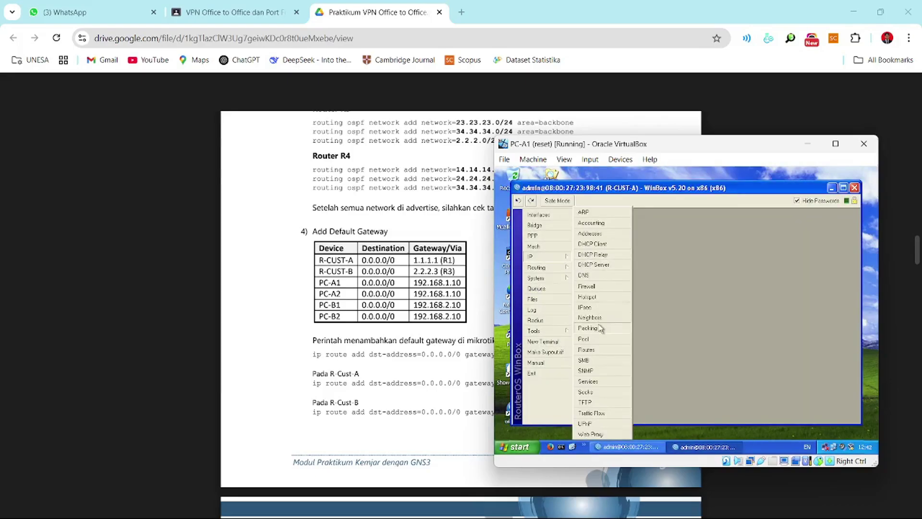
pyautogui.click(596, 350)
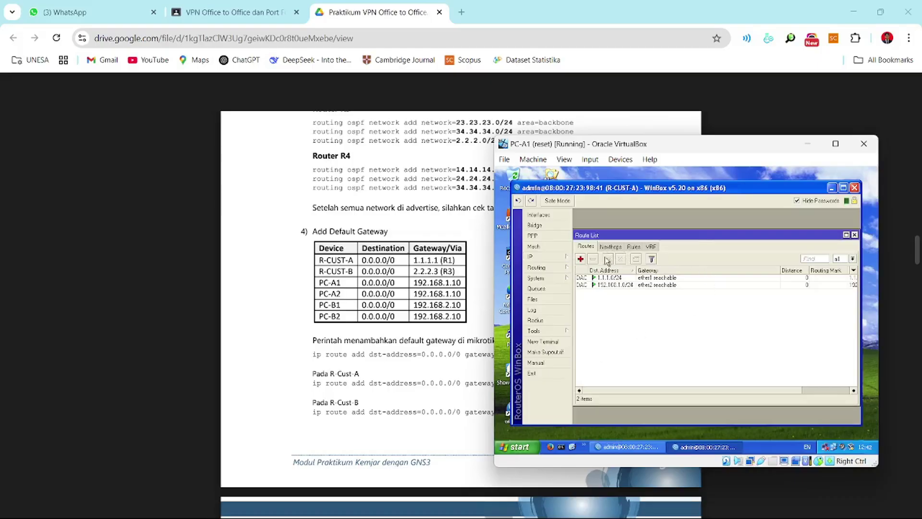
pyautogui.click(580, 260)
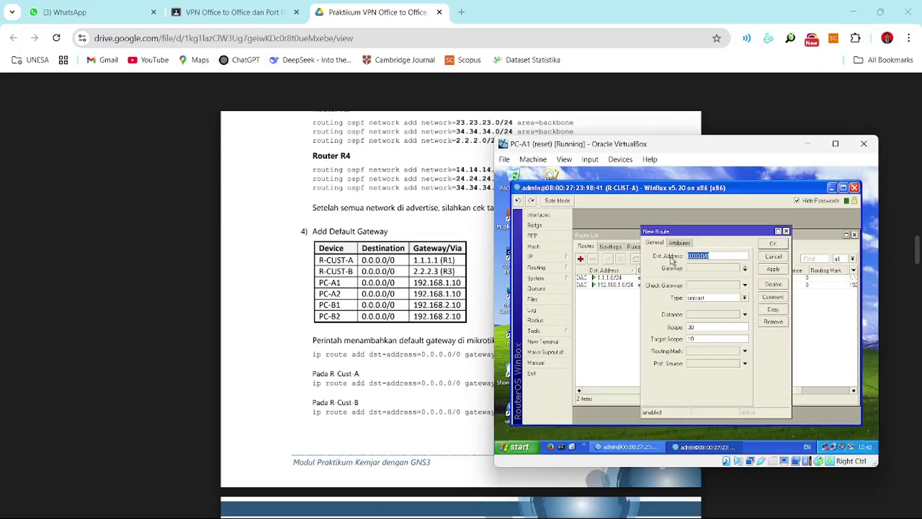
pyautogui.click(701, 257)
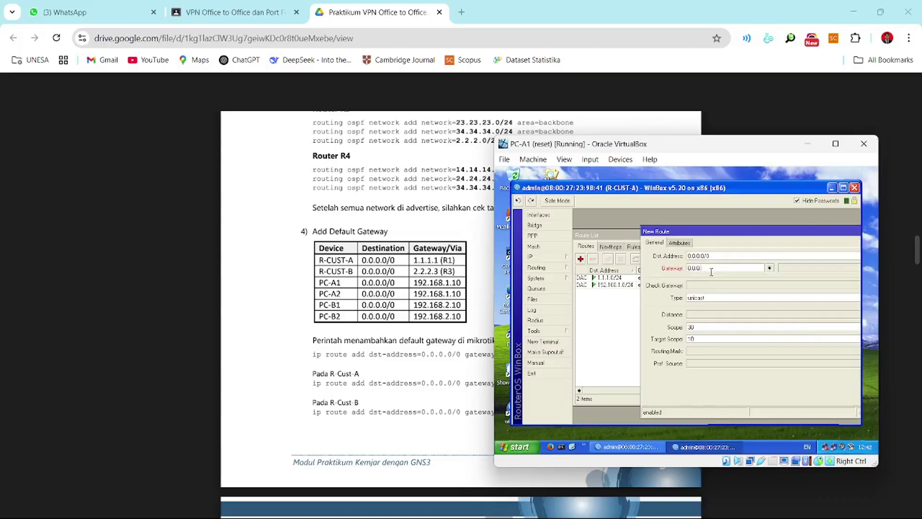
pyautogui.press('BackSpace')
pyautogui.press('BackSpace')
pyautogui.press('BackSpace')
pyautogui.press('BackSpace')
pyautogui.press('BackSpace')
pyautogui.click(711, 272)
pyautogui.write('1.1.1.1')
pyautogui.press('Return')
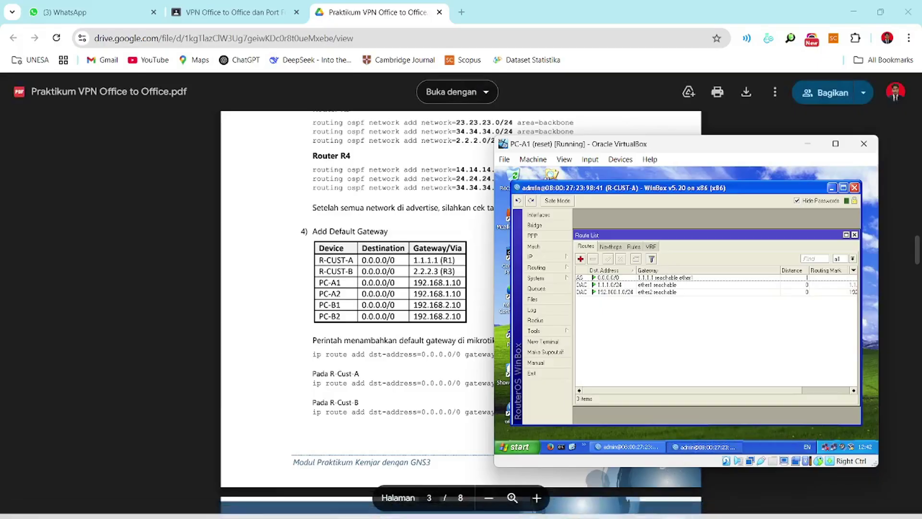
# Step: Switch to the PC-B1 virtual machine, close its connection status dialog and restore the R-CUST-B WinBox session
pyautogui.moveTo(681, 508)
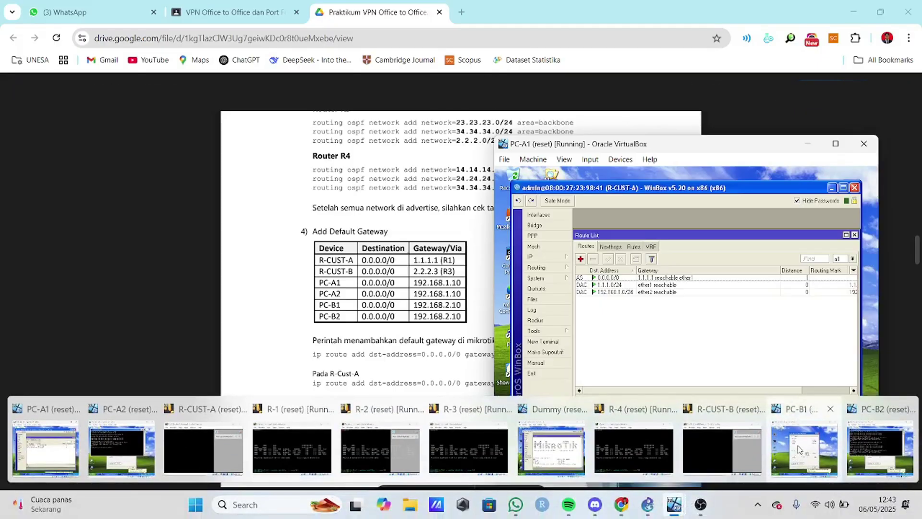
pyautogui.click(802, 449)
pyautogui.click(761, 207)
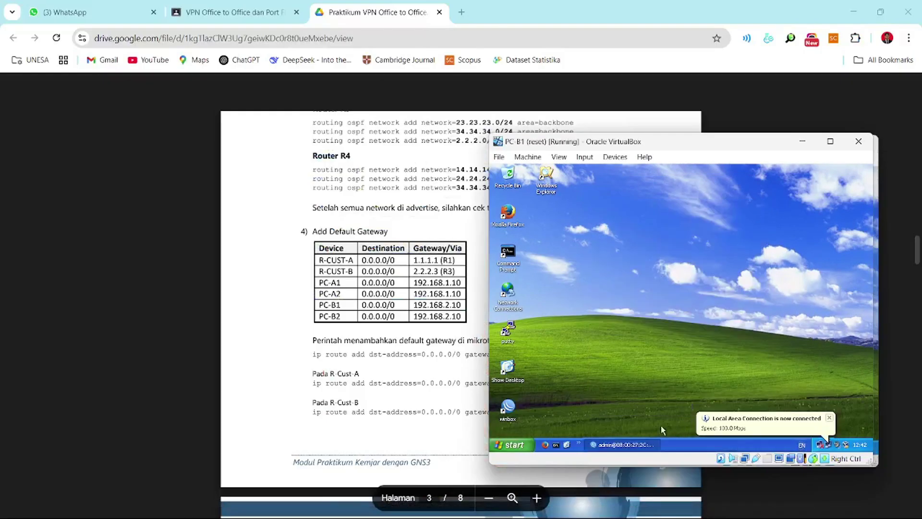
pyautogui.click(622, 444)
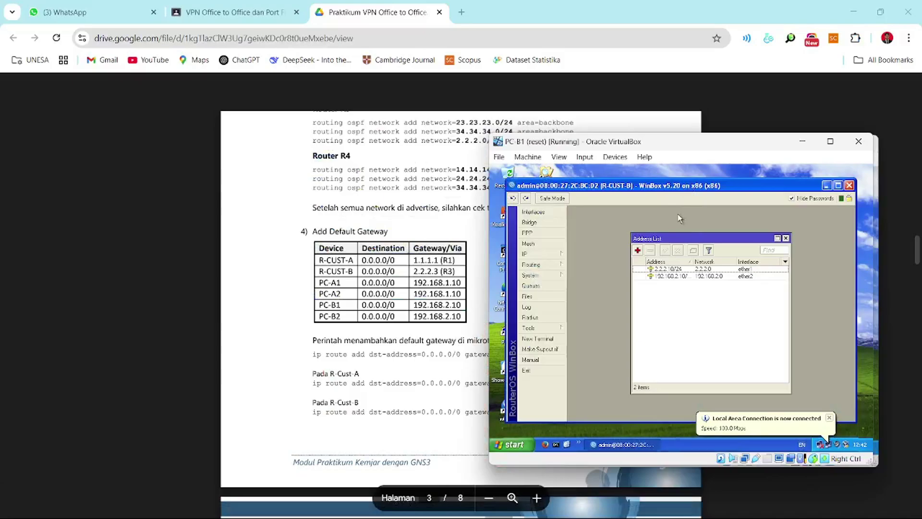
# Step: Add a default route on R-CUST-B with destination 0.0.0.0/0 and gateway 2.2.2.3
pyautogui.click(548, 257)
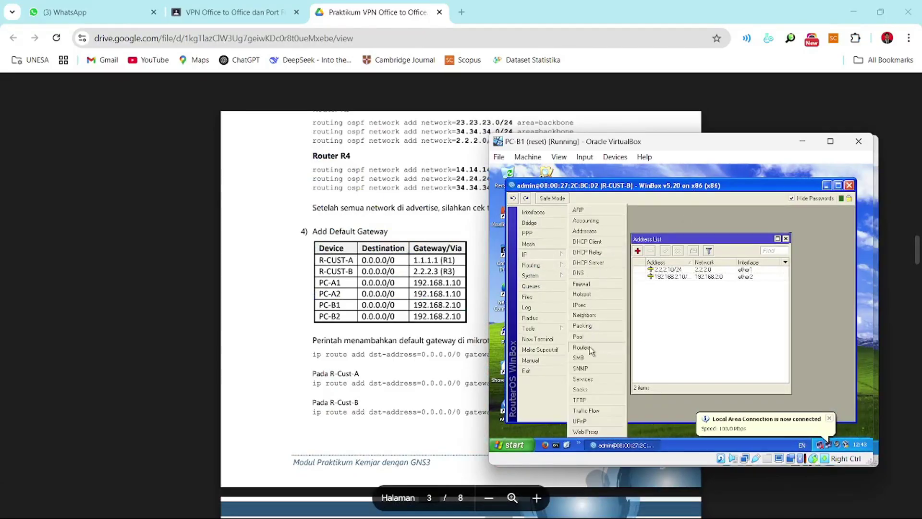
pyautogui.click(579, 347)
pyautogui.click(578, 256)
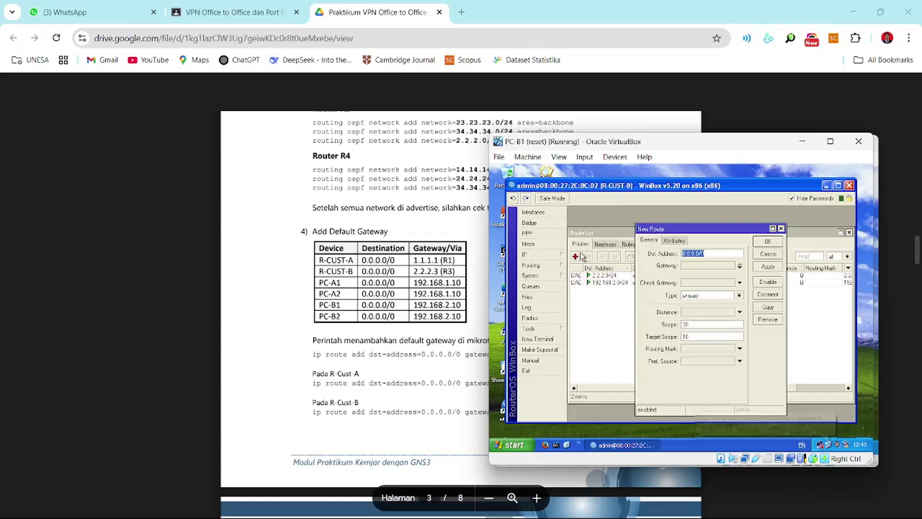
pyautogui.click(696, 264)
pyautogui.write('0.0.0.0')
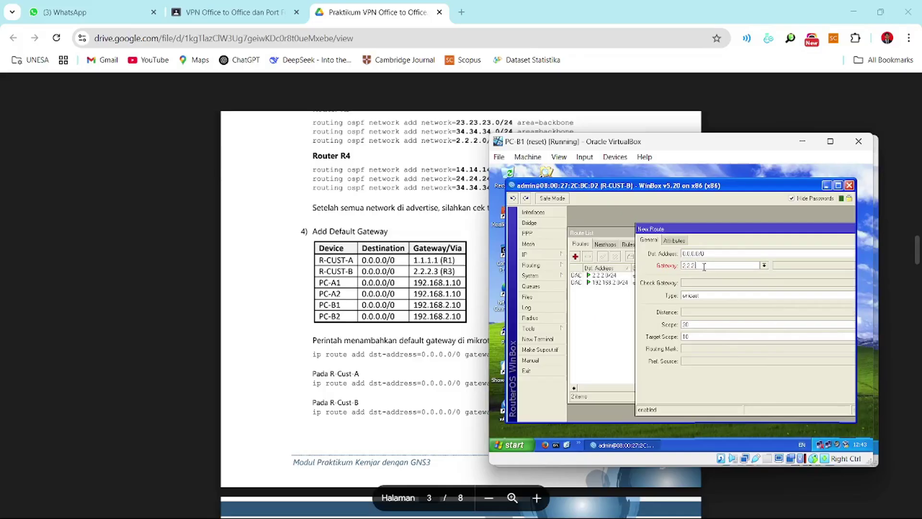
pyautogui.press('Return')
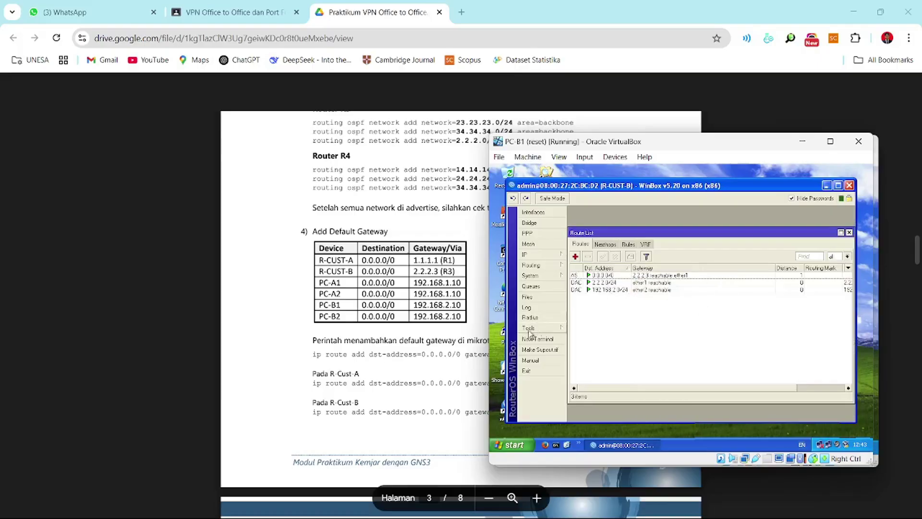
# Step: Show the PDF's NAT section and rearrange the PC-B1 and PC-A1 windows beside it, with PC-A1 in front
pyautogui.scroll(-2, 351, 353)
pyautogui.scroll(-3, 365, 341)
pyautogui.scroll(-1, 392, 321)
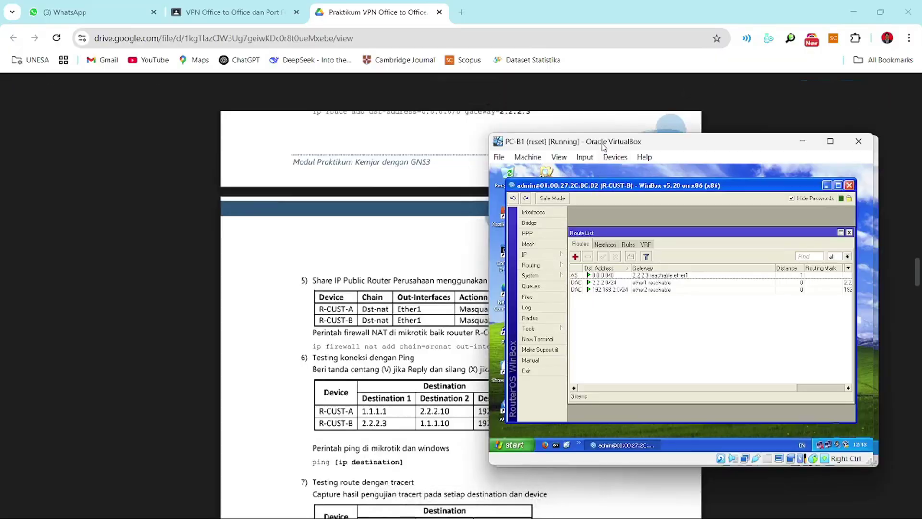
pyautogui.moveTo(602, 143); pyautogui.dragTo(664, 143)
pyautogui.click(503, 144)
pyautogui.click(554, 146)
pyautogui.click(633, 139)
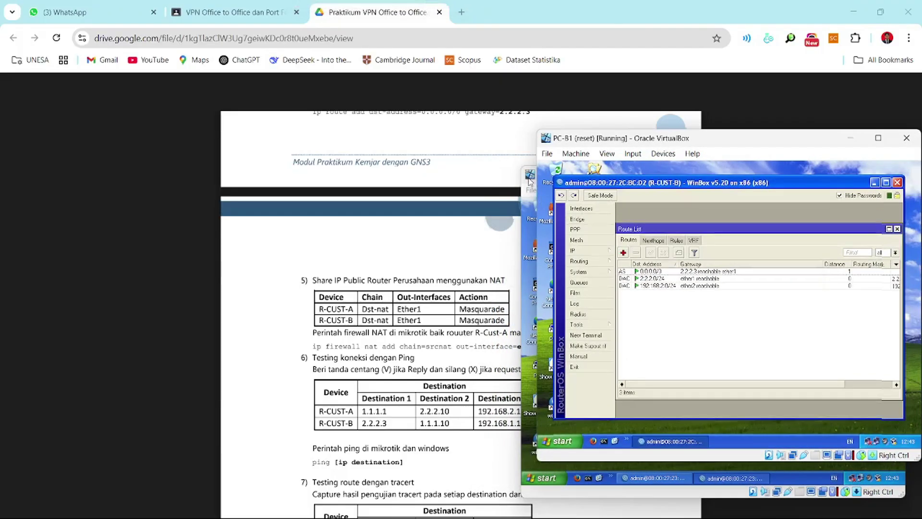
pyautogui.click(531, 183)
pyautogui.moveTo(577, 179); pyautogui.dragTo(585, 179)
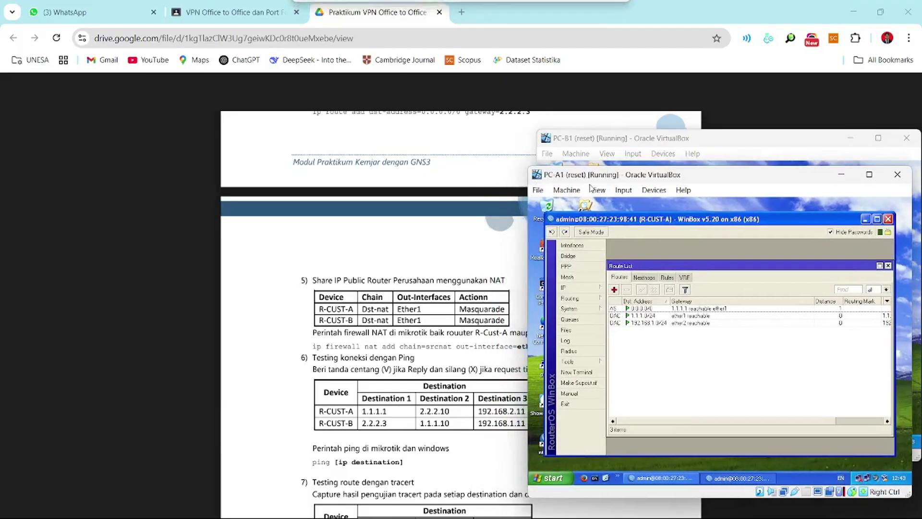
# Step: Add a firewall NAT rule on R-CUST-A with chain srcnat, out interface ether1 and action masquerade
pyautogui.click(565, 288)
pyautogui.click(644, 317)
pyautogui.click(645, 289)
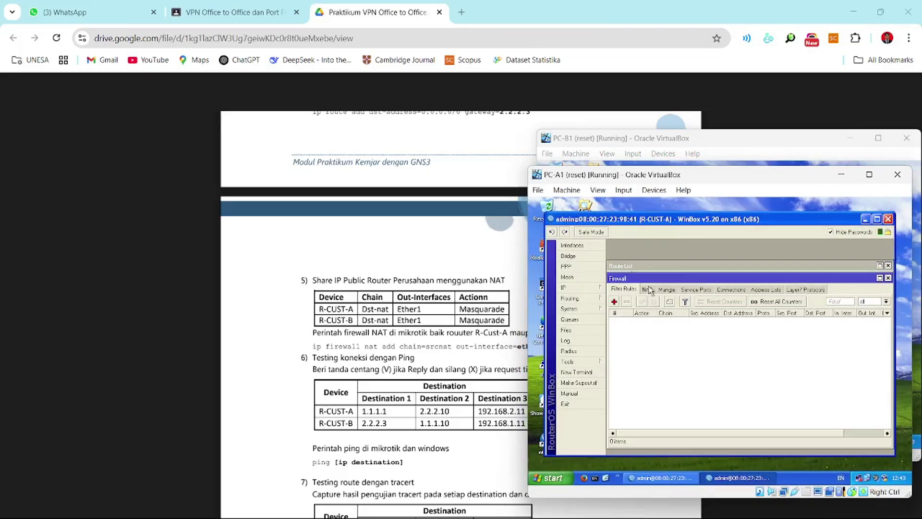
pyautogui.click(614, 301)
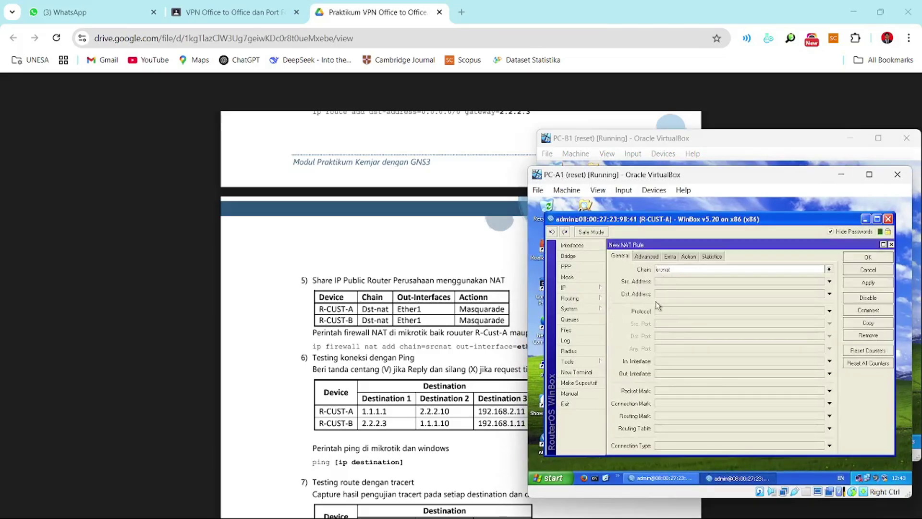
pyautogui.click(670, 373)
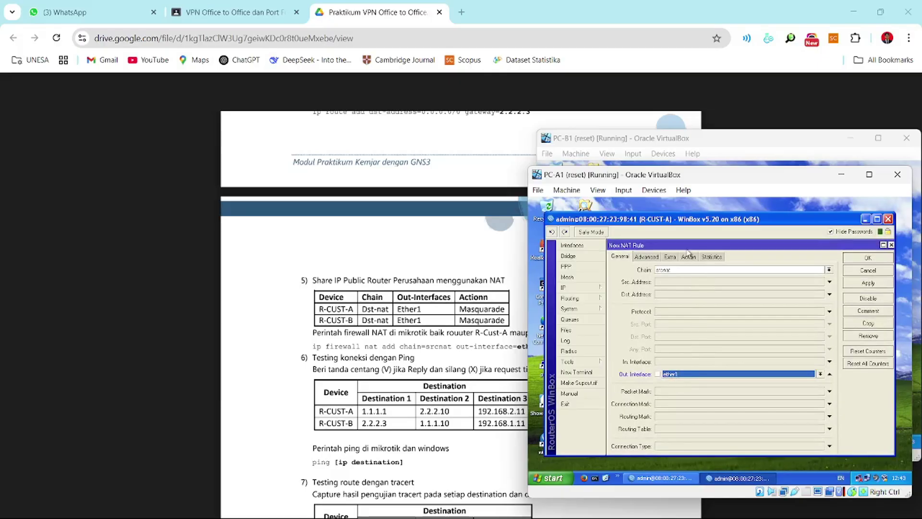
pyautogui.click(690, 257)
pyautogui.click(676, 270)
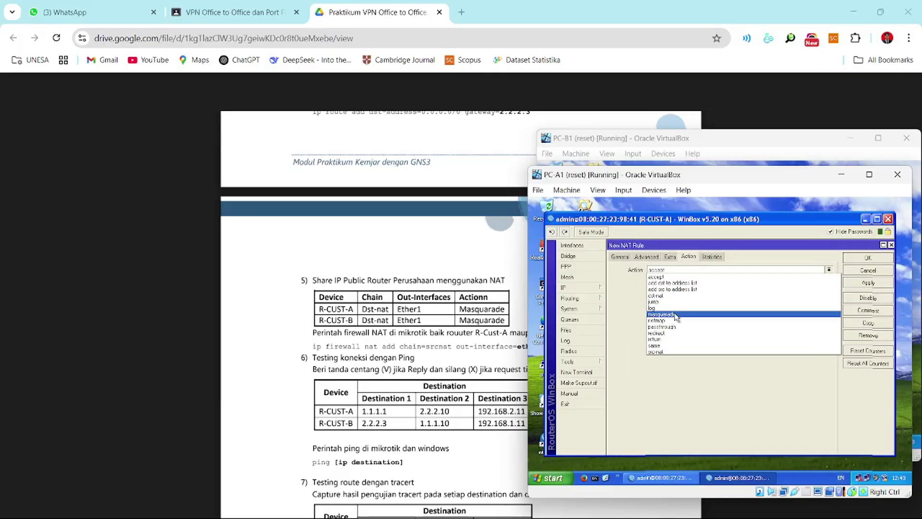
pyautogui.click(663, 314)
pyautogui.click(868, 258)
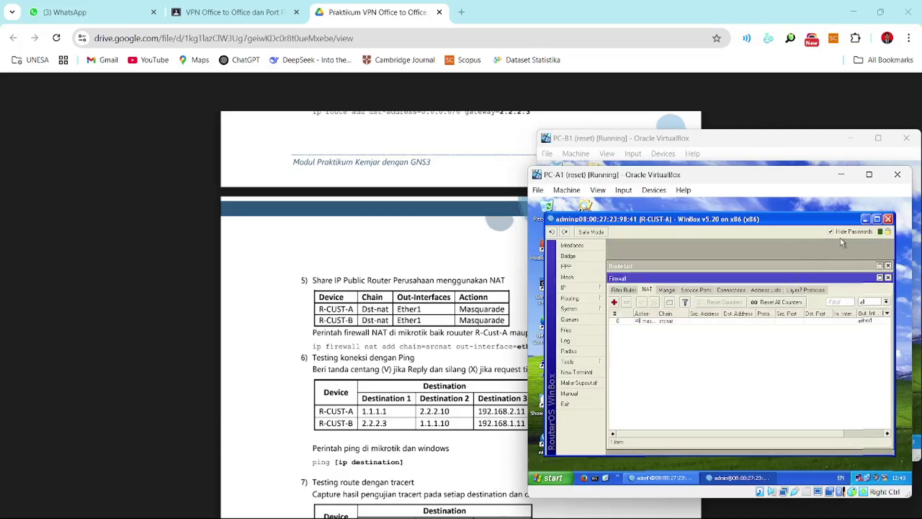
# Step: Add a firewall NAT rule on R-CUST-B with chain srcnat, out interface ether1 and action masquerade
pyautogui.click(643, 141)
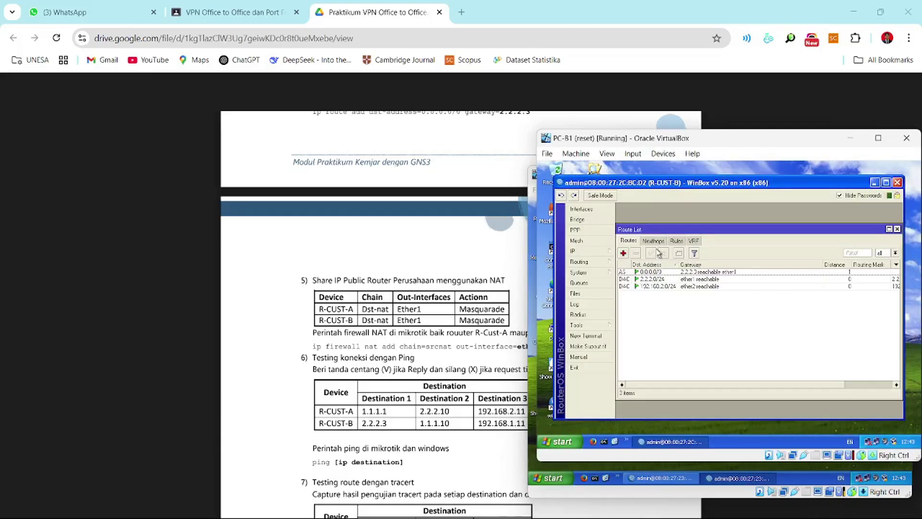
pyautogui.click(897, 229)
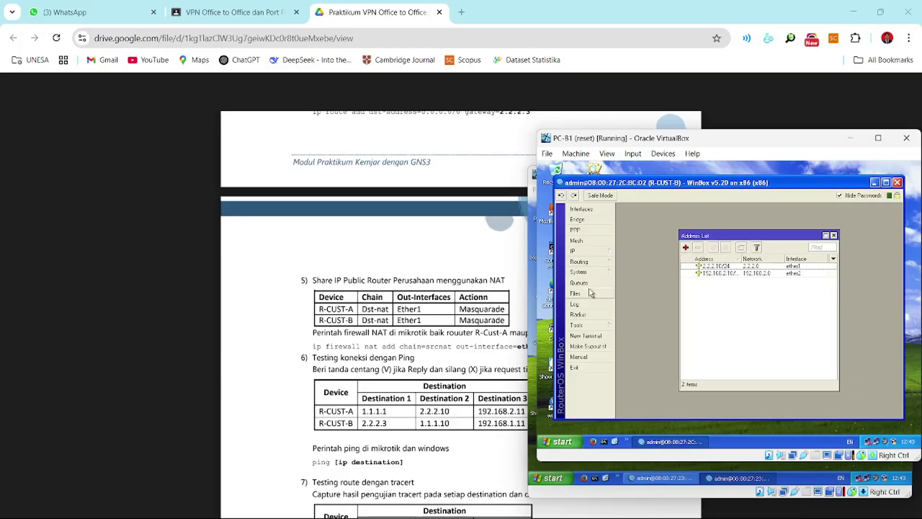
pyautogui.click(595, 252)
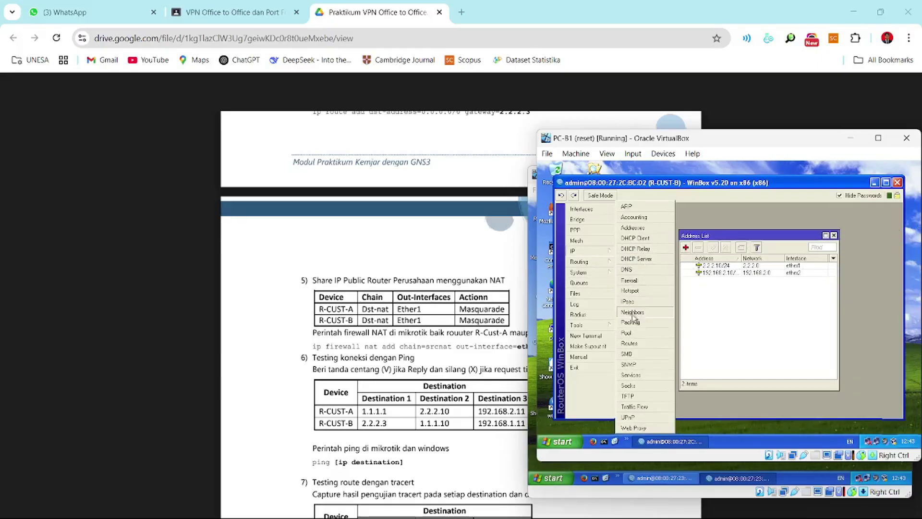
pyautogui.click(629, 280)
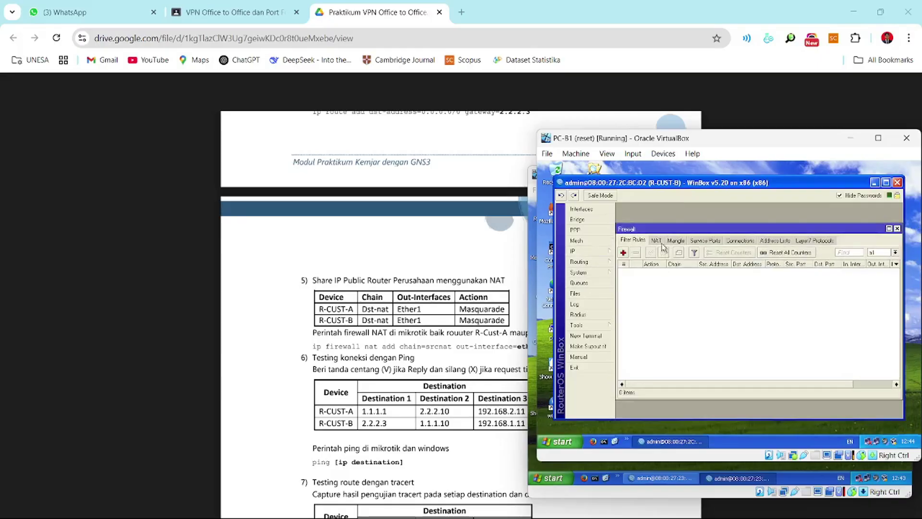
pyautogui.click(656, 240)
pyautogui.click(624, 253)
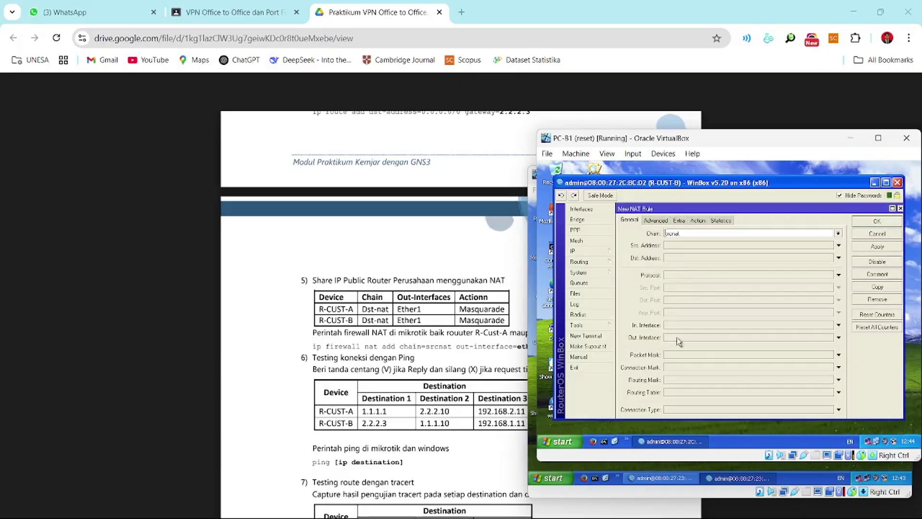
pyautogui.click(697, 220)
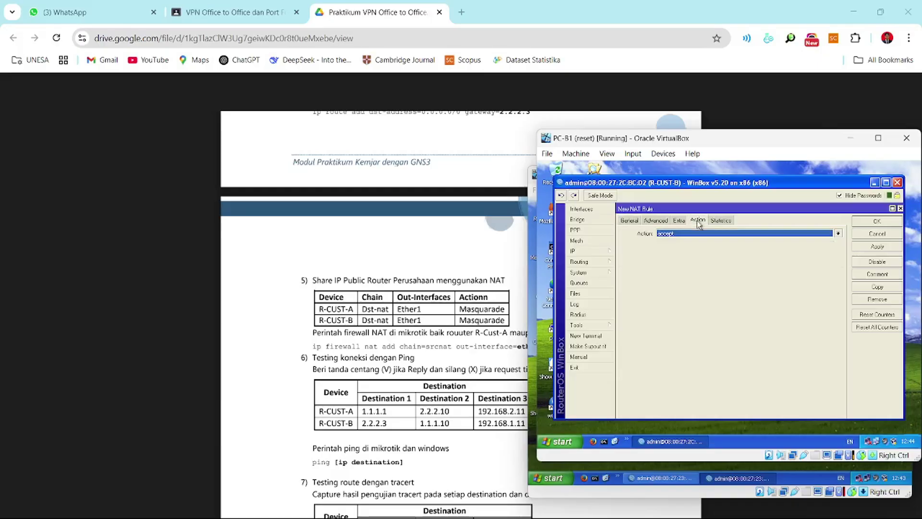
pyautogui.click(721, 234)
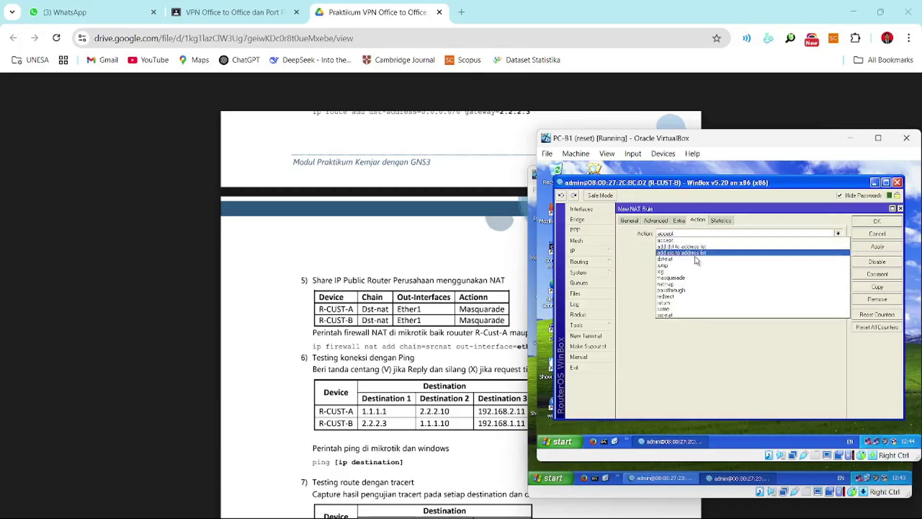
pyautogui.click(679, 278)
pyautogui.click(876, 221)
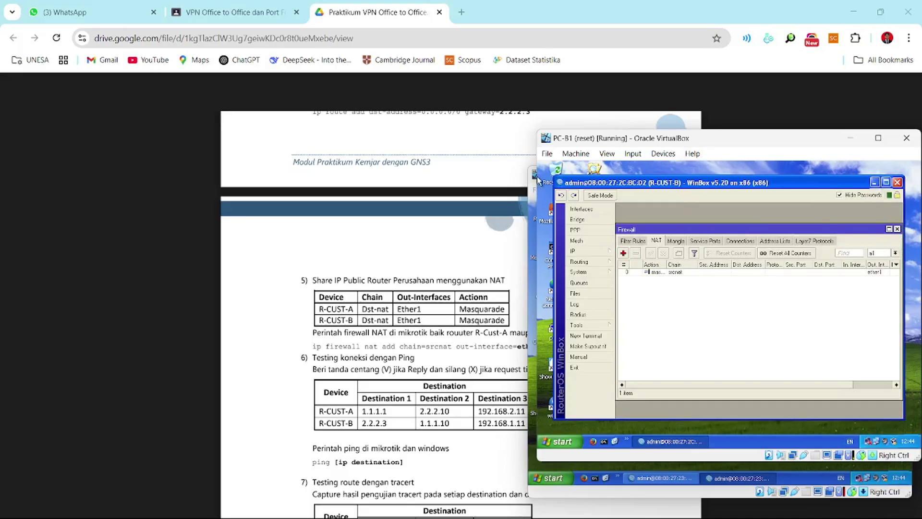
# Step: Show the PDF's ping test section and ping 2.2.2.3 from a new terminal on R-CUST-B
pyautogui.scroll(-3, 528, 297)
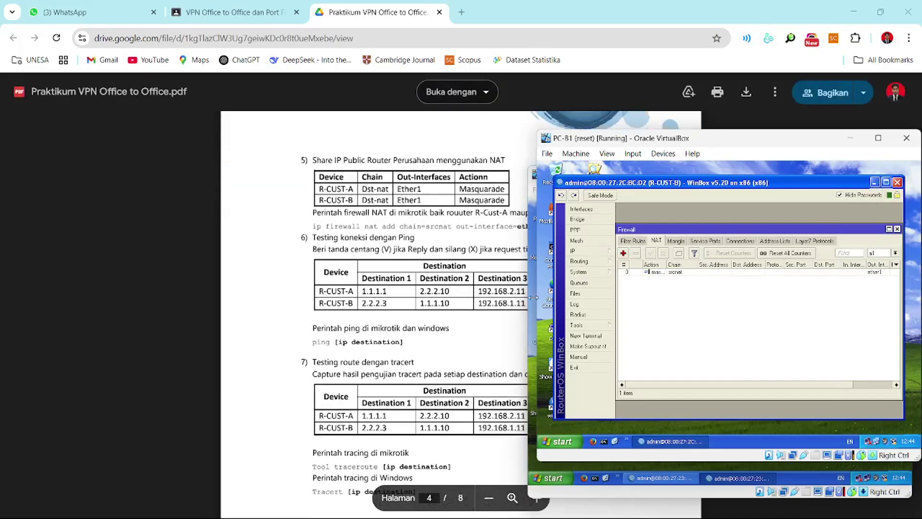
pyautogui.click(585, 335)
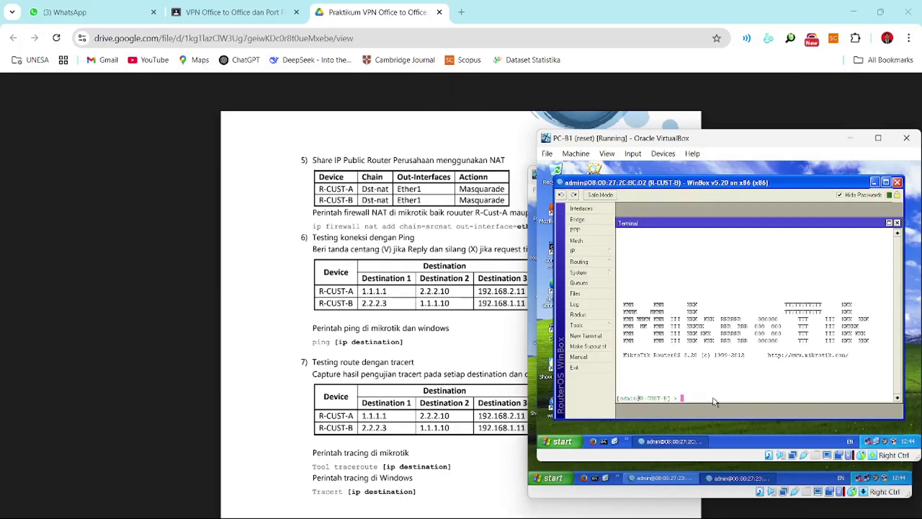
pyautogui.write('ping 2.2.2.')
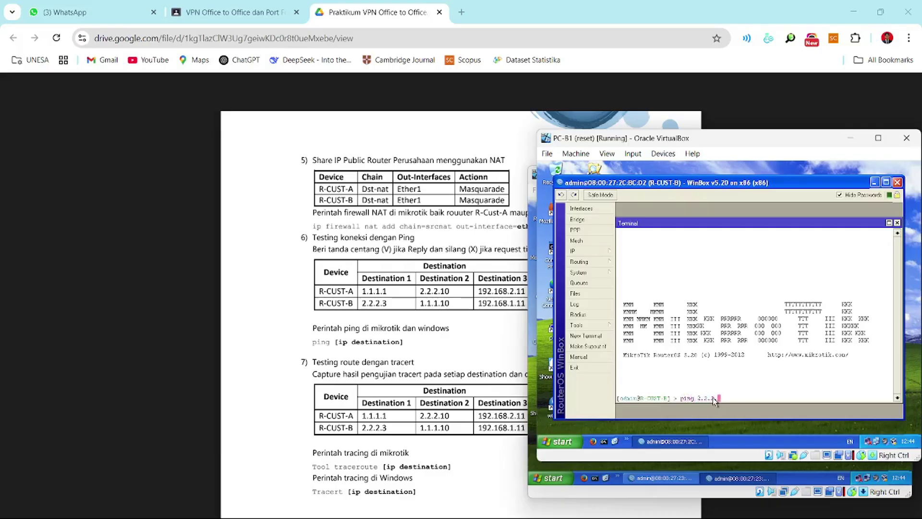
pyautogui.write('3')
pyautogui.press('Return')
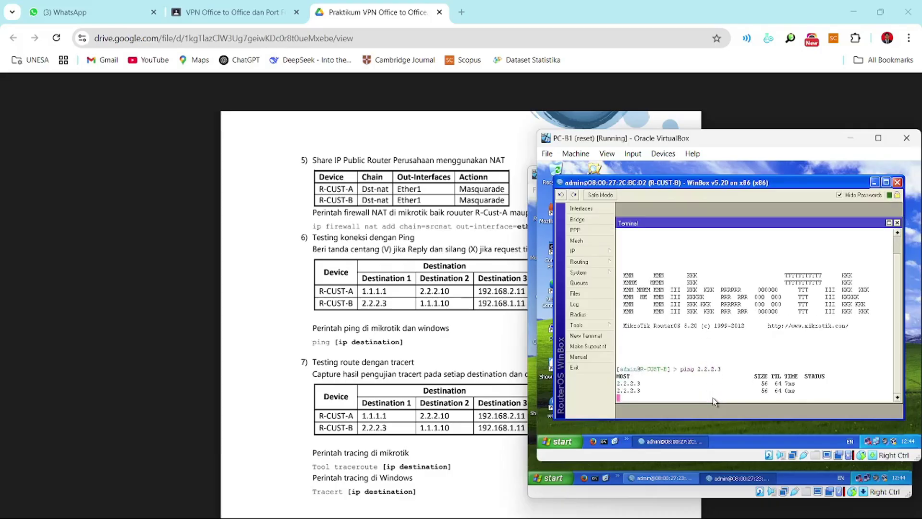
# Step: Stop the running ping and test the connection from R-CUST-B to 1.1.1.10
pyautogui.write('1.1.1.1')
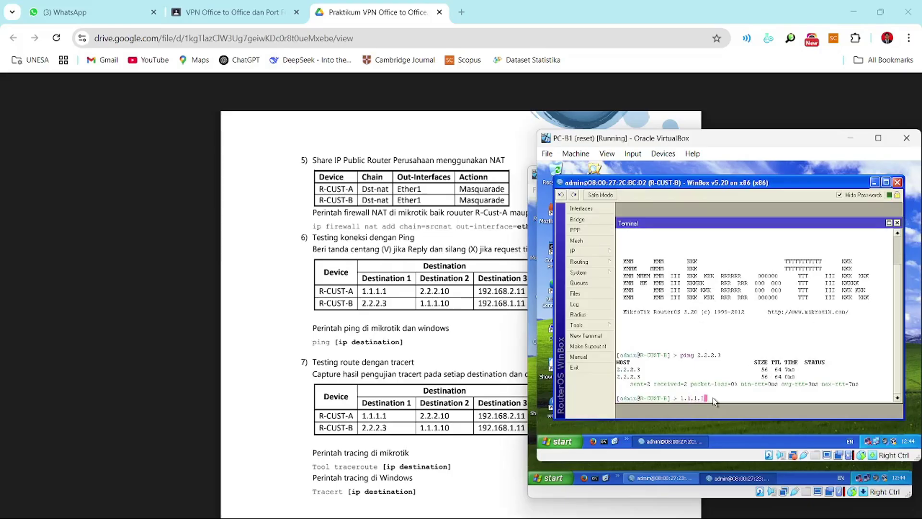
pyautogui.write('0')
pyautogui.press('Return')
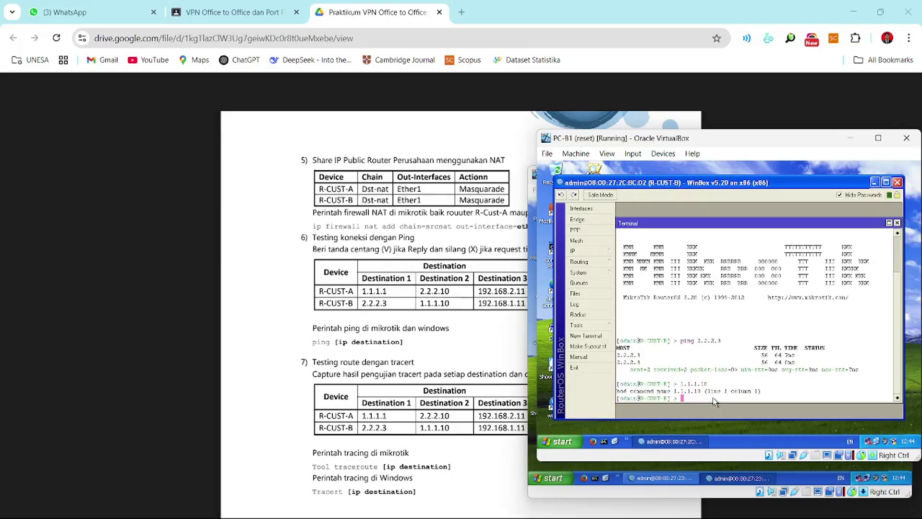
pyautogui.write('ping 1.1.1.10')
pyautogui.press('Return')
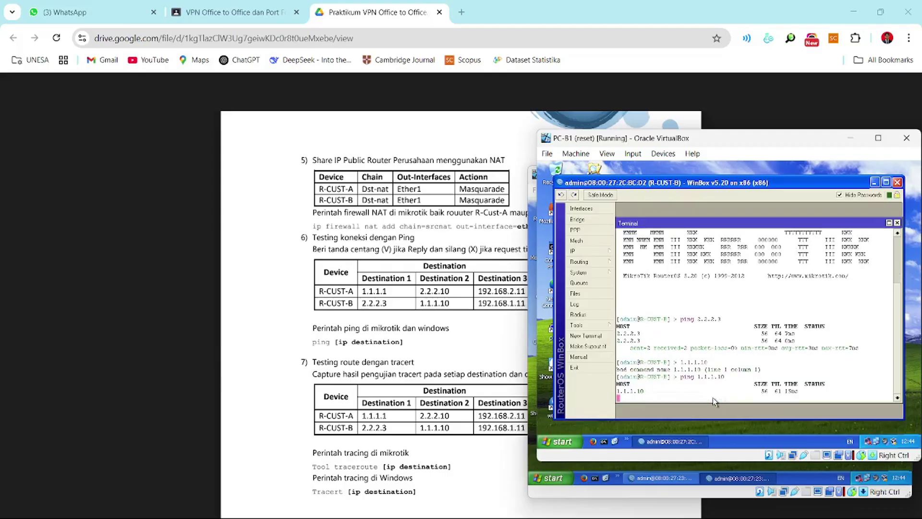
pyautogui.hotkey('ctrl', 'c')
# Step: Ping 192.168.1.11 from the R-CUST-B terminal and stop it after a few attempts
pyautogui.press('Up')
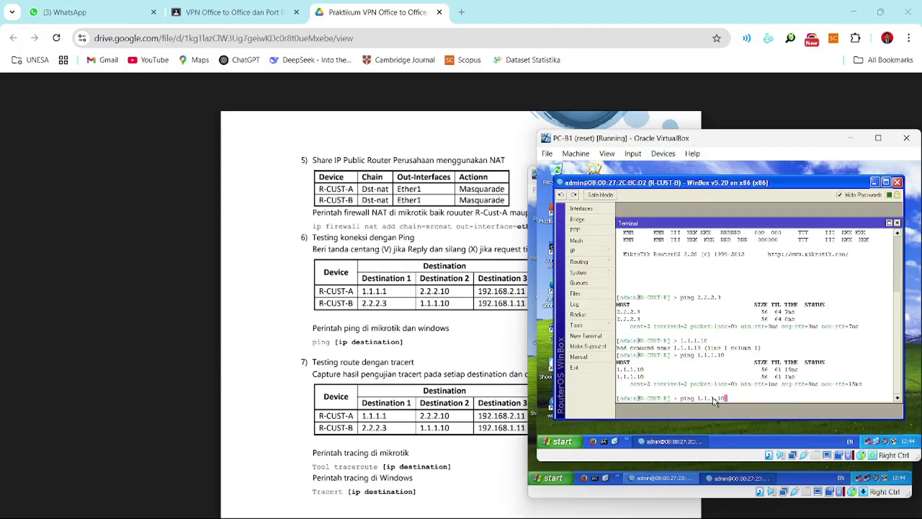
pyautogui.press('BackSpace')
pyautogui.press('BackSpace')
pyautogui.press('BackSpace')
pyautogui.press('BackSpace')
pyautogui.press('BackSpace')
pyautogui.press('BackSpace')
pyautogui.press('BackSpace')
pyautogui.write('192.168')
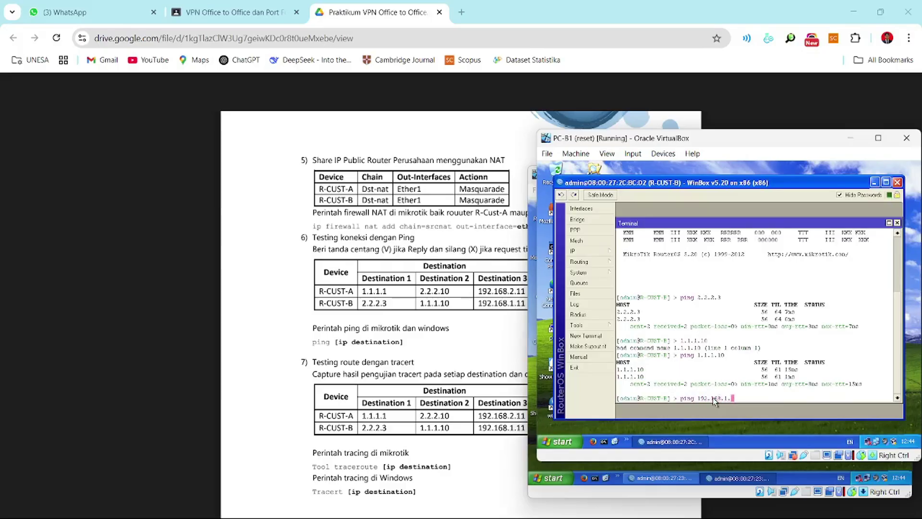
pyautogui.write('.1.11')
pyautogui.press('Return')
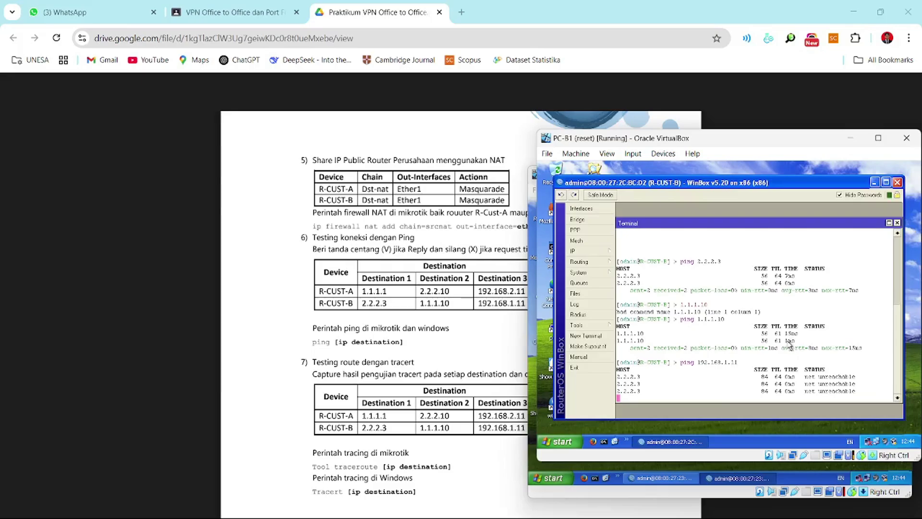
pyautogui.hotkey('ctrl', 'c')
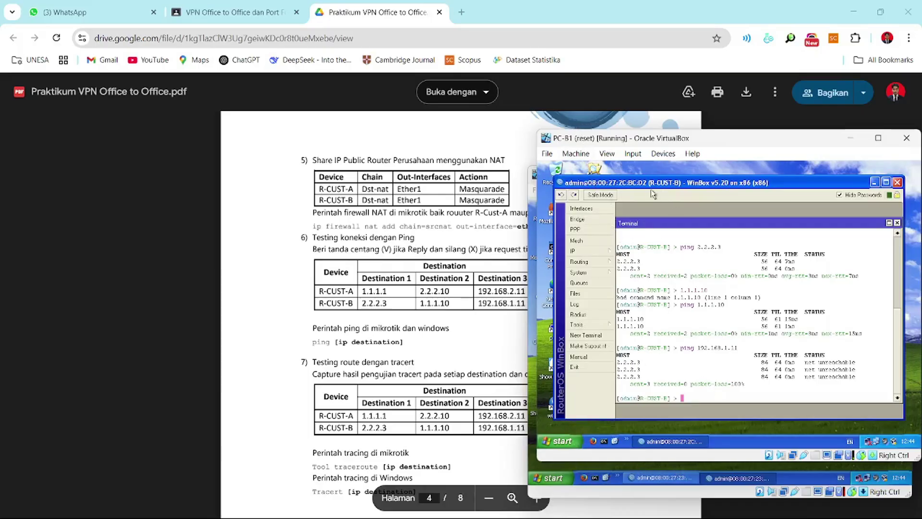
# Step: Switch to the PC-A1 virtual machine and ping 1.1.1.1 from a new terminal on R-CUST-A
pyautogui.click(659, 474)
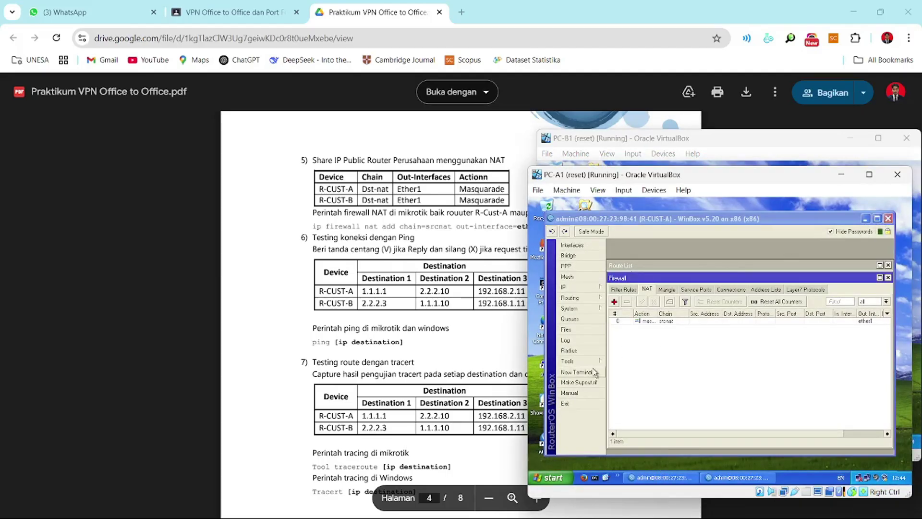
pyautogui.click(576, 371)
pyautogui.write('p')
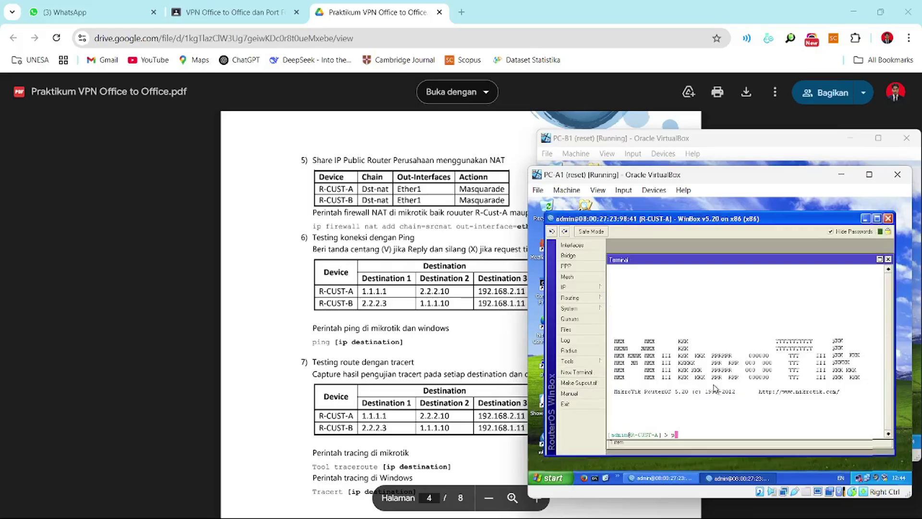
pyautogui.write('ing 1.1.1.1')
pyautogui.press('Return')
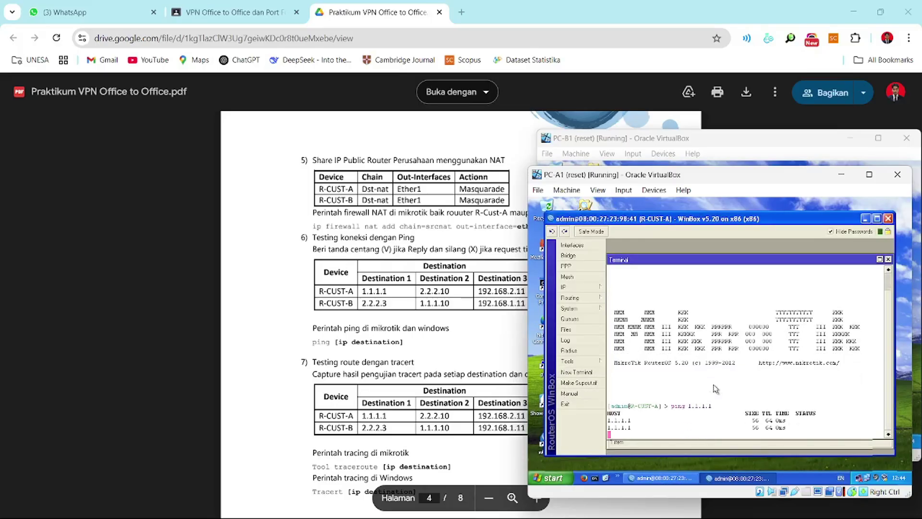
pyautogui.hotkey('ctrl', 'c')
# Step: Ping 2.2.2.10 and 192.168.2.11 from the R-CUST-A terminal, stopping each test after a few attempts
pyautogui.write('ping')
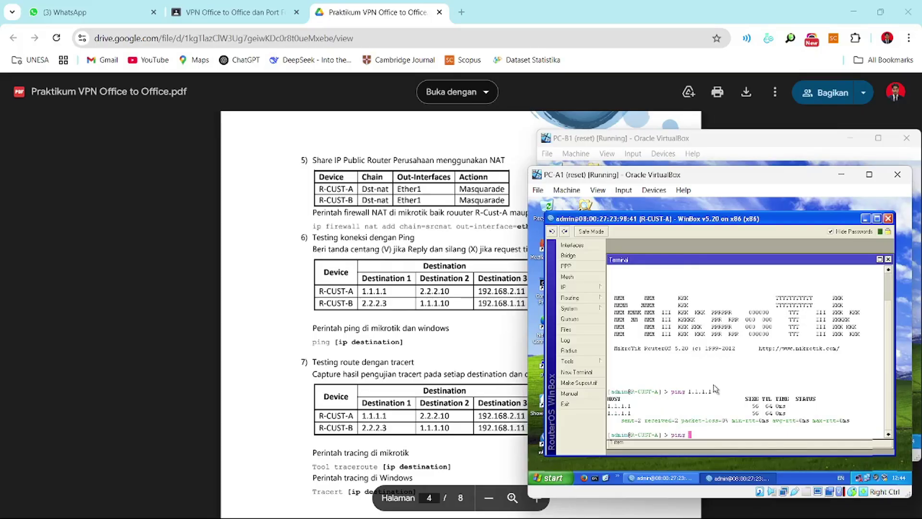
pyautogui.write(' 2.2.2.10')
pyautogui.press('Return')
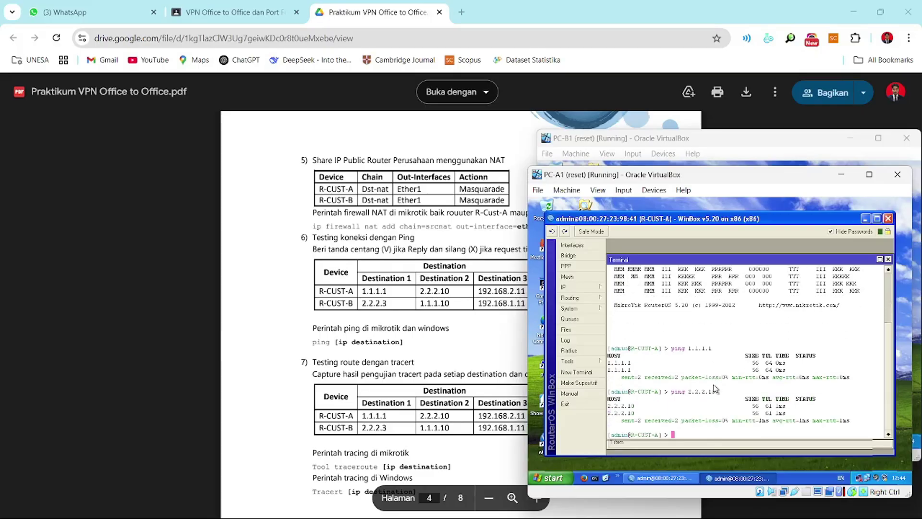
pyautogui.write('ping 192.168.2.')
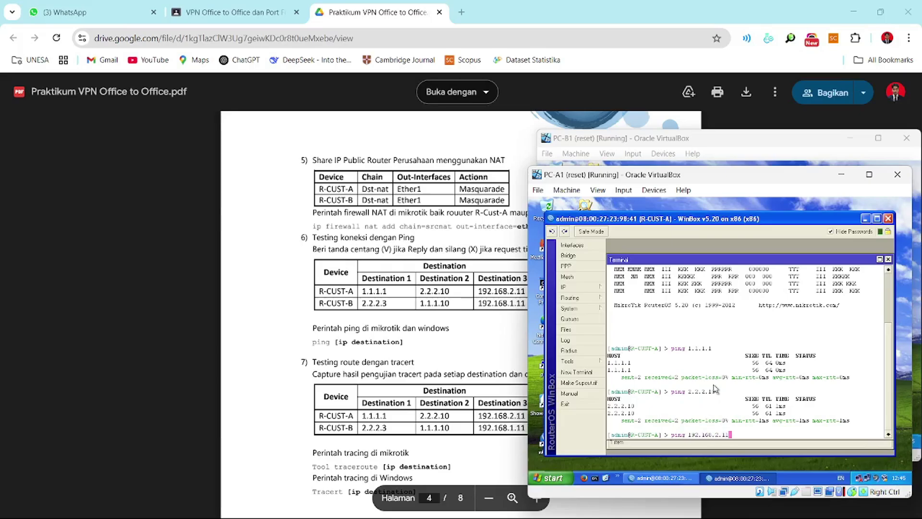
pyautogui.write('11')
pyautogui.press('Return')
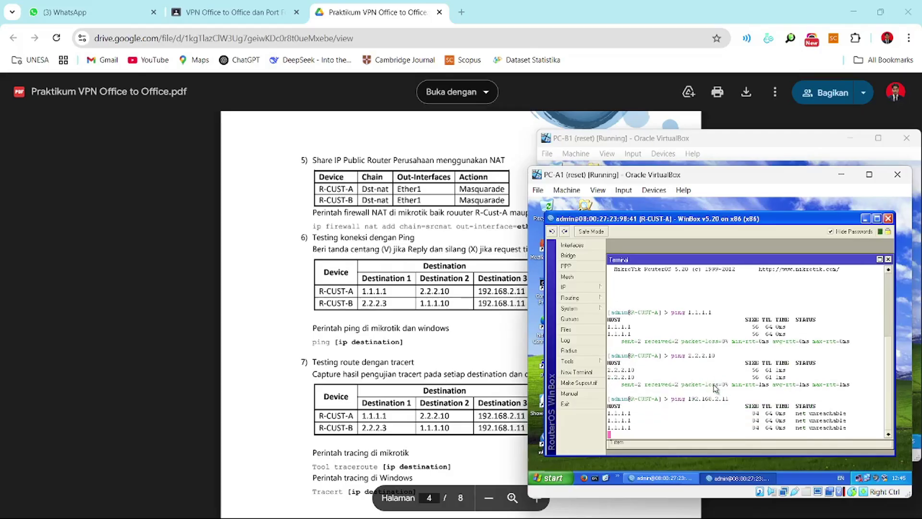
pyautogui.hotkey('ctrl', 'c')
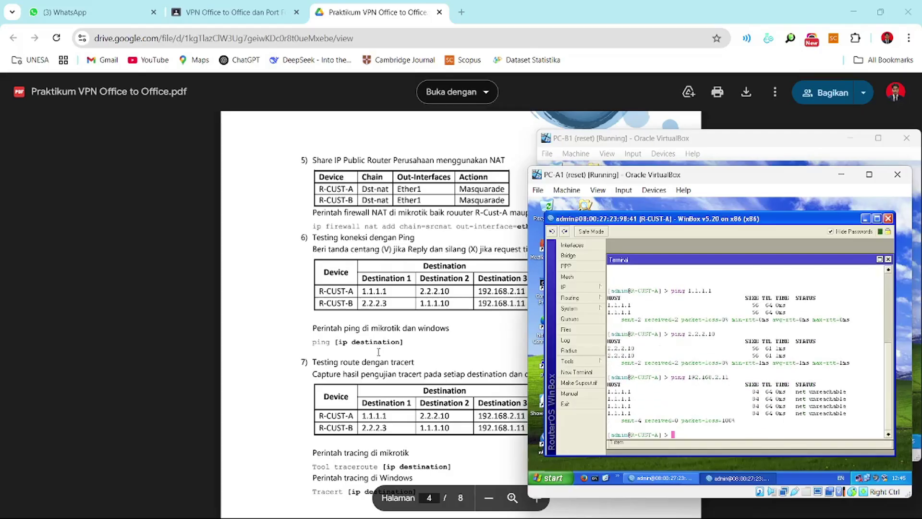
# Step: Show the PDF's tracert section and run a tool traceroute to 1.1.1.1 in the R-CUST-A terminal
pyautogui.scroll(-1, 437, 340)
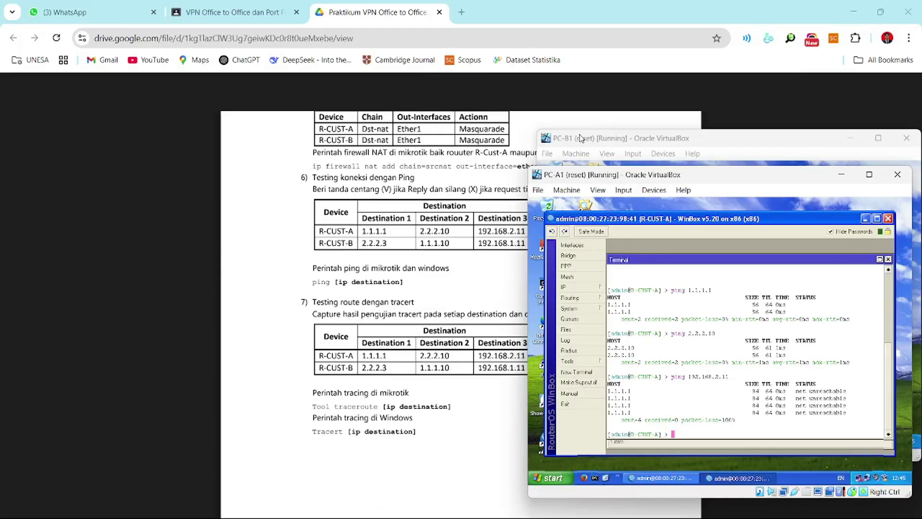
pyautogui.scroll(-1, 427, 339)
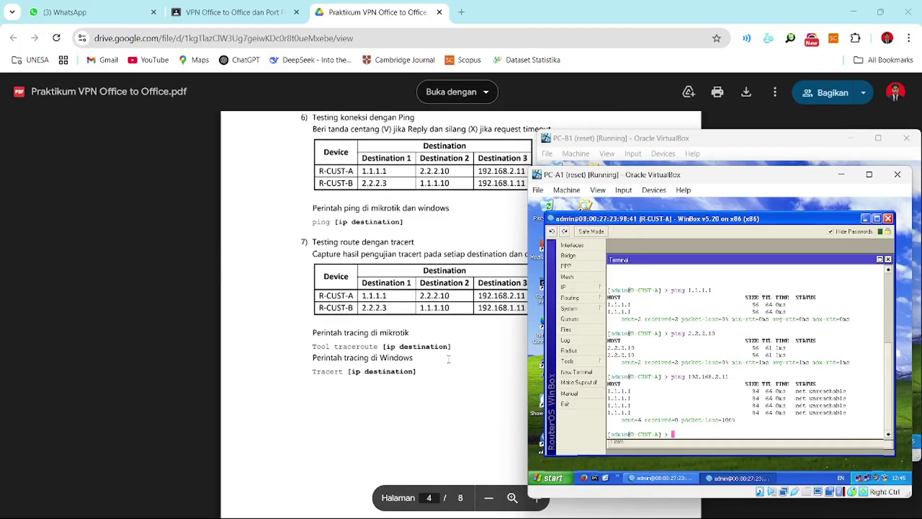
pyautogui.scroll(1, 511, 380)
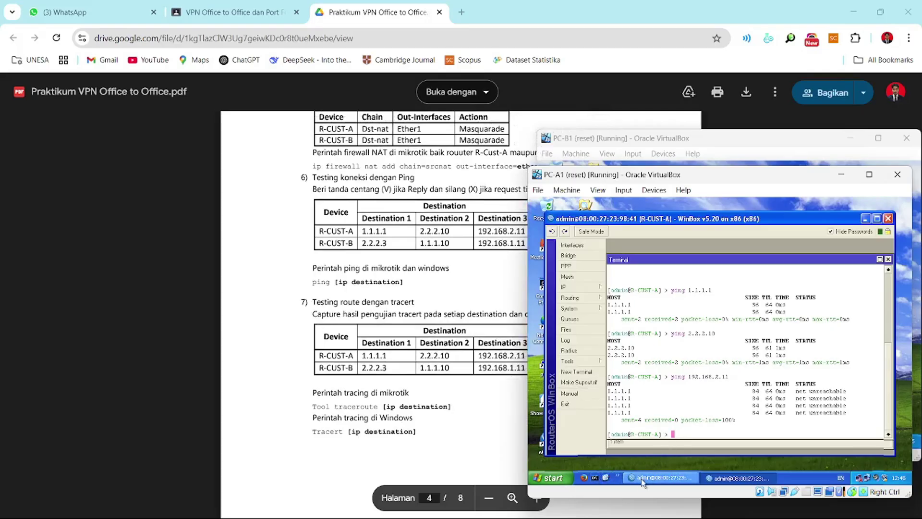
pyautogui.write('tool')
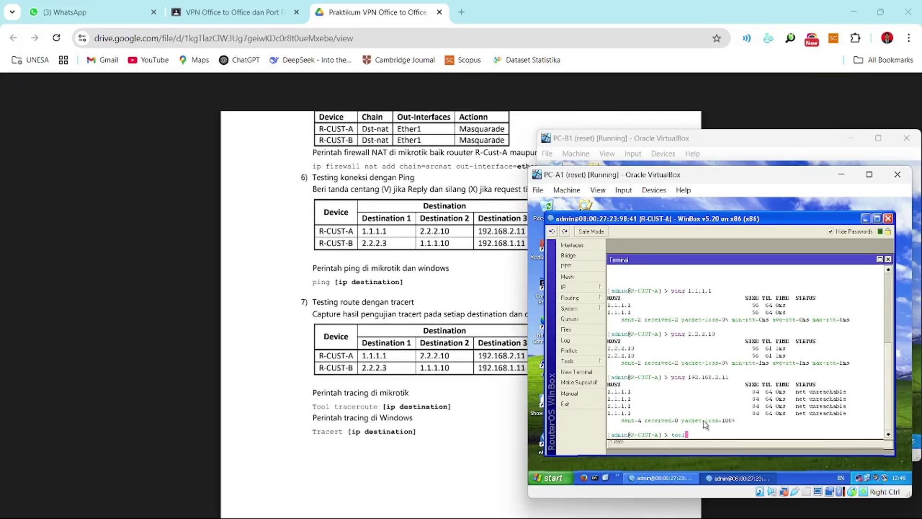
pyautogui.write(' traceroute')
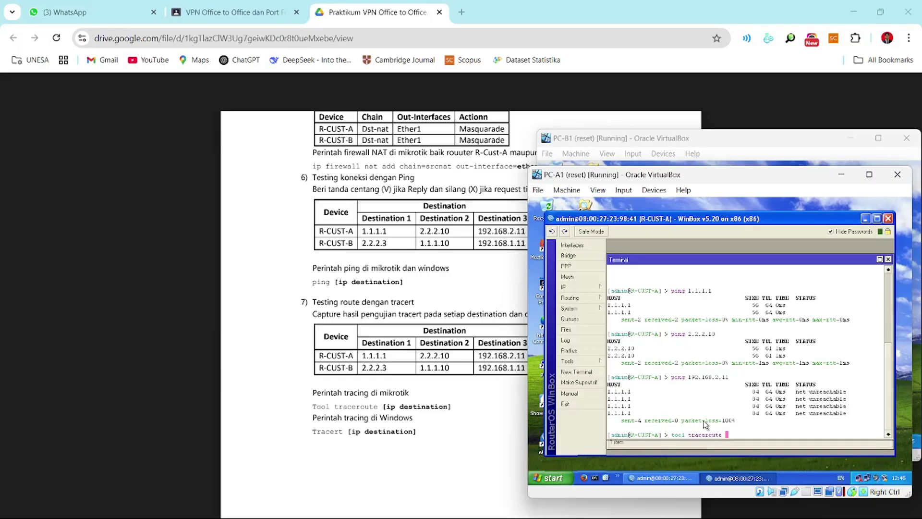
pyautogui.write('1.1.1.1')
pyautogui.press('Return')
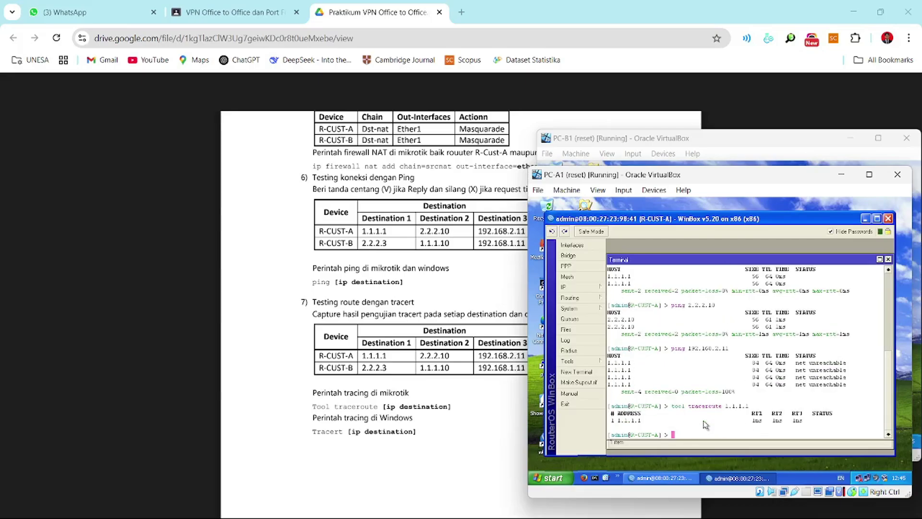
# Step: Trace the route from R-CUST-A to 2.2.2.10 and examine the listed hops
pyautogui.press('Up')
pyautogui.press('BackSpace')
pyautogui.write('2.2.2.10')
pyautogui.press('Return')
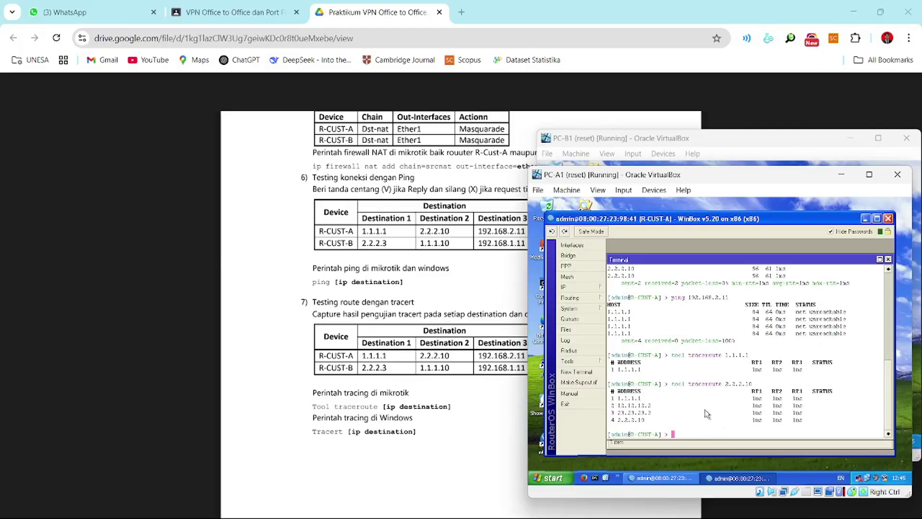
pyautogui.moveTo(722, 385); pyautogui.dragTo(790, 391)
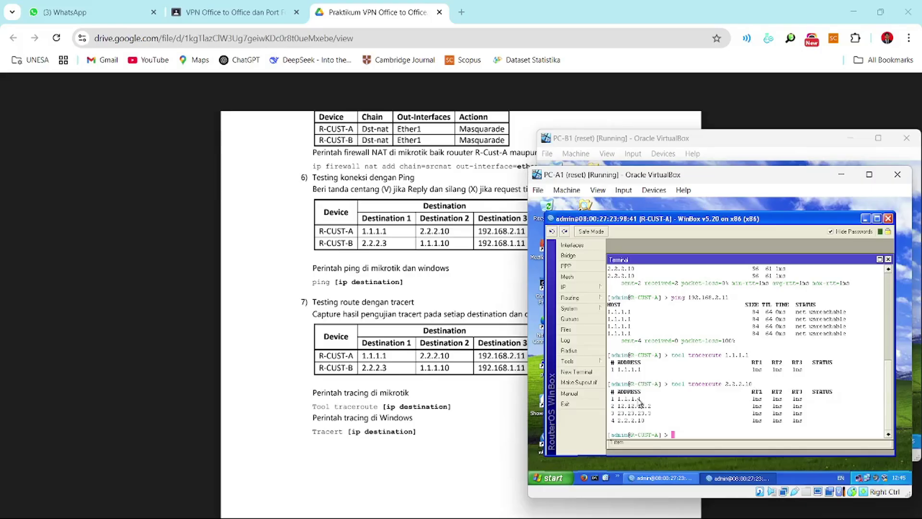
# Step: Switch to the PC-B1 virtual machine and run a tool traceroute to 2.2.2.3 in the R-CUST-B terminal
pyautogui.moveTo(653, 399); pyautogui.dragTo(628, 421)
pyautogui.click(661, 414)
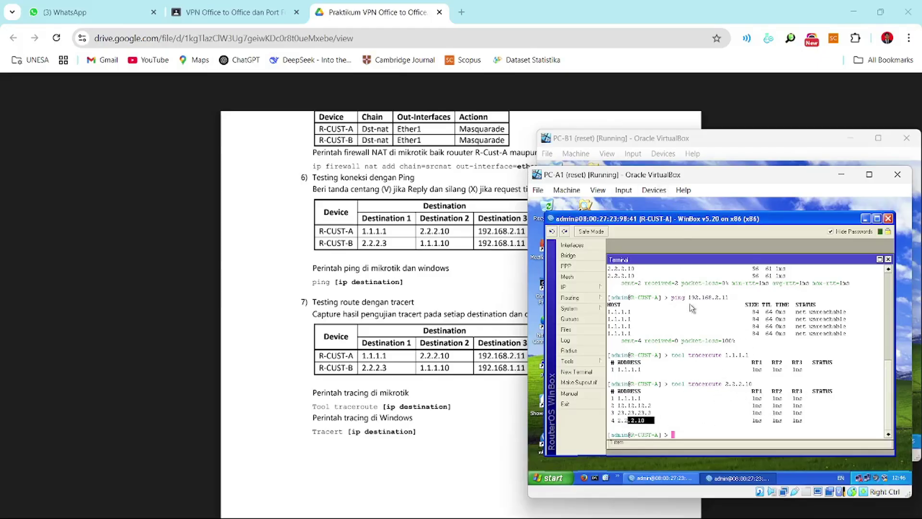
pyautogui.click(734, 145)
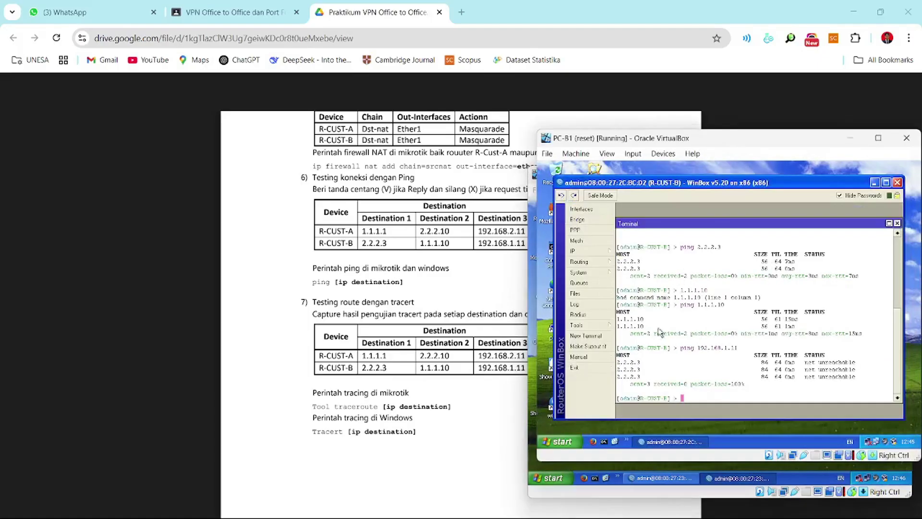
pyautogui.click(715, 385)
pyautogui.write('tool traceroute ')
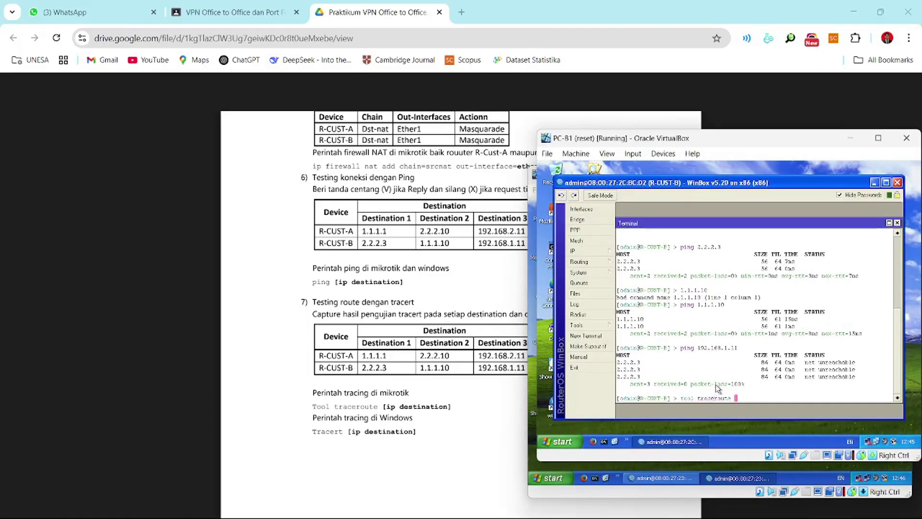
pyautogui.write('2.2.2.3')
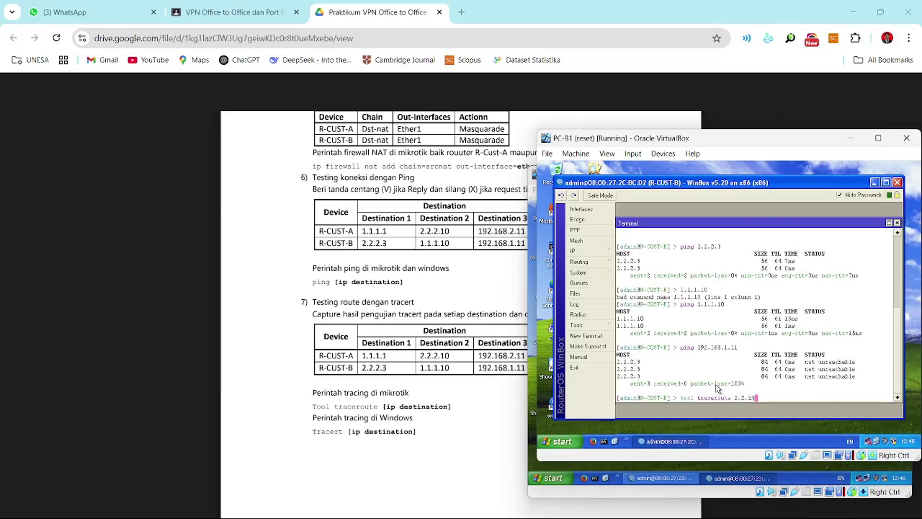
pyautogui.press('Return')
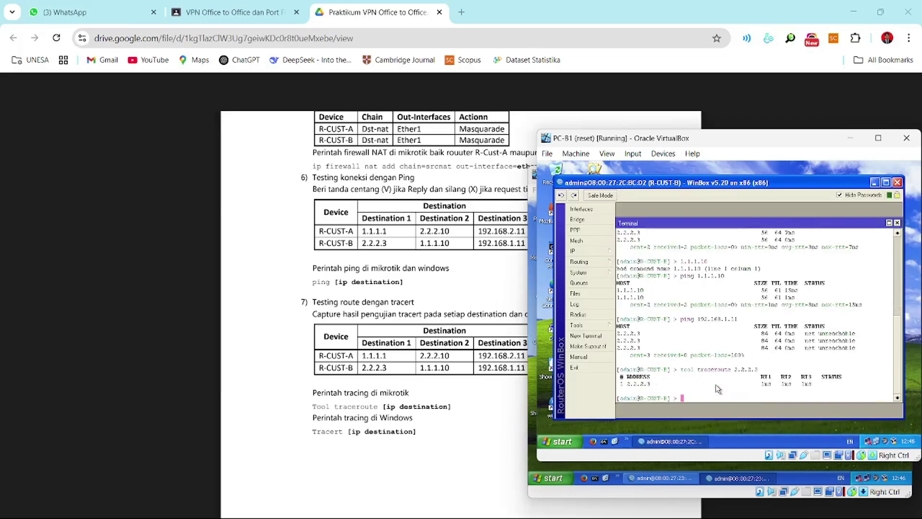
# Step: Trace the route from R-CUST-B to 1.1.1.10 and examine the listed hops from first to last
pyautogui.press('Up')
pyautogui.press('BackSpace')
pyautogui.press('BackSpace')
pyautogui.press('BackSpace')
pyautogui.press('BackSpace')
pyautogui.press('BackSpace')
pyautogui.press('BackSpace')
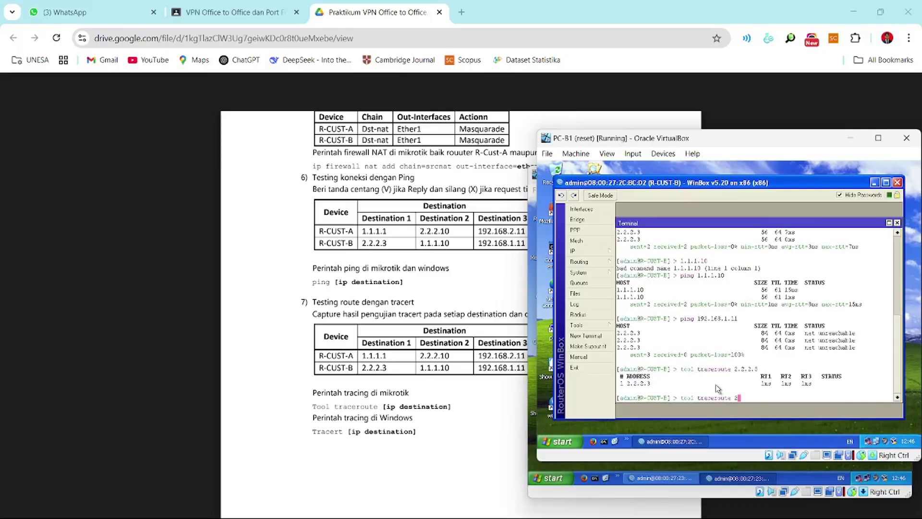
pyautogui.press('BackSpace')
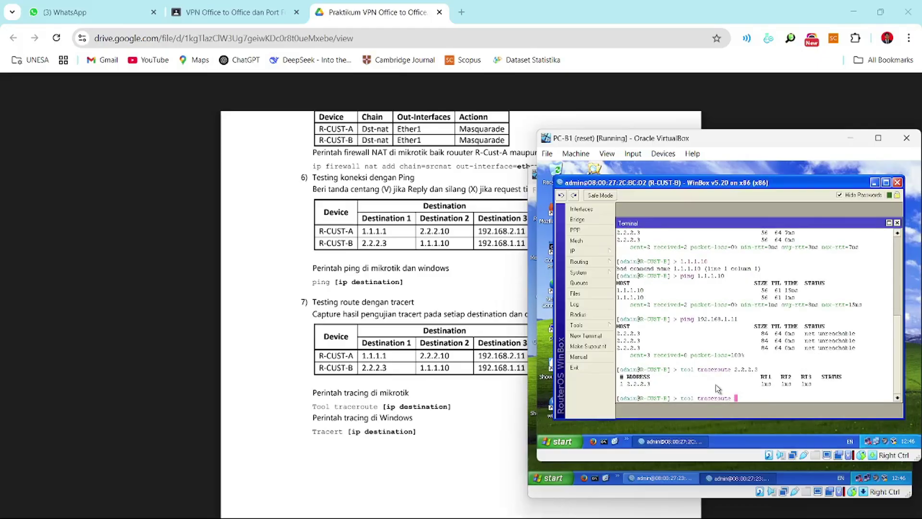
pyautogui.write('1.1.1.10')
pyautogui.press('Return')
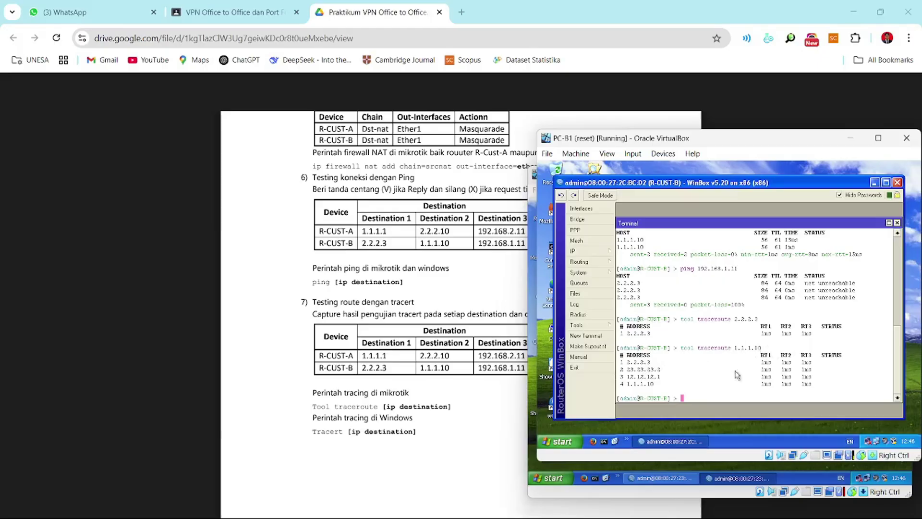
pyautogui.moveTo(655, 363); pyautogui.dragTo(623, 363)
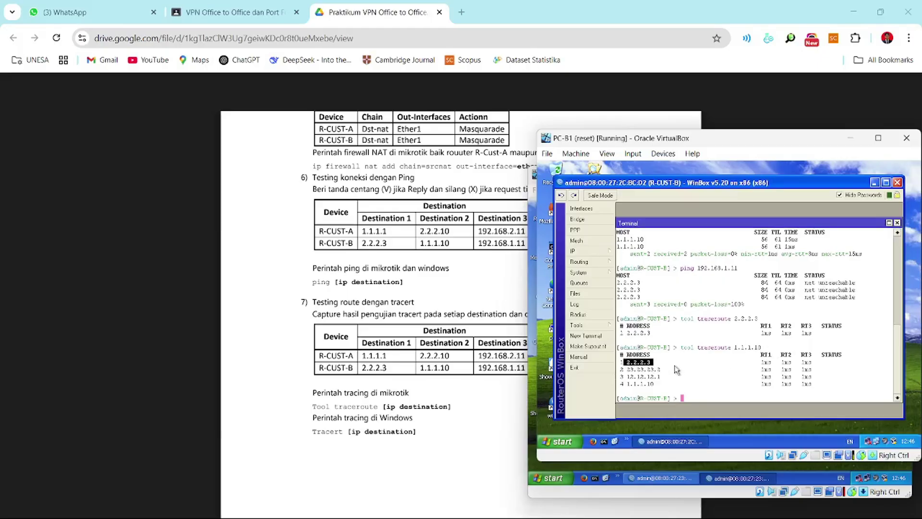
pyautogui.click(662, 377)
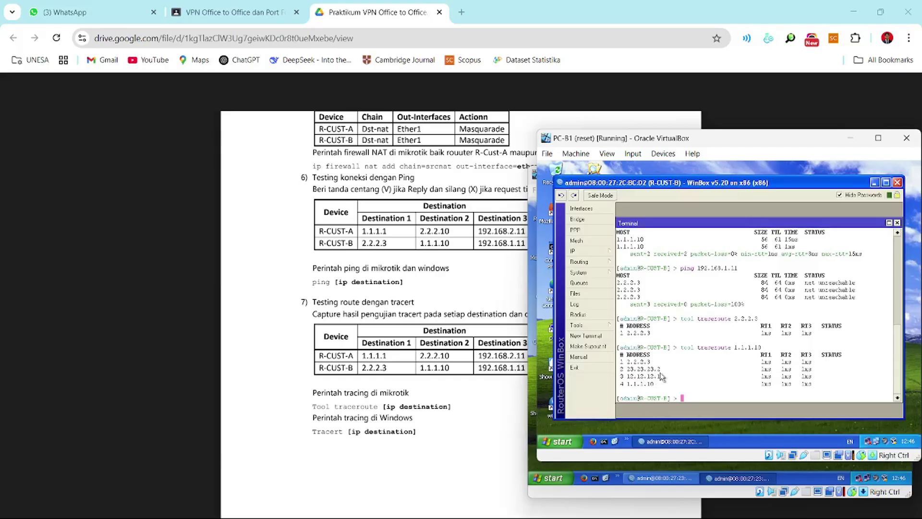
pyautogui.moveTo(672, 379); pyautogui.dragTo(626, 385)
pyautogui.click(632, 384)
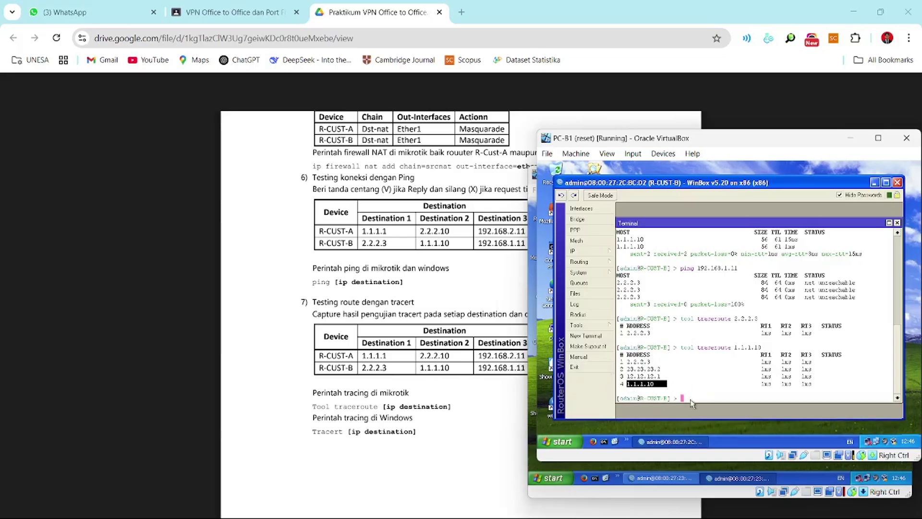
# Step: Run a tool traceroute from R-CUST-B to 192.168.1.11
pyautogui.click(706, 403)
pyautogui.press('Up')
pyautogui.press('BackSpace')
pyautogui.press('BackSpace')
pyautogui.press('BackSpace')
pyautogui.press('BackSpace')
pyautogui.press('BackSpace')
pyautogui.press('BackSpace')
pyautogui.press('BackSpace')
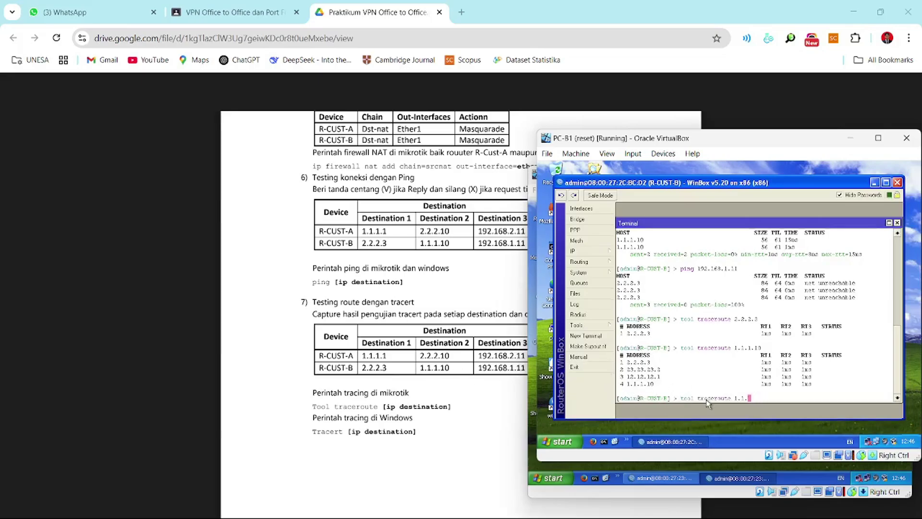
pyautogui.write('92.168.1.11')
pyautogui.press('Return')
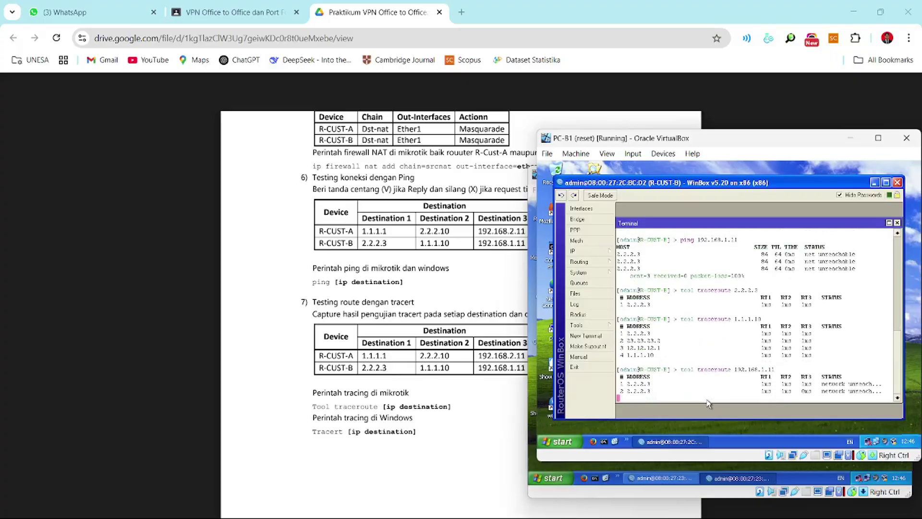
# Step: Return to the PC-A1 virtual machine and run a tool traceroute to 192.168.2.11 in the R-CUST-A terminal
pyautogui.click(660, 475)
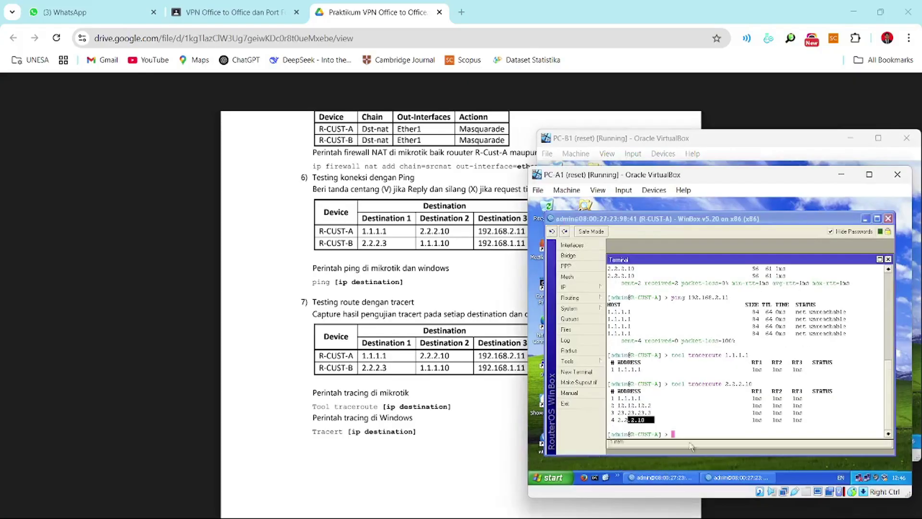
pyautogui.click(698, 409)
pyautogui.press('Up')
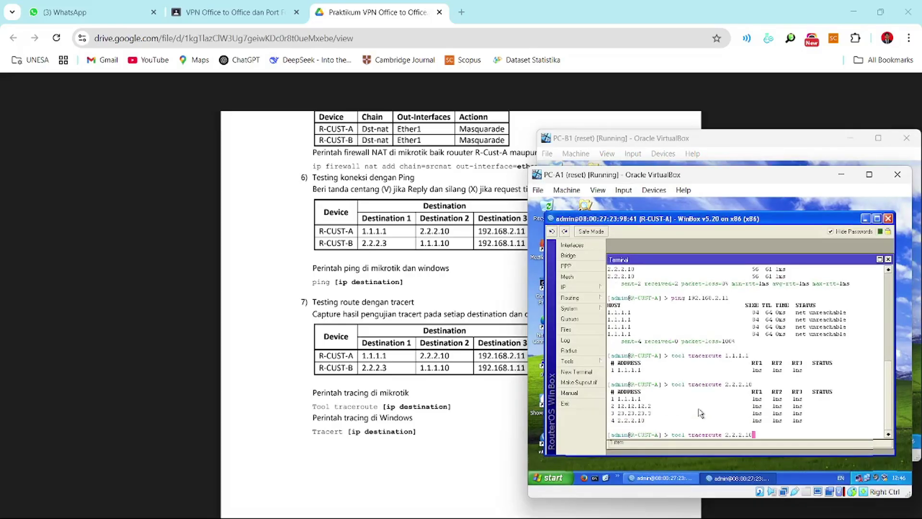
pyautogui.press('BackSpace')
pyautogui.press('BackSpace')
pyautogui.press('BackSpace')
pyautogui.press('BackSpace')
pyautogui.press('BackSpace')
pyautogui.press('BackSpace')
pyautogui.press('BackSpace')
pyautogui.press('BackSpace')
pyautogui.write('192.168.2.11')
pyautogui.press('Return')
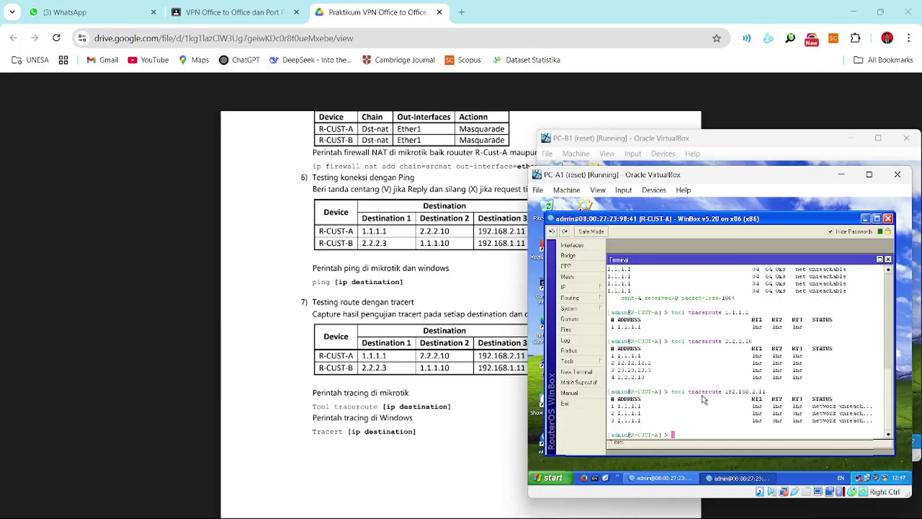
# Step: Open a Windows Command Prompt on PC-A1 and run tracert to 1.1.1.1 and 2.2.2.10
pyautogui.click(595, 478)
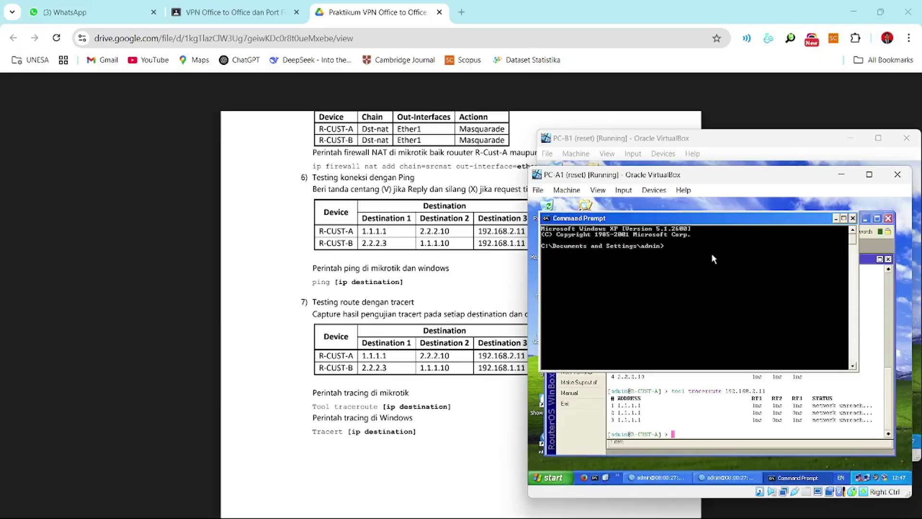
pyautogui.write('tracert 1.1.1')
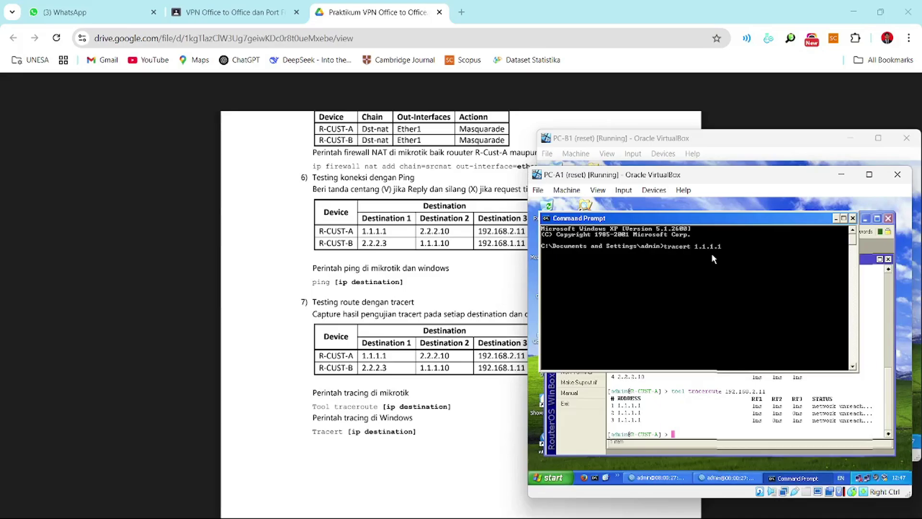
pyautogui.write('.1')
pyautogui.press('Return')
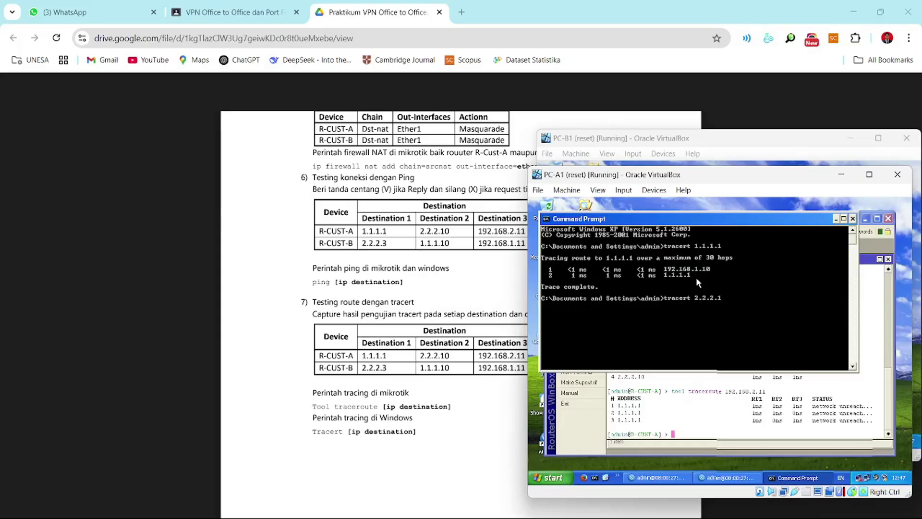
pyautogui.write('0')
pyautogui.press('Return')
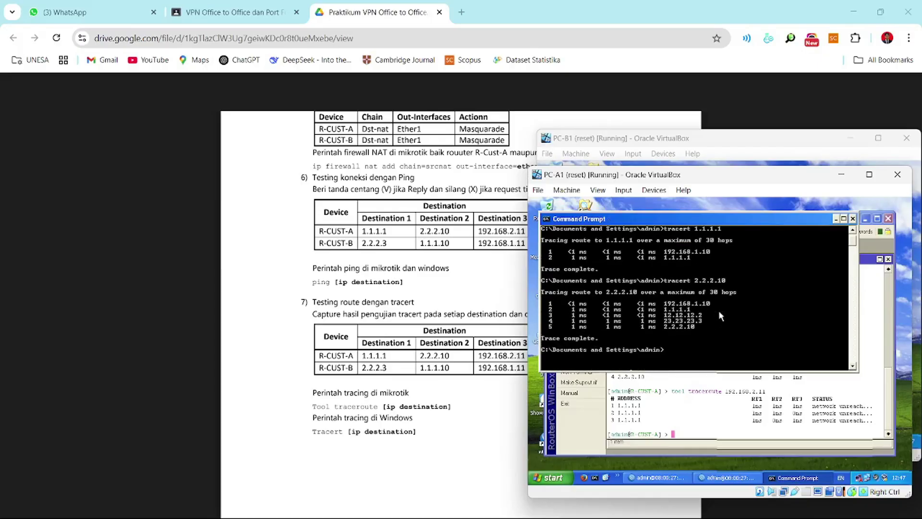
# Step: Run tracert to 192.168.2.11 in PC-A1's Command Prompt and close that window
pyautogui.press('Up')
pyautogui.press('BackSpace')
pyautogui.press('BackSpace')
pyautogui.press('BackSpace')
pyautogui.press('BackSpace')
pyautogui.press('BackSpace')
pyautogui.press('BackSpace')
pyautogui.press('BackSpace')
pyautogui.press('BackSpace')
pyautogui.press('Return')
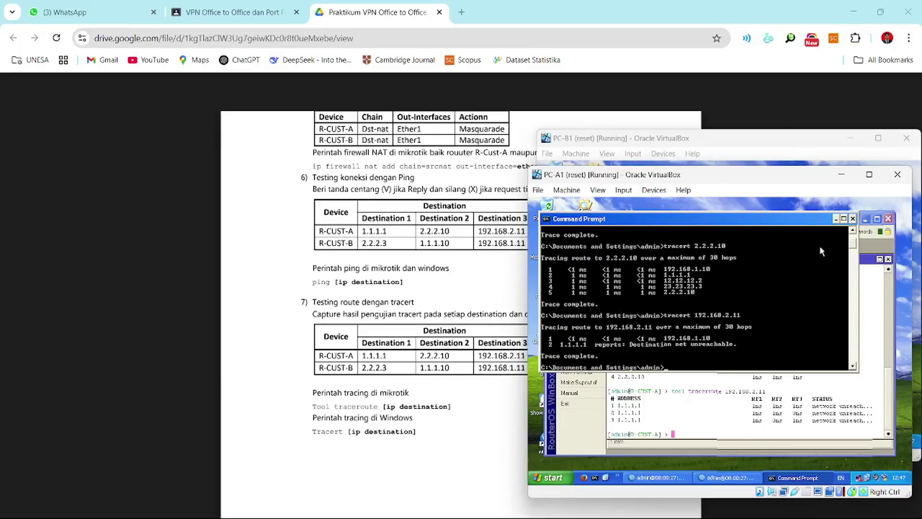
pyautogui.click(853, 219)
# Step: Show section 8 of the PDF on the PPTP VPN server and place the PC-A1 window beside PC-B1
pyautogui.scroll(-10, 365, 340)
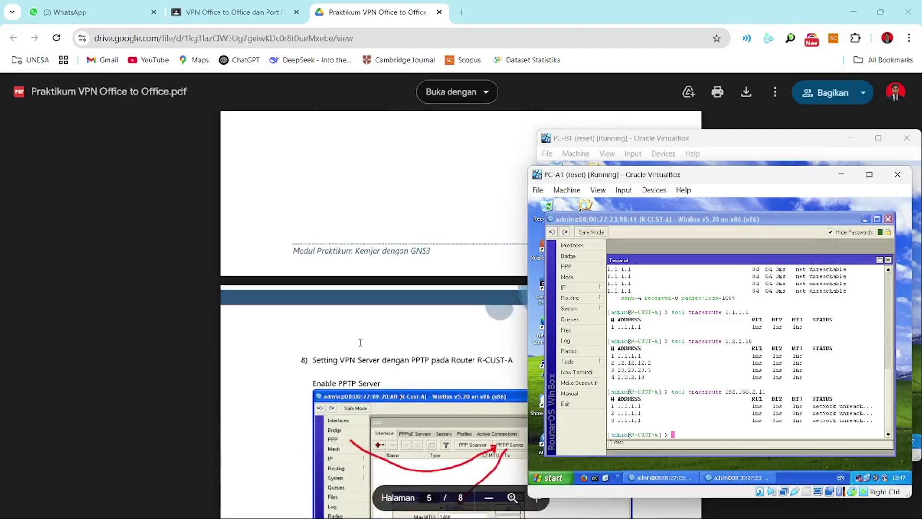
pyautogui.scroll(-3, 360, 343)
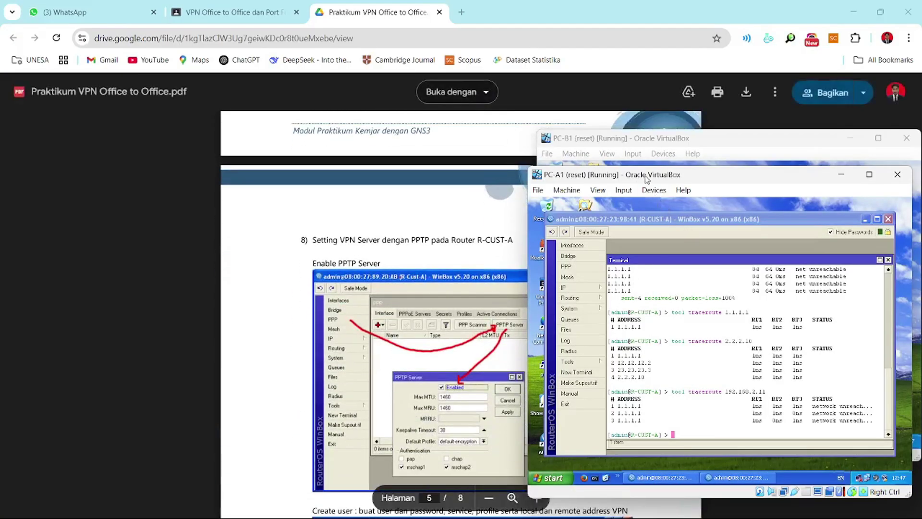
pyautogui.moveTo(645, 178); pyautogui.dragTo(272, 137)
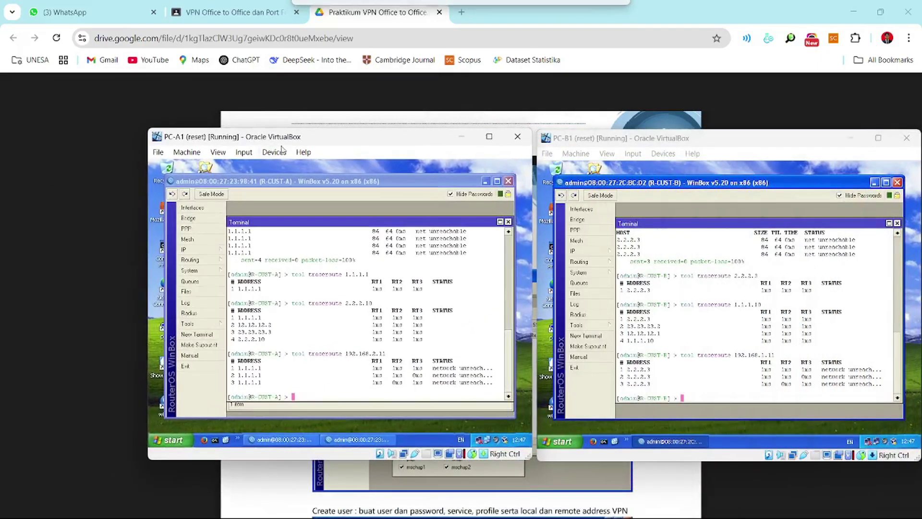
# Step: Close the Terminal, Firewall and Route List windows in R-CUST-A's WinBox session
pyautogui.click(508, 221)
pyautogui.click(749, 232)
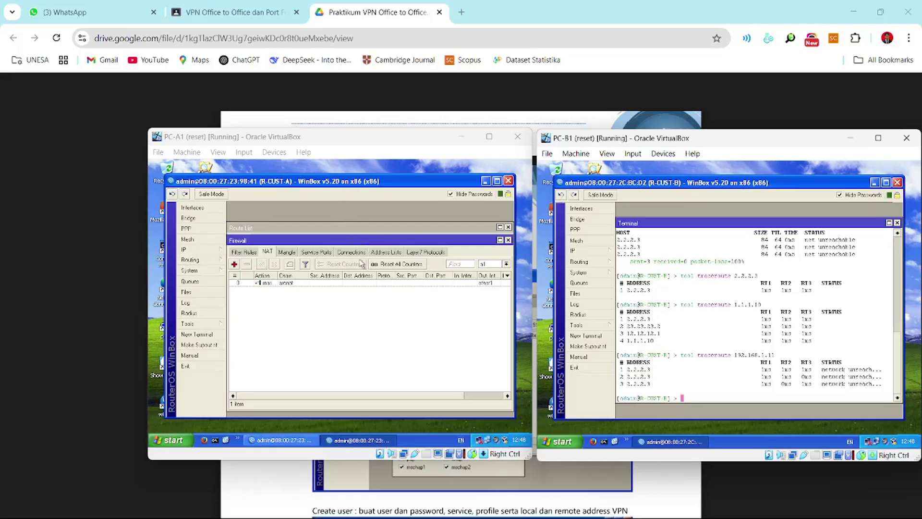
pyautogui.click(508, 240)
pyautogui.click(508, 227)
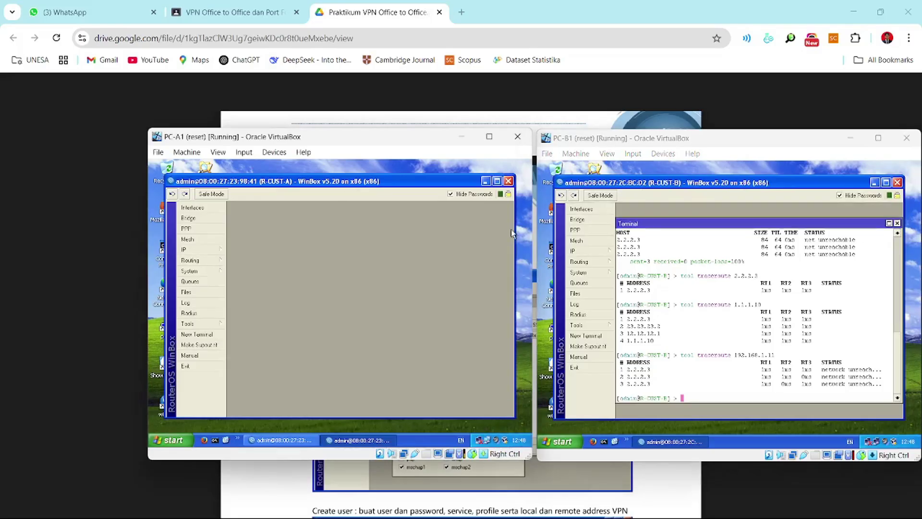
# Step: Enable the PPTP server in R-CUST-A's PPP settings
pyautogui.click(201, 230)
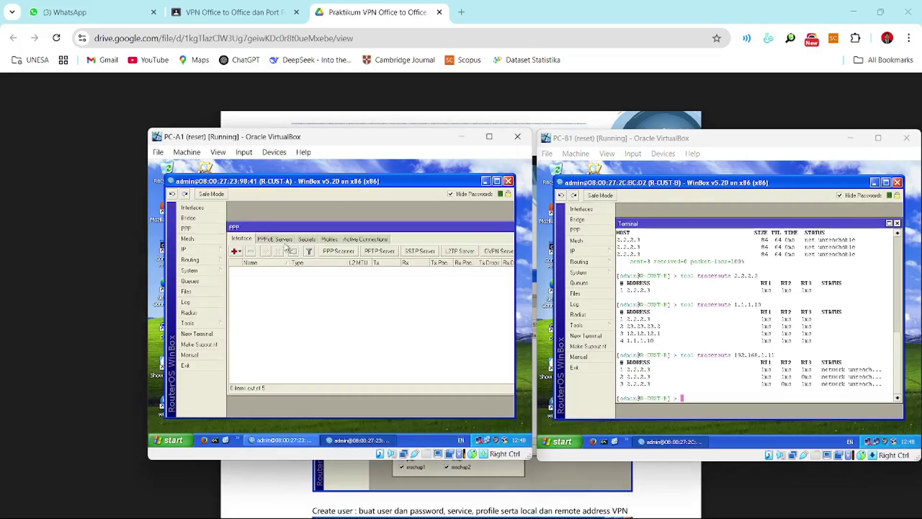
pyautogui.click(379, 252)
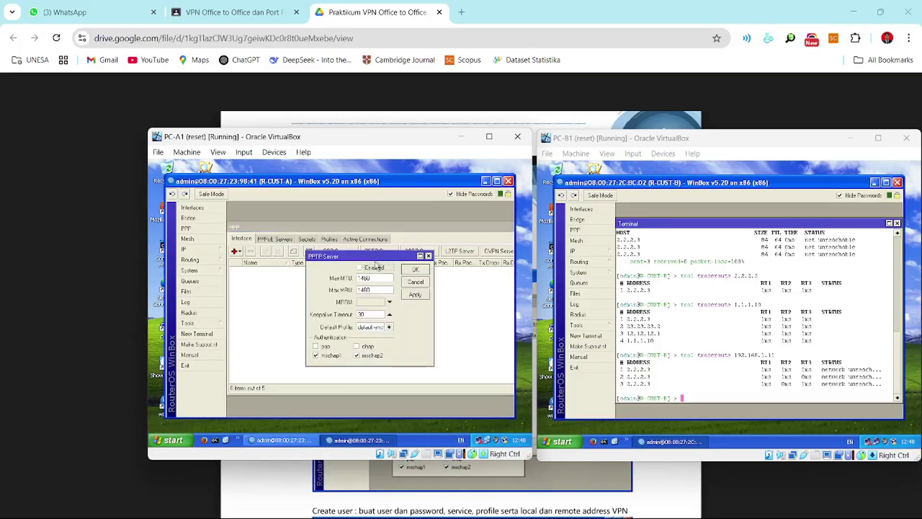
pyautogui.click(415, 269)
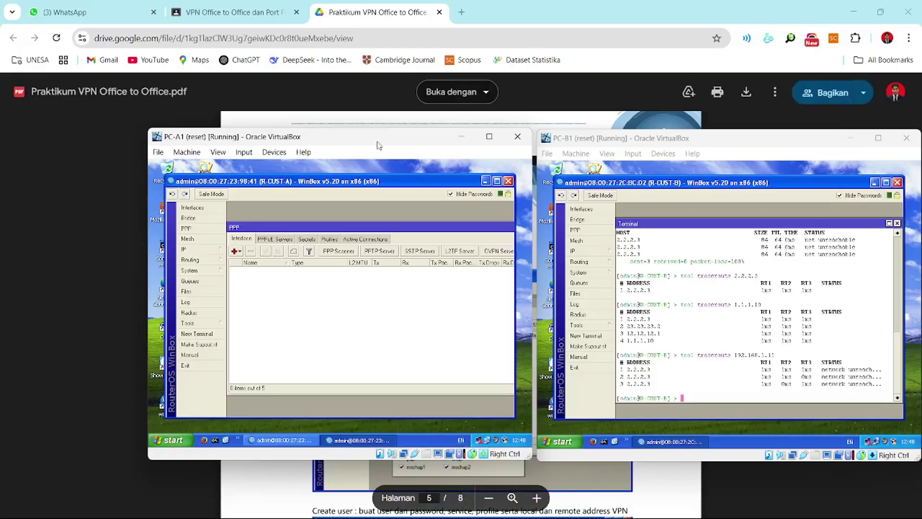
# Step: Start a new PPP secret on R-CUST-A with the name user1 and enter its password, following the PDF's Create user section
pyautogui.moveTo(375, 143); pyautogui.dragTo(762, 161)
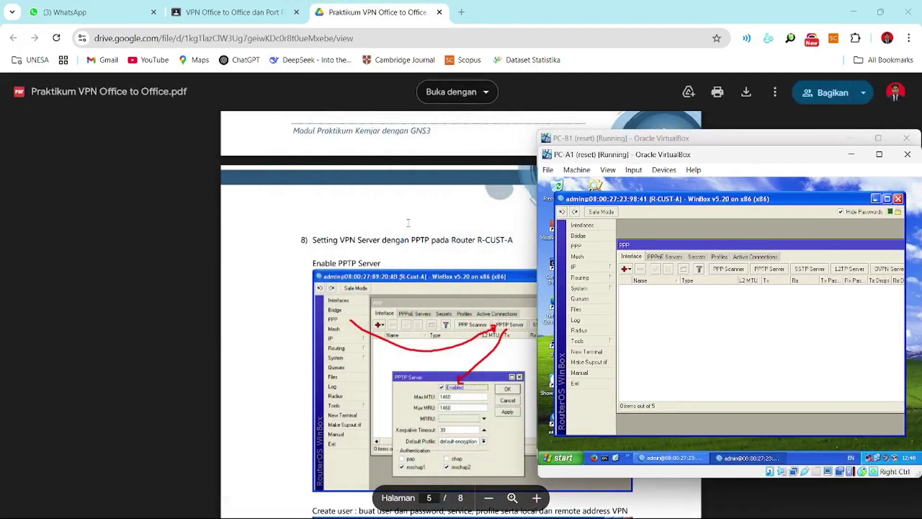
pyautogui.scroll(-6, 408, 223)
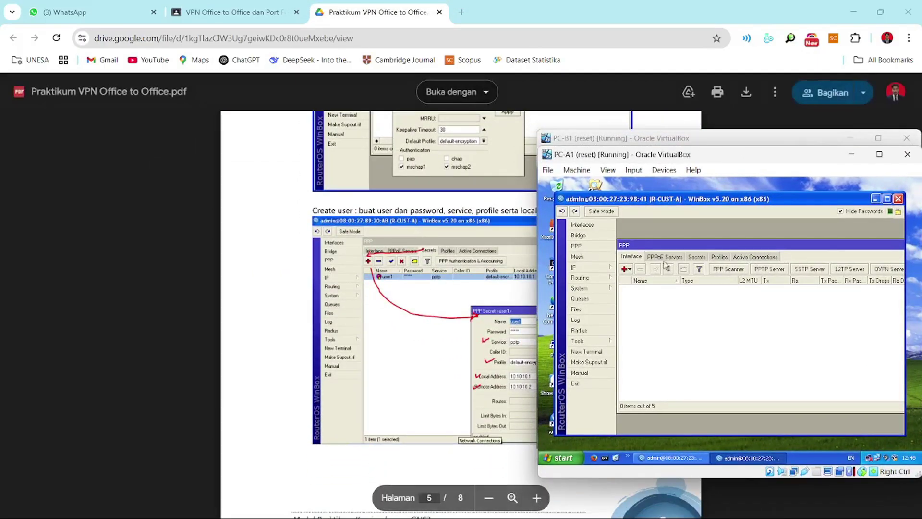
pyautogui.click(697, 257)
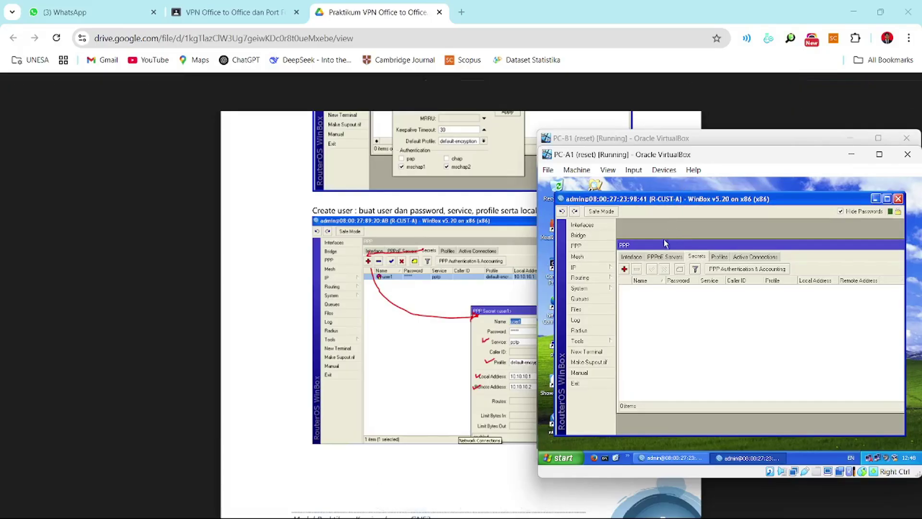
pyautogui.click(624, 268)
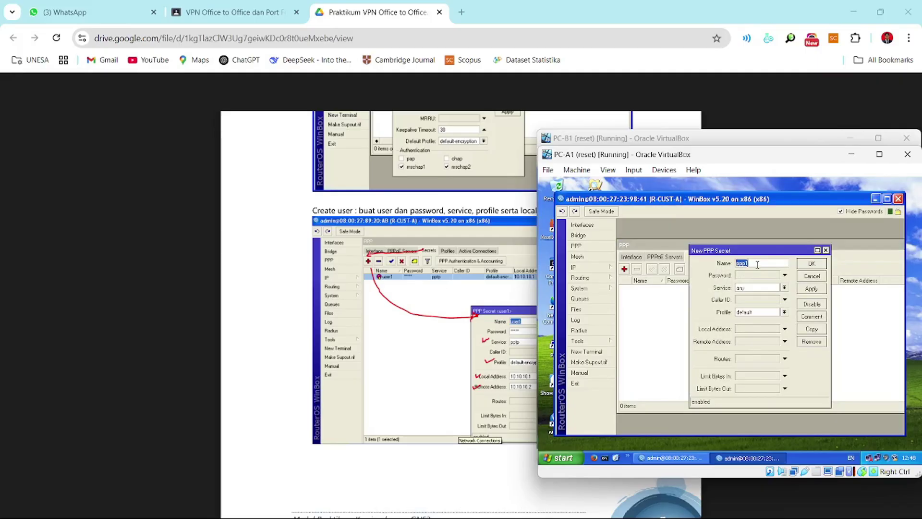
pyautogui.write('user1')
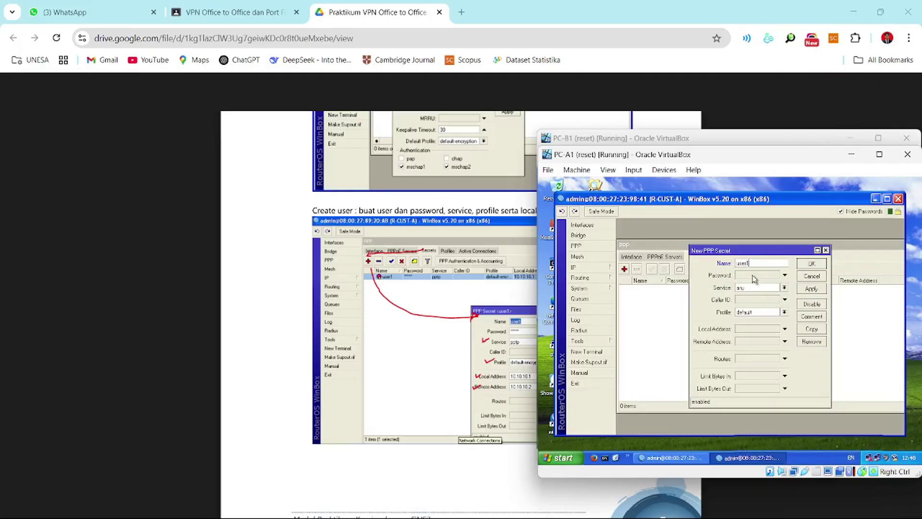
pyautogui.click(754, 275)
pyautogui.write('1')
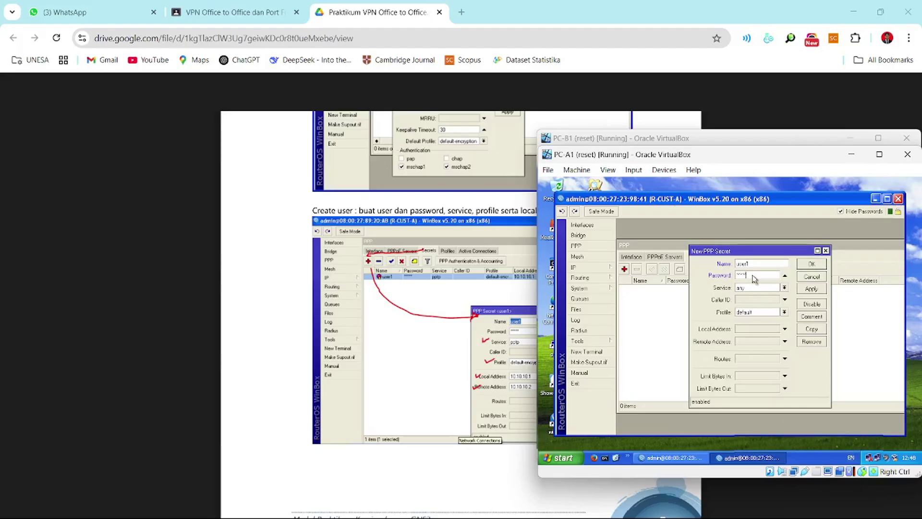
# Step: Set the secret's service to pptp, profile to default-encryption, local address to 10.10.10.1 and remote address to 10.10.10.2, and save it
pyautogui.click(784, 287)
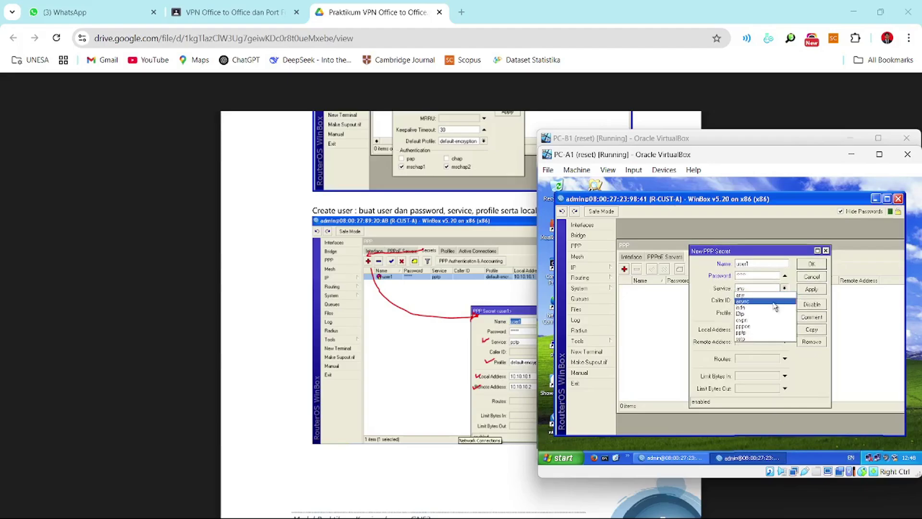
pyautogui.click(761, 329)
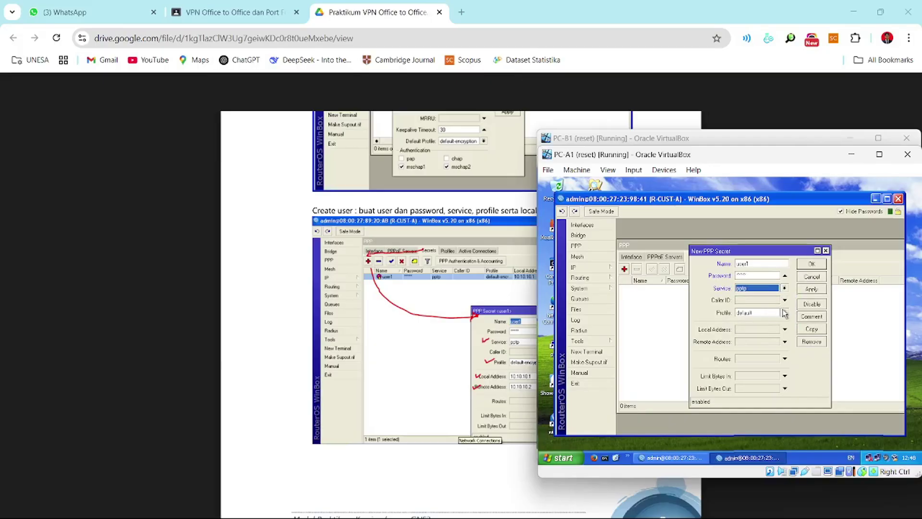
pyautogui.click(784, 313)
pyautogui.click(775, 327)
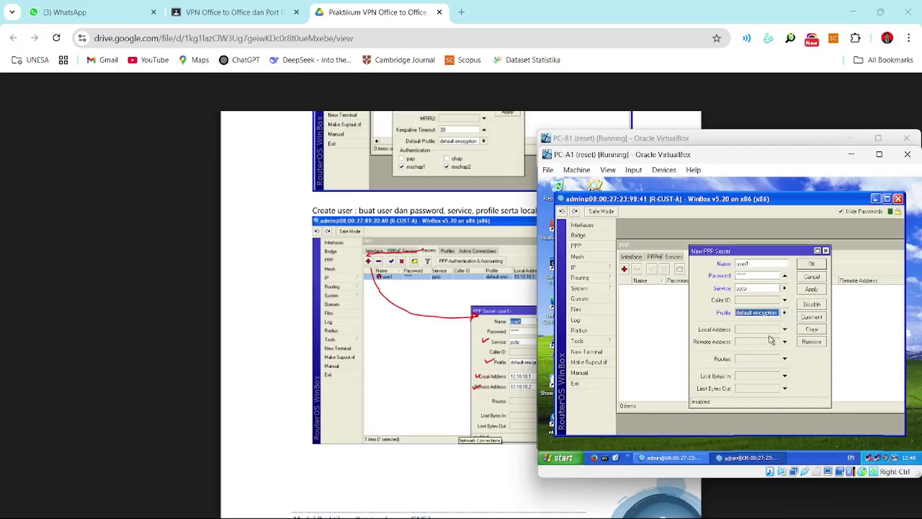
pyautogui.click(764, 329)
pyautogui.write('10.10.10.1')
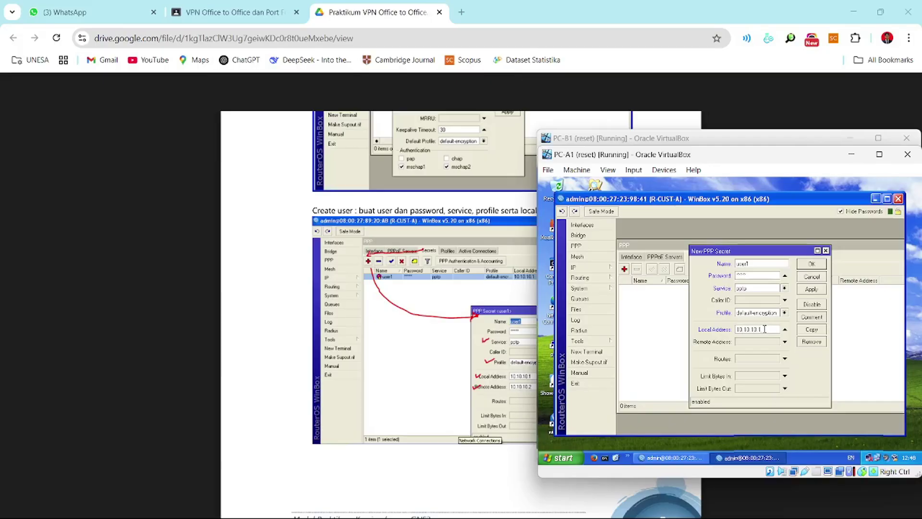
pyautogui.click(764, 342)
pyautogui.write('10.10.10.2')
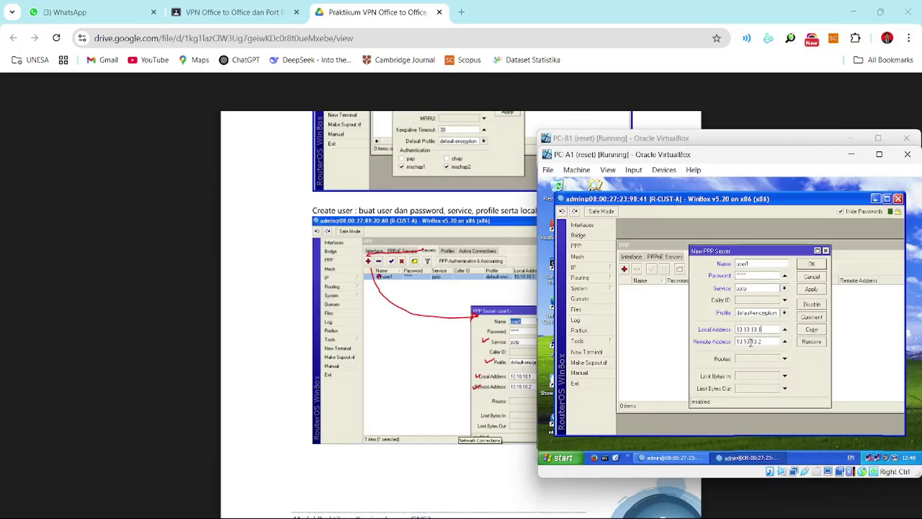
pyautogui.click(806, 265)
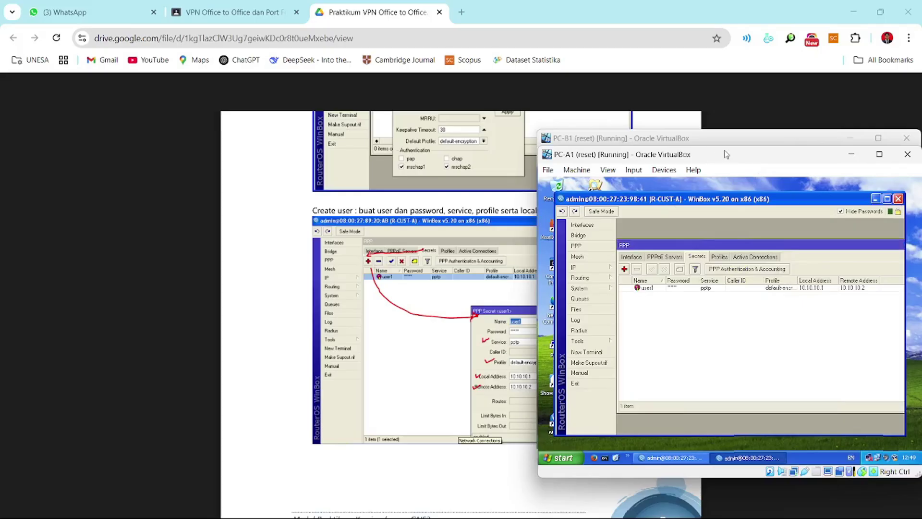
# Step: Start a new PPTP Client interface in R-CUST-B's PPP settings and open its dial-out settings
pyautogui.moveTo(736, 154); pyautogui.dragTo(344, 120)
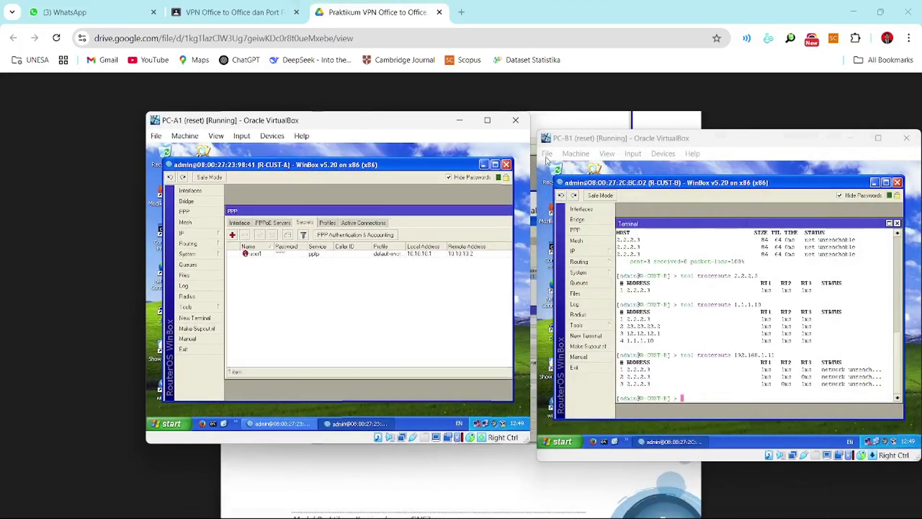
pyautogui.click(591, 230)
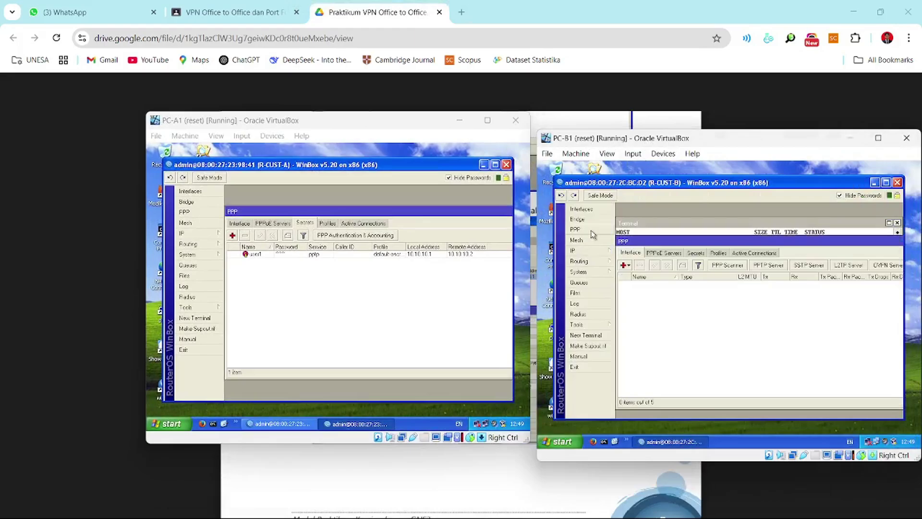
pyautogui.click(629, 267)
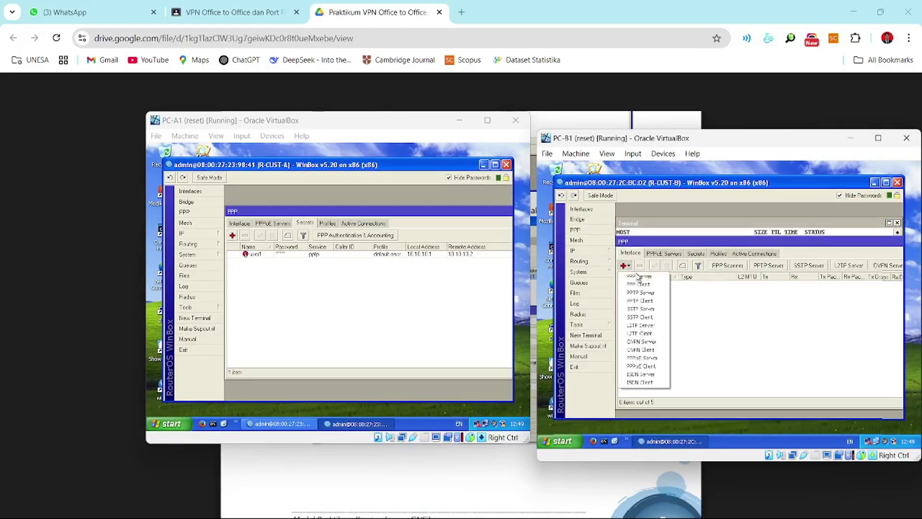
pyautogui.click(643, 301)
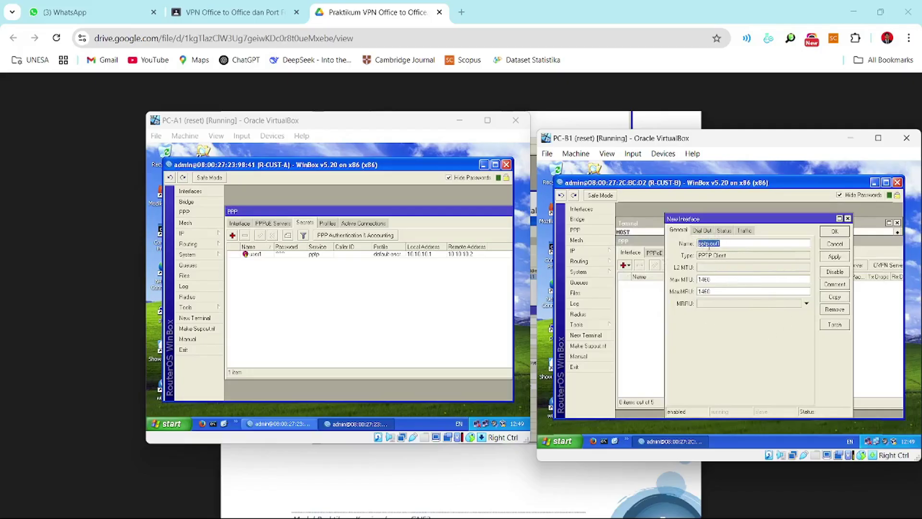
pyautogui.click(706, 230)
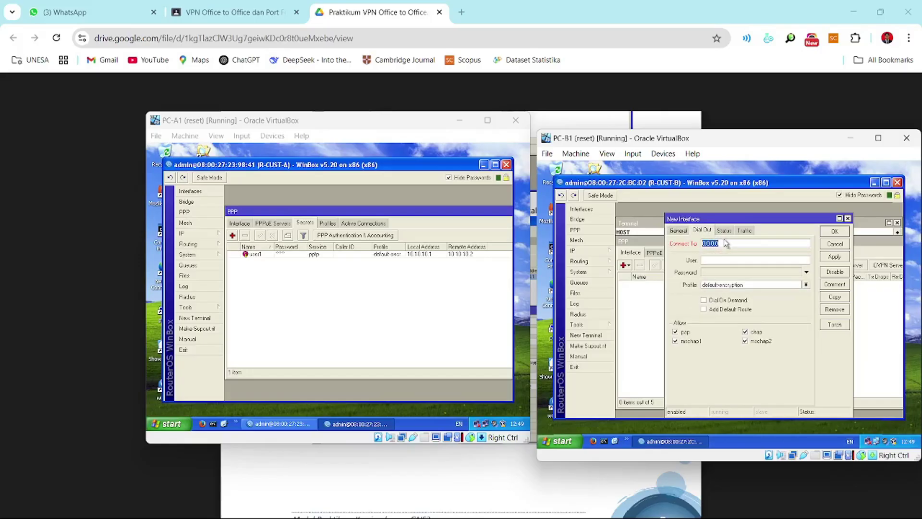
# Step: Show section 9 of the PDF and set the PPTP client's Connect To address to 1.1.1.10
pyautogui.write('1.1.1')
pyautogui.moveTo(373, 122); pyautogui.dragTo(140, 159)
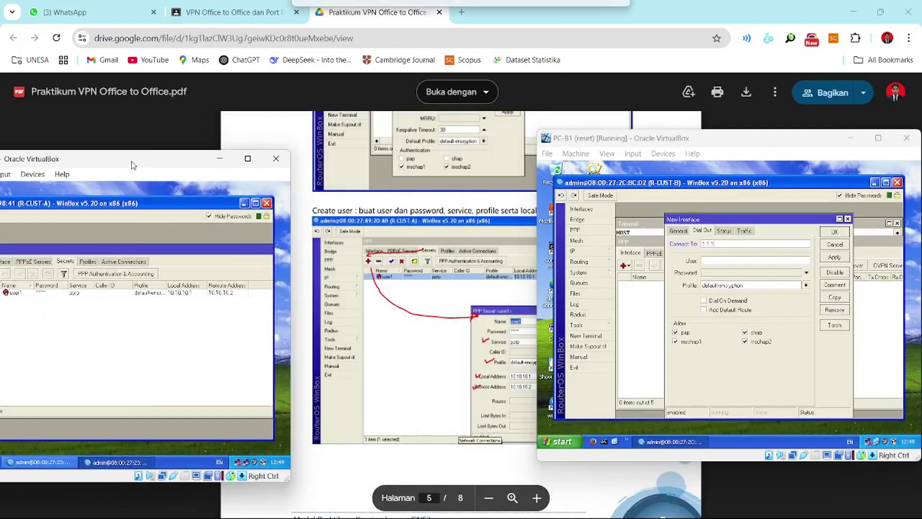
pyautogui.scroll(-5, 485, 311)
pyautogui.scroll(-1, 485, 311)
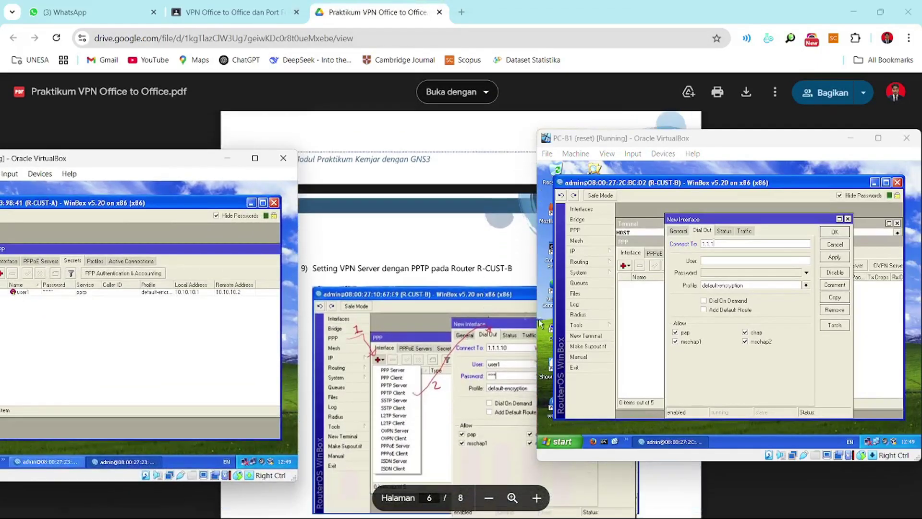
pyautogui.click(730, 243)
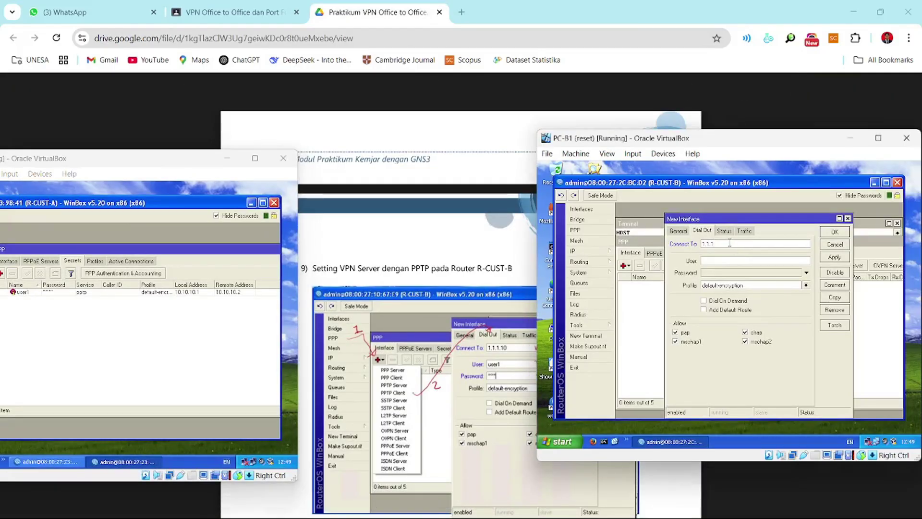
pyautogui.write('1.1.1.10')
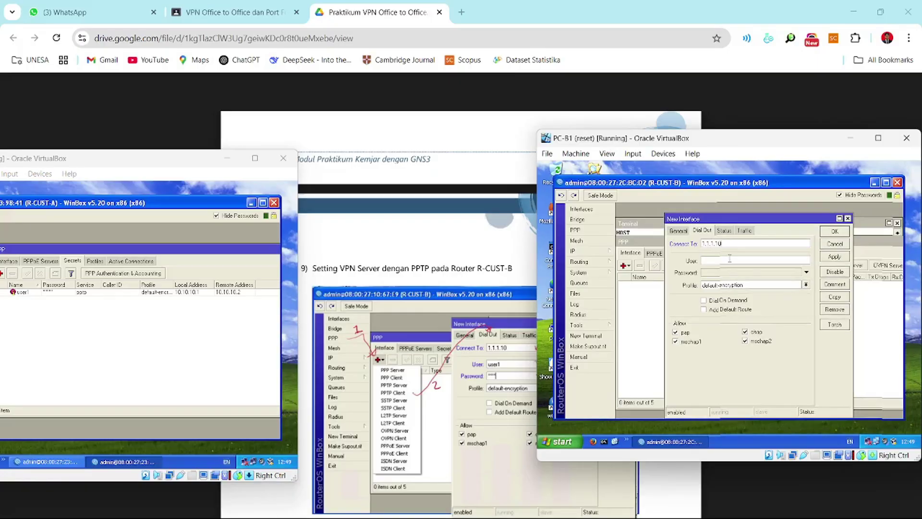
# Step: Enter user1 and the account password for the PPTP client on R-CUST-B and save the interface
pyautogui.click(711, 259)
pyautogui.click(718, 273)
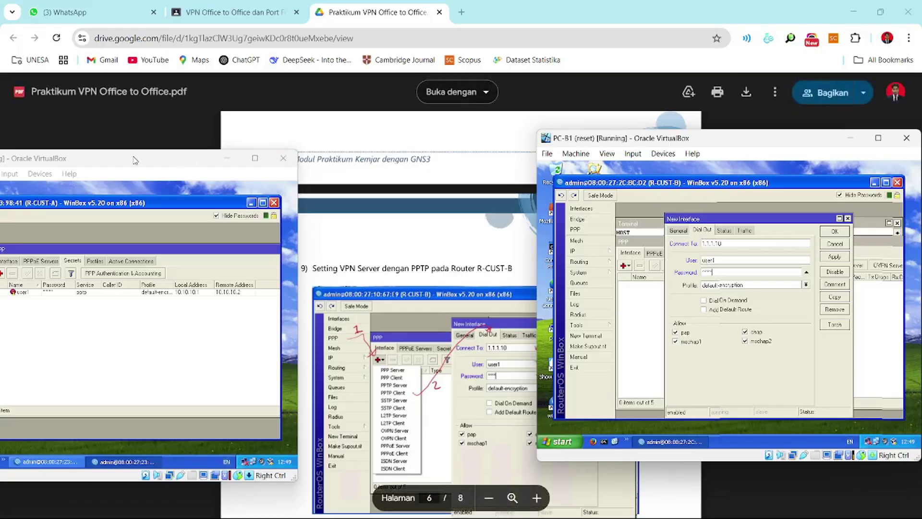
pyautogui.moveTo(120, 158); pyautogui.dragTo(219, 149)
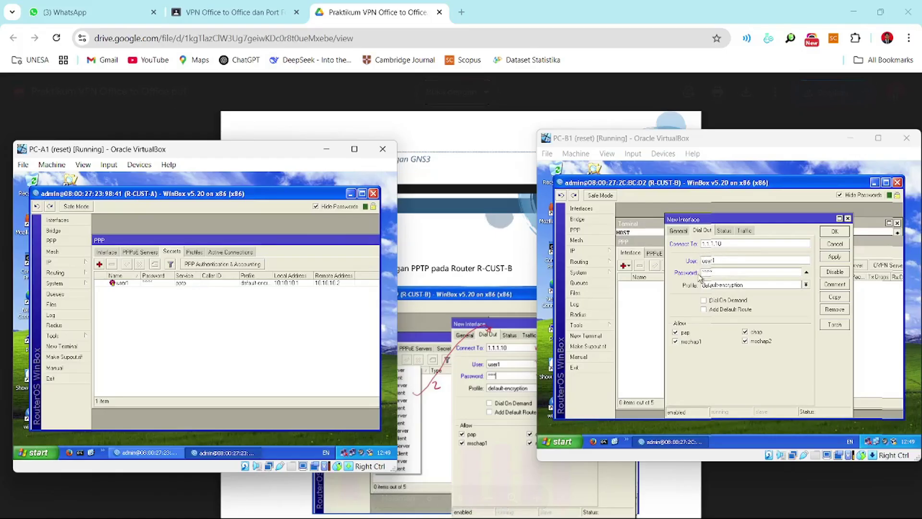
pyautogui.scroll(-5, 508, 314)
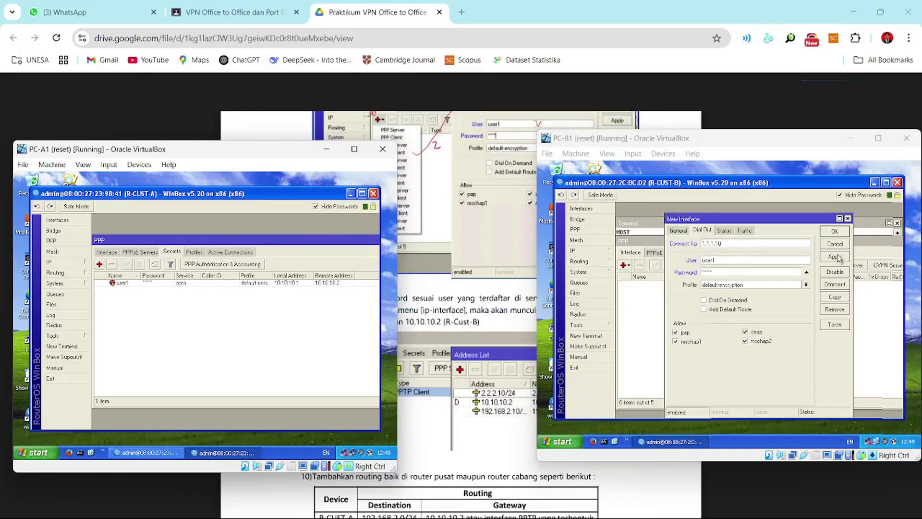
pyautogui.click(836, 232)
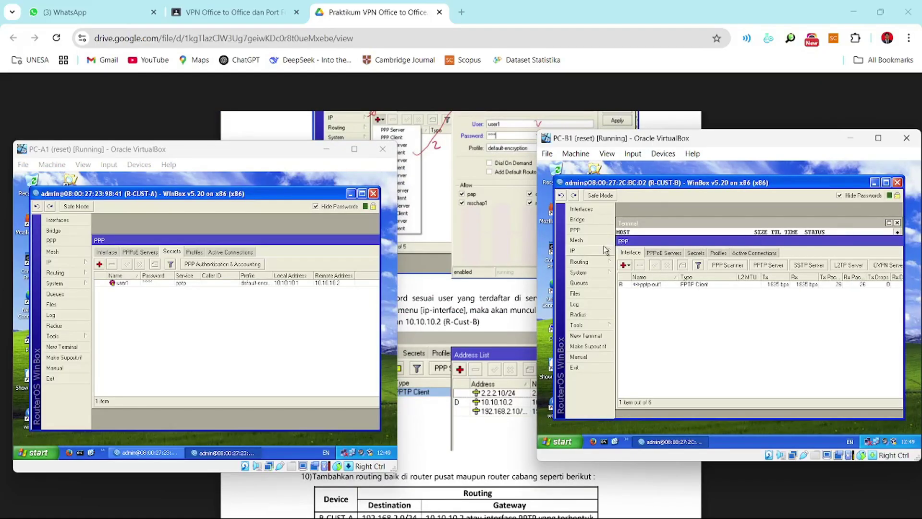
# Step: Open the IP address lists of R-CUST-B and R-CUST-A and compare the addresses on their PPTP interfaces
pyautogui.moveTo(606, 250)
pyautogui.click(633, 228)
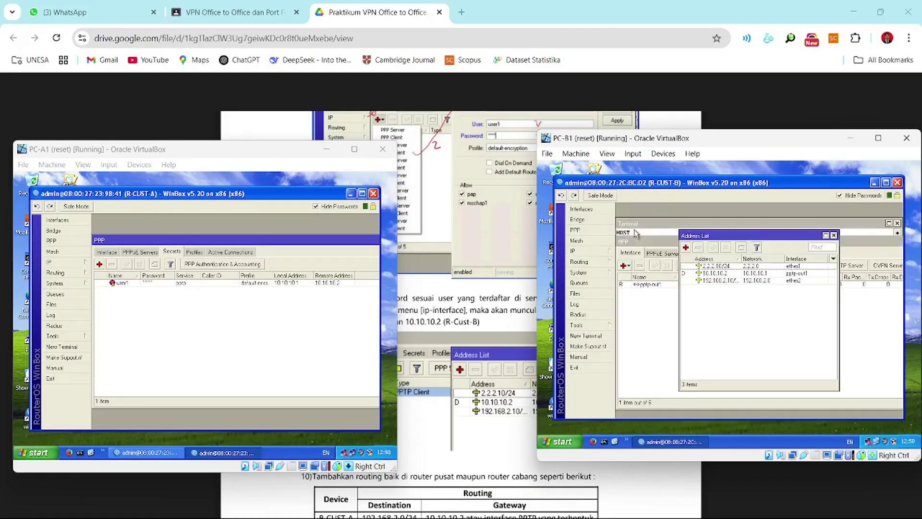
pyautogui.click(708, 273)
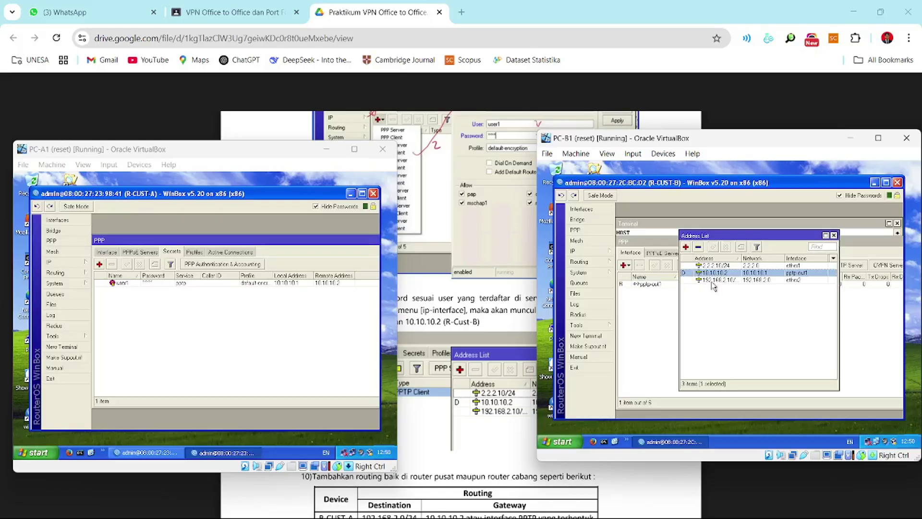
pyautogui.click(62, 263)
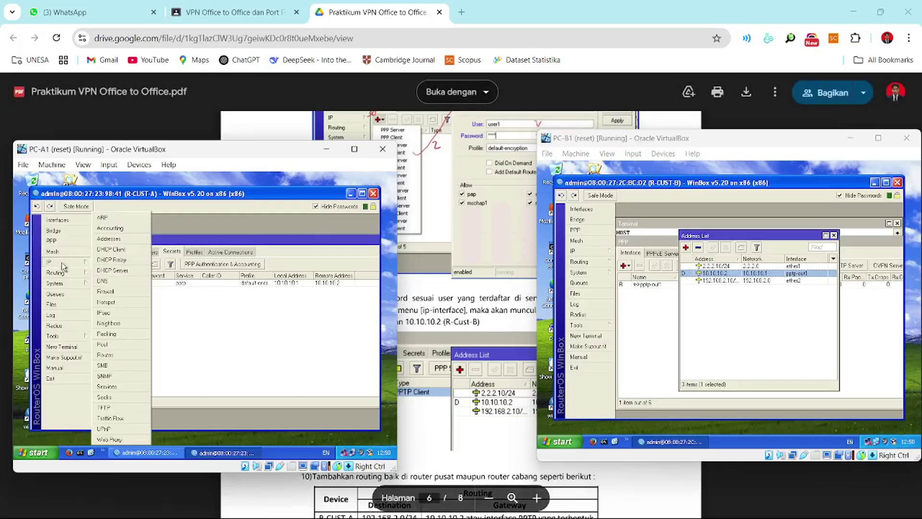
pyautogui.click(120, 238)
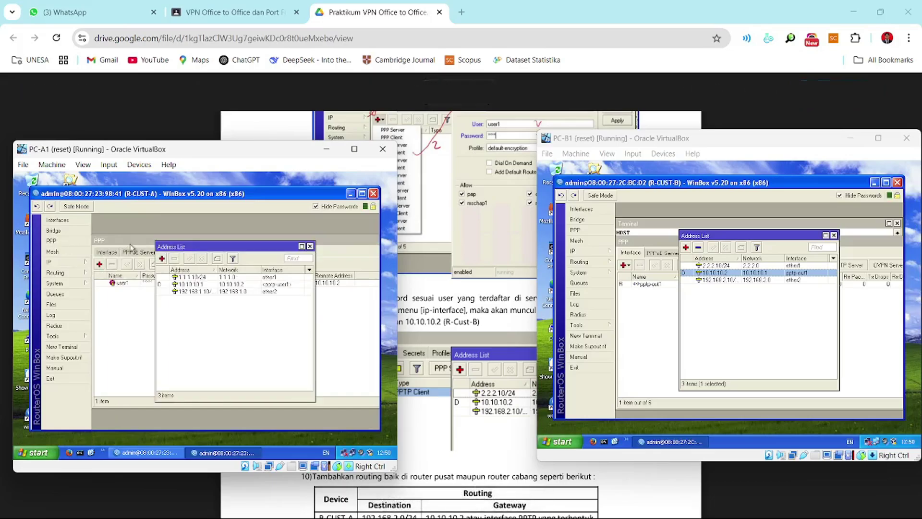
pyautogui.click(197, 284)
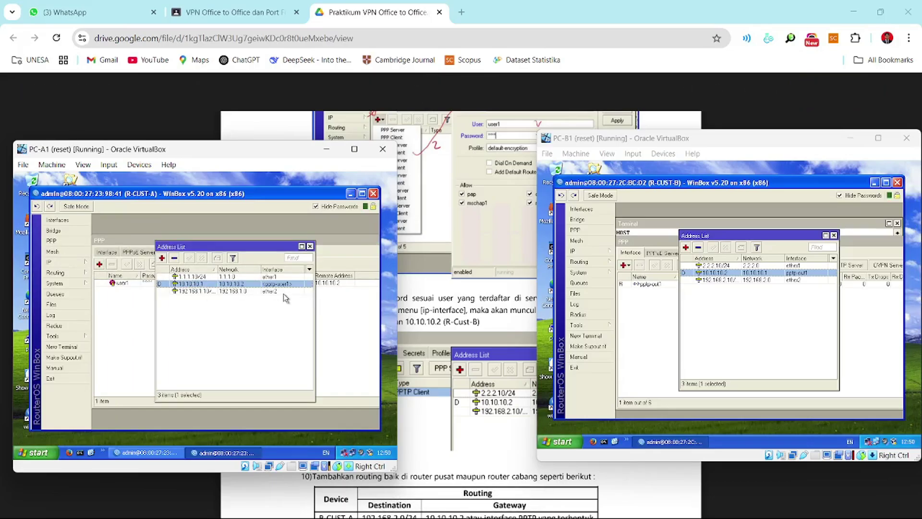
pyautogui.click(734, 302)
pyautogui.click(725, 273)
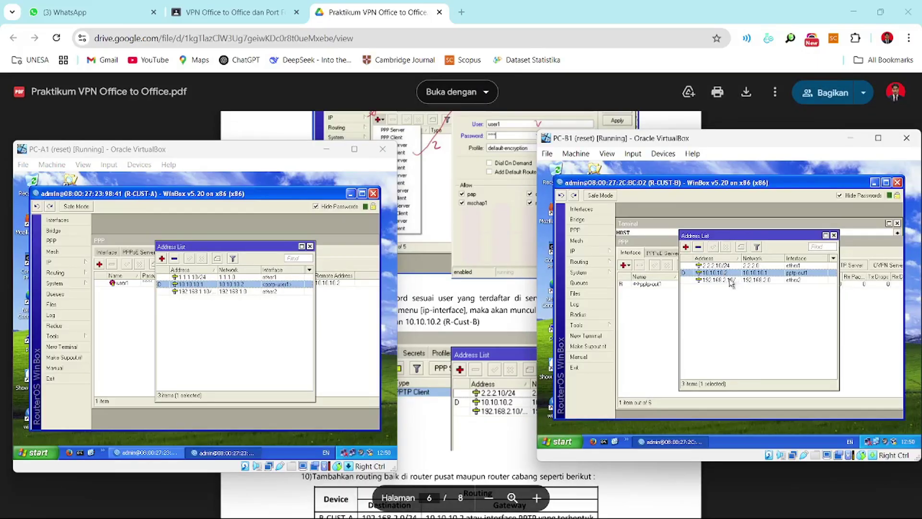
# Step: Arrange R-CUST-A's Address List above its PPP window and show the routing table in section 10 of the PDF
pyautogui.click(144, 307)
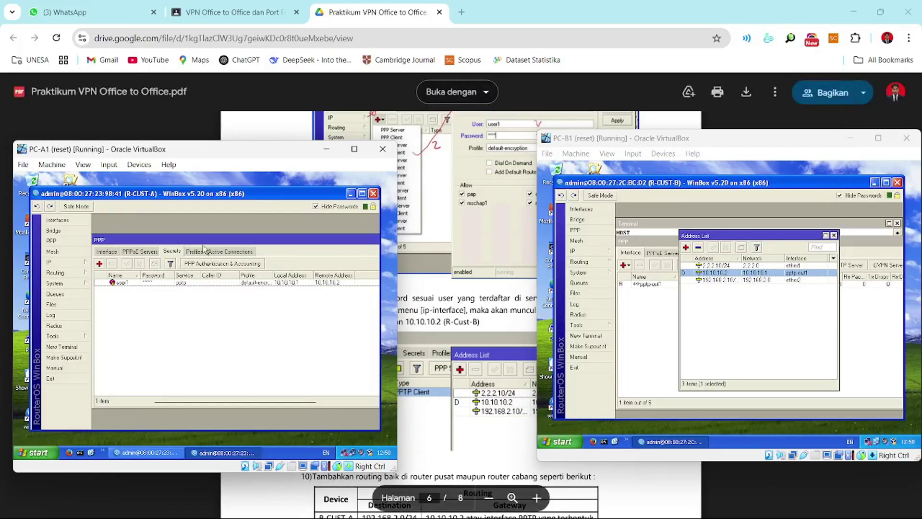
pyautogui.moveTo(230, 245); pyautogui.dragTo(230, 313)
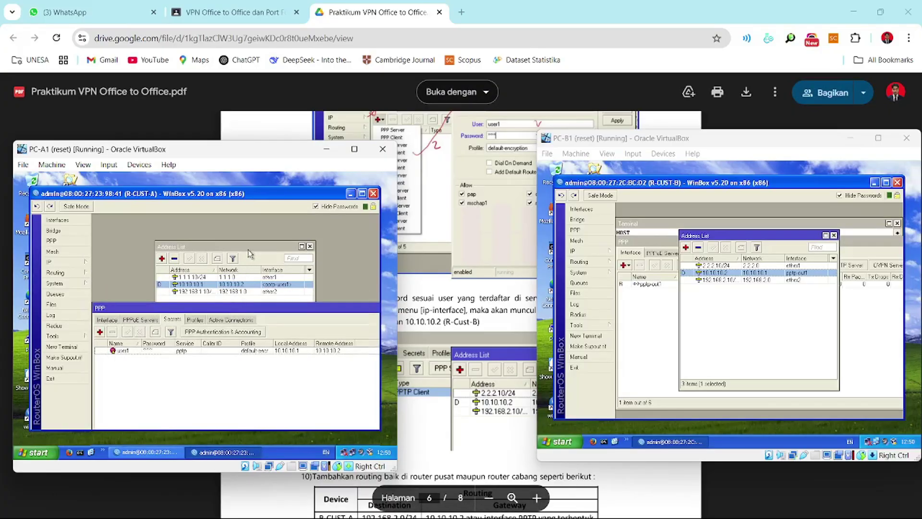
pyautogui.click(248, 243)
pyautogui.moveTo(248, 244); pyautogui.dragTo(249, 222)
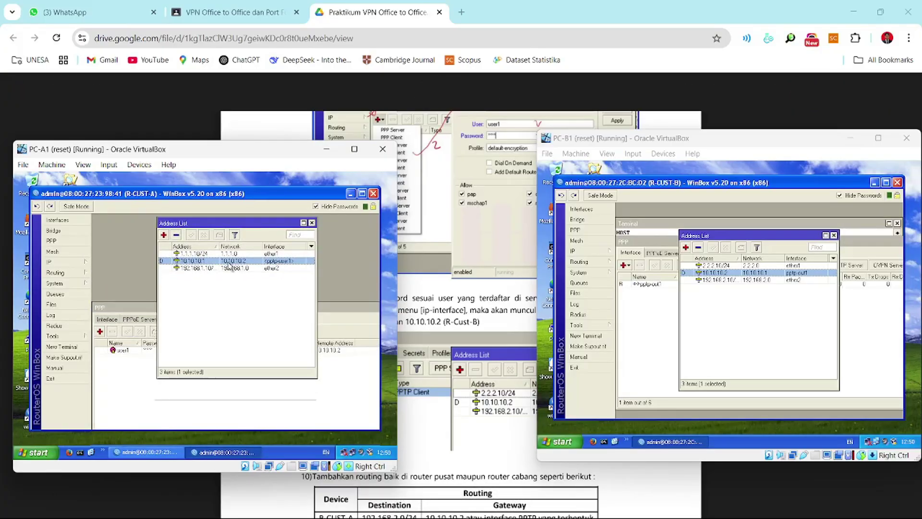
pyautogui.scroll(-1, 468, 312)
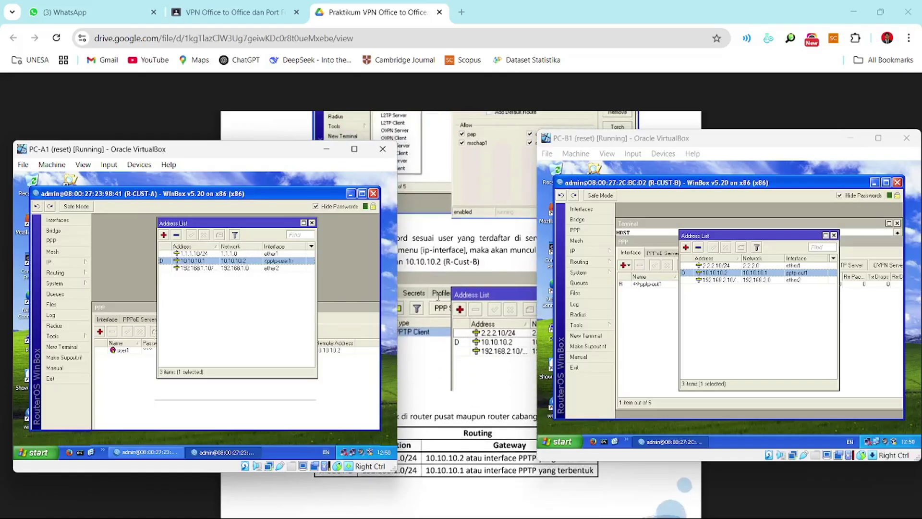
# Step: Test the connection from PC-B1 by pinging 192.168.1.11 in a command prompt, stop the ping and close the prompt
pyautogui.scroll(1, 511, 341)
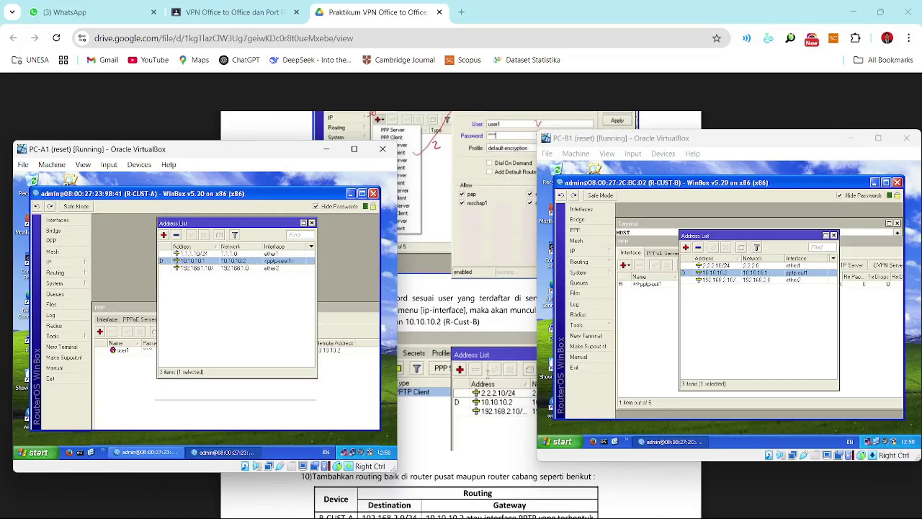
pyautogui.scroll(-1, 480, 374)
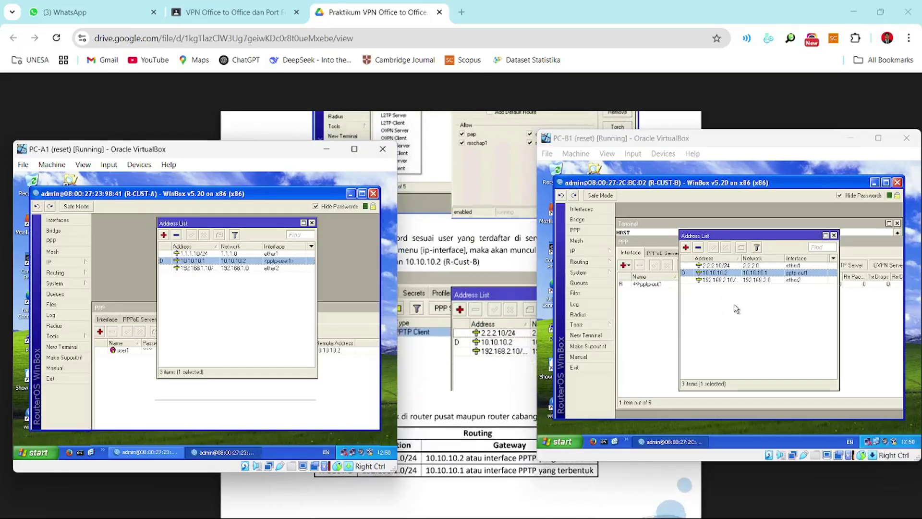
pyautogui.click(603, 441)
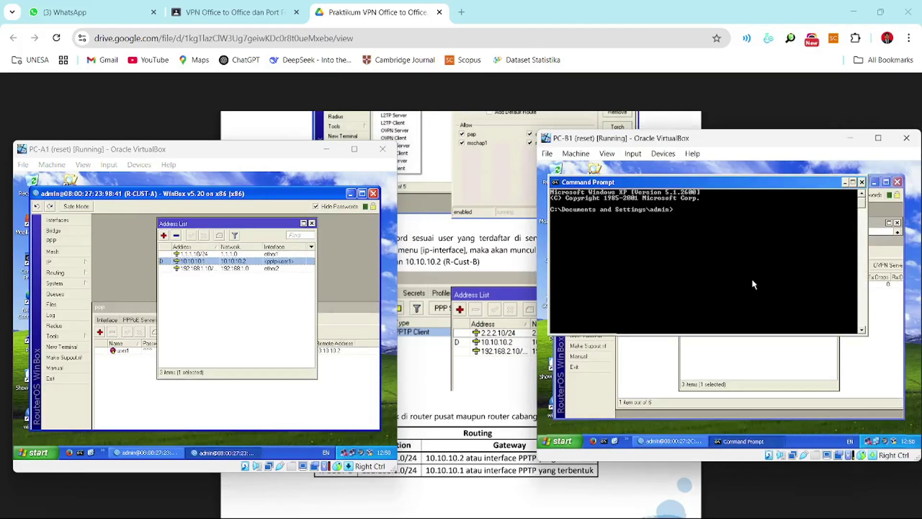
pyautogui.write('ping 192.168.1.11')
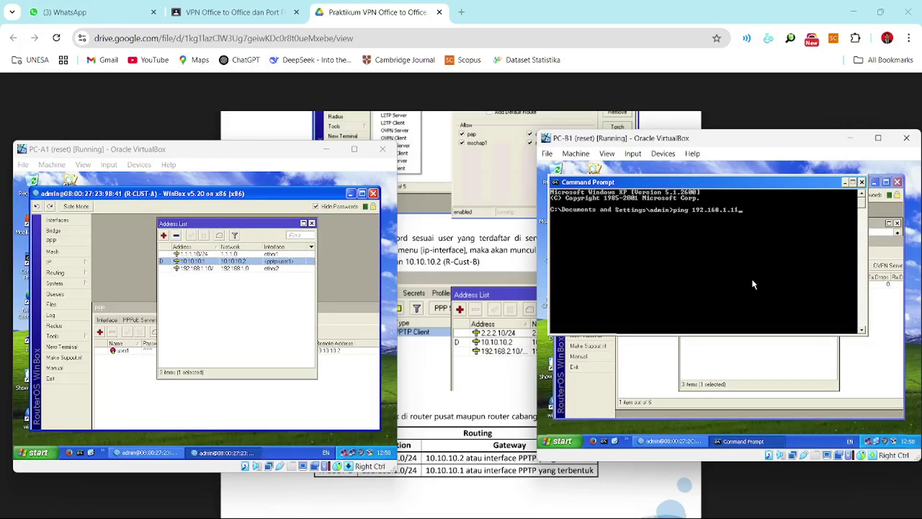
pyautogui.press('Return')
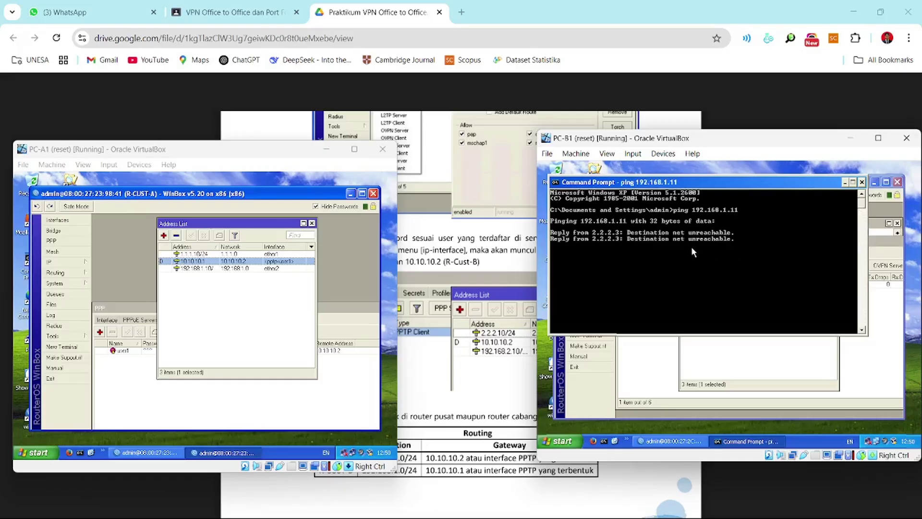
pyautogui.hotkey('ctrl', 'c')
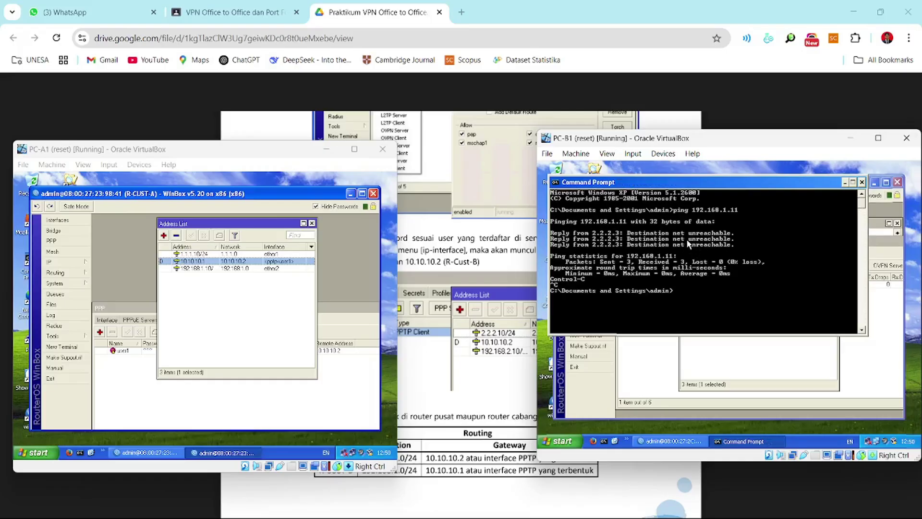
pyautogui.click(861, 183)
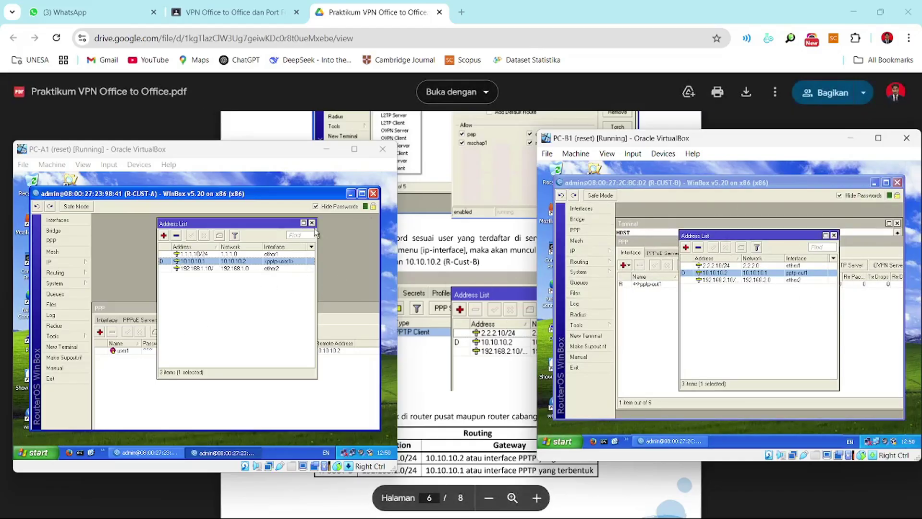
pyautogui.scroll(5, 455, 272)
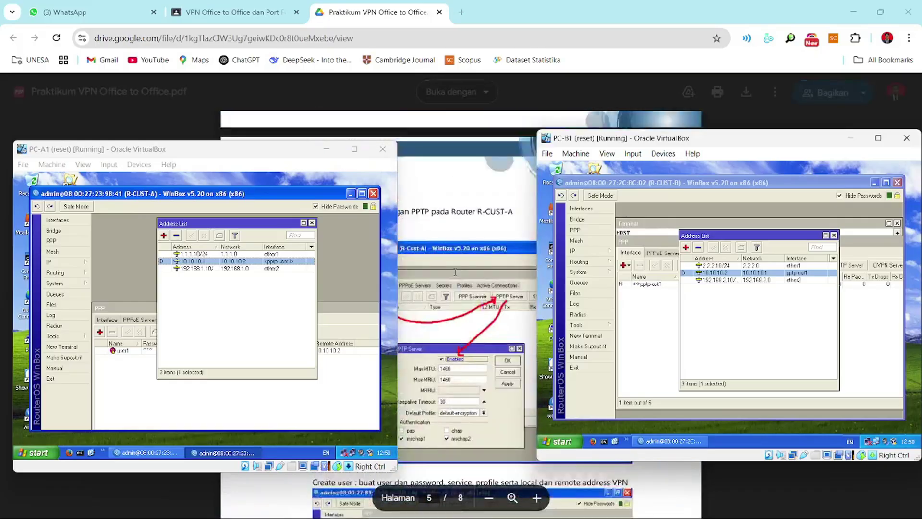
# Step: Read the practical guide's PPTP address check and the routing table for R-CUST-A and R-CUST-B
pyautogui.scroll(-10, 455, 272)
pyautogui.scroll(10, 454, 288)
pyautogui.scroll(-10, 451, 312)
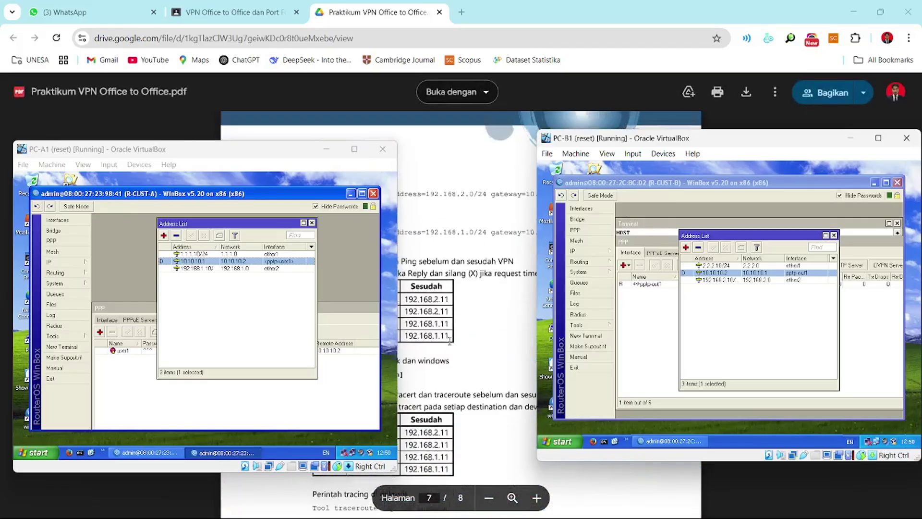
pyautogui.scroll(8, 450, 341)
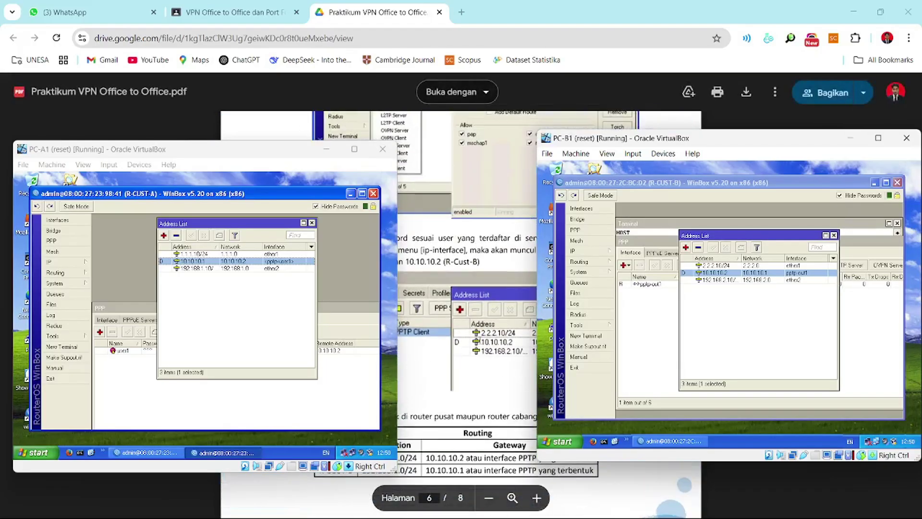
pyautogui.scroll(1, 480, 341)
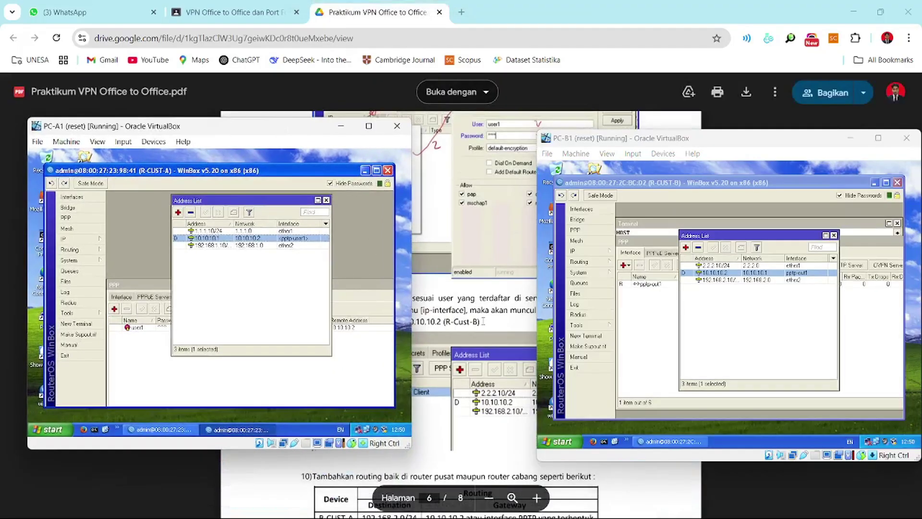
pyautogui.scroll(-1, 480, 331)
pyautogui.scroll(1, 458, 389)
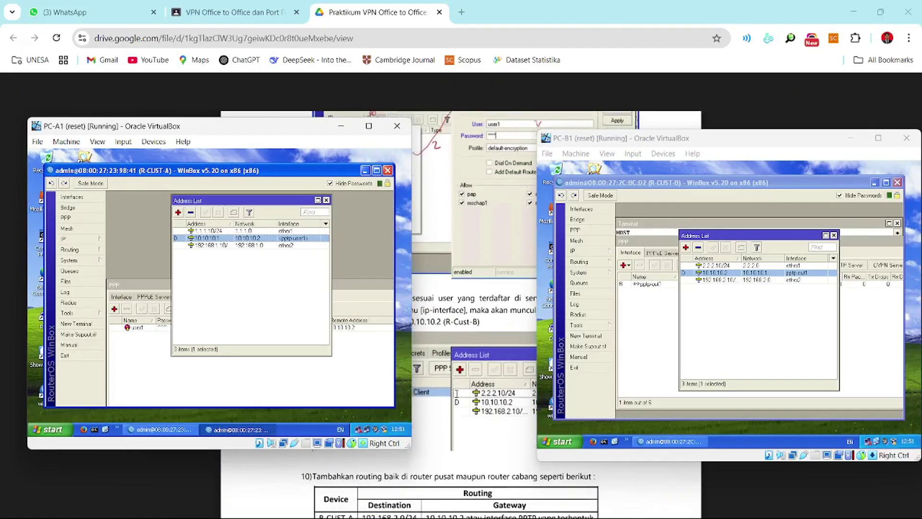
pyautogui.scroll(-1, 494, 409)
pyautogui.scroll(1, 493, 409)
pyautogui.scroll(-1, 493, 411)
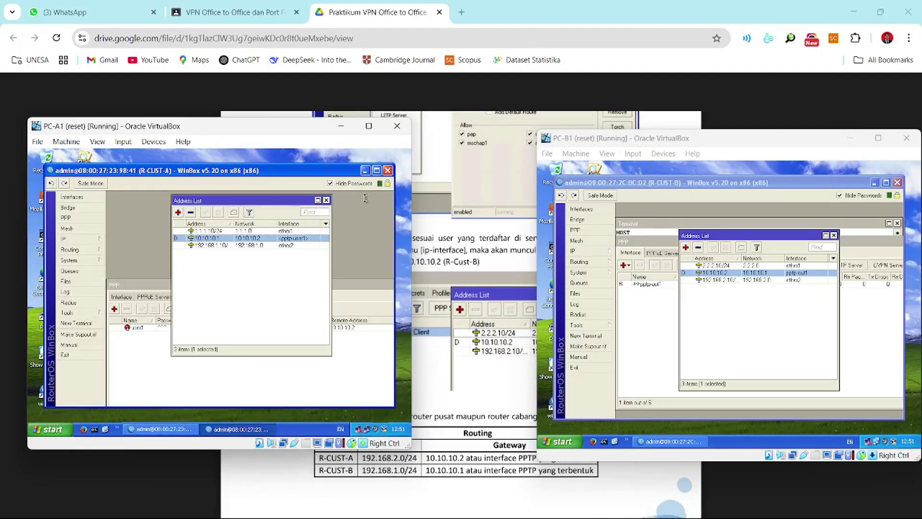
# Step: On R-CUST-A, close the address list and start a new IP route with destination 192.168.2.0/24
pyautogui.click(326, 199)
pyautogui.moveTo(338, 286); pyautogui.dragTo(32, 274)
pyautogui.click(64, 239)
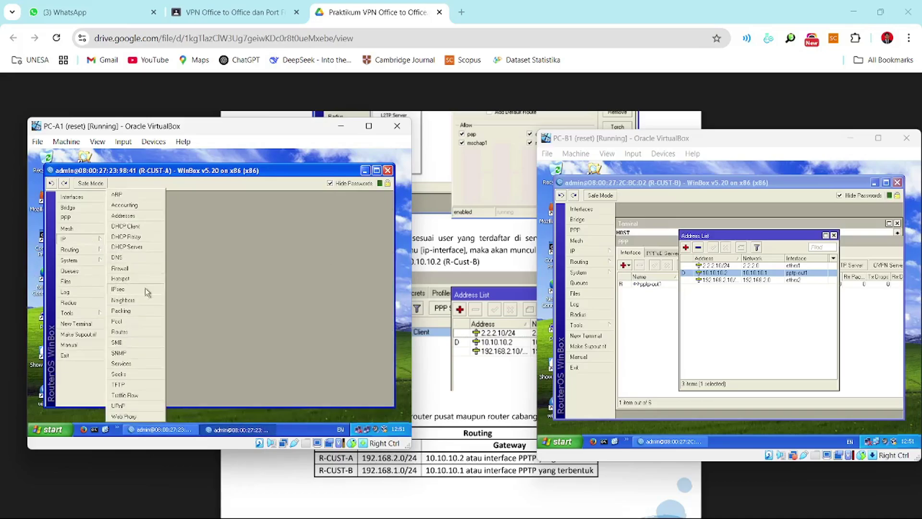
pyautogui.click(127, 327)
pyautogui.click(114, 240)
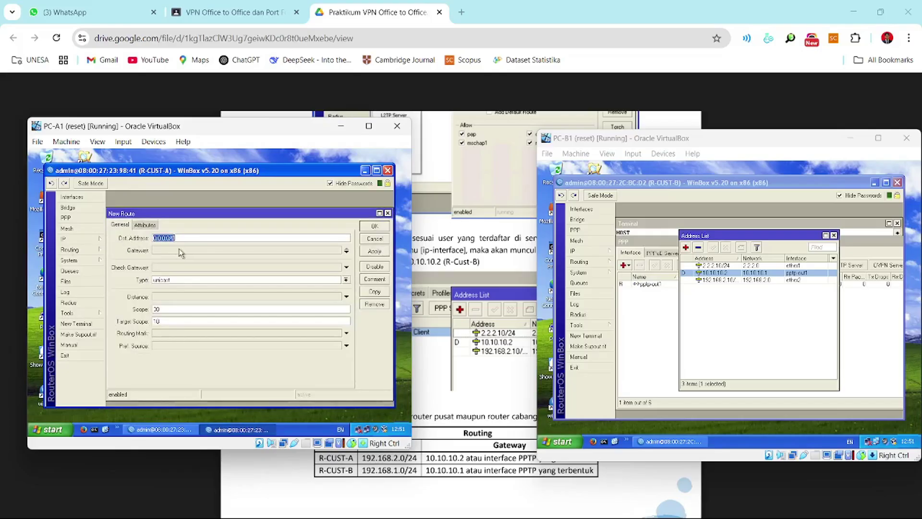
pyautogui.write('192.168.2')
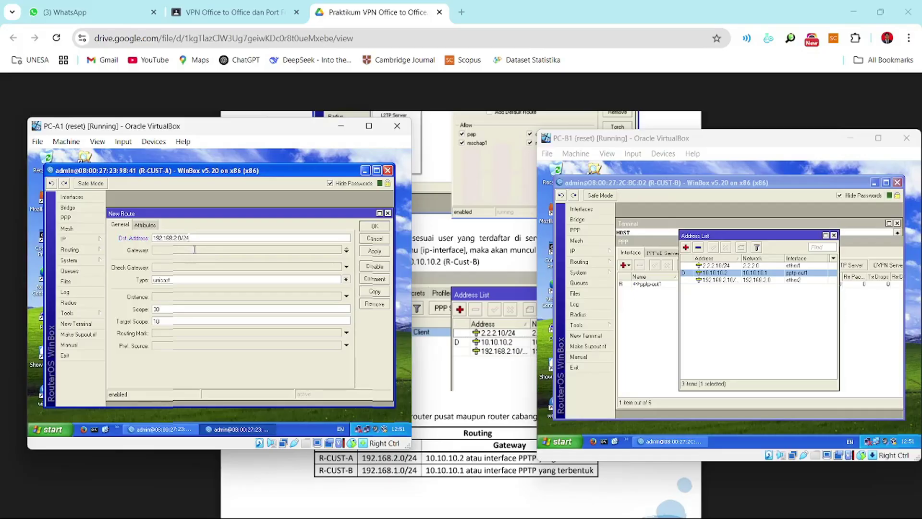
# Step: Set the new R-CUST-A route's gateway to the <pptp-user1> interface and save the route
pyautogui.click(217, 249)
pyautogui.click(238, 251)
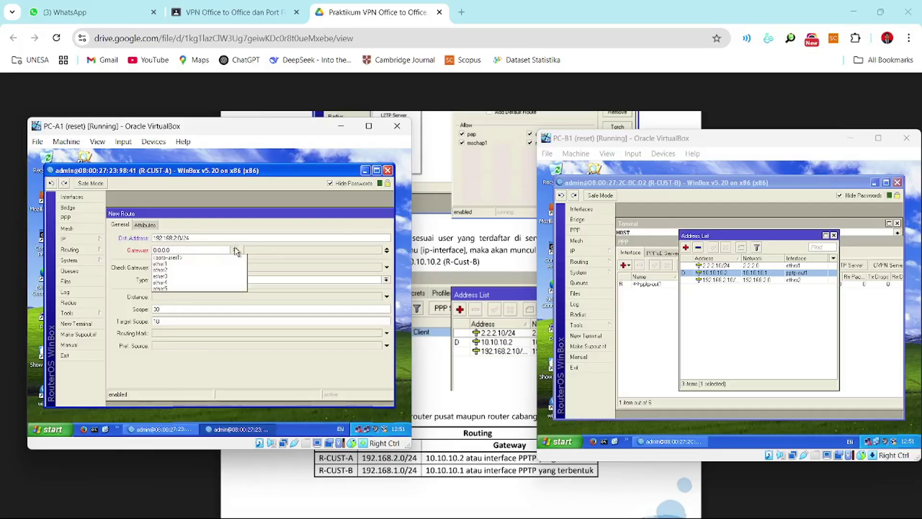
pyautogui.click(216, 261)
pyautogui.moveTo(334, 215); pyautogui.dragTo(288, 213)
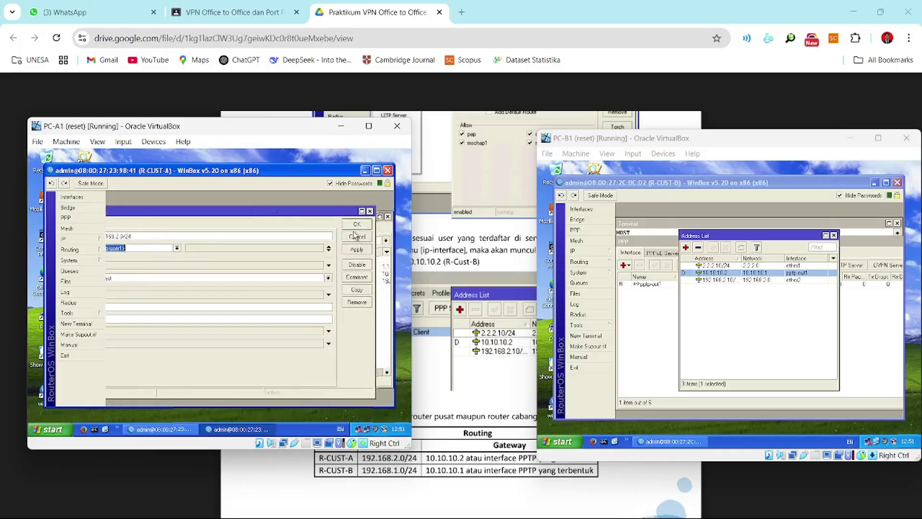
pyautogui.click(355, 225)
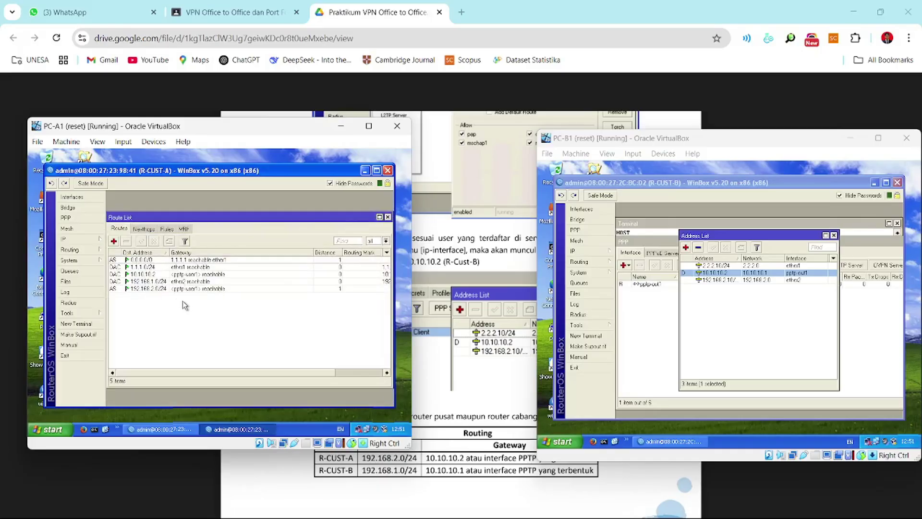
# Step: Examine the R-CUST-A route list and the settings of the 192.168.2.0/24 route, closing its details afterward
pyautogui.click(209, 274)
pyautogui.click(208, 288)
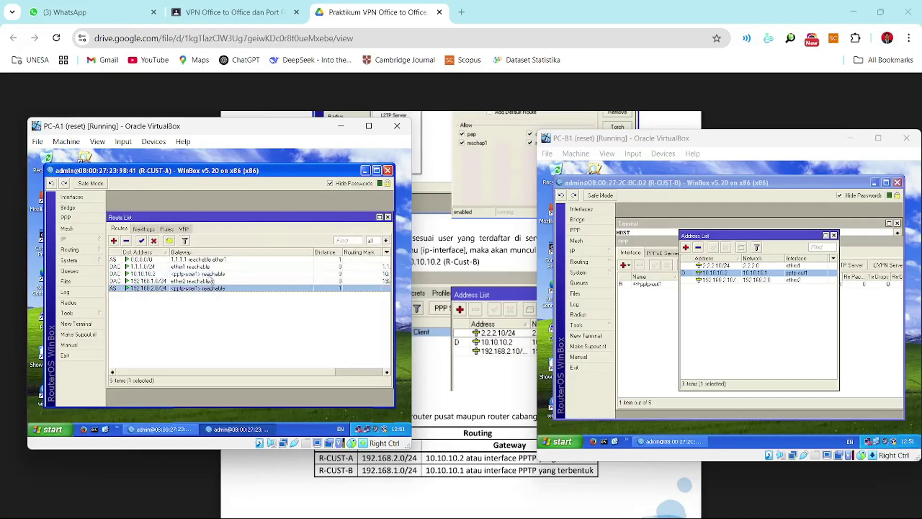
pyautogui.click(210, 267)
pyautogui.click(210, 274)
pyautogui.click(211, 288)
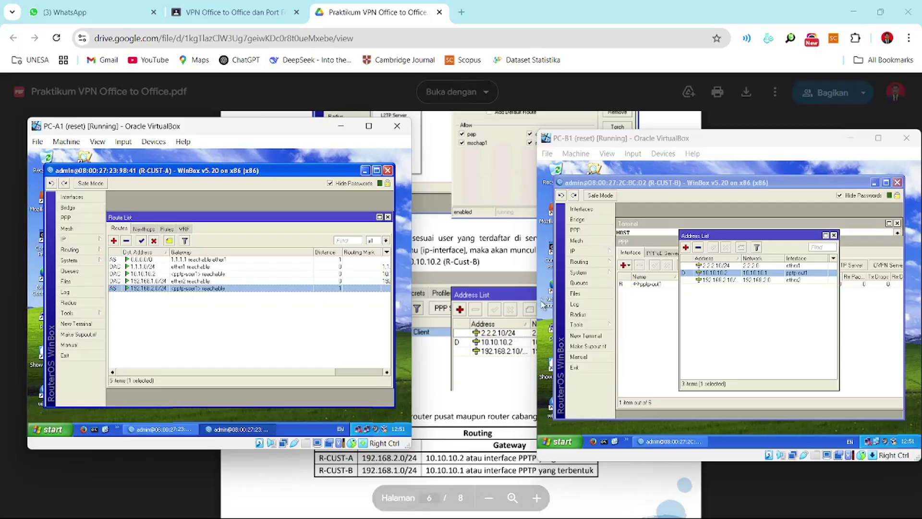
pyautogui.doubleClick(185, 288)
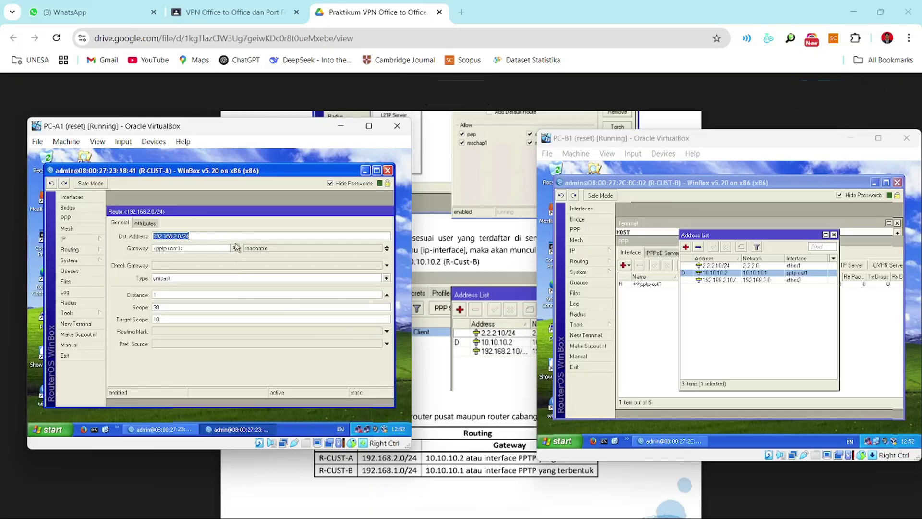
pyautogui.doubleClick(325, 211)
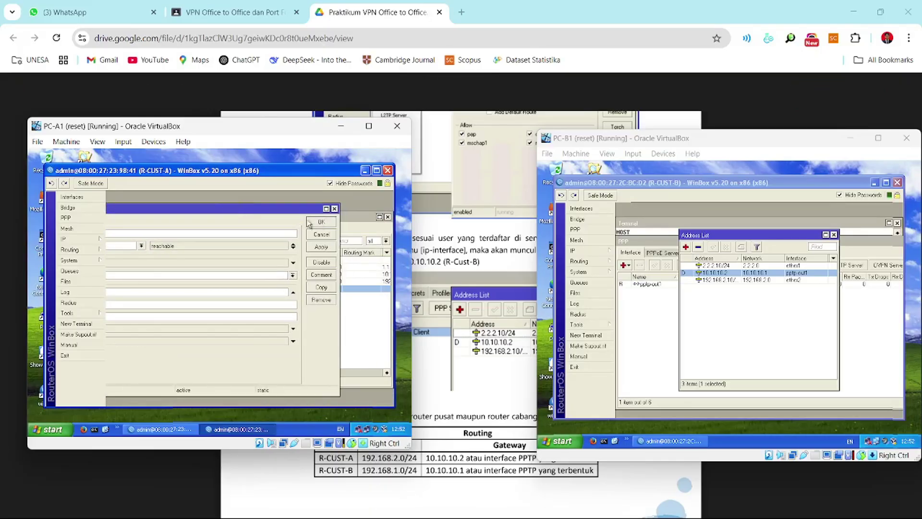
pyautogui.click(310, 223)
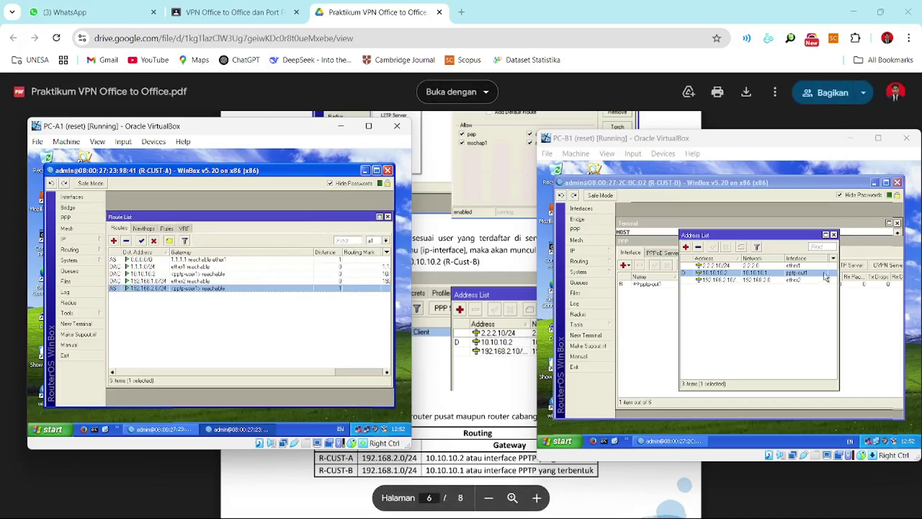
# Step: On R-CUST-B, close the address list, PPP and terminal windows and start a new IP route with destination 192.168.1.0/24
pyautogui.click(834, 235)
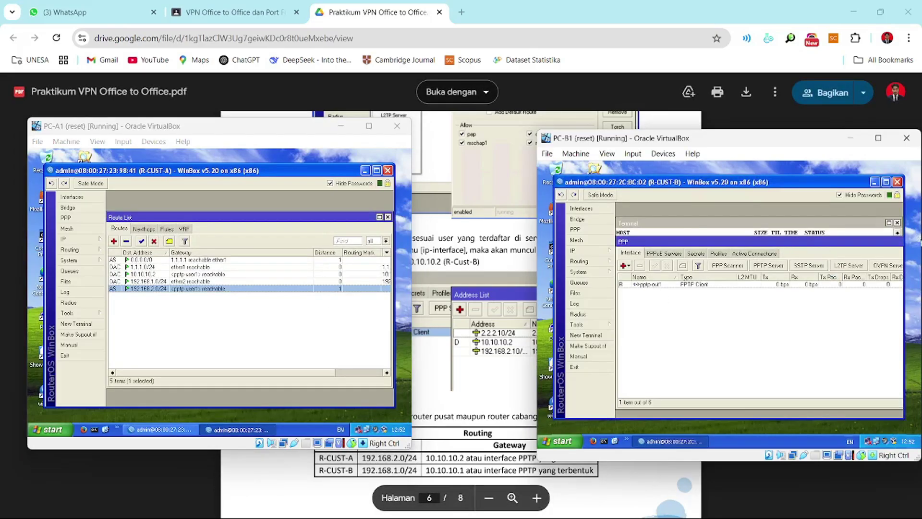
pyautogui.click(896, 242)
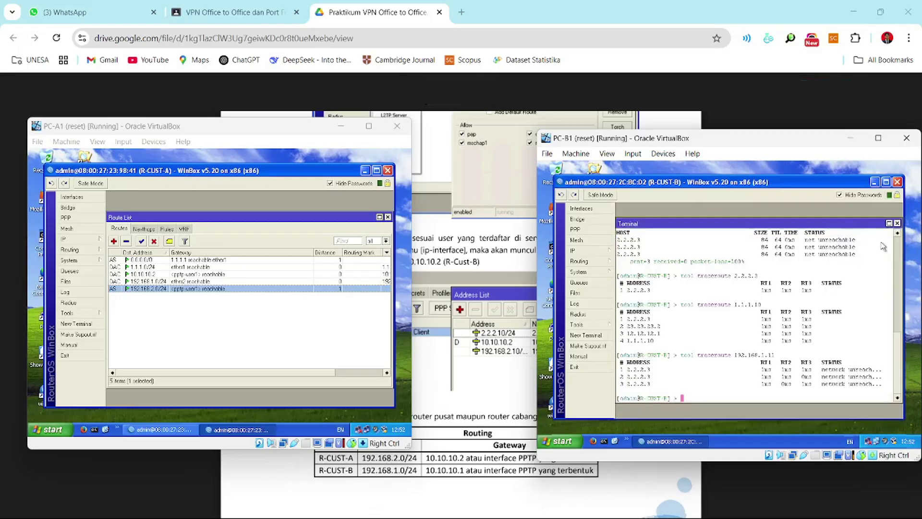
pyautogui.click(896, 224)
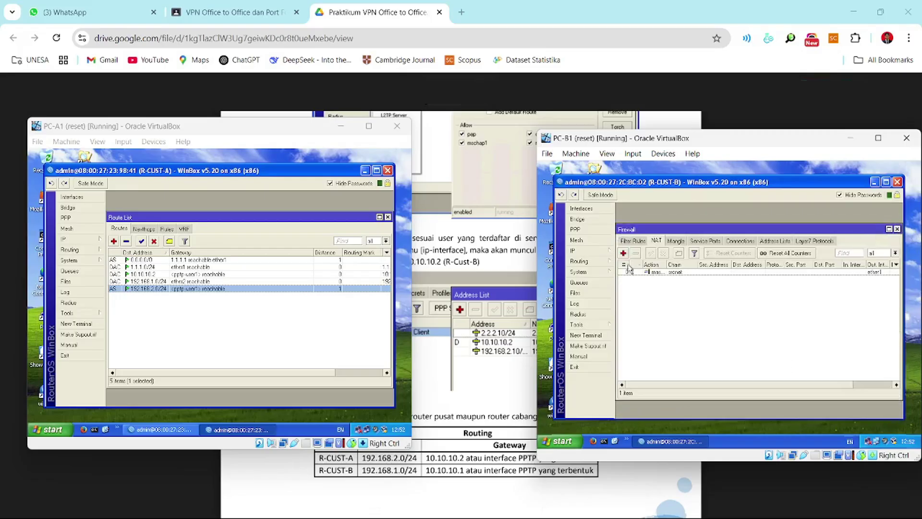
pyautogui.click(576, 251)
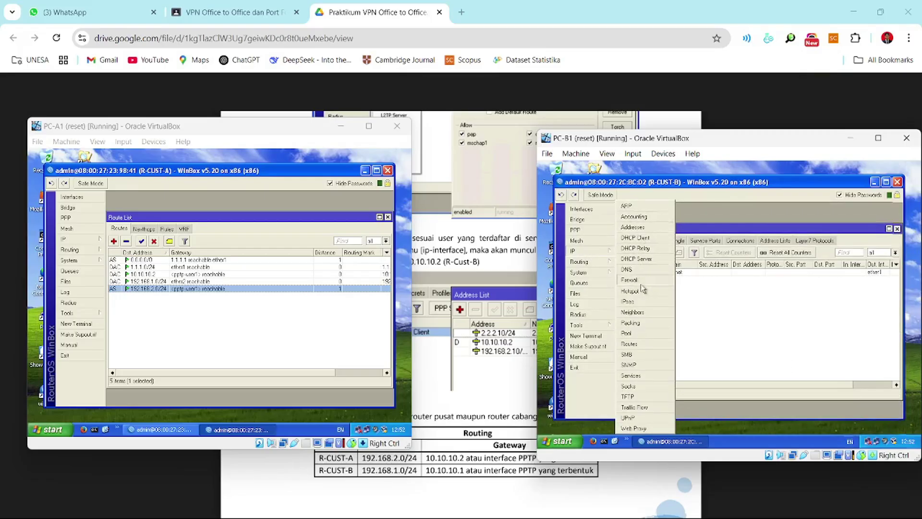
pyautogui.click(630, 343)
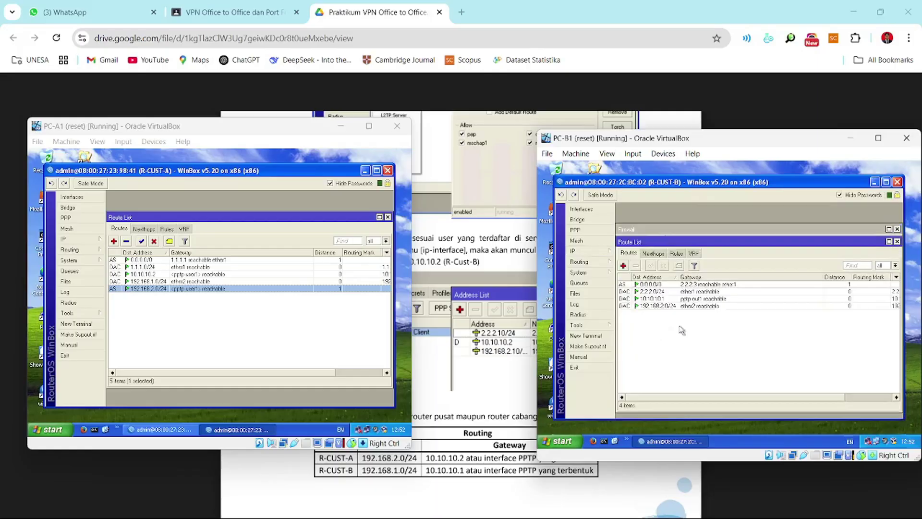
pyautogui.click(626, 269)
pyautogui.write('10')
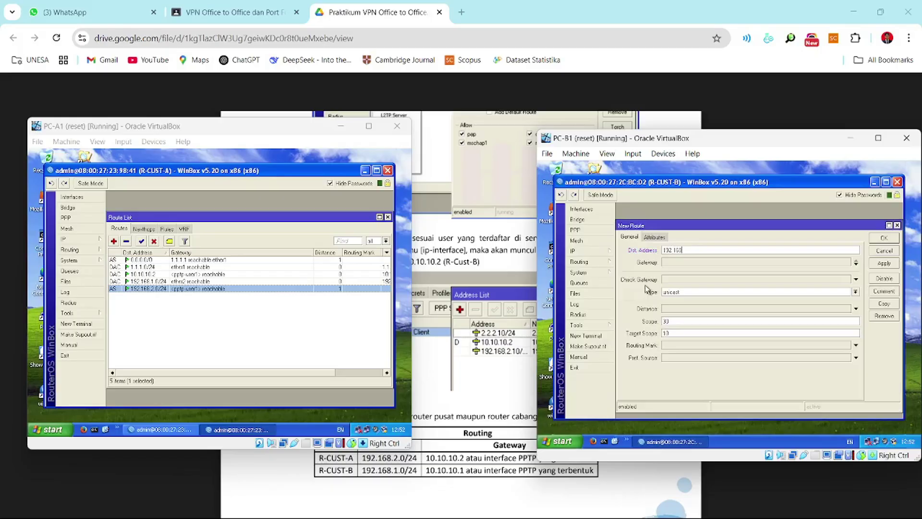
pyautogui.write('.1.0/24')
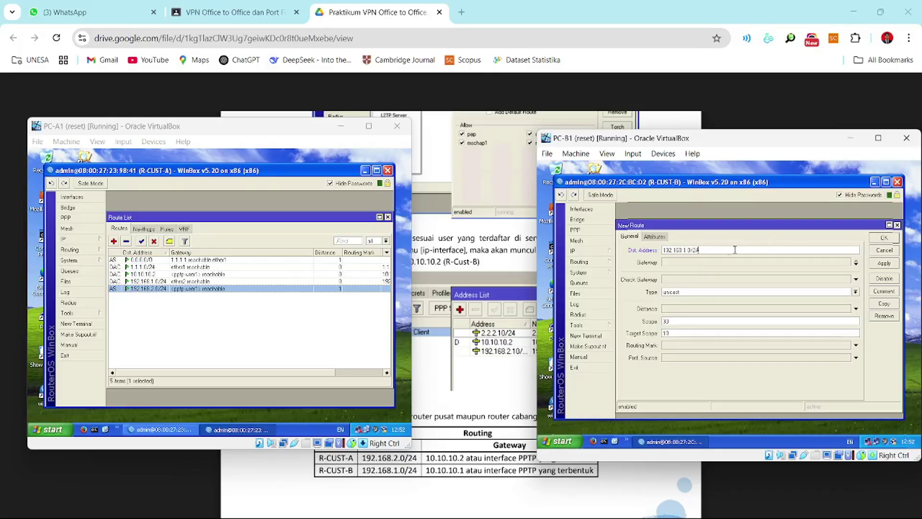
# Step: Set the new R-CUST-B route's gateway to the pptp-out1 interface and save the route
pyautogui.click(856, 262)
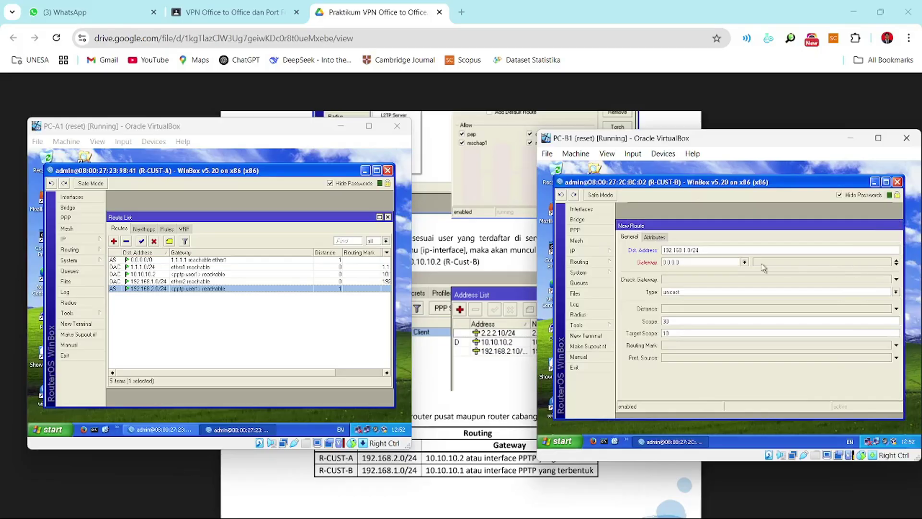
pyautogui.click(744, 262)
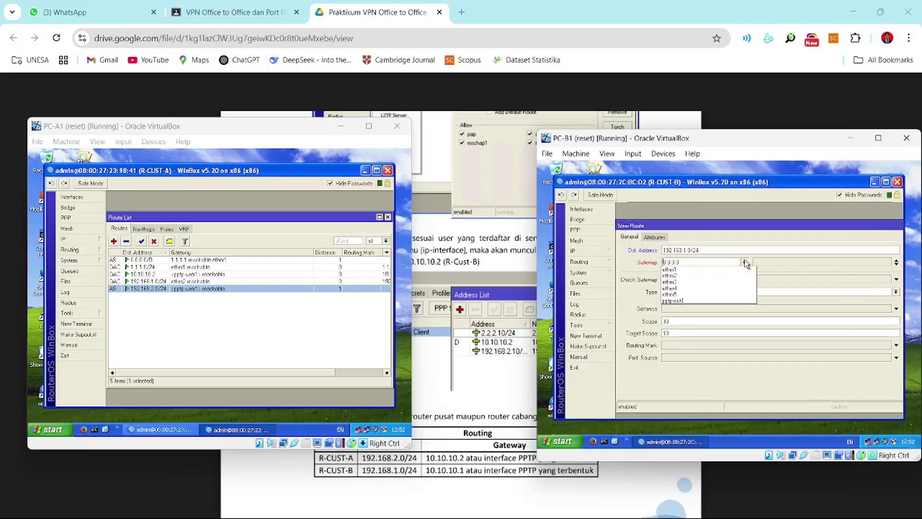
pyautogui.click(692, 300)
pyautogui.moveTo(780, 227); pyautogui.dragTo(717, 235)
pyautogui.click(858, 246)
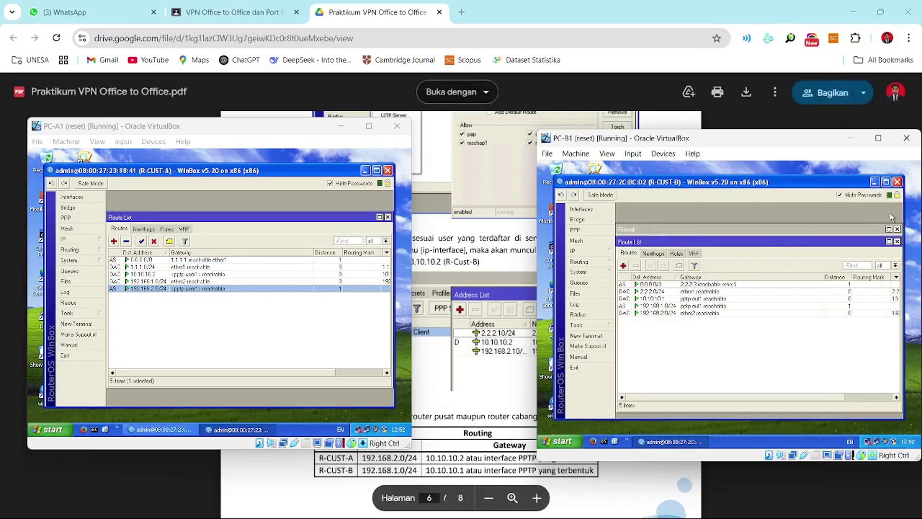
# Step: Minimize WinBox on both PCs and ping 192.168.2.11 from a command prompt on PC-A1
pyautogui.click(874, 182)
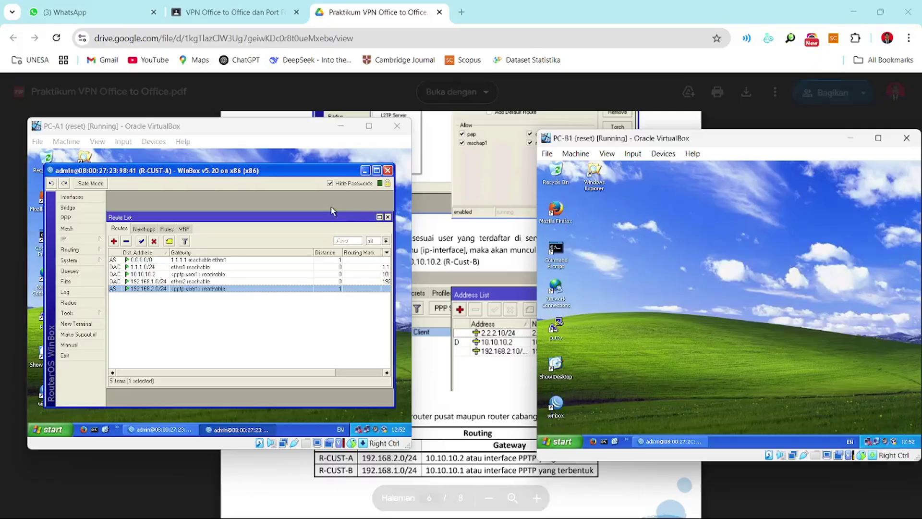
pyautogui.click(365, 170)
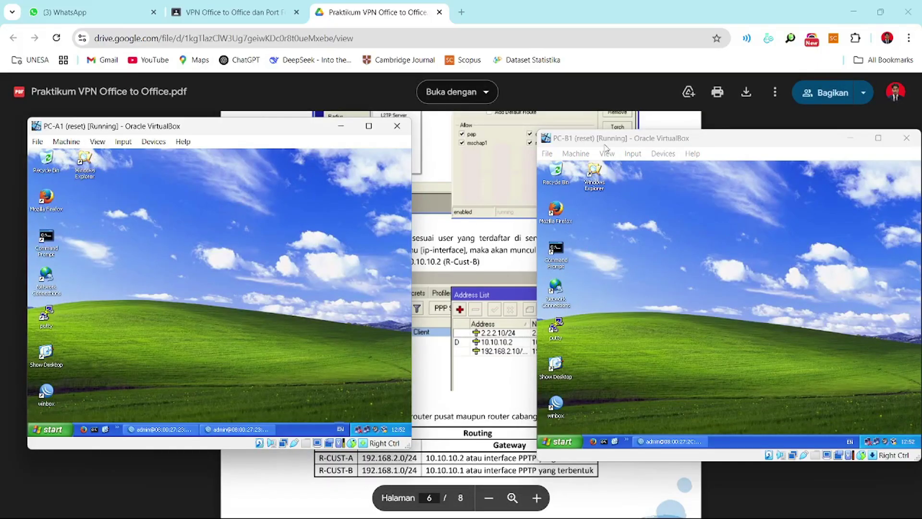
pyautogui.click(94, 429)
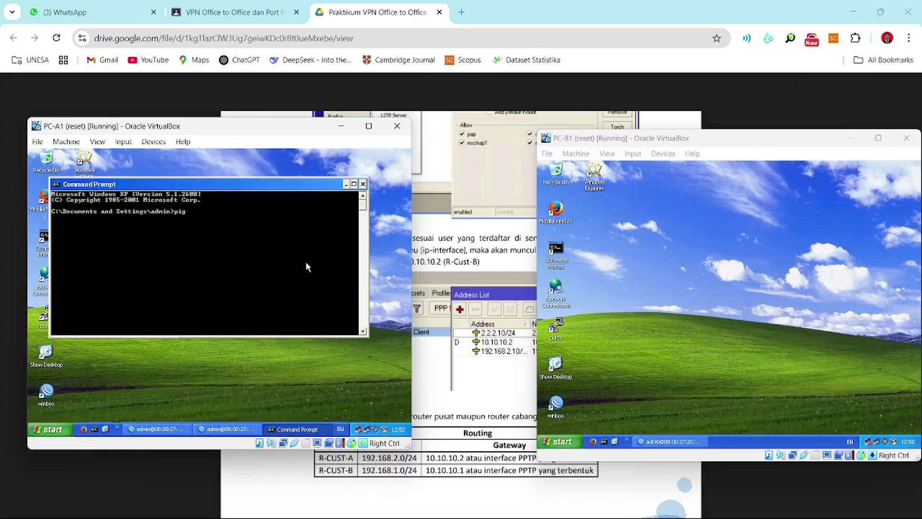
pyautogui.write('ping 192.168.2.11')
pyautogui.press('Return')
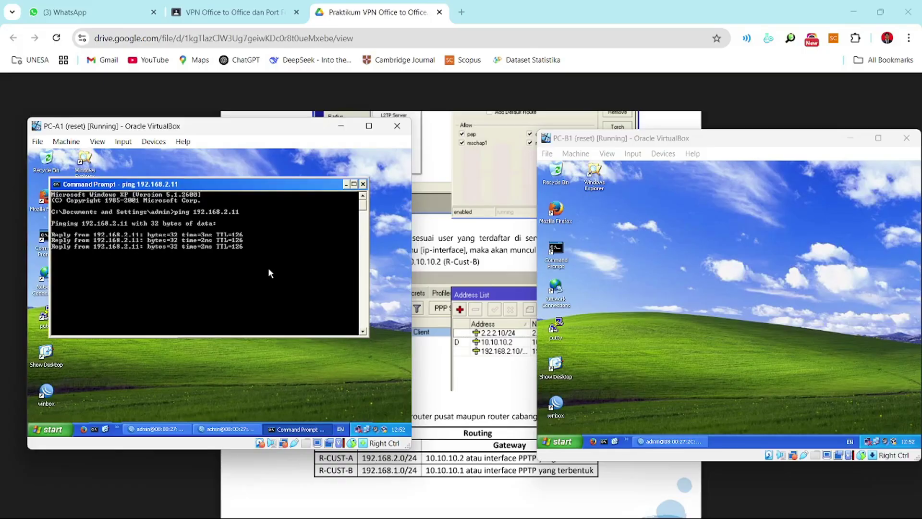
pyautogui.press('Return')
# Step: Ping 192.168.2.12 from PC-A1 and stop the ping early
pyautogui.press('Up')
pyautogui.press('BackSpace')
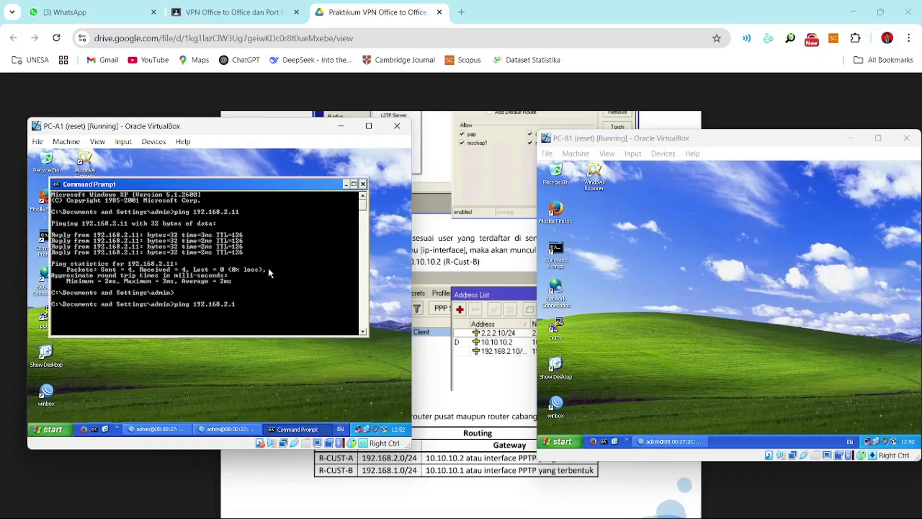
pyautogui.write('2')
pyautogui.press('Return')
pyautogui.hotkey('ctrl', 'c')
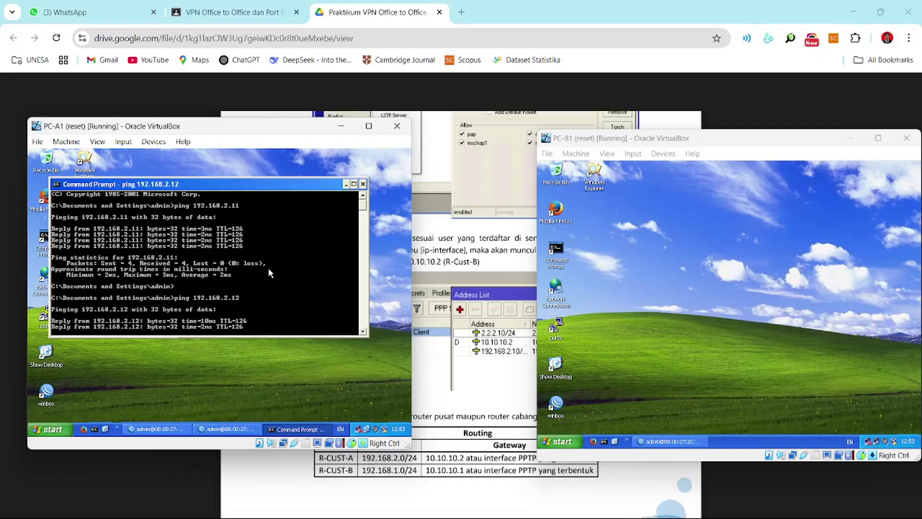
# Step: Open a command prompt on PC-B1, ping 192.168.1.11 and stop the ping early
pyautogui.click(605, 441)
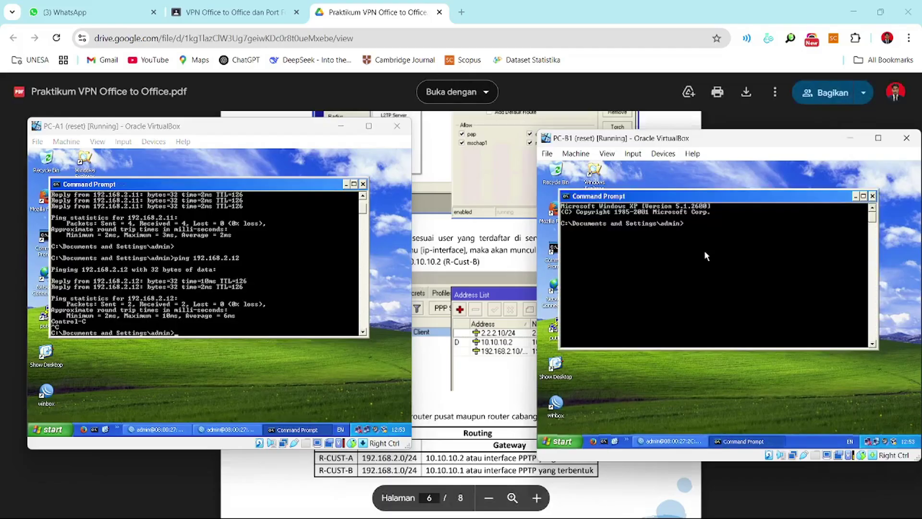
pyautogui.write('ping 192')
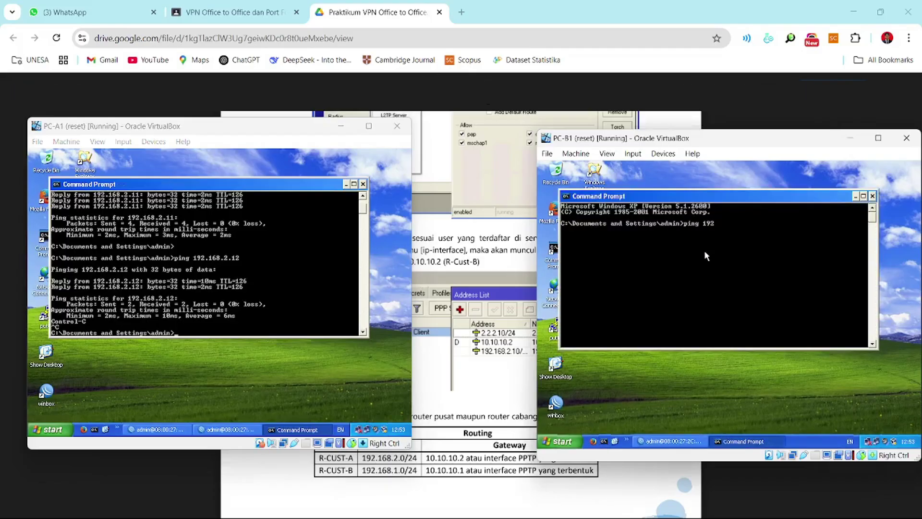
pyautogui.write('.168.1.11')
pyautogui.press('Return')
pyautogui.hotkey('ctrl', 'c')
# Step: Ping 192.168.1.12 from the command prompt on PC-B1 and stop the ping early
pyautogui.press('Up')
pyautogui.press('BackSpace')
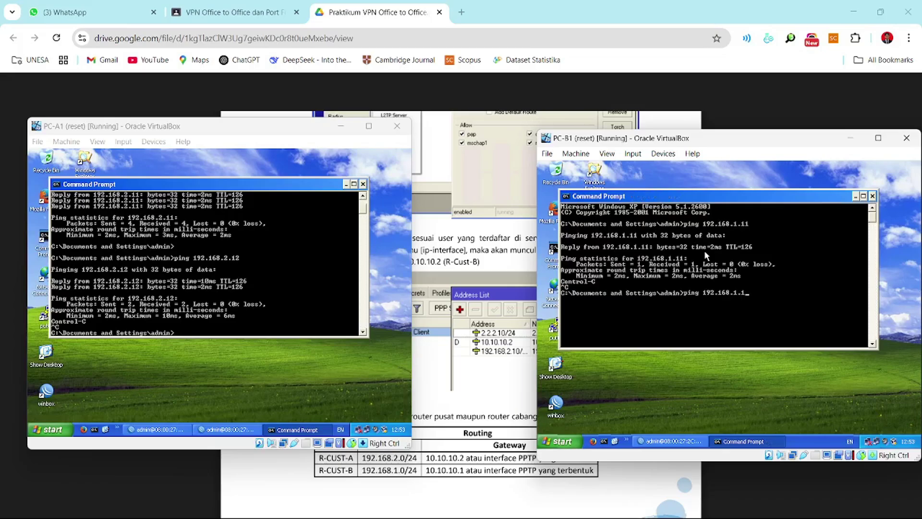
pyautogui.write('2')
pyautogui.press('Return')
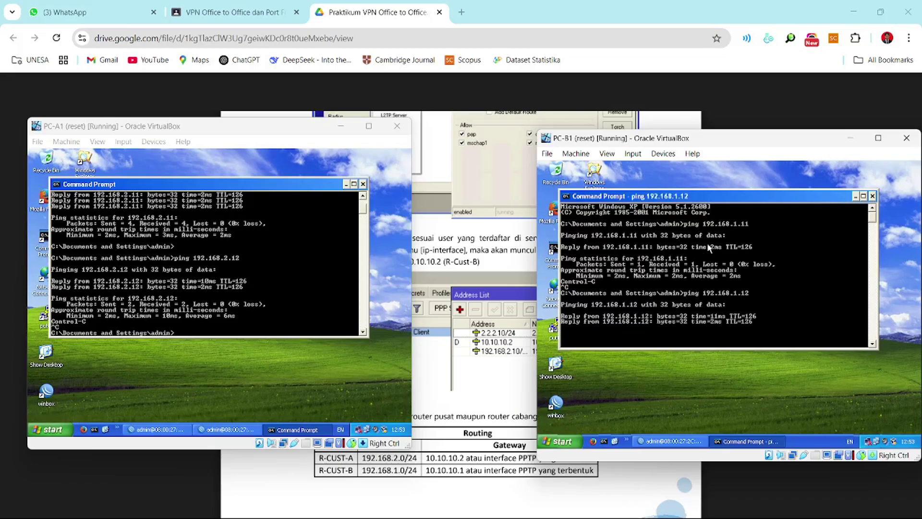
pyautogui.hotkey('ctrl', 'c')
# Step: Trace the route from PC-A1 to 192.168.2.11, following the testing section of the lab guide
pyautogui.scroll(-6, 521, 416)
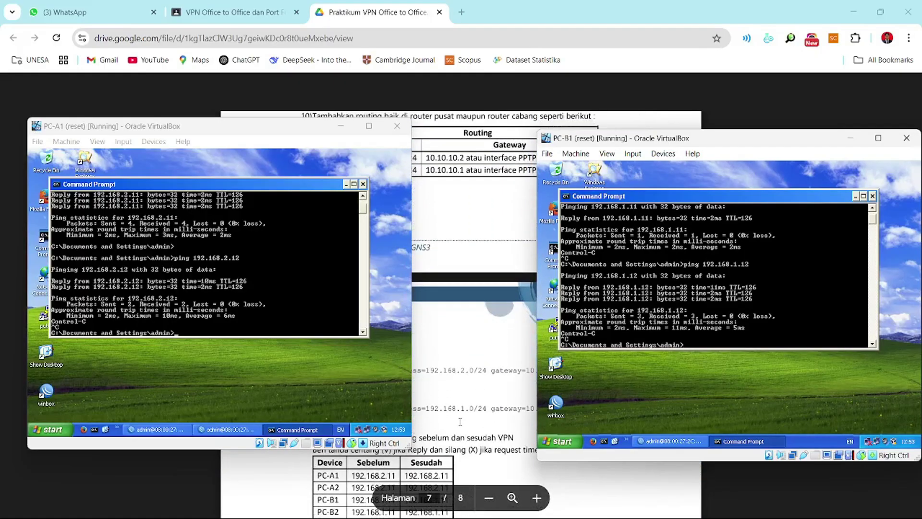
pyautogui.scroll(-1, 460, 421)
pyautogui.click(225, 295)
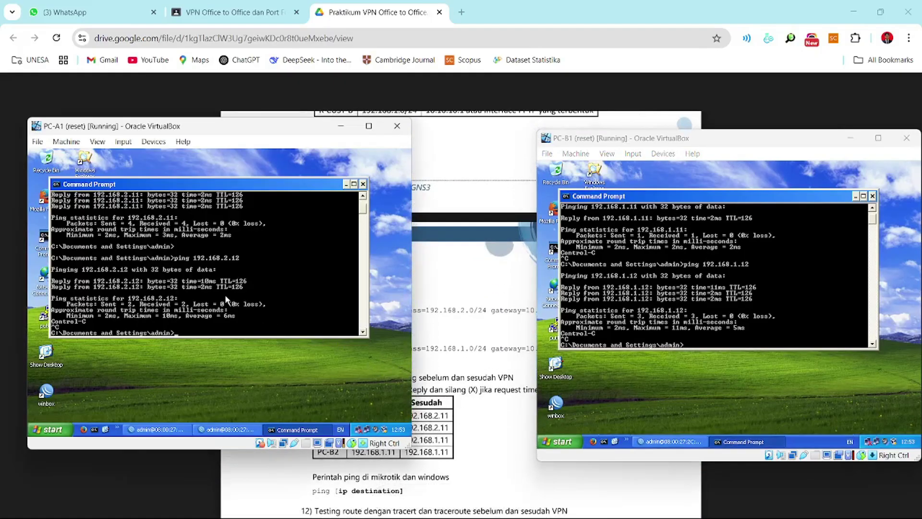
pyautogui.write('tracert 192.168.2.11')
pyautogui.press('Return')
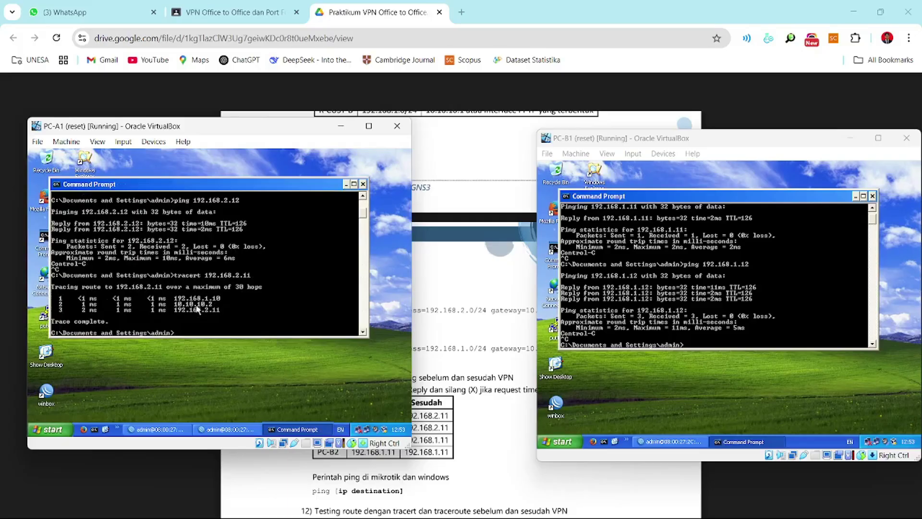
# Step: Trace the route from PC-B1 to 192.168.1.11 at its command prompt
pyautogui.click(668, 332)
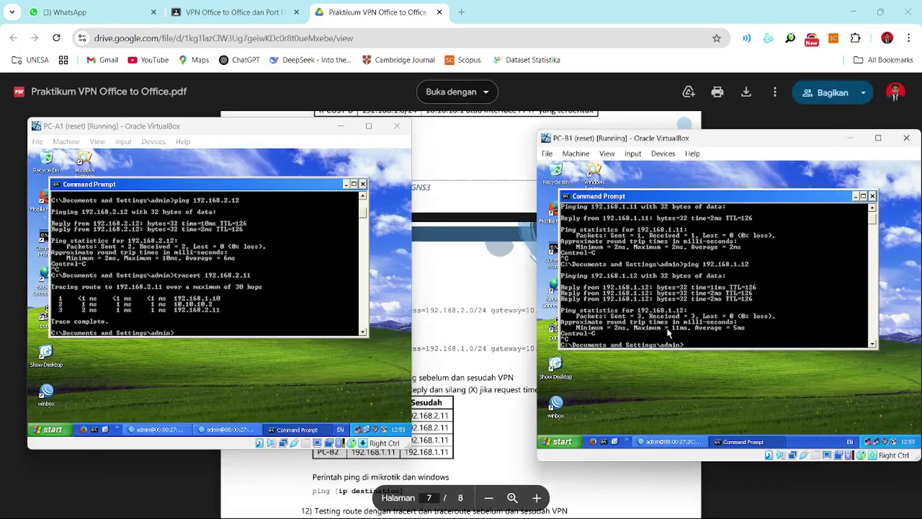
pyautogui.write('tracrert 192')
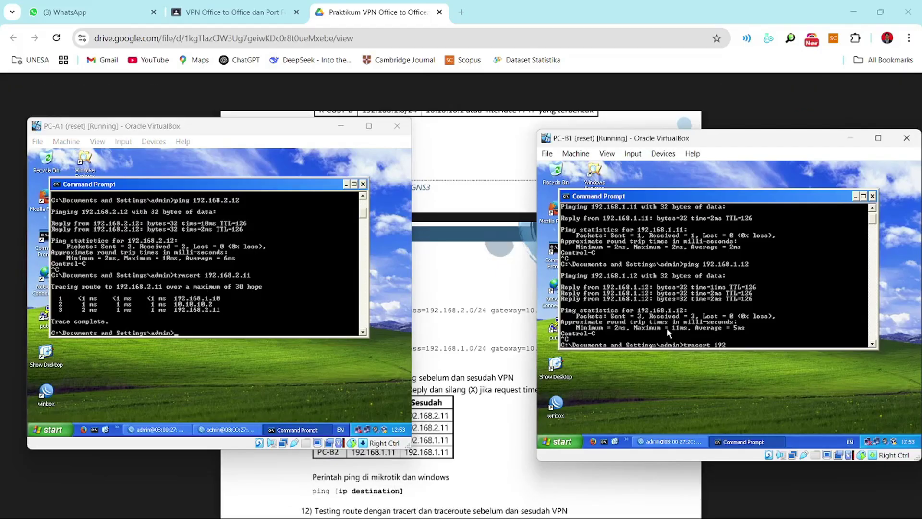
pyautogui.write('.168.1.11')
pyautogui.press('Return')
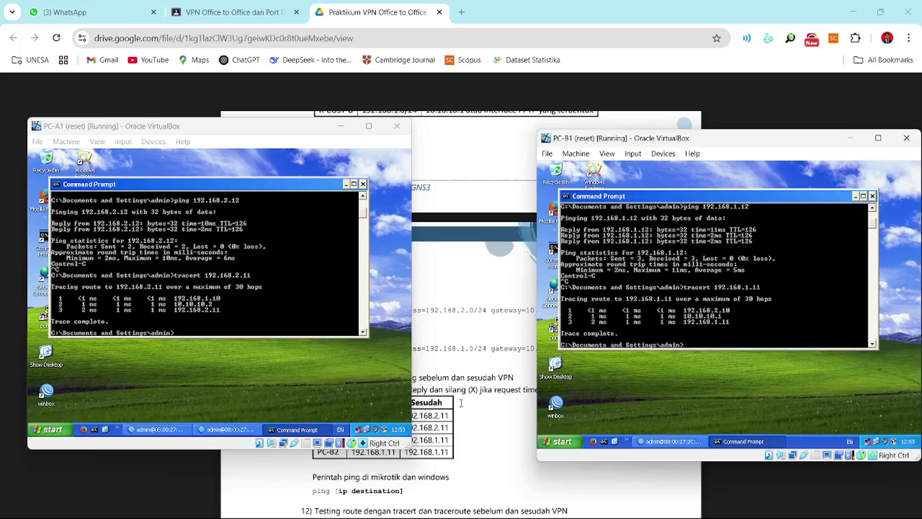
# Step: Review the tracert and port forwarding sections of the guide and reposition the PC-A1 and PC-B1 windows side by side
pyautogui.scroll(-3, 461, 403)
pyautogui.scroll(-2, 464, 402)
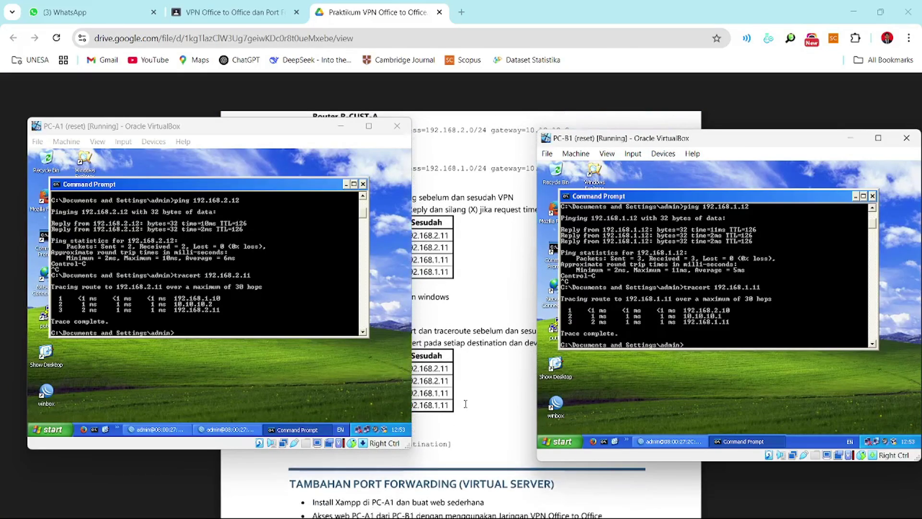
pyautogui.scroll(2, 465, 403)
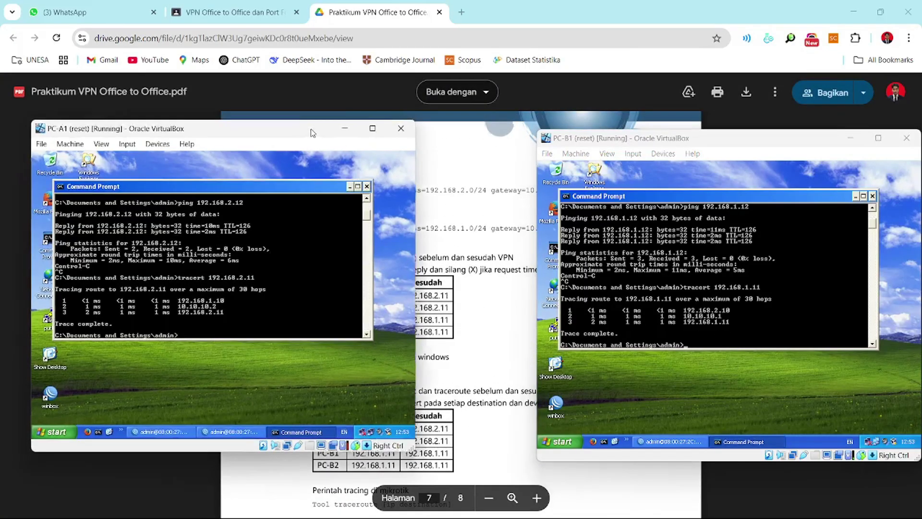
pyautogui.moveTo(310, 128); pyautogui.dragTo(333, 141)
pyautogui.moveTo(713, 149); pyautogui.dragTo(671, 149)
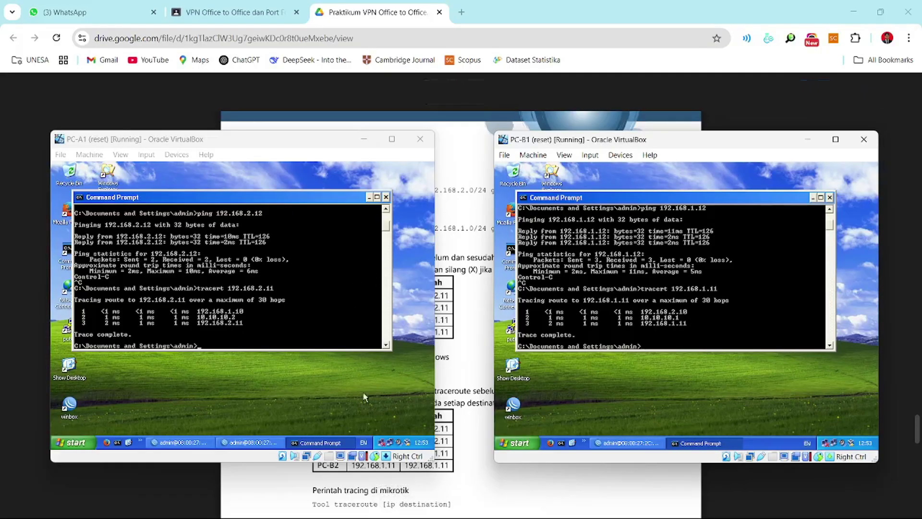
pyautogui.scroll(-3, 458, 368)
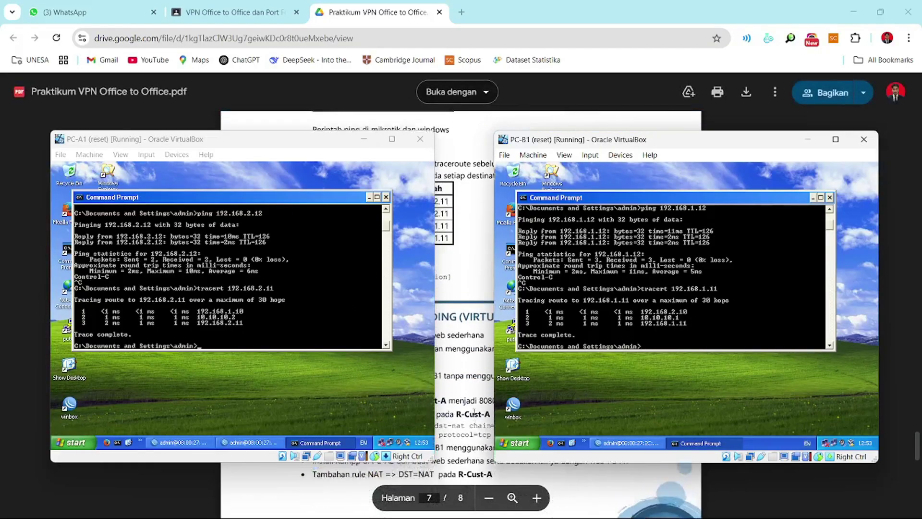
# Step: Close the command prompts on both PCs and move the PC-A1 window over PC-B1 to uncover the port forwarding instructions
pyautogui.click(386, 197)
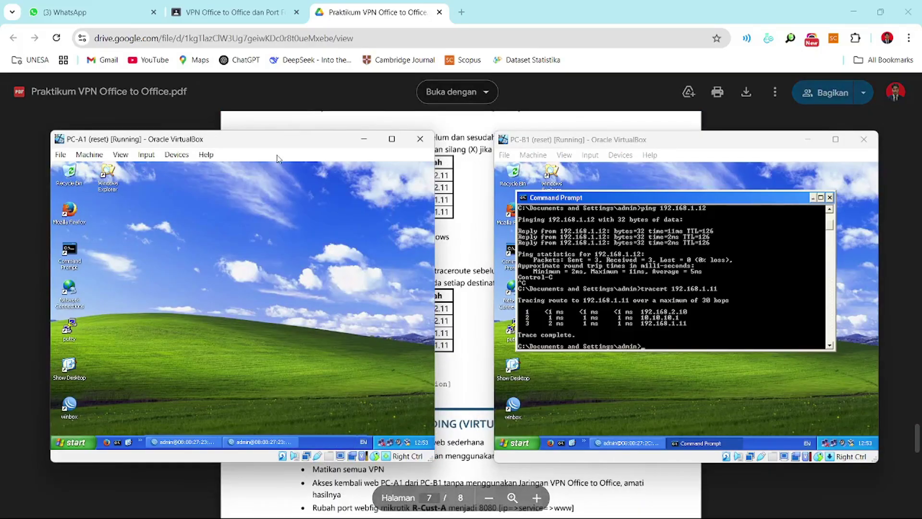
pyautogui.click(830, 197)
pyautogui.moveTo(299, 144); pyautogui.dragTo(746, 150)
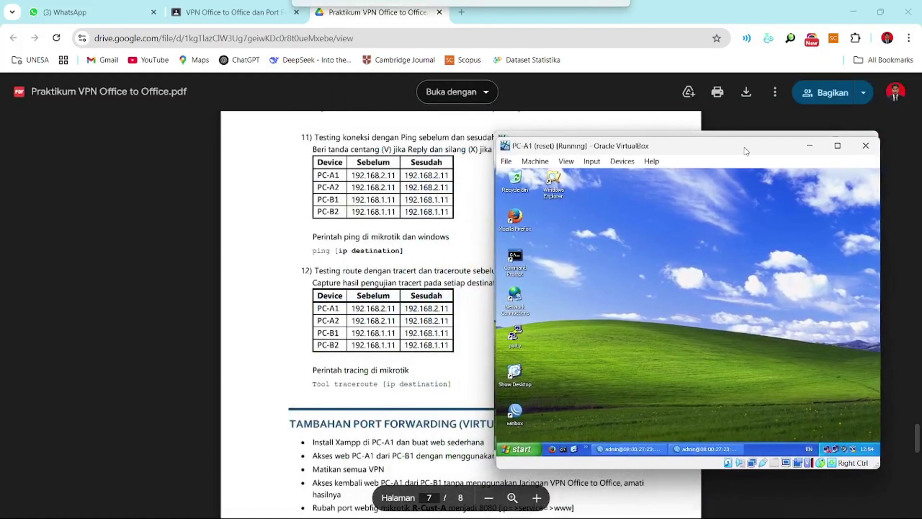
pyautogui.scroll(-2, 357, 312)
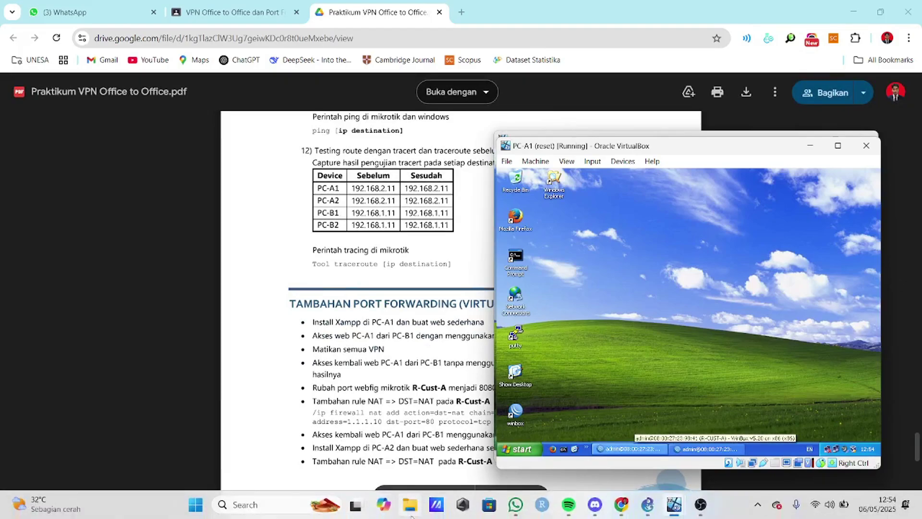
# Step: Open File Explorer on the host, shrink it to fit beside the PC-A1 window, and open Windows Explorer on PC-A1
pyautogui.press('super+e')
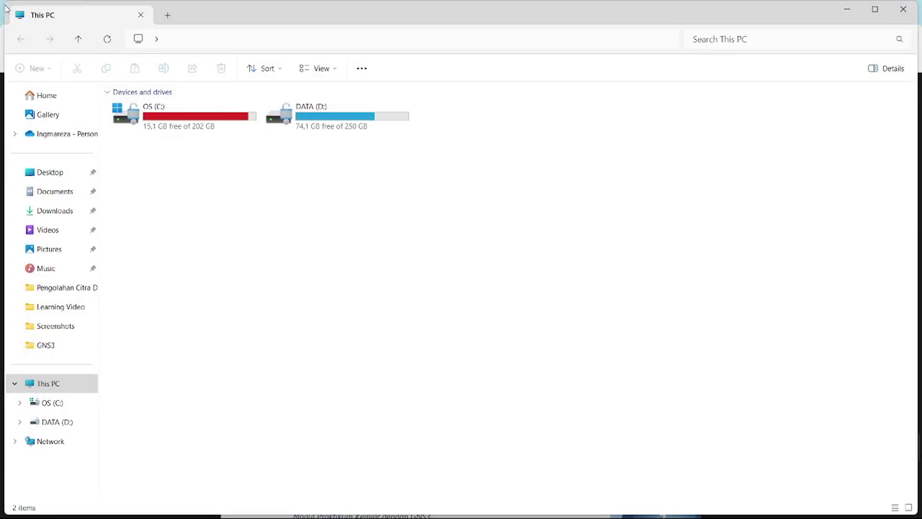
pyautogui.moveTo(5, 3); pyautogui.dragTo(3, 87)
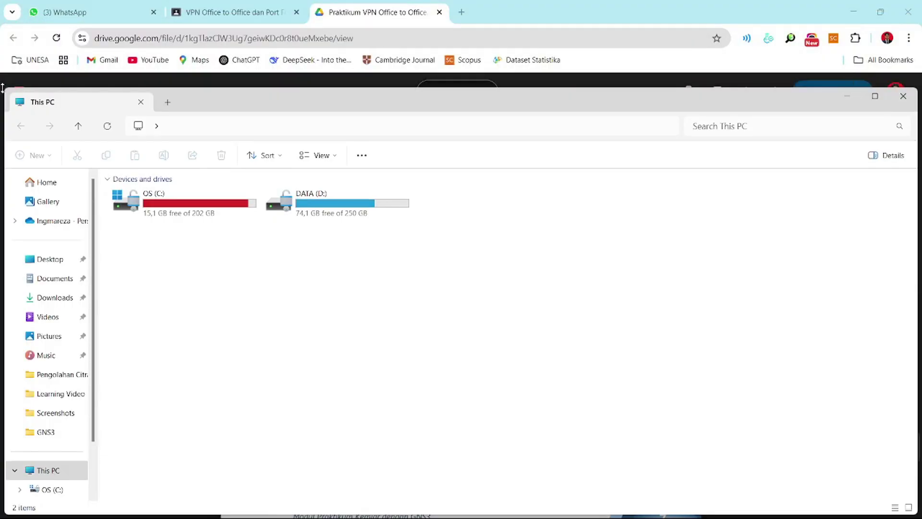
pyautogui.moveTo(6, 87); pyautogui.dragTo(23, 169)
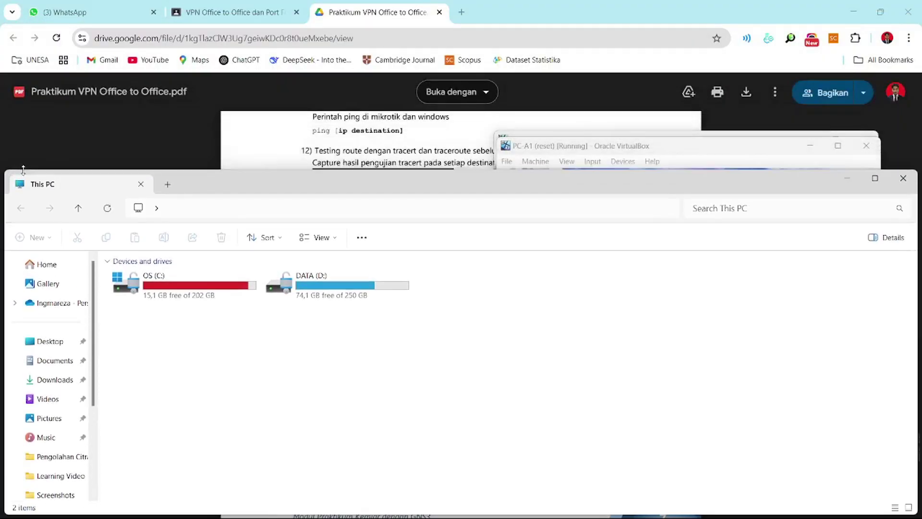
pyautogui.moveTo(6, 209); pyautogui.dragTo(217, 209)
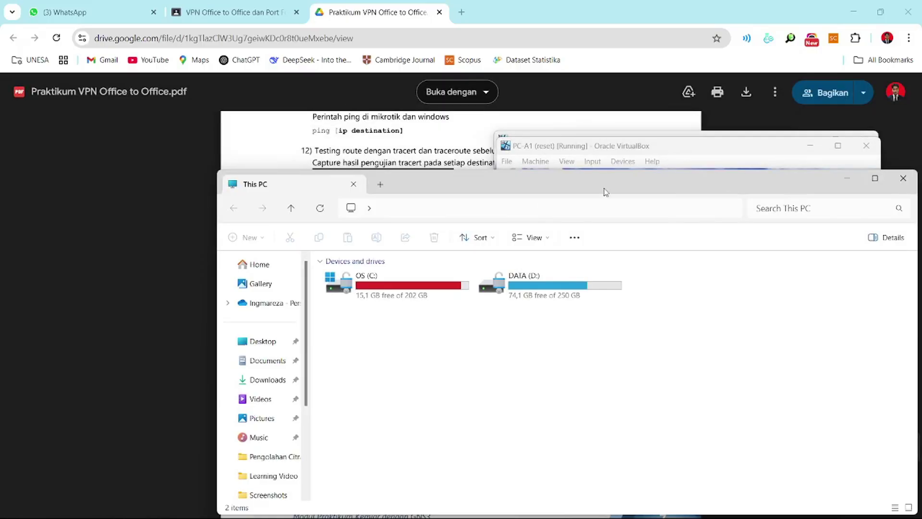
pyautogui.moveTo(606, 192); pyautogui.dragTo(448, 114)
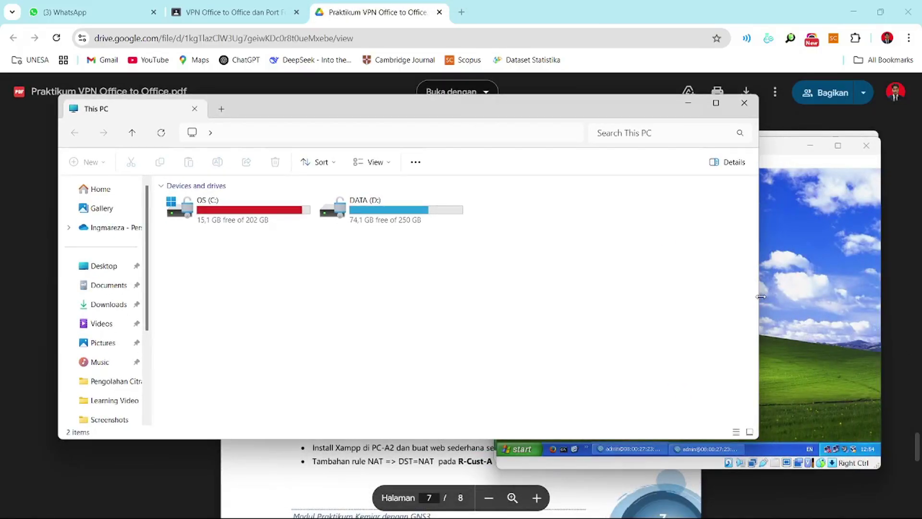
pyautogui.moveTo(760, 296); pyautogui.dragTo(395, 296)
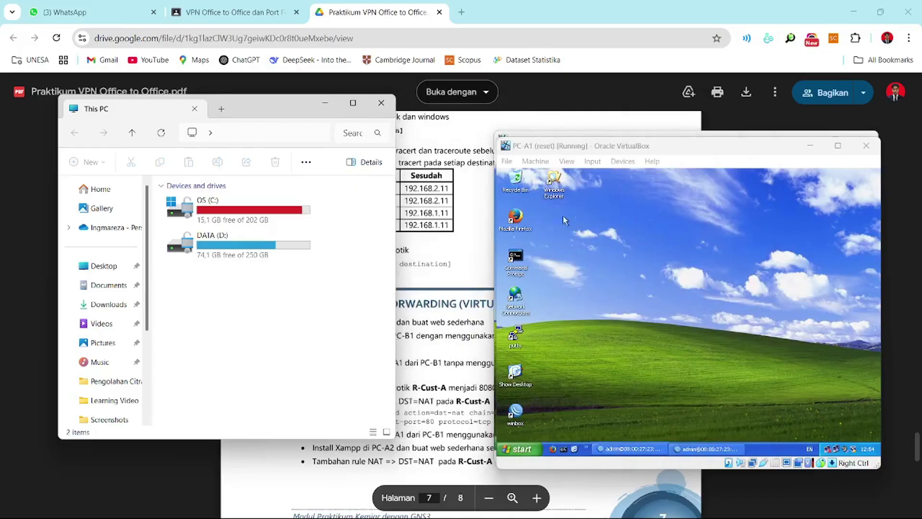
pyautogui.doubleClick(554, 180)
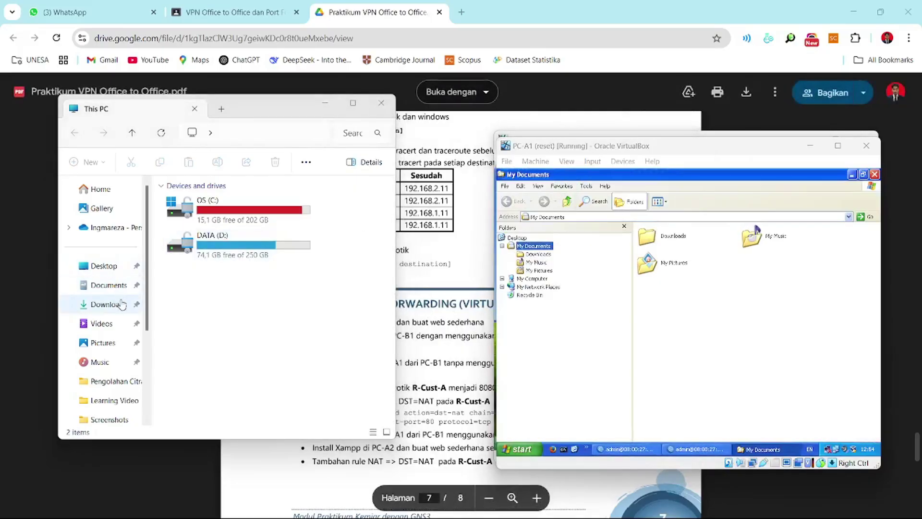
# Step: Look through the host's Downloads folder for the XAMPP installer
pyautogui.click(122, 304)
pyautogui.scroll(-5, 258, 288)
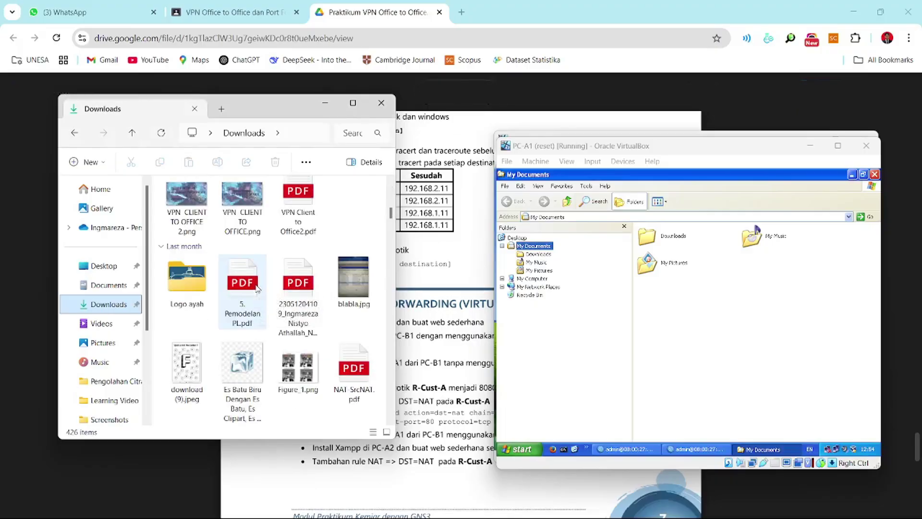
pyautogui.scroll(-6, 257, 287)
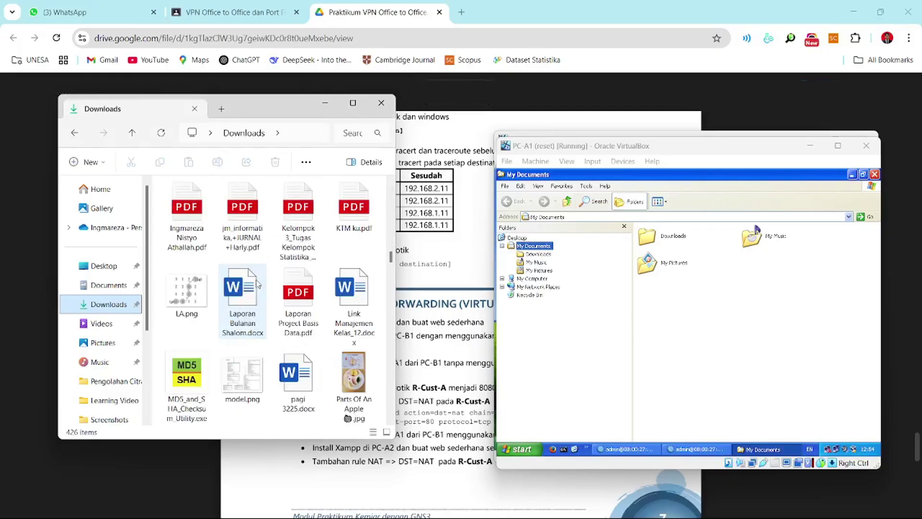
pyautogui.scroll(-6, 258, 286)
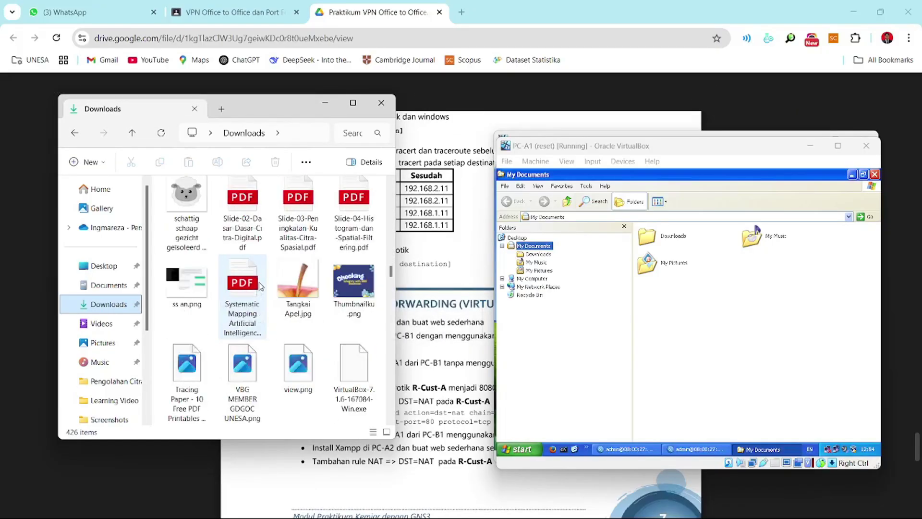
pyautogui.scroll(-8, 260, 286)
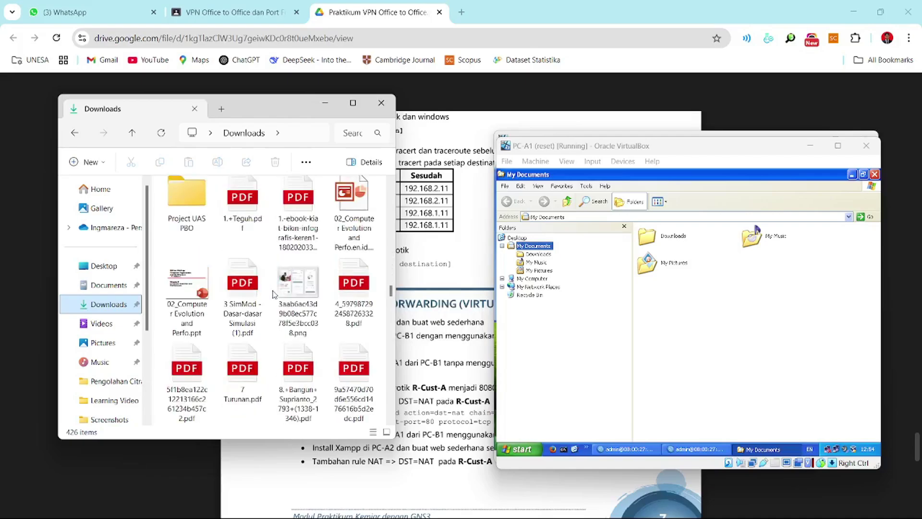
pyautogui.scroll(-8, 272, 294)
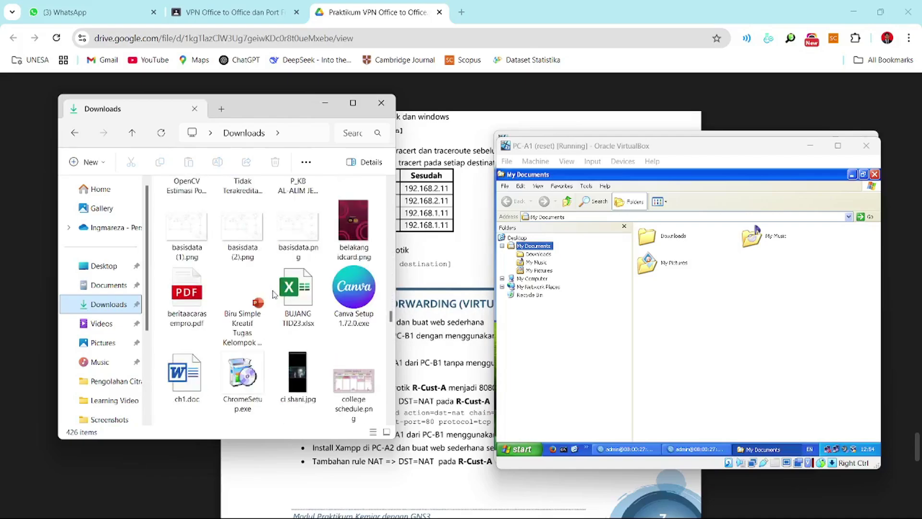
pyautogui.scroll(-8, 272, 294)
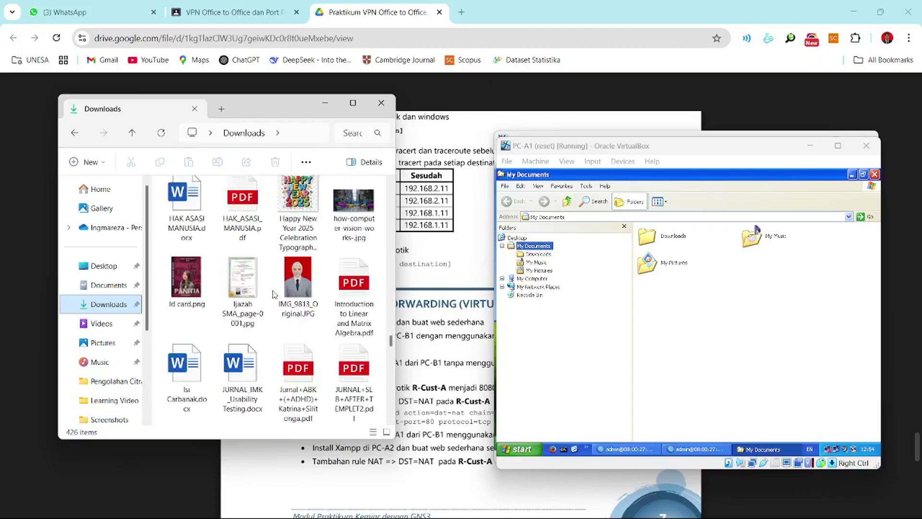
pyautogui.scroll(-8, 273, 294)
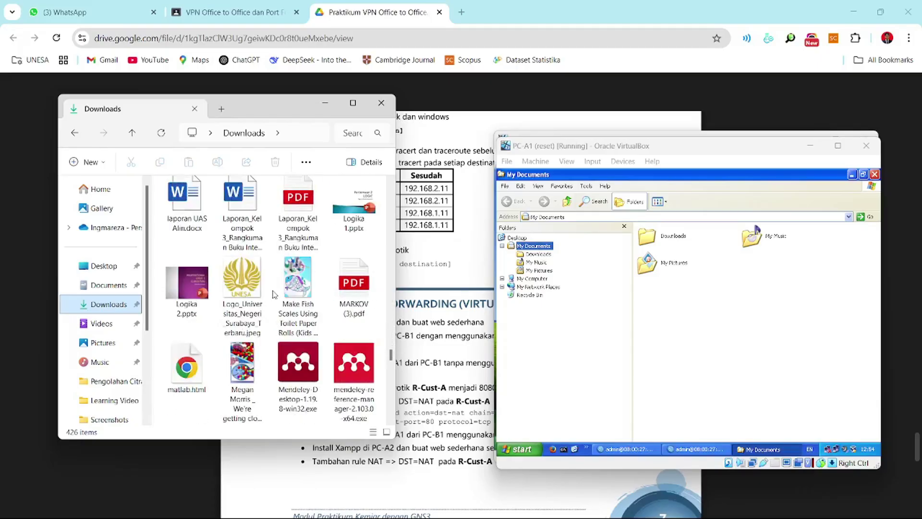
pyautogui.scroll(-3, 274, 294)
pyautogui.scroll(-8, 272, 290)
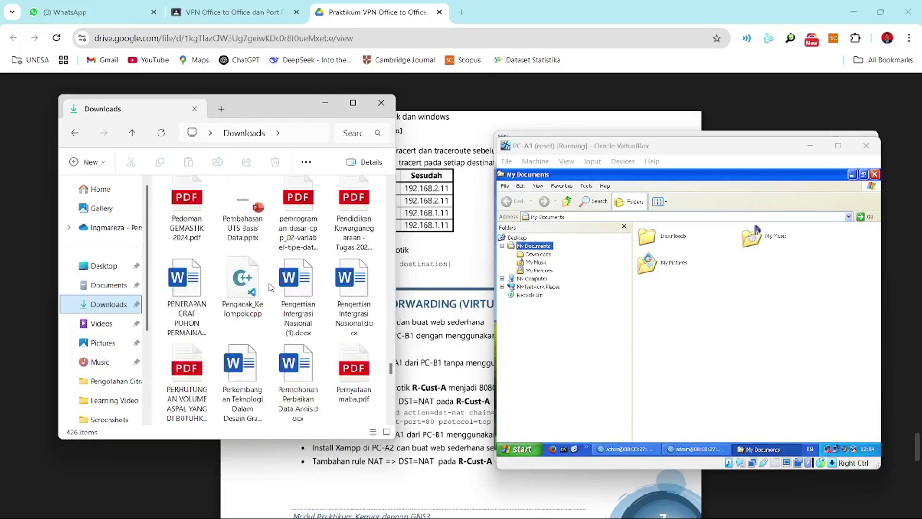
pyautogui.scroll(-8, 272, 287)
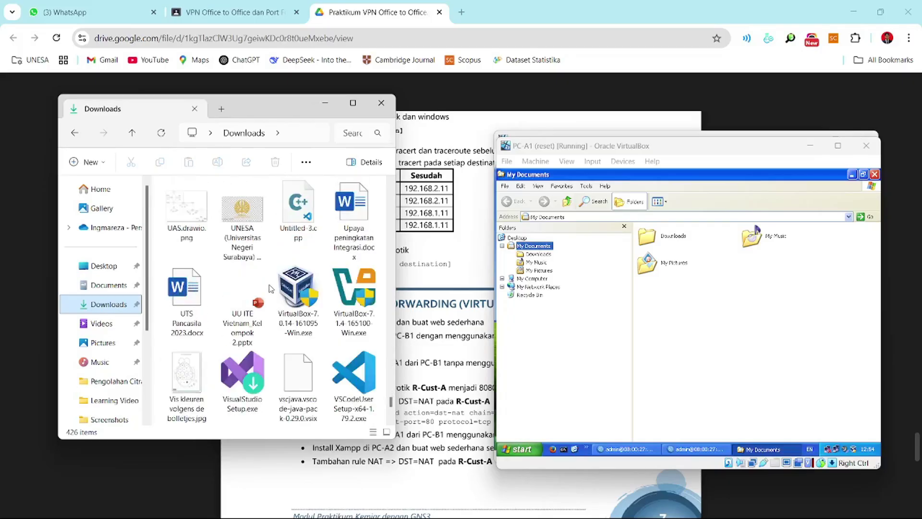
pyautogui.scroll(-5, 272, 288)
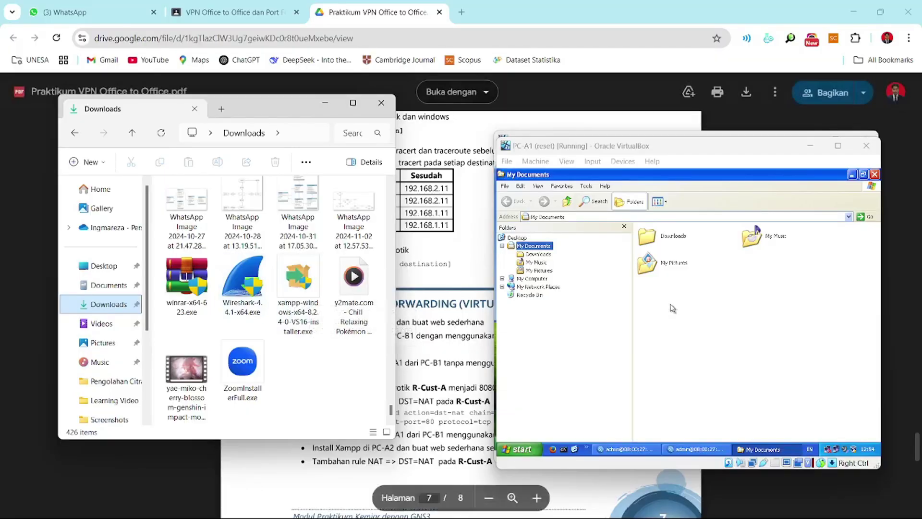
# Step: Search Downloads for "xam" and copy xampp-win32-1.8.2-6-VC9-installer.exe from the host into My Documents on PC-A1
pyautogui.click(352, 134)
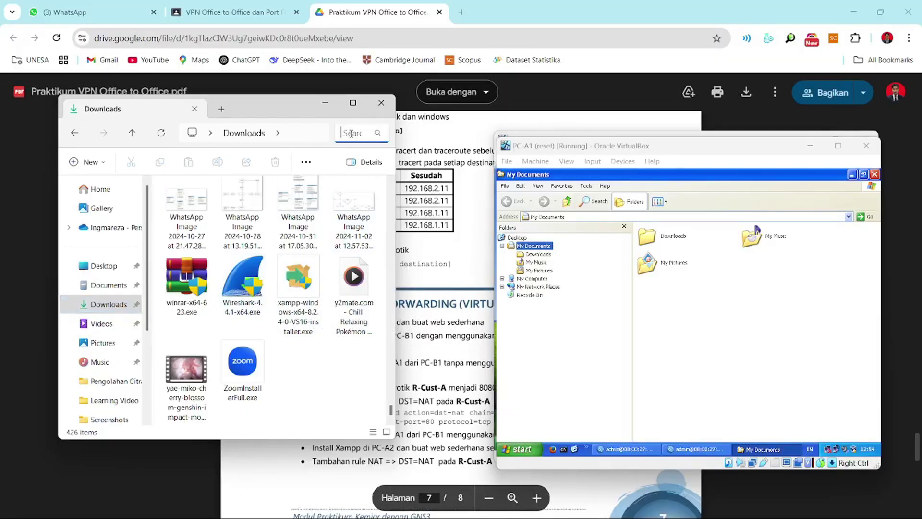
pyautogui.write('xam')
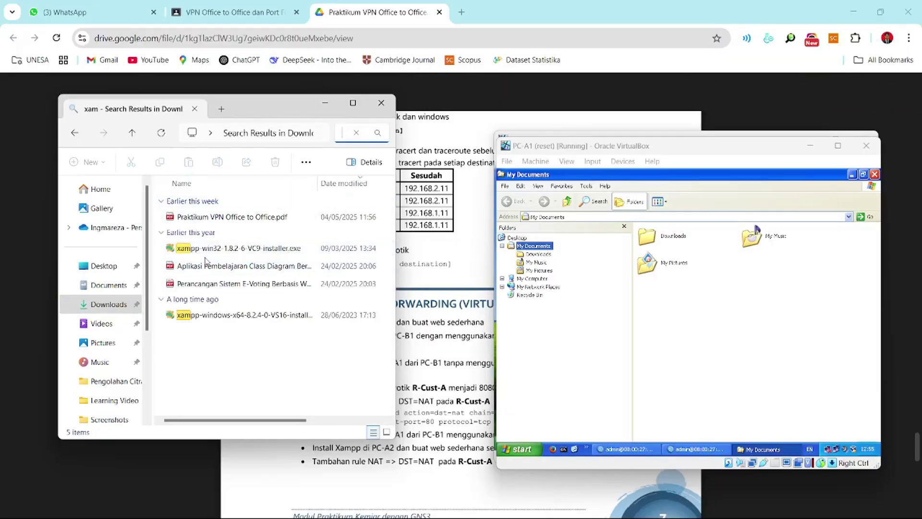
pyautogui.moveTo(216, 248); pyautogui.dragTo(773, 313)
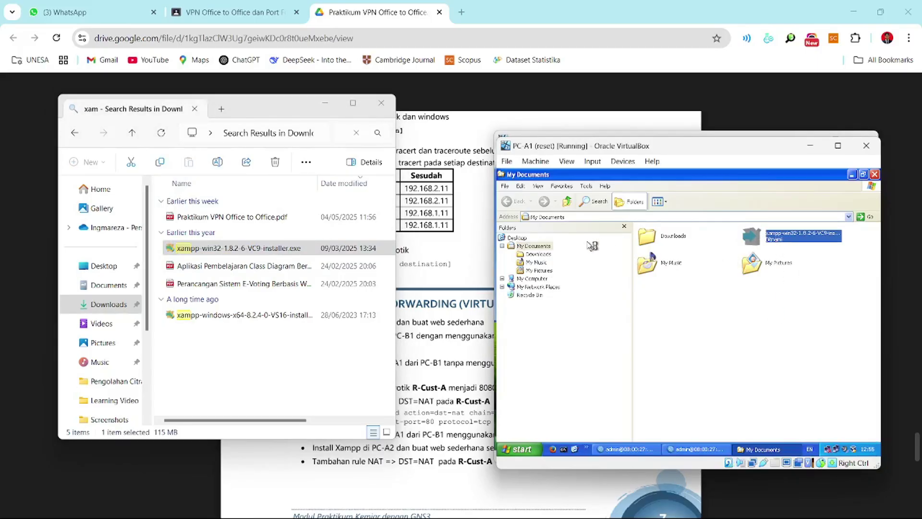
# Step: Move the PC-A1 window off PC-B1, copy xampp-win32-1.8.2-6-VC9-installer.exe from the host into My Documents on PC-B1, and run it
pyautogui.click(633, 134)
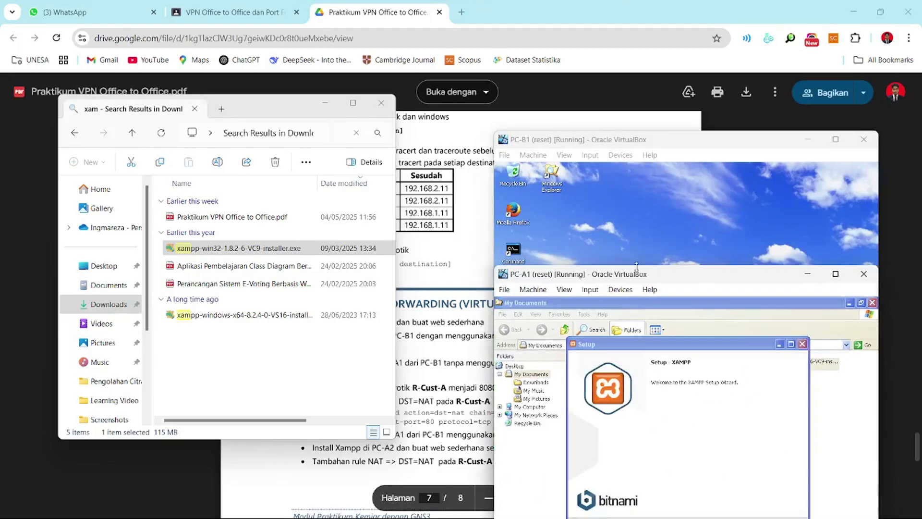
pyautogui.doubleClick(552, 178)
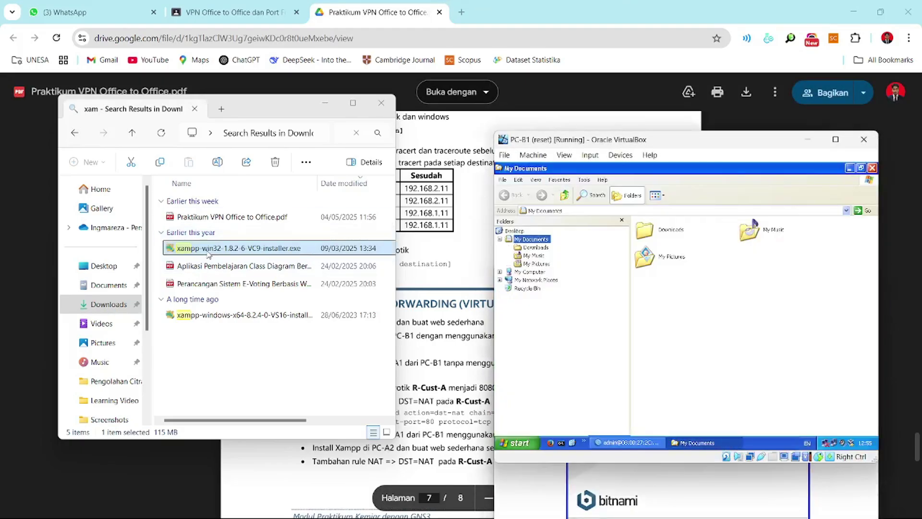
pyautogui.moveTo(285, 249); pyautogui.dragTo(765, 290)
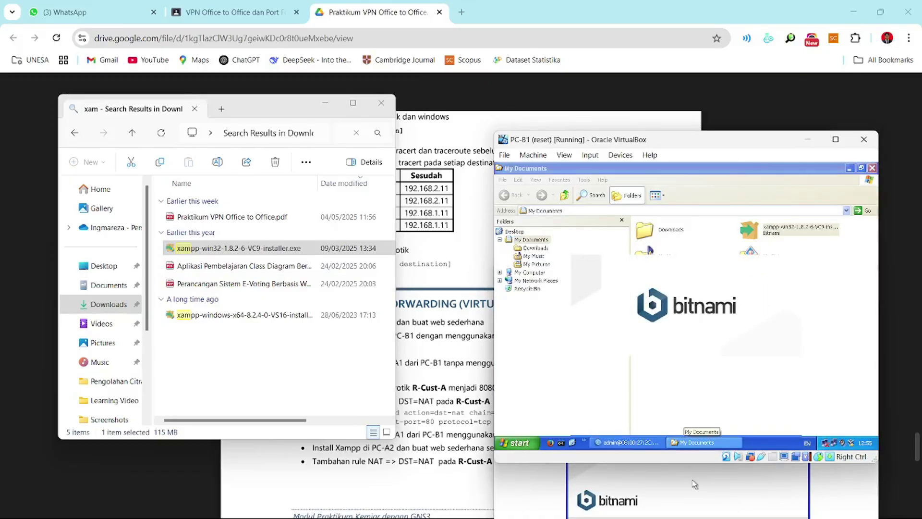
# Step: Bring the XAMPP setup on PC-A1 forward, advance to component selection, and deselect FileZilla FTP Server, Mercury Mail Server and Tomcat
pyautogui.hotkey('alt', 'Tab')
pyautogui.moveTo(677, 275); pyautogui.dragTo(644, 180)
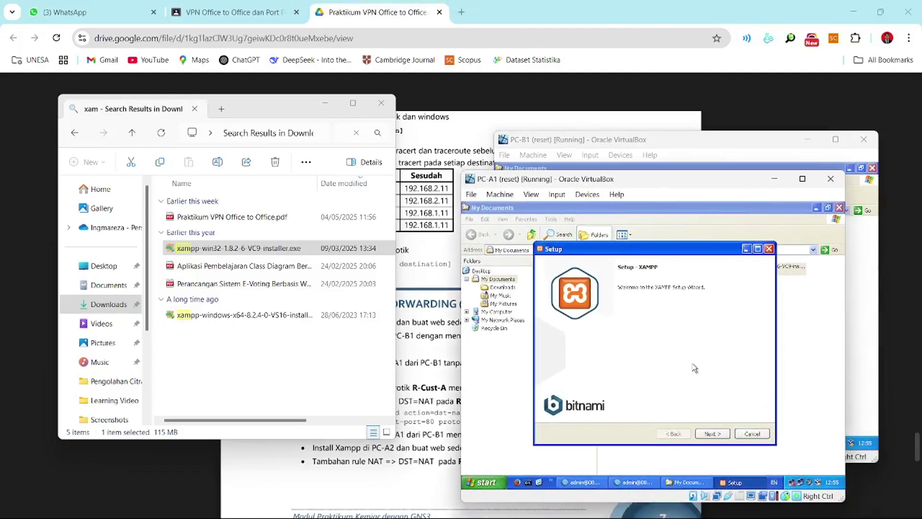
pyautogui.click(713, 434)
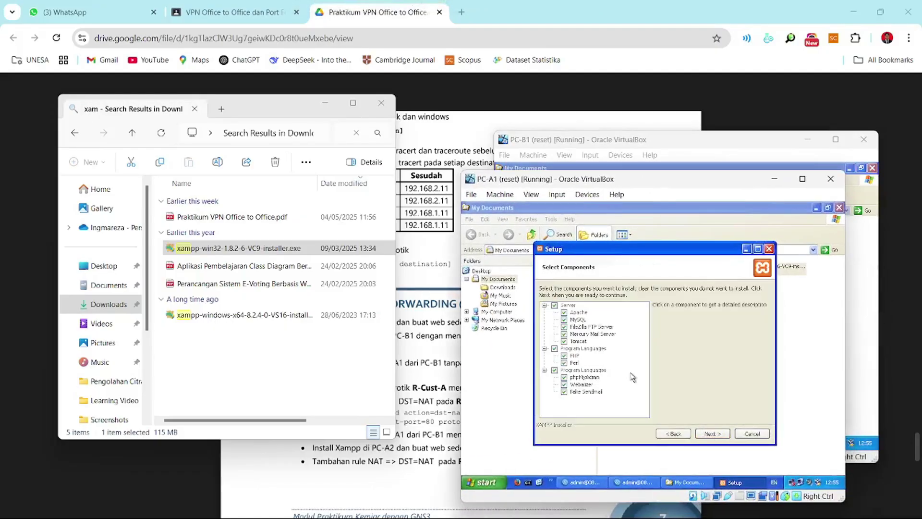
pyautogui.click(566, 328)
pyautogui.click(564, 326)
pyautogui.click(564, 333)
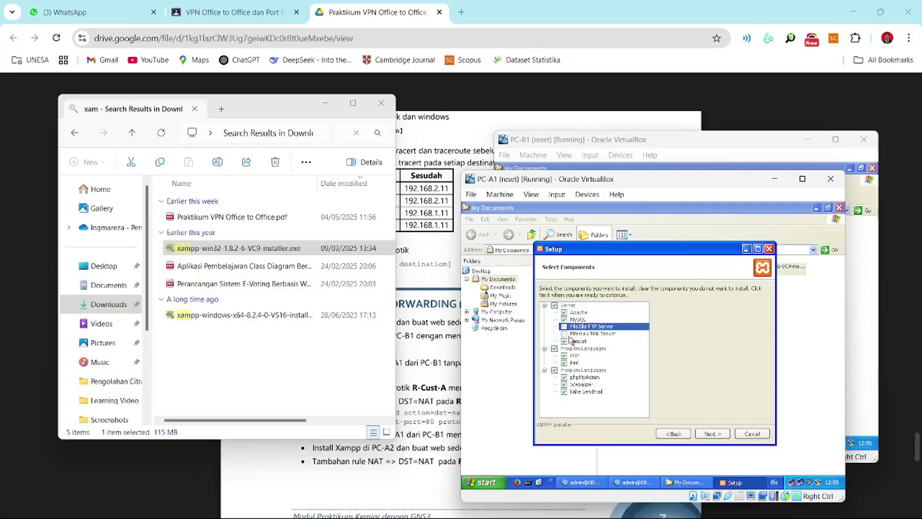
pyautogui.click(564, 341)
# Step: Deselect Perl, Webalizer and Fake Sendmail in the PC-A1 setup, keeping PHP and phpMyAdmin selected
pyautogui.click(564, 362)
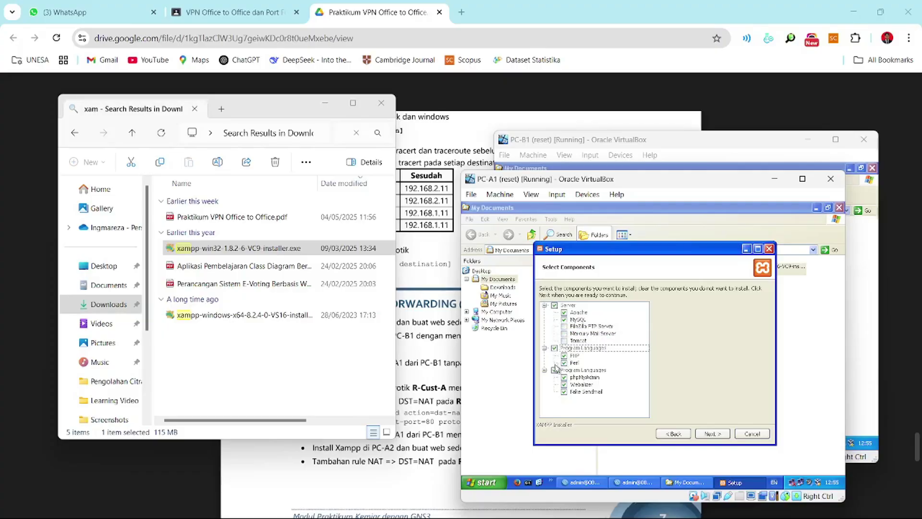
pyautogui.click(562, 358)
pyautogui.click(563, 356)
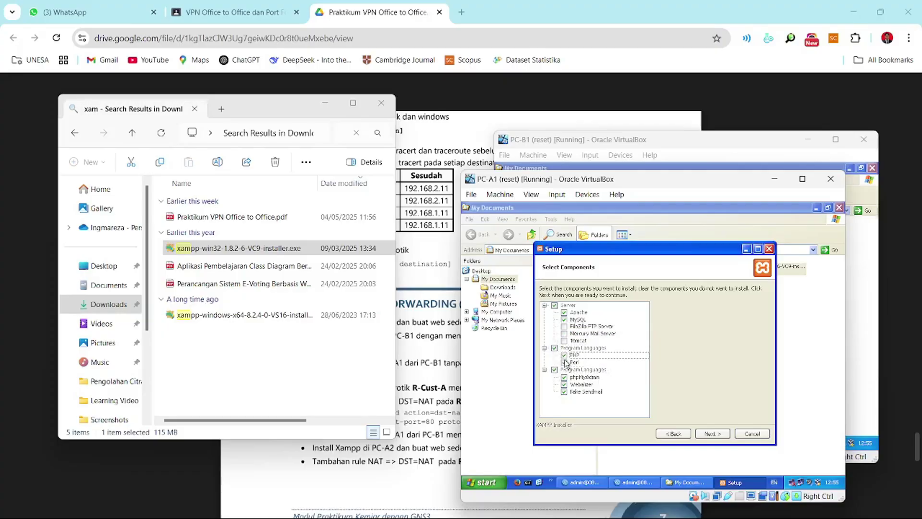
pyautogui.doubleClick(554, 349)
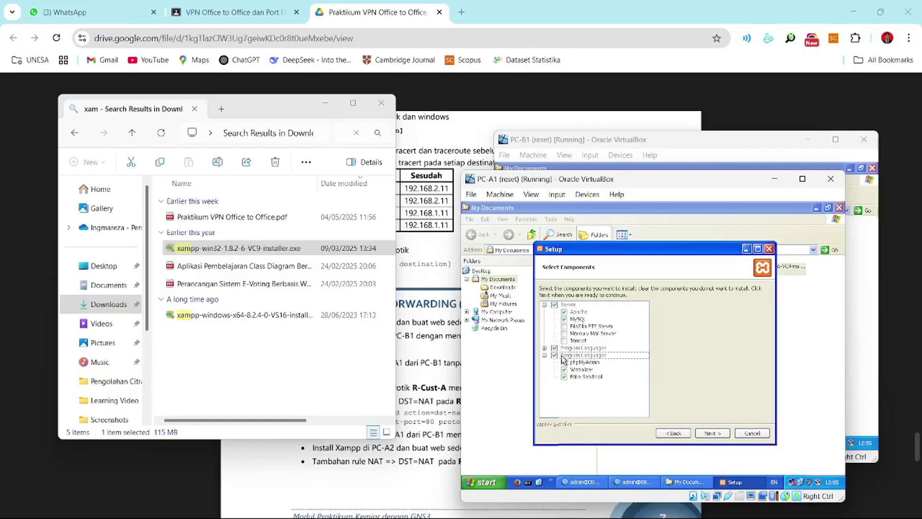
pyautogui.click(567, 362)
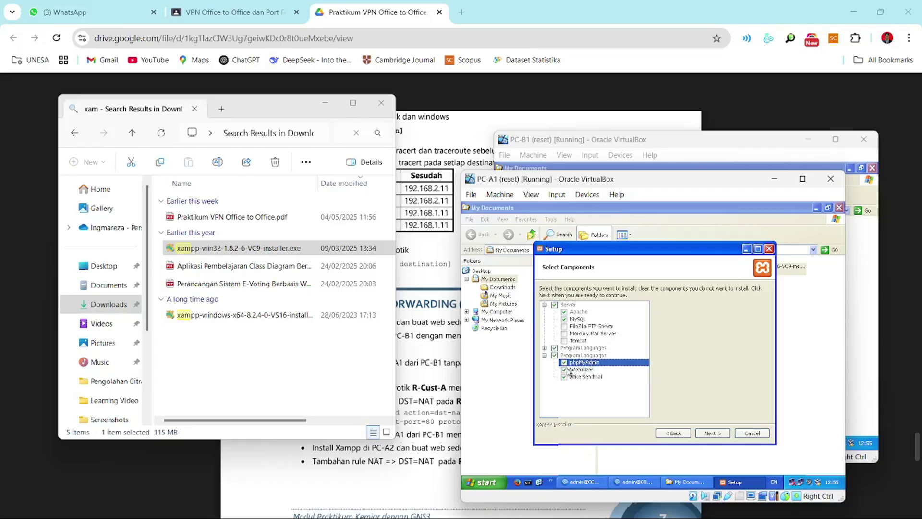
pyautogui.click(564, 370)
pyautogui.press('Down')
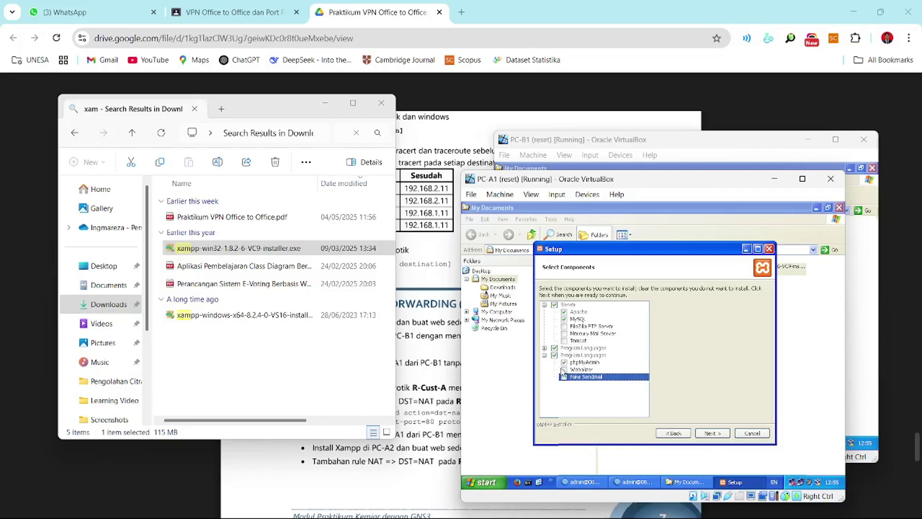
pyautogui.click(545, 355)
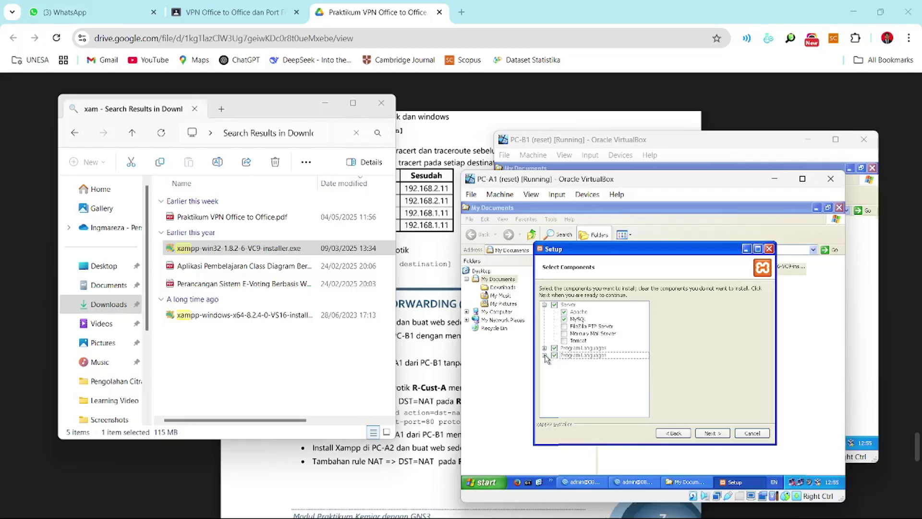
pyautogui.click(545, 347)
pyautogui.click(545, 370)
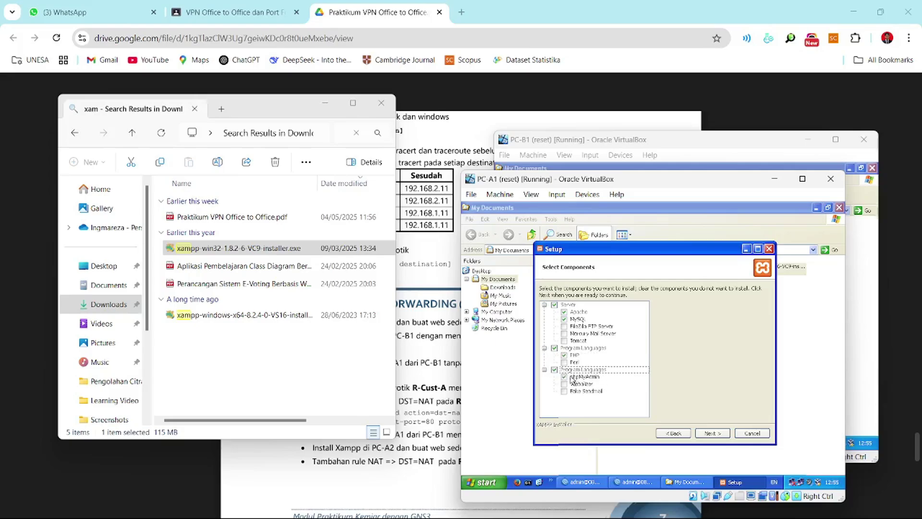
# Step: Accept the remaining XAMPP setup pages on PC-A1 and start the installation
pyautogui.click(699, 434)
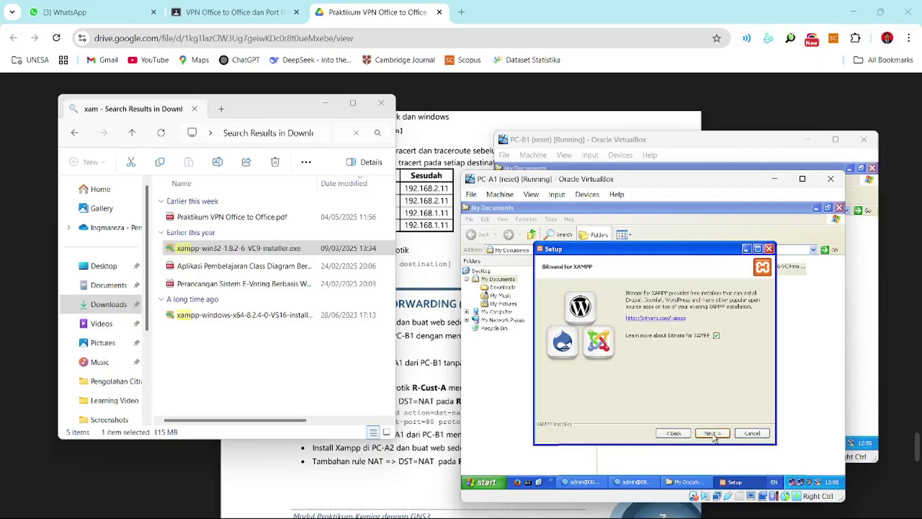
pyautogui.click(713, 434)
pyautogui.click(712, 434)
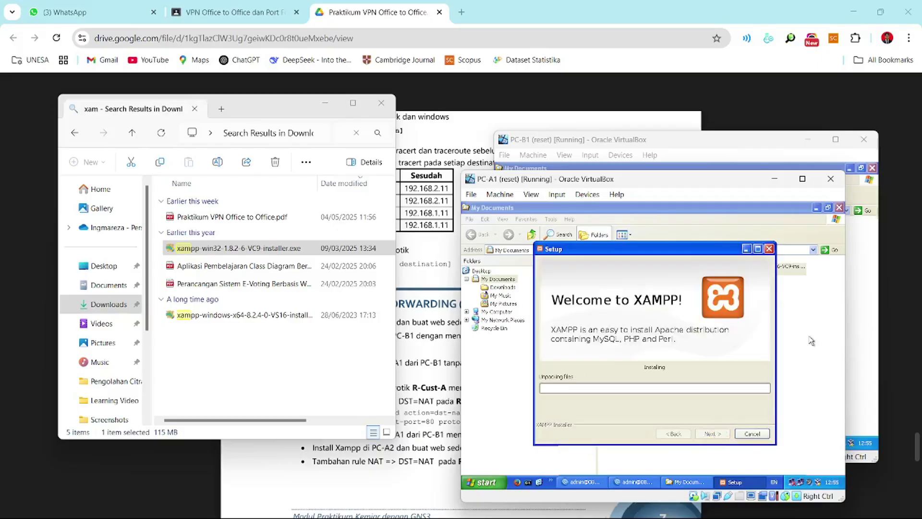
# Step: Minimize the host's File Explorer and place the PC-A1 window beside PC-B1
pyautogui.moveTo(718, 186); pyautogui.dragTo(728, 211)
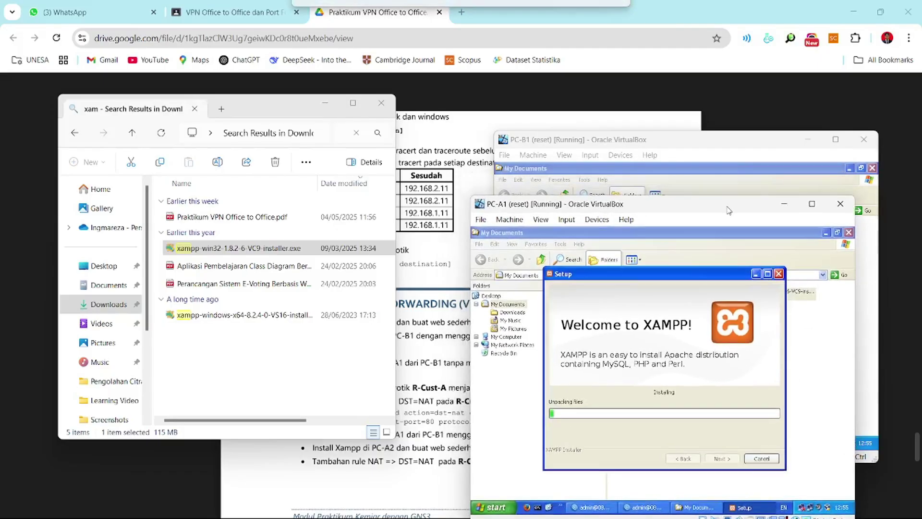
pyautogui.click(325, 105)
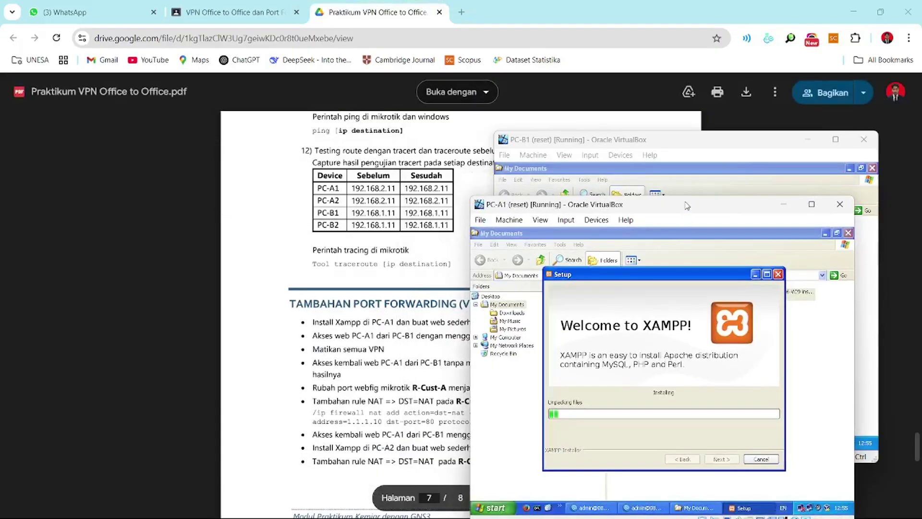
pyautogui.moveTo(686, 206); pyautogui.dragTo(319, 137)
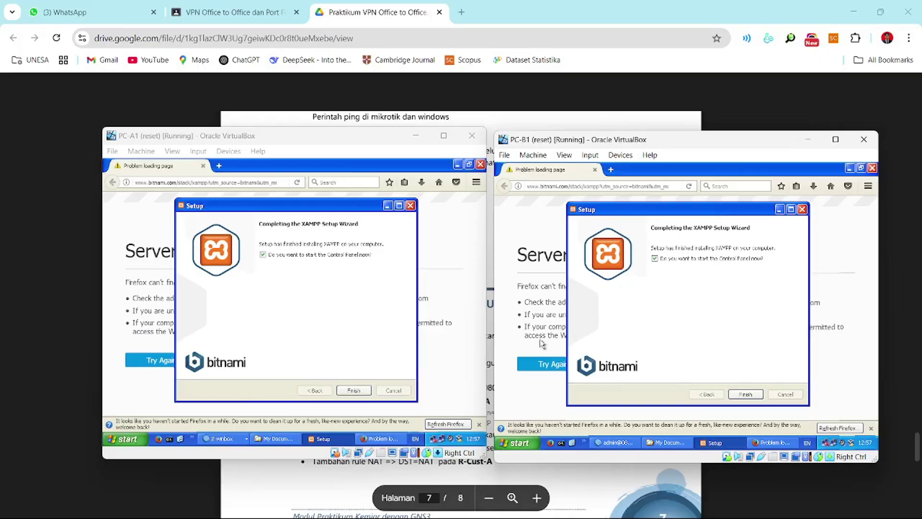
# Step: Finish the XAMPP setup on PC-A1, dismiss the default-browser and xampp-control.exe download prompts, and close Firefox and My Documents
pyautogui.click(351, 389)
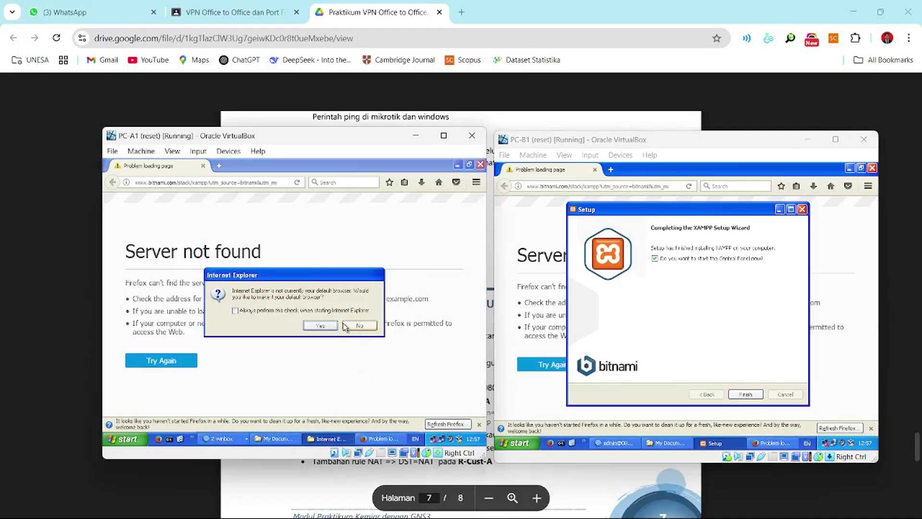
pyautogui.click(349, 326)
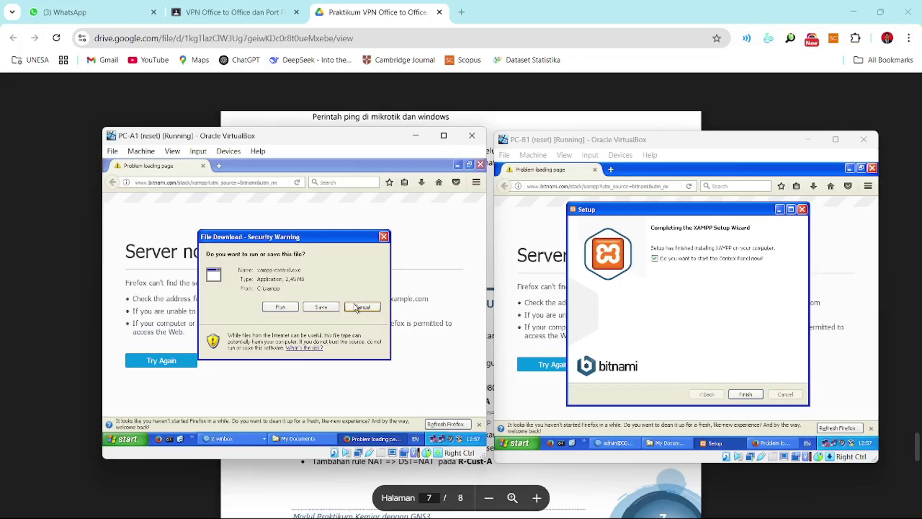
pyautogui.click(356, 307)
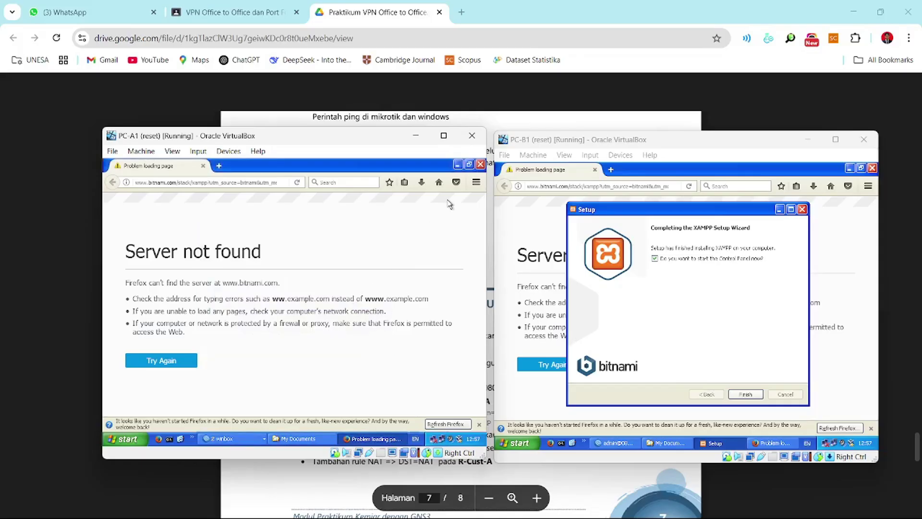
pyautogui.click(481, 164)
pyautogui.click(480, 164)
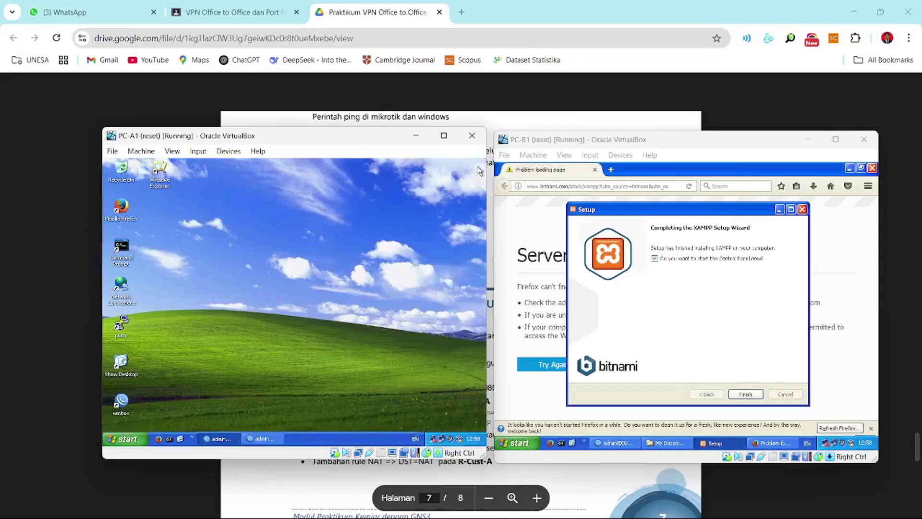
# Step: Finish the XAMPP setup on PC-B1, dismiss the Internet Explorer and file download prompts, and close Firefox and My Documents
pyautogui.click(743, 395)
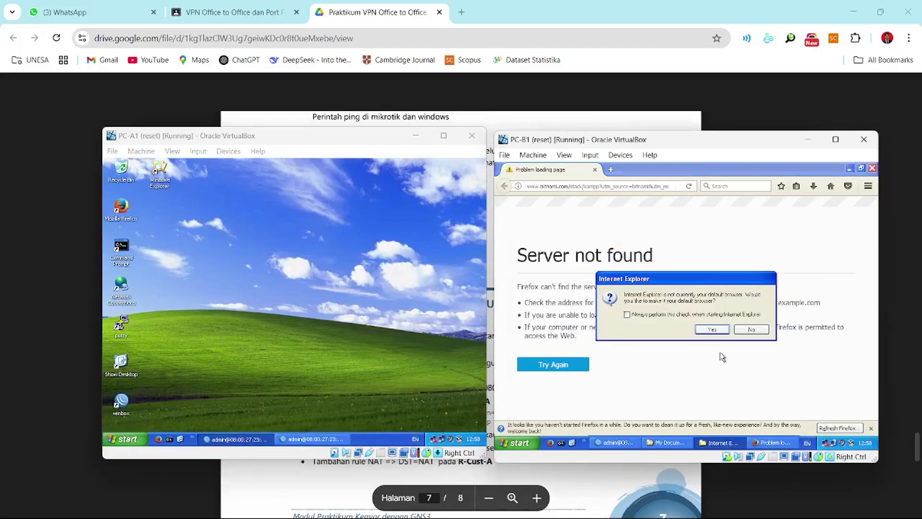
pyautogui.click(754, 329)
pyautogui.click(753, 310)
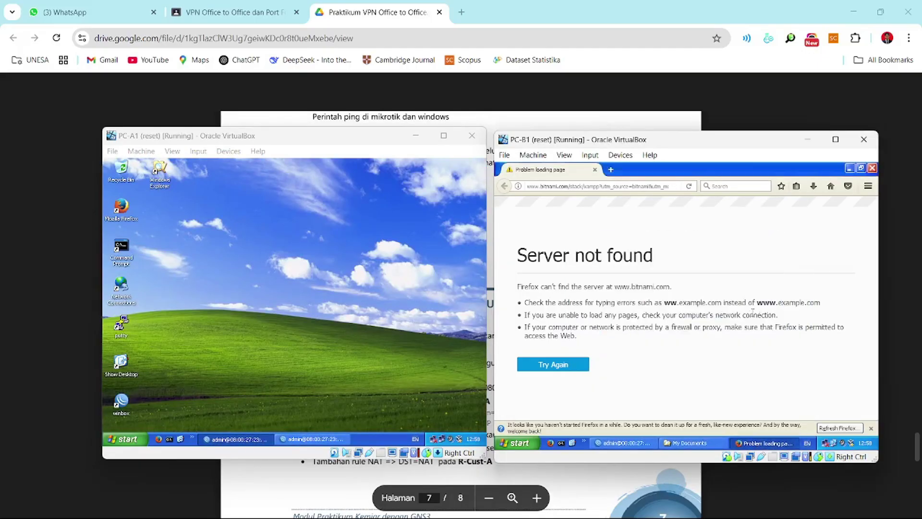
pyautogui.click(872, 167)
pyautogui.click(872, 168)
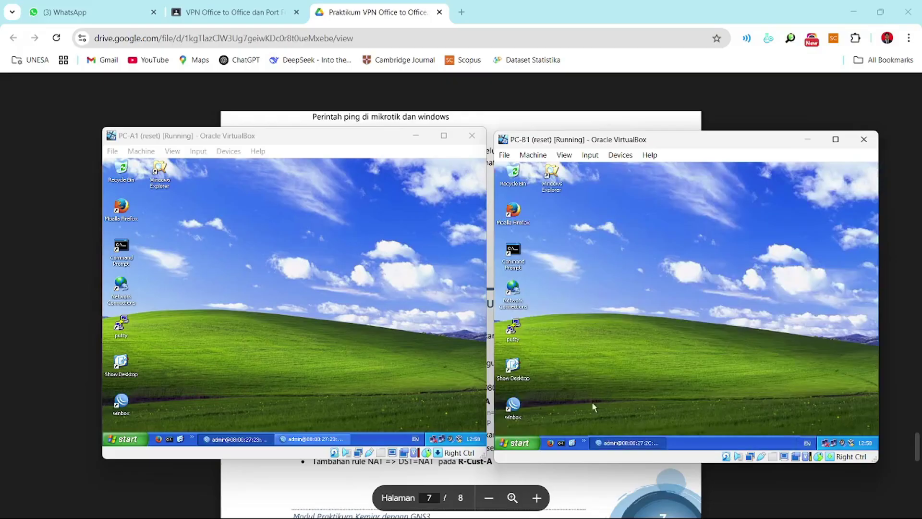
# Step: Launch the XAMPP Control Panel on PC-B1 and start Apache and MySQL
pyautogui.click(521, 442)
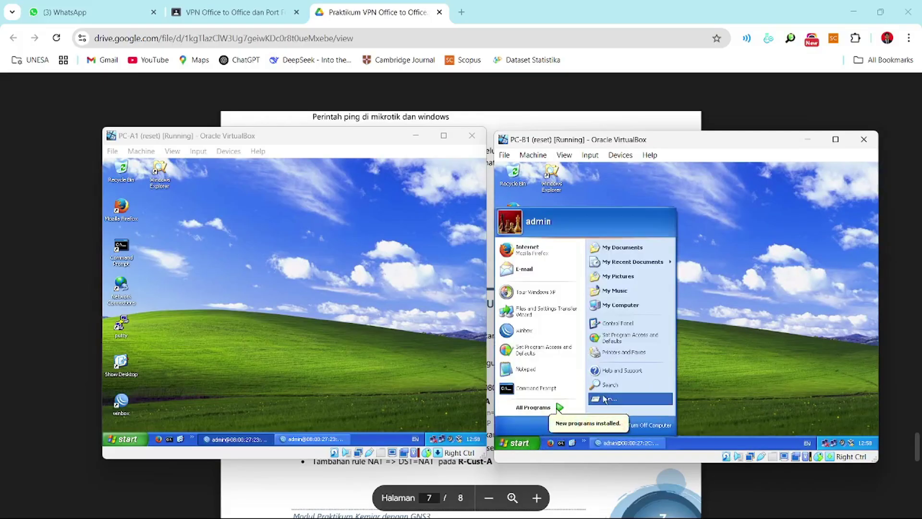
pyautogui.moveTo(533, 407)
pyautogui.moveTo(596, 406)
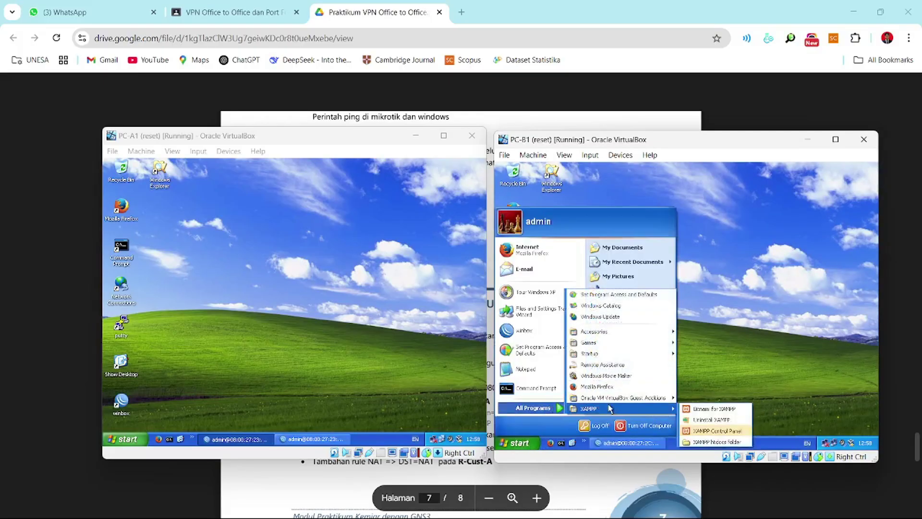
pyautogui.click(710, 431)
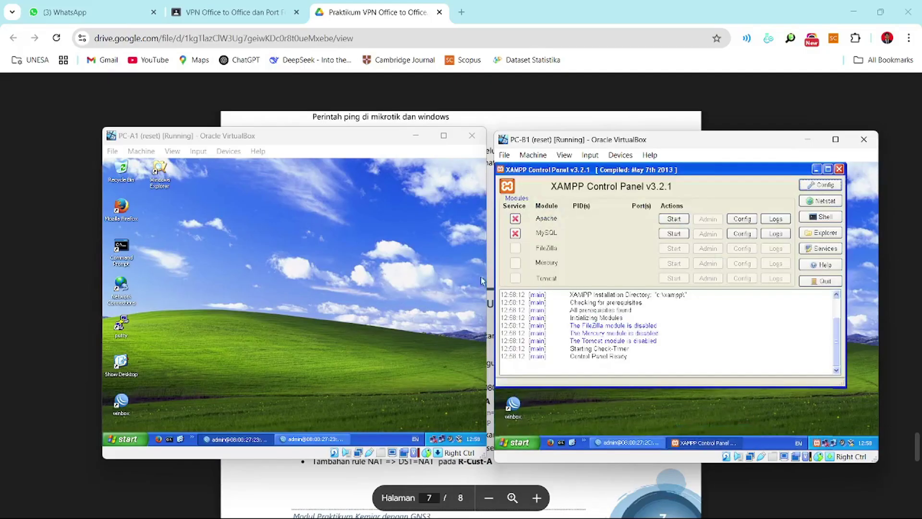
pyautogui.click(674, 219)
pyautogui.click(673, 233)
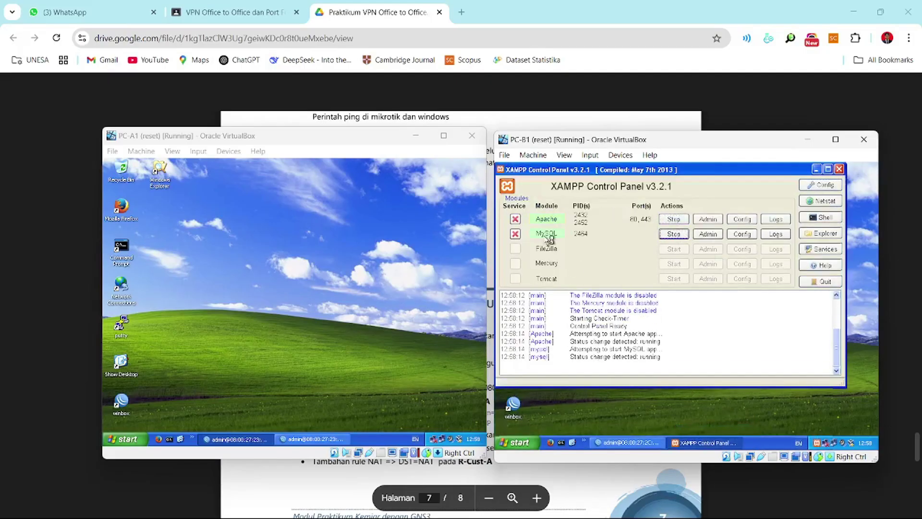
# Step: Launch the XAMPP Control Panel on PC-A1, start Apache and MySQL, and minimize the control panel
pyautogui.click(143, 438)
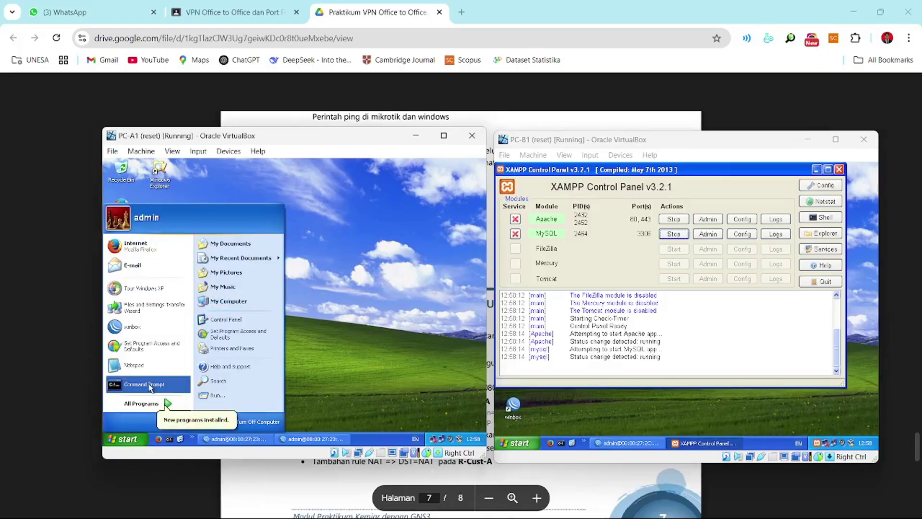
pyautogui.moveTo(144, 404)
pyautogui.moveTo(204, 404)
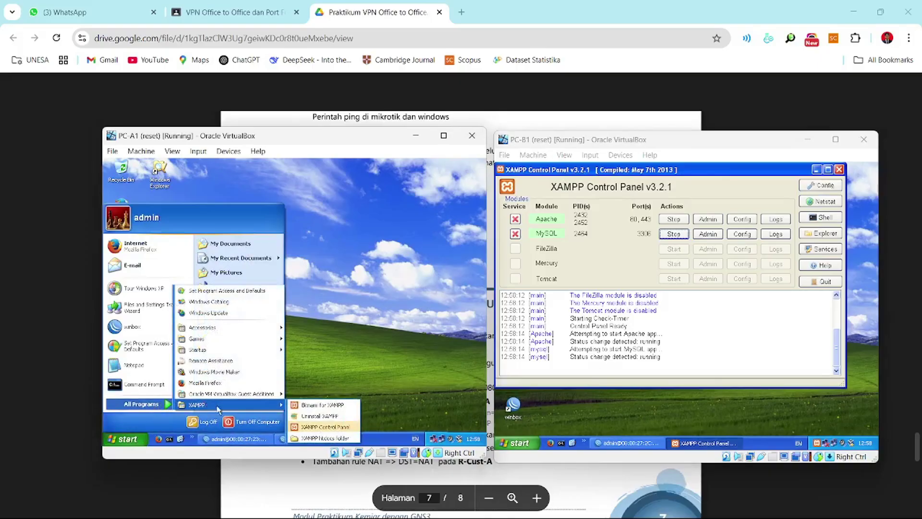
pyautogui.click(312, 411)
pyautogui.click(282, 215)
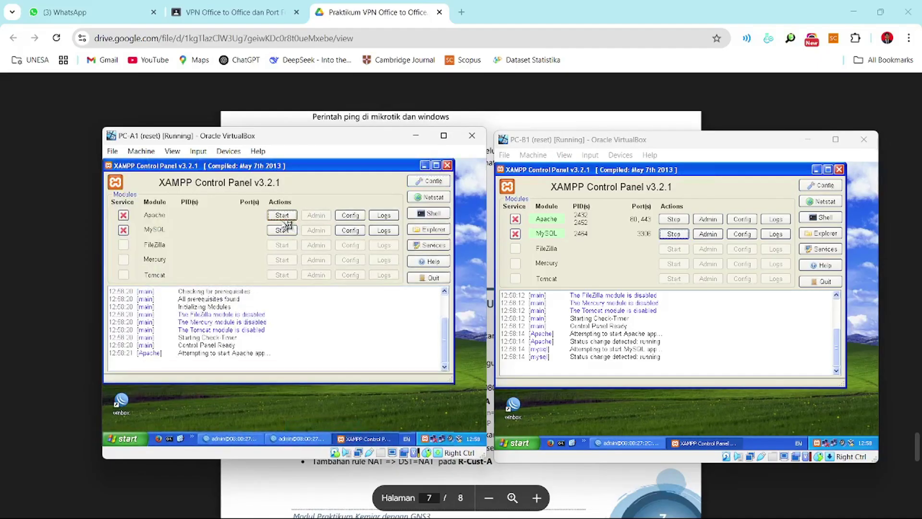
pyautogui.click(282, 230)
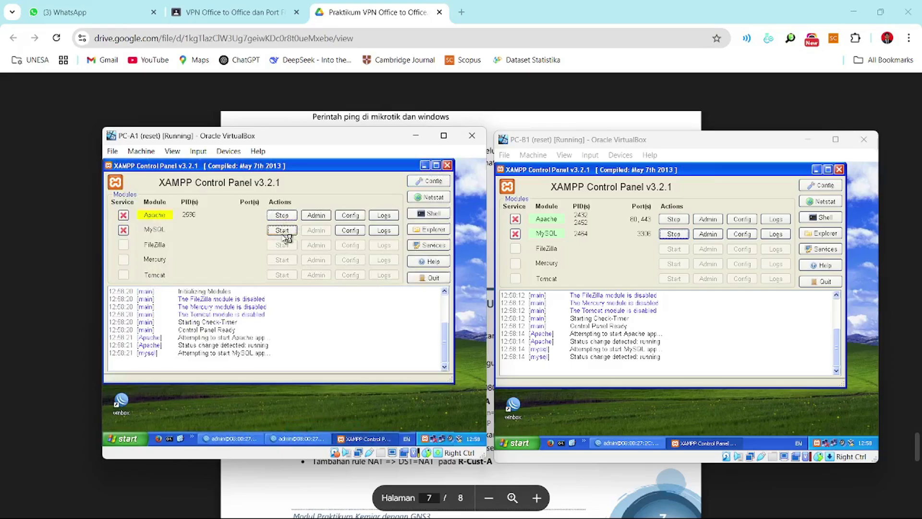
pyautogui.click(425, 165)
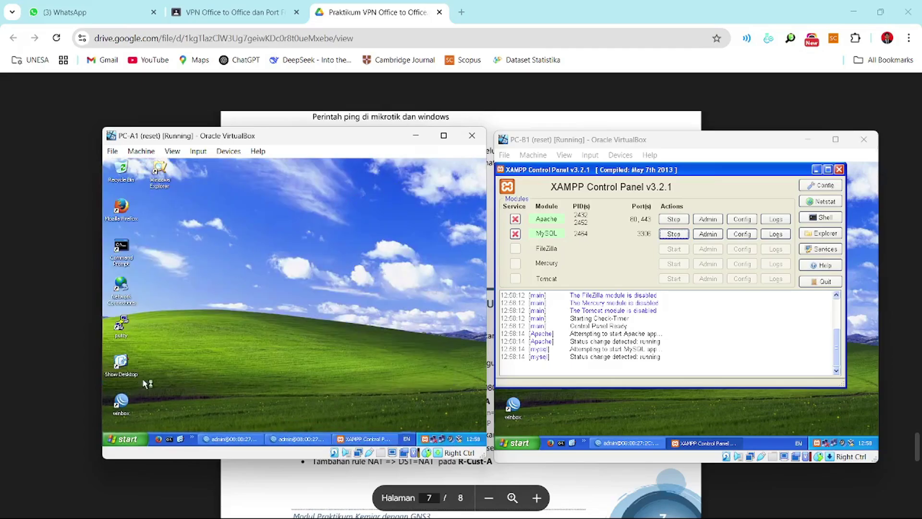
# Step: Browse to the C:\xampp\htdocs folder on PC-A1 in Windows Explorer
pyautogui.click(156, 183)
pyautogui.doubleClick(156, 183)
pyautogui.click(138, 243)
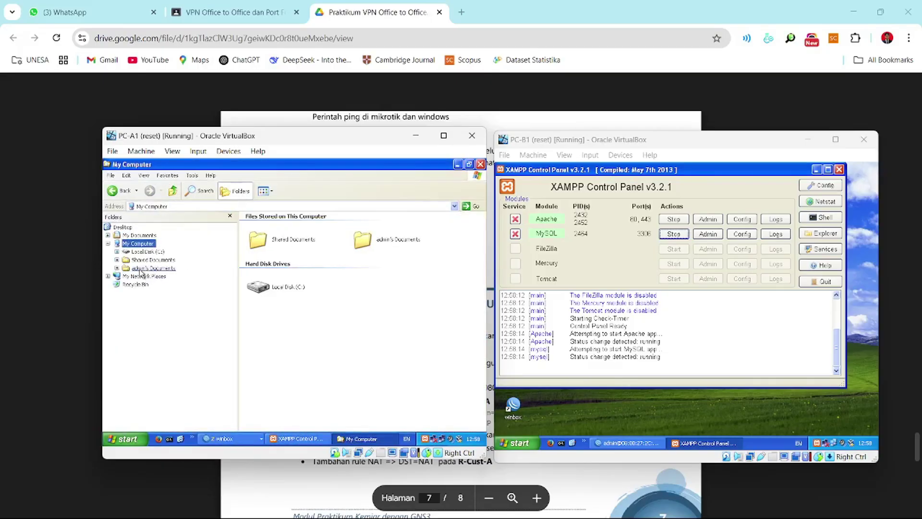
pyautogui.doubleClick(290, 287)
pyautogui.doubleClick(284, 283)
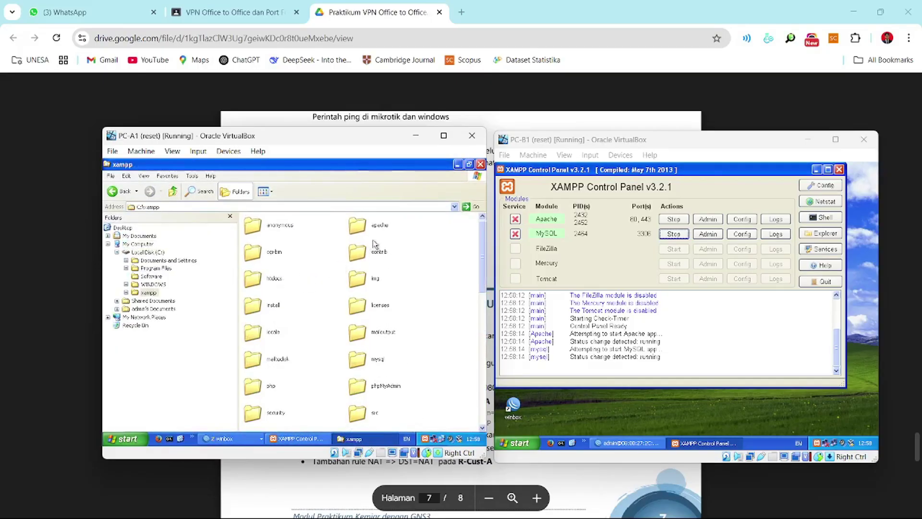
pyautogui.doubleClick(253, 278)
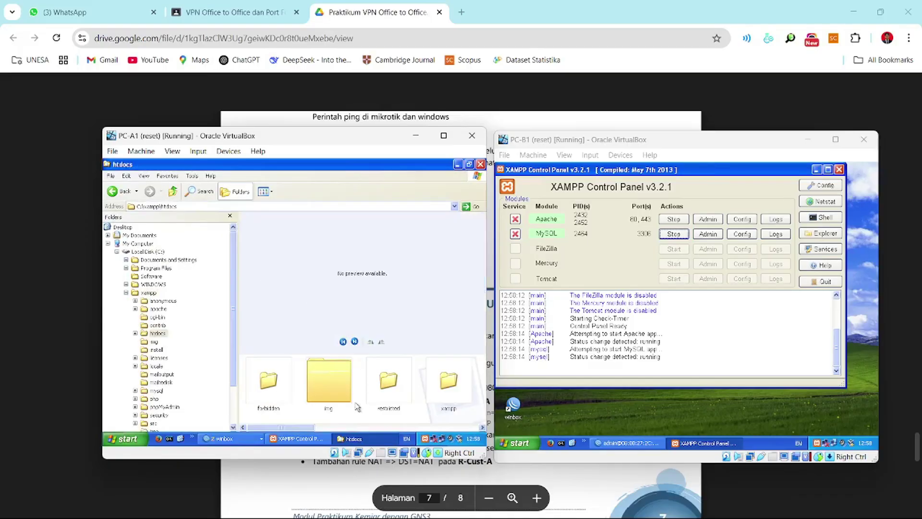
# Step: Delete index.php from the htdocs folder on PC-A1, sending it to the Recycle Bin
pyautogui.moveTo(282, 428); pyautogui.dragTo(447, 428)
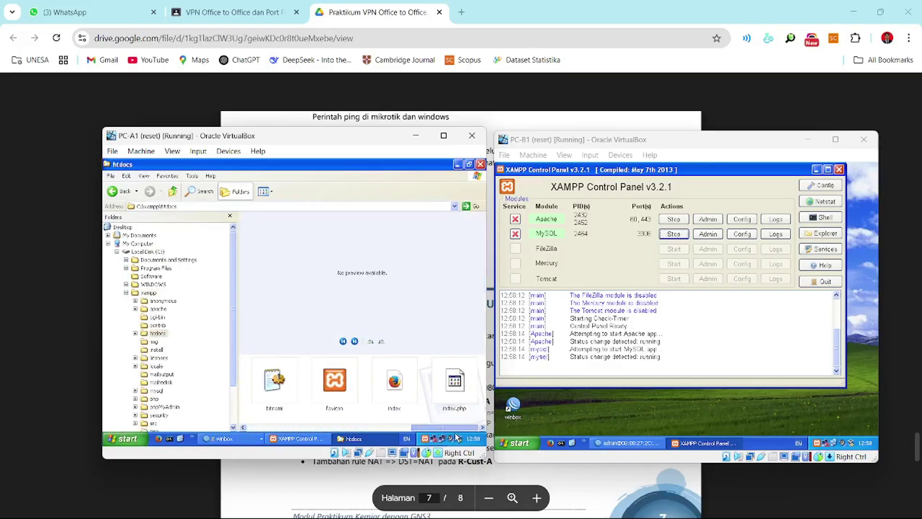
pyautogui.rightClick(458, 395)
pyautogui.click(417, 368)
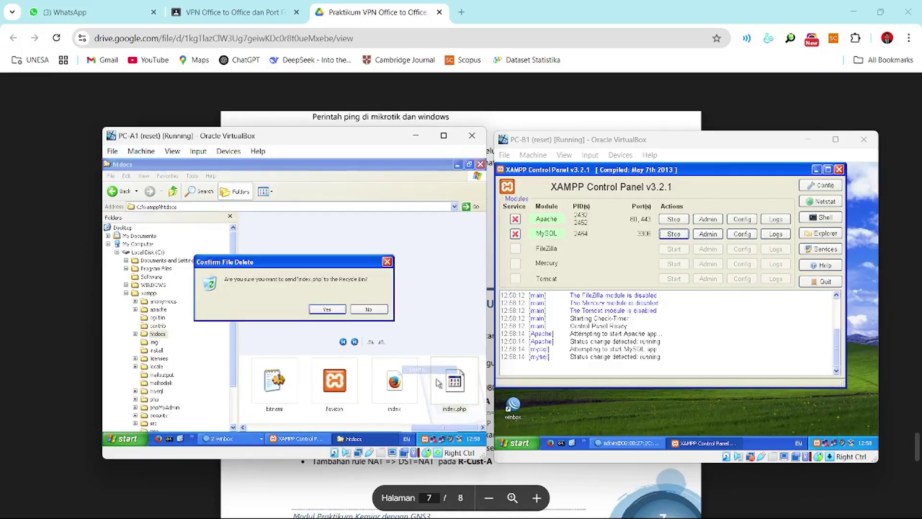
pyautogui.click(336, 311)
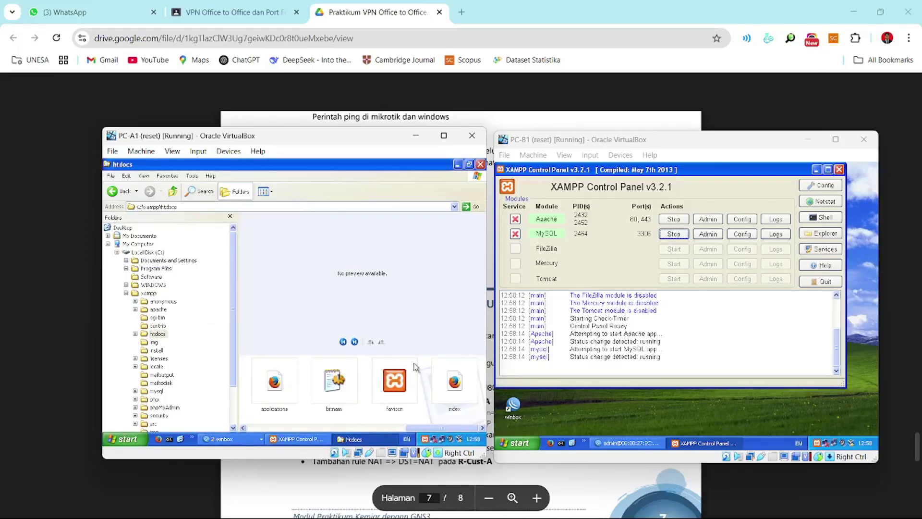
# Step: Open the index page in PC-A1's htdocs for editing in Notepad and replace its heading text with "INI PC-A1"
pyautogui.click(453, 390)
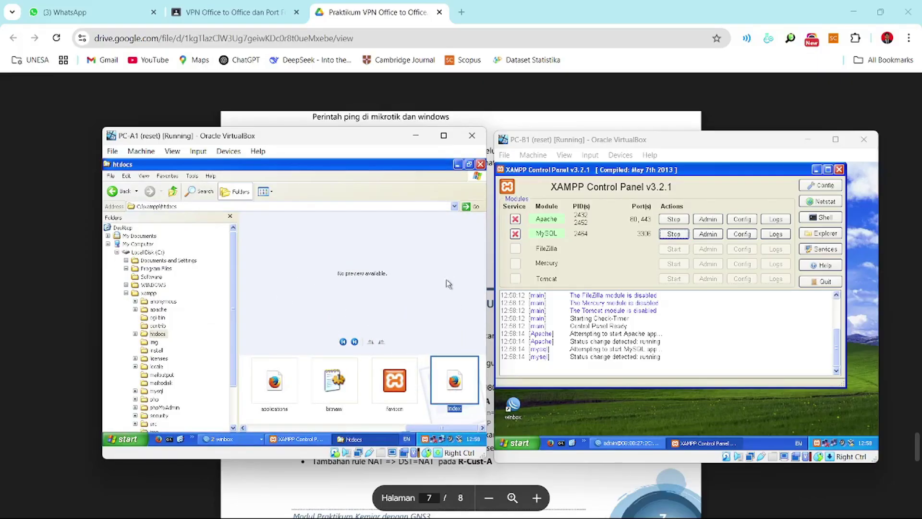
pyautogui.click(480, 165)
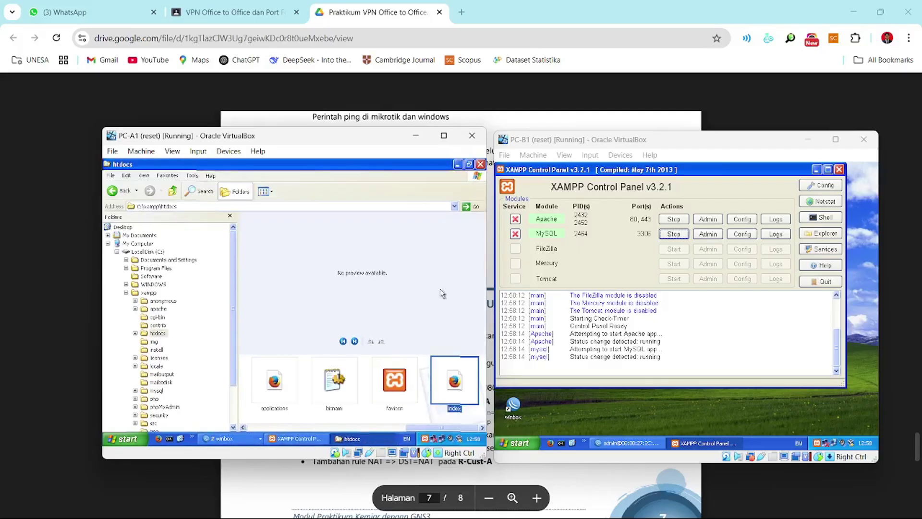
pyautogui.rightClick(463, 387)
pyautogui.click(435, 295)
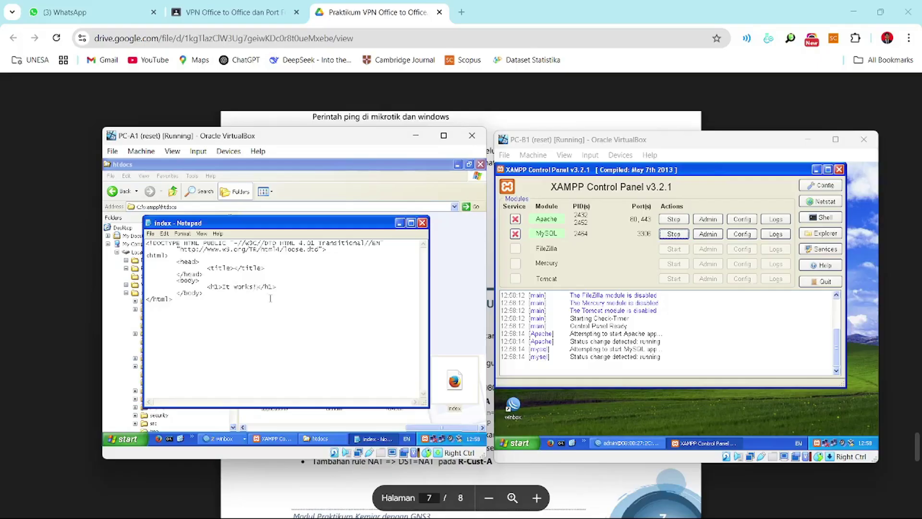
pyautogui.press('BackSpace')
pyautogui.press('BackSpace')
pyautogui.press('BackSpace')
pyautogui.press('BackSpace')
pyautogui.press('BackSpace')
pyautogui.press('BackSpace')
pyautogui.press('BackSpace')
pyautogui.press('BackSpace')
pyautogui.press('BackSpace')
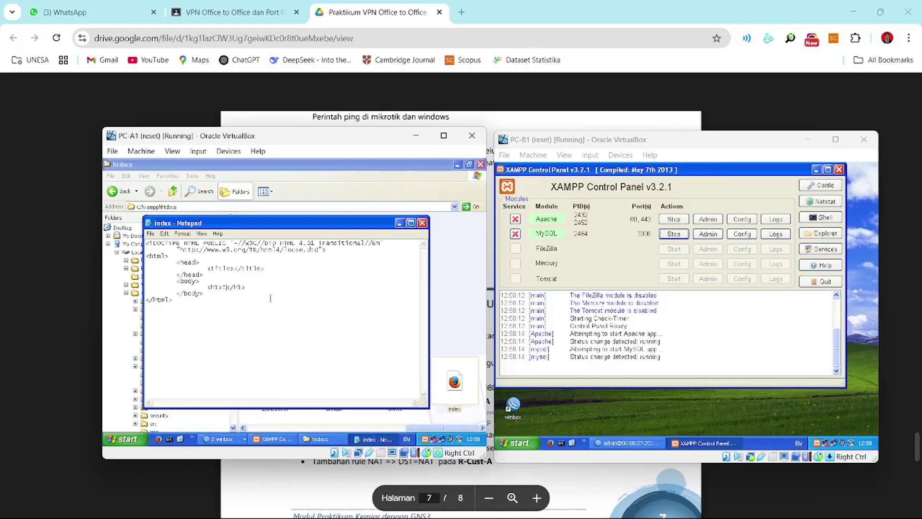
pyautogui.write('INT P')
pyautogui.write('C A-1')
pyautogui.press('BackSpace')
pyautogui.press('BackSpace')
pyautogui.press('BackSpace')
pyautogui.press('BackSpace')
pyautogui.write('-A1')
# Step: Add a paragraph with the author's name below the PC-A1 heading, save the page, and close Notepad and the htdocs window
pyautogui.press('Return')
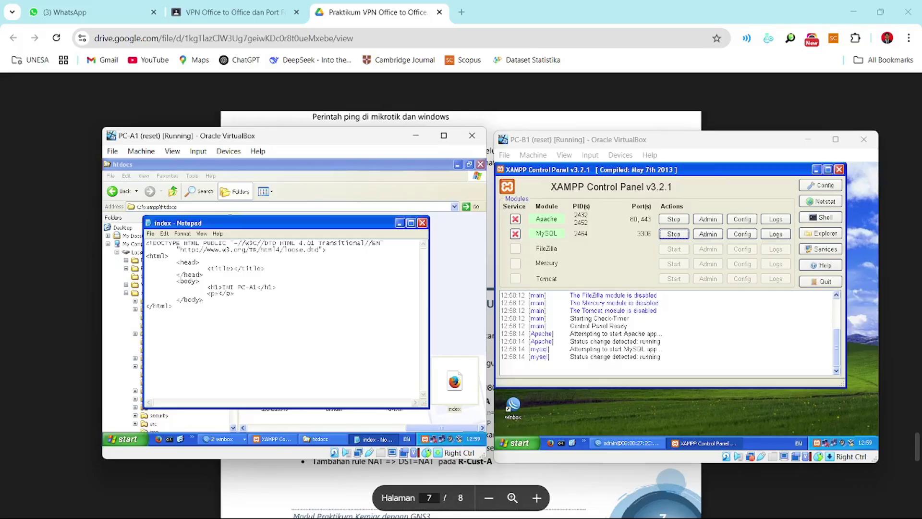
pyautogui.write('ingmareza N.A')
pyautogui.hotkey('shift', 'Up')
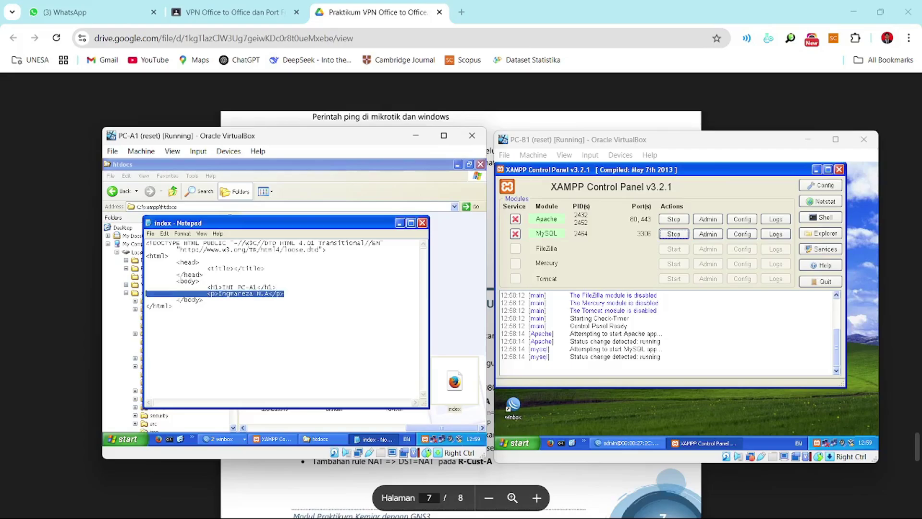
pyautogui.click(315, 287)
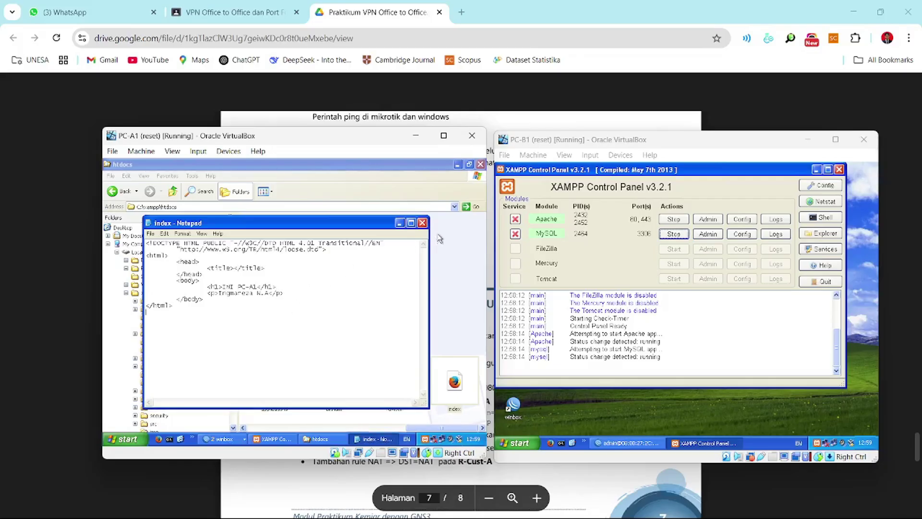
pyautogui.click(422, 223)
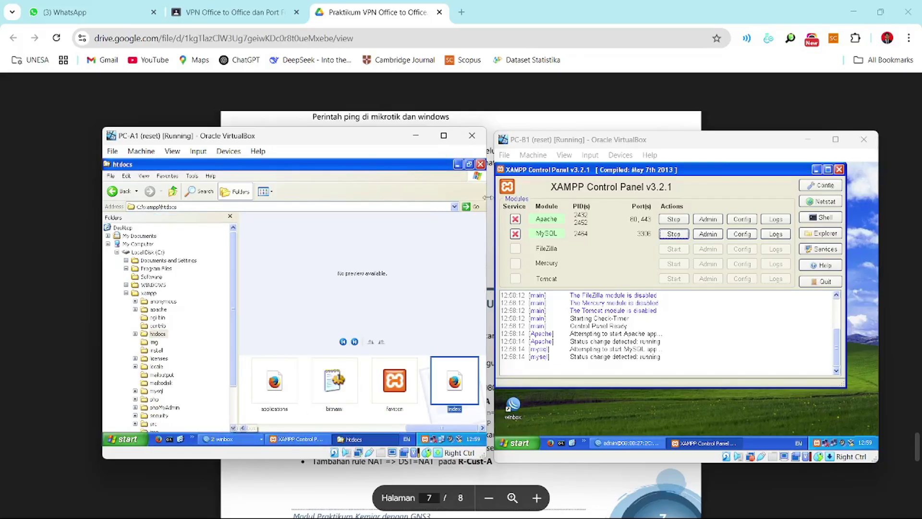
pyautogui.click(480, 163)
# Step: Check PC-A1's website in Firefox at localhost and at 192.168.1.11
pyautogui.doubleClick(126, 209)
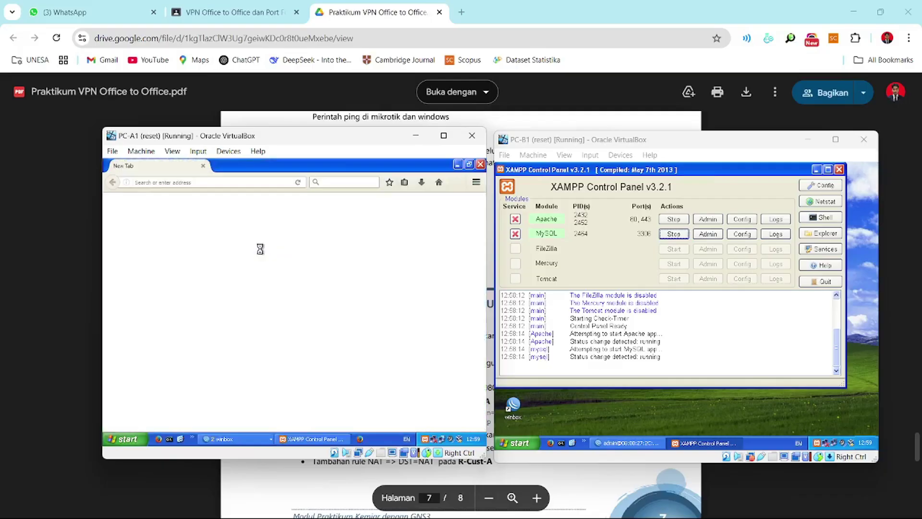
pyautogui.write('local')
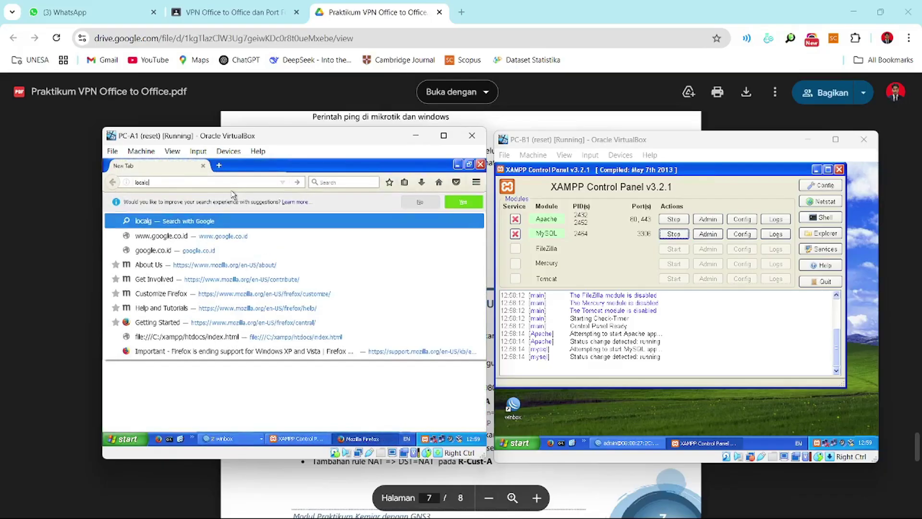
pyautogui.write('host')
pyautogui.press('Return')
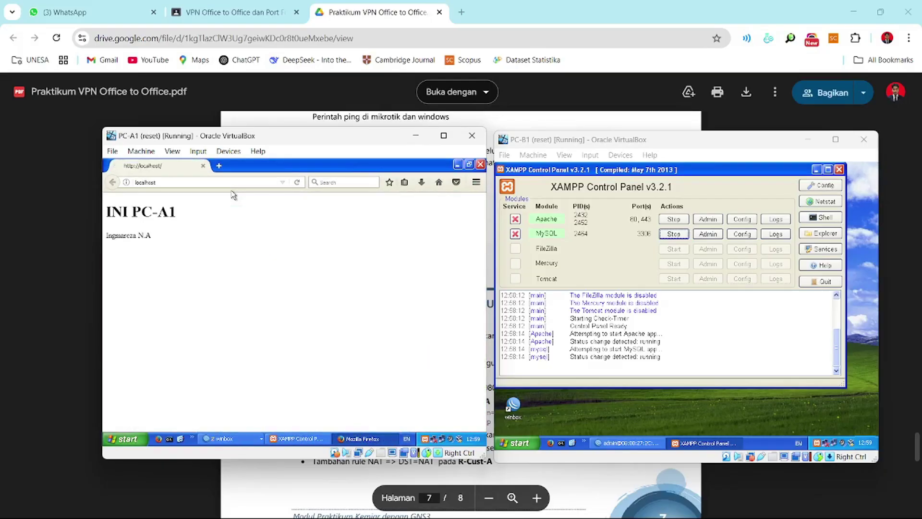
pyautogui.click(184, 185)
pyautogui.write('192.168')
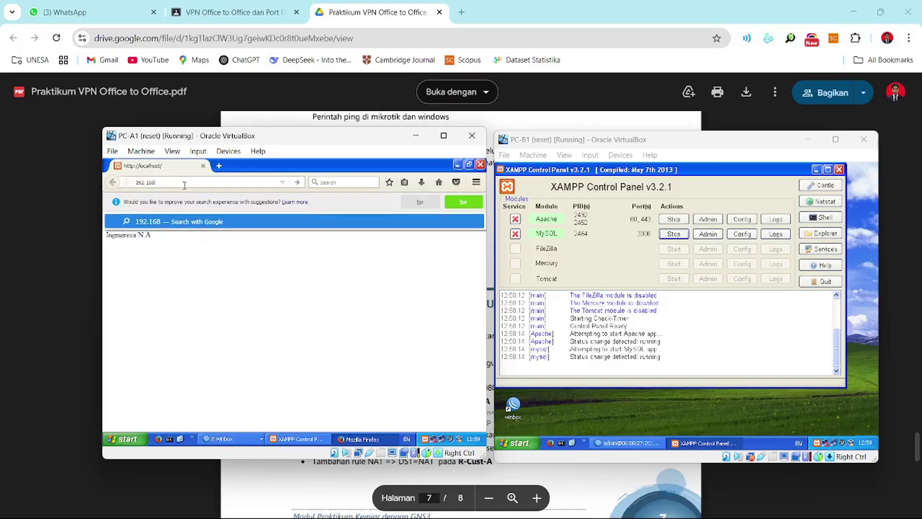
pyautogui.write('.1.11')
pyautogui.press('Return')
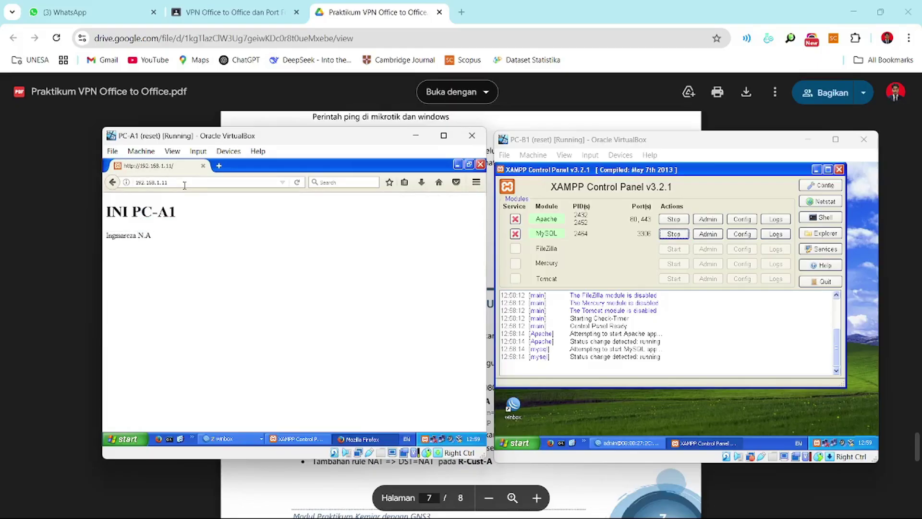
# Step: Close the XAMPP Control Panel window on PC-B1 and browse to the C:\xampp\htdocs folder there
pyautogui.click(839, 170)
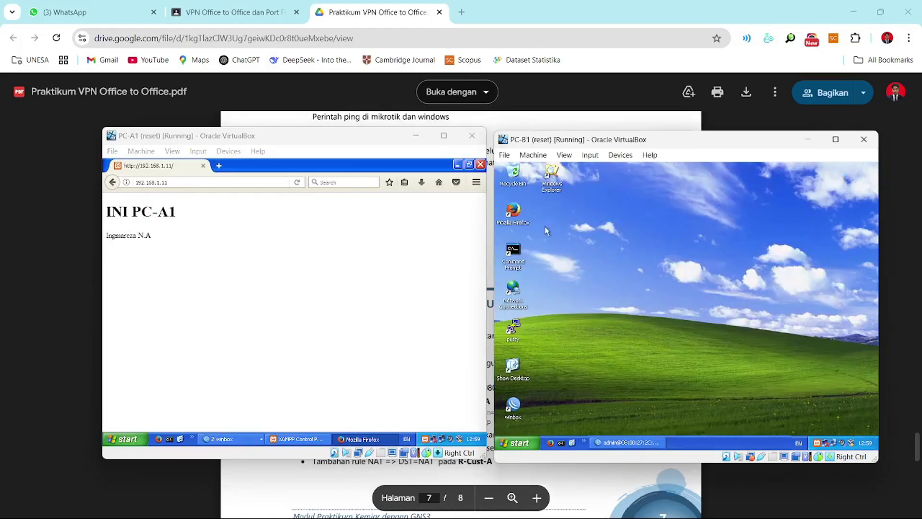
pyautogui.doubleClick(550, 175)
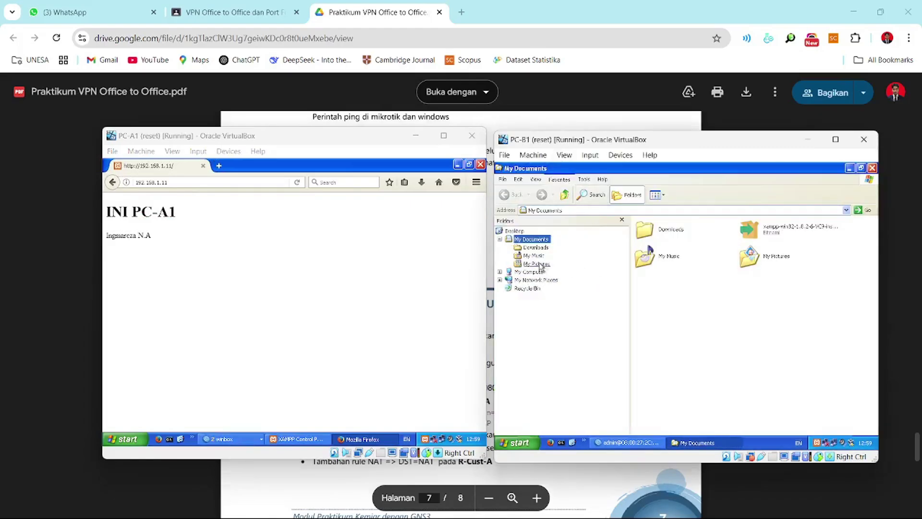
pyautogui.click(530, 273)
pyautogui.doubleClick(667, 292)
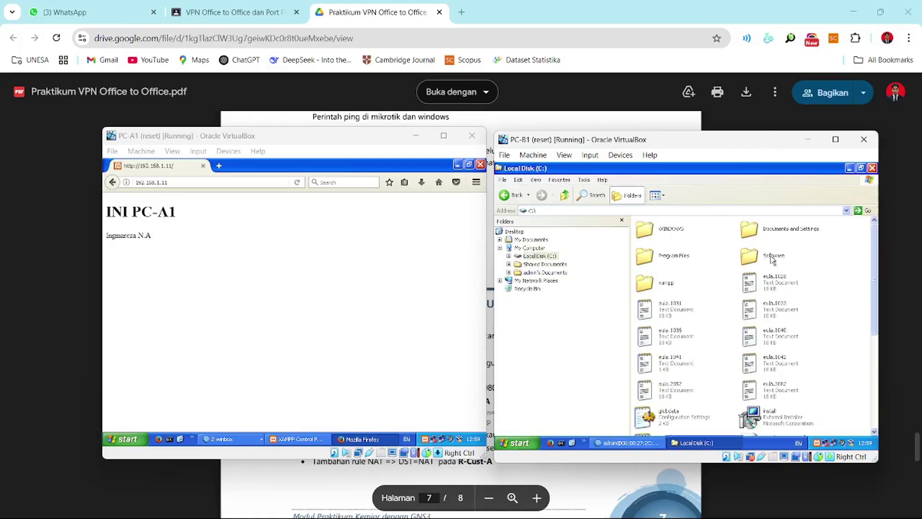
pyautogui.click(663, 285)
pyautogui.doubleClick(665, 284)
pyautogui.doubleClick(664, 284)
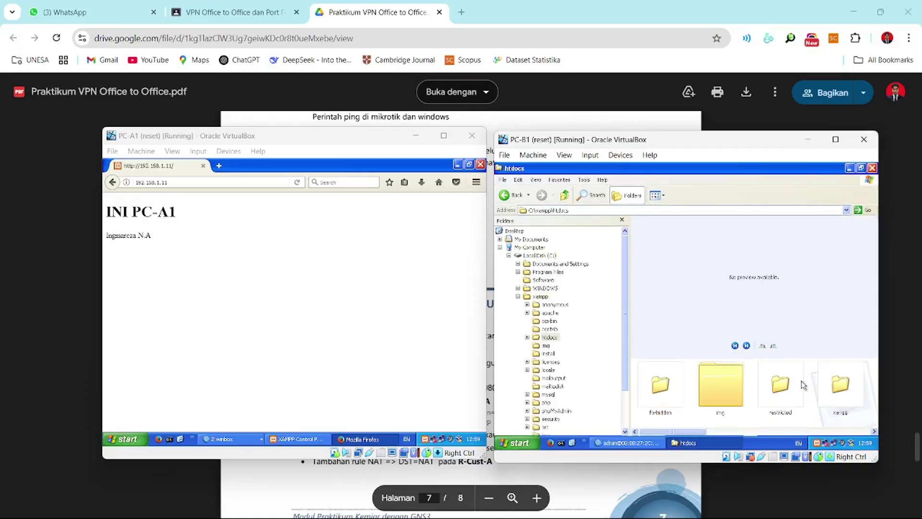
# Step: Delete index.php from the htdocs folder on PC-B1, sending it to the Recycle Bin
pyautogui.moveTo(689, 430); pyautogui.dragTo(853, 431)
pyautogui.rightClick(860, 394)
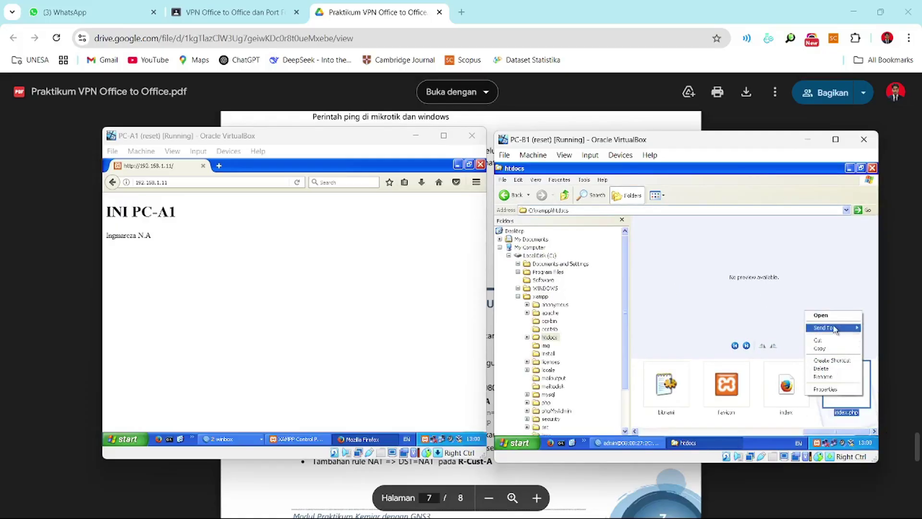
pyautogui.click(840, 368)
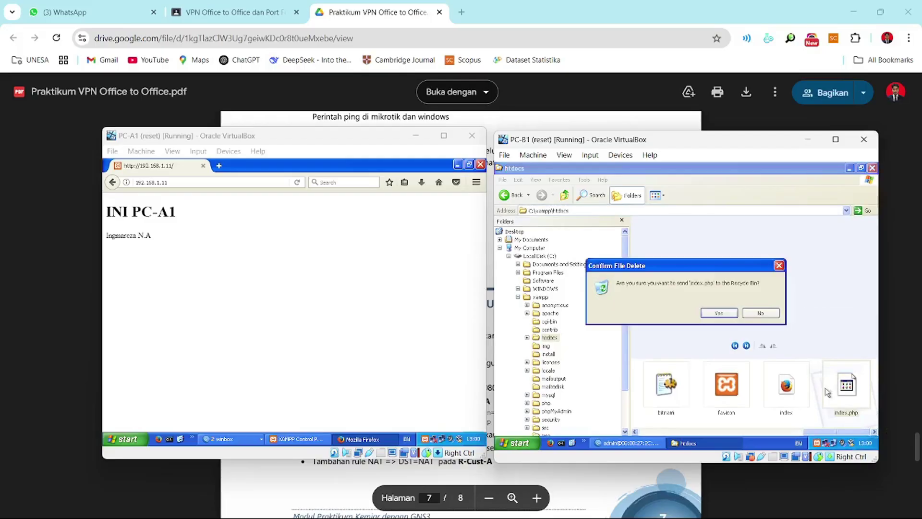
pyautogui.click(719, 312)
# Step: Open the index page in PC-B1's htdocs for editing in Notepad and replace its heading text with "INI PC-B1"
pyautogui.rightClick(848, 383)
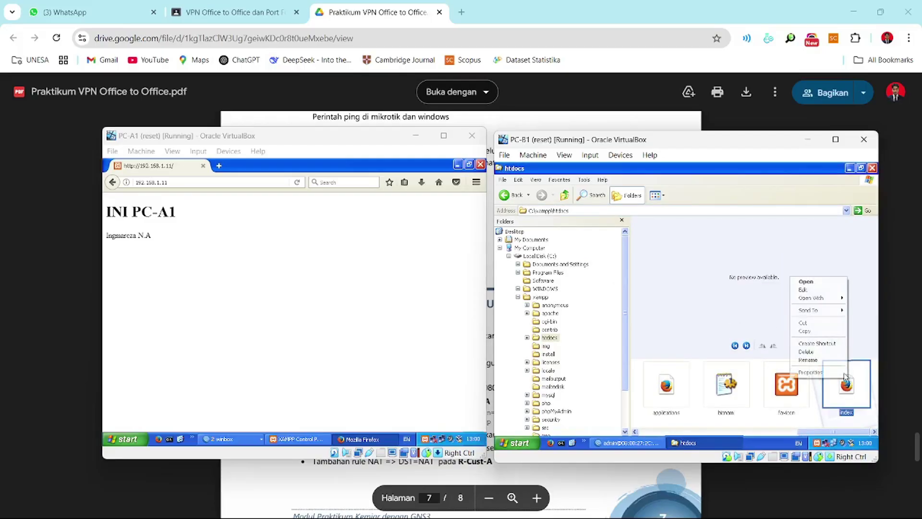
pyautogui.click(814, 289)
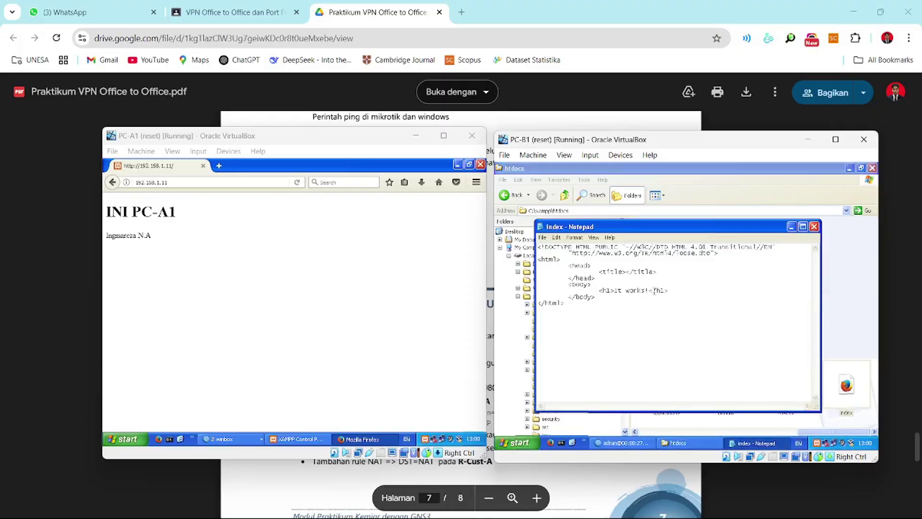
pyautogui.press('BackSpace')
pyautogui.press('BackSpace')
pyautogui.press('BackSpace')
pyautogui.press('BackSpace')
pyautogui.press('BackSpace')
pyautogui.press('BackSpace')
pyautogui.press('BackSpace')
pyautogui.press('BackSpace')
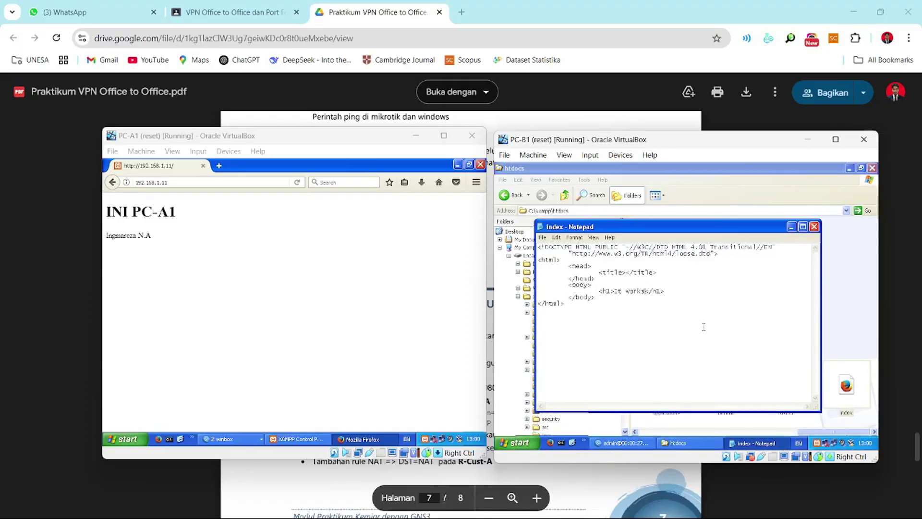
pyautogui.press('BackSpace')
pyautogui.write('INI PC-B1')
# Step: Add an indented paragraph with the author's name below the PC-B1 heading, save the page, and close Notepad and the htdocs window
pyautogui.press('Return')
pyautogui.press('Tab')
pyautogui.write('<p>Ingmareza N.A</p>')
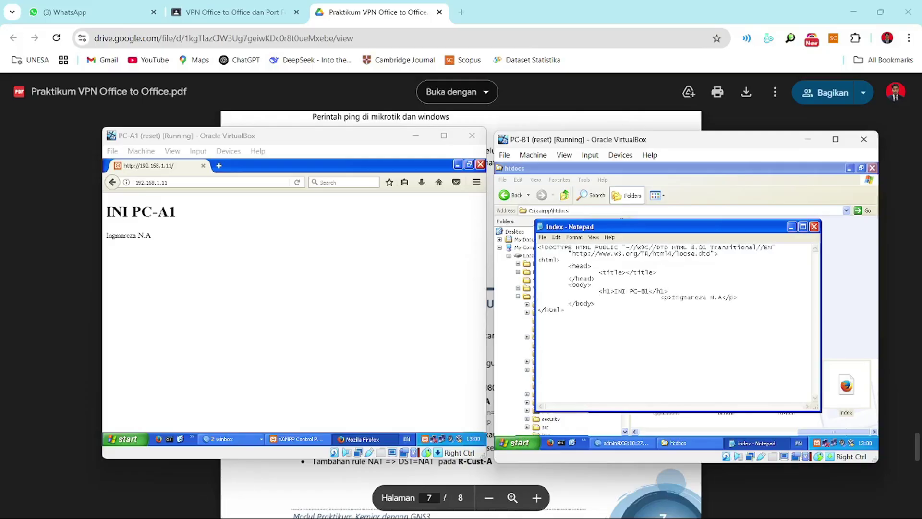
pyautogui.click(660, 297)
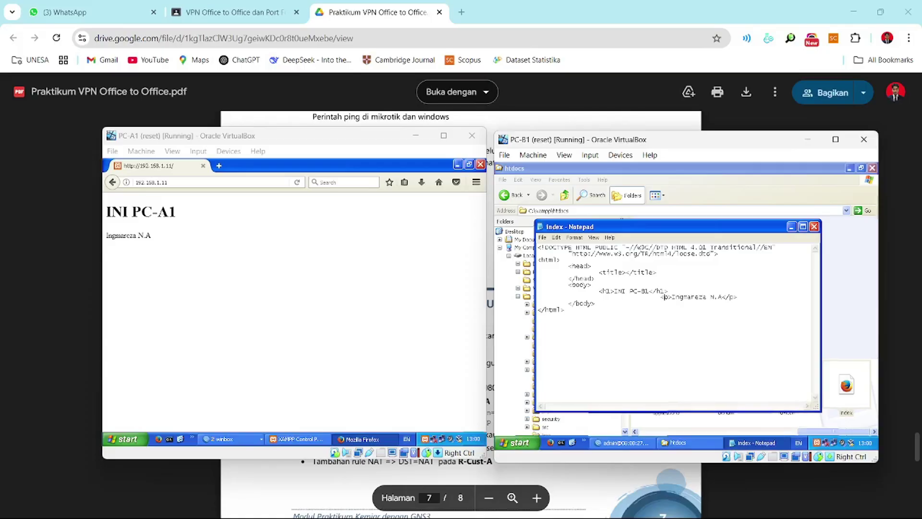
pyautogui.press('BackSpace')
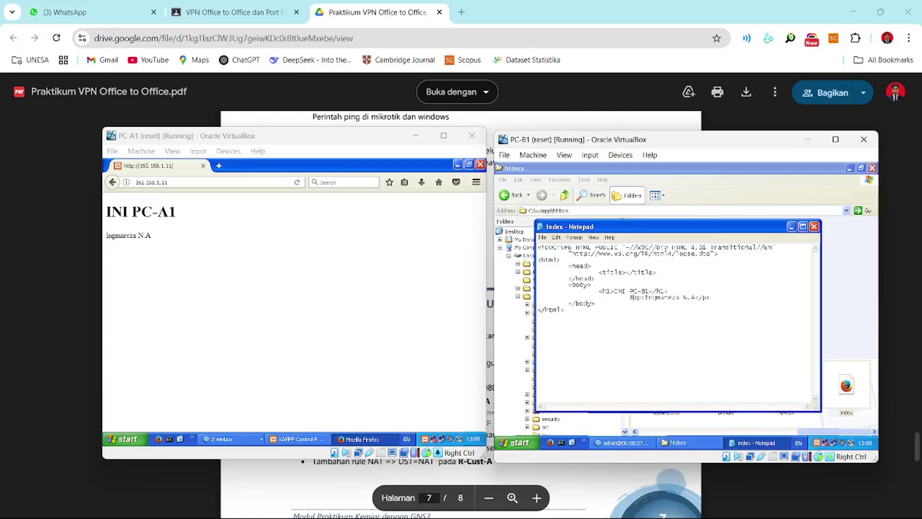
pyautogui.press('BackSpace')
pyautogui.press('BackSpace')
pyautogui.press('Tab')
pyautogui.click(814, 227)
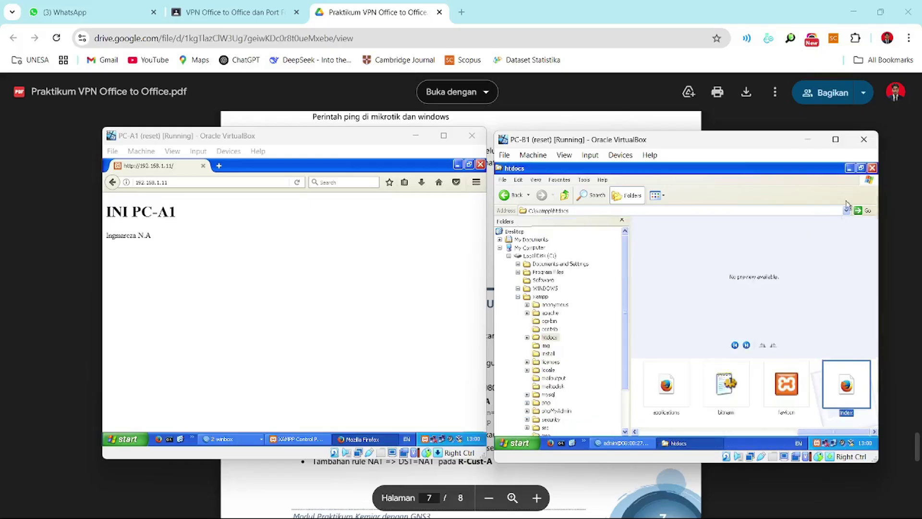
pyautogui.click(873, 167)
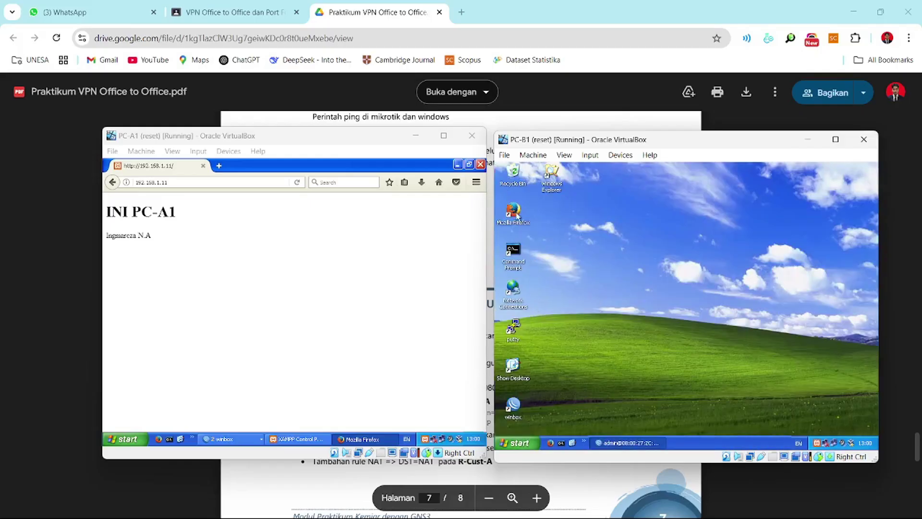
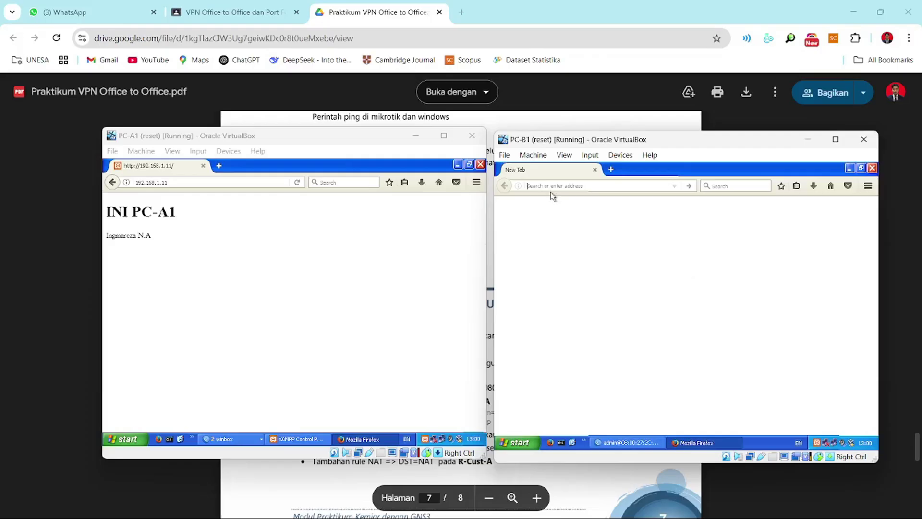
# Step: Load PC-B1's own website in its Firefox through localhost and through 192.168.2.11
pyautogui.write('localhost')
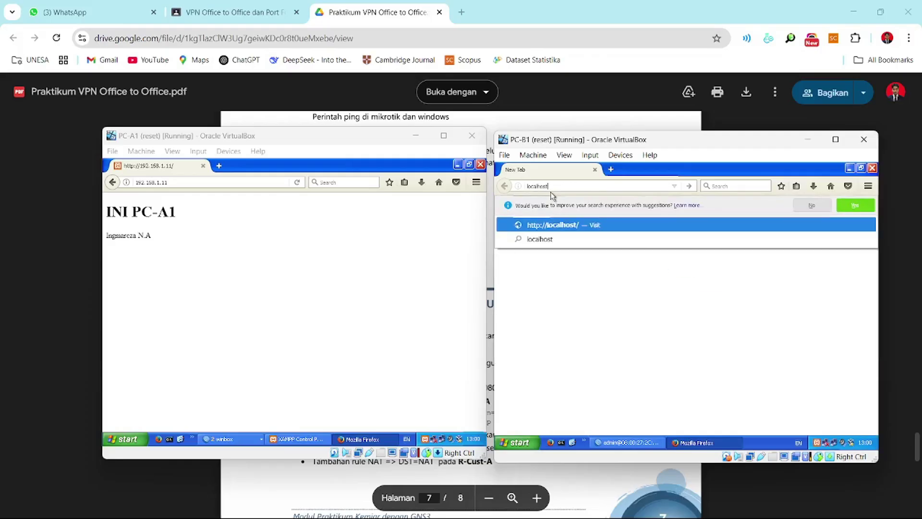
pyautogui.press('Return')
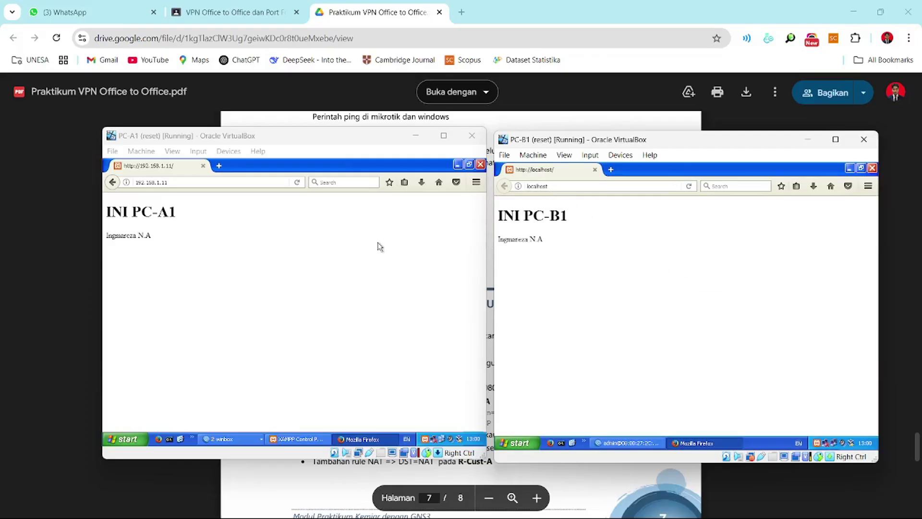
pyautogui.click(556, 187)
pyautogui.write('192.168')
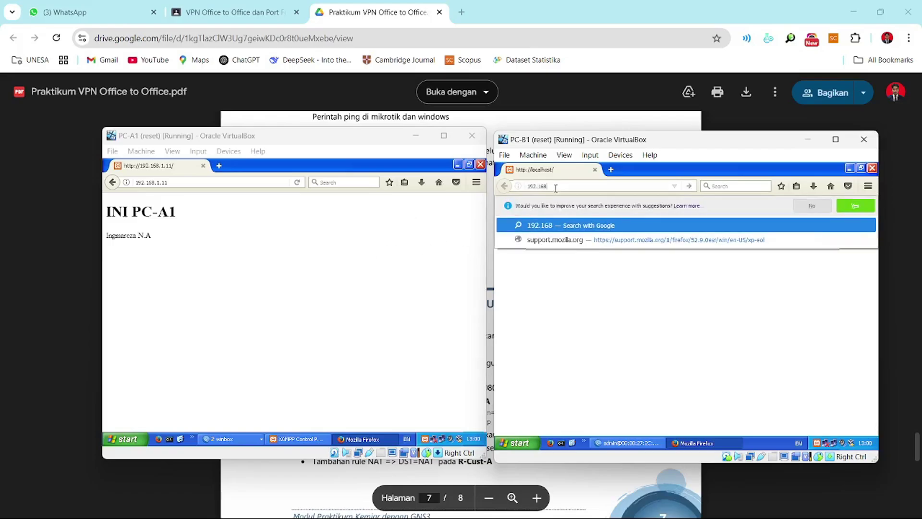
pyautogui.write('.2.11')
pyautogui.press('Return')
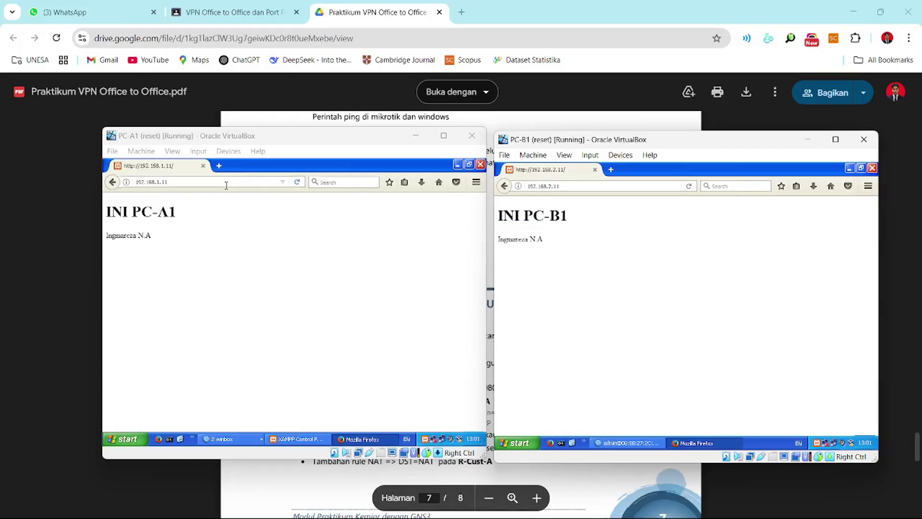
# Step: Minimize the PC-A1 virtual machine window so that only PC-B1 stays in front of the practicum PDF
pyautogui.click(415, 135)
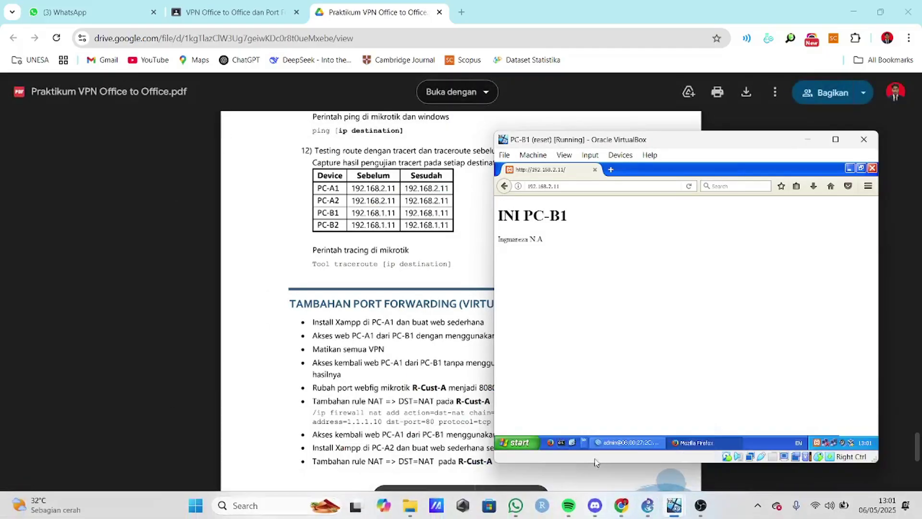
pyautogui.moveTo(674, 505)
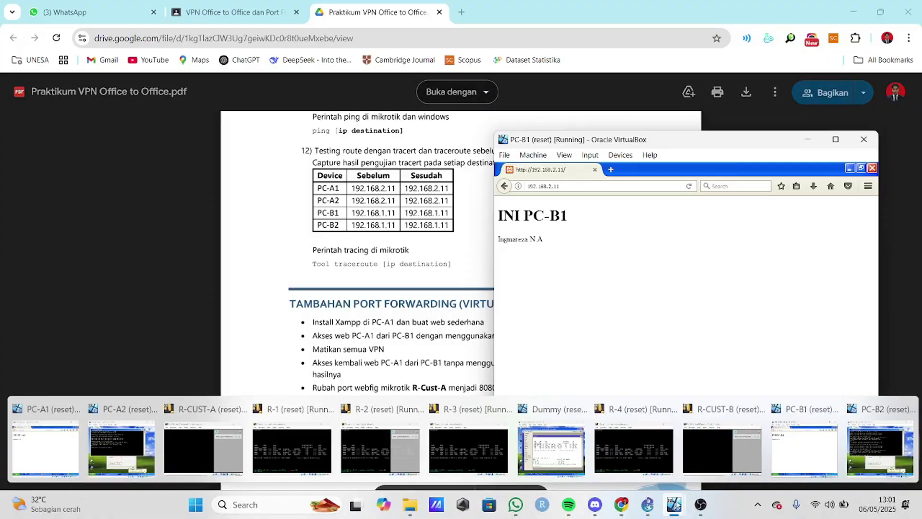
pyautogui.click(47, 446)
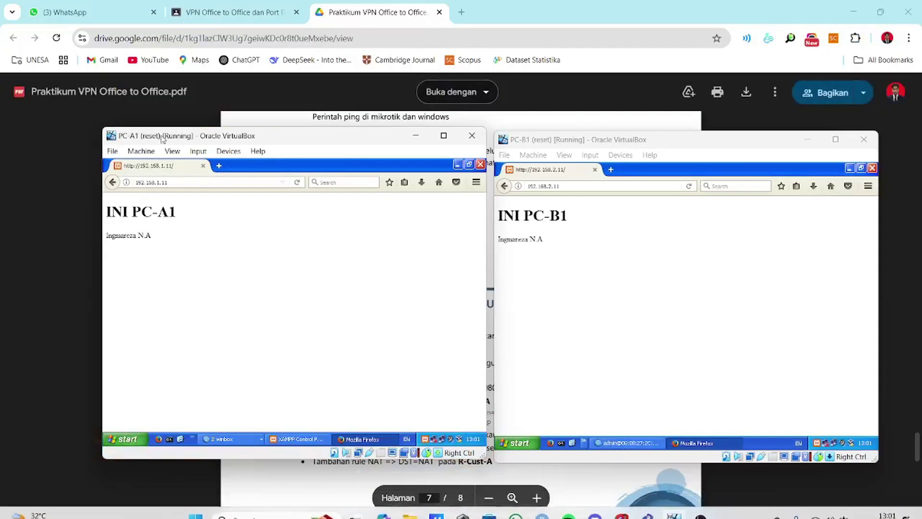
pyautogui.moveTo(171, 138); pyautogui.dragTo(154, 135)
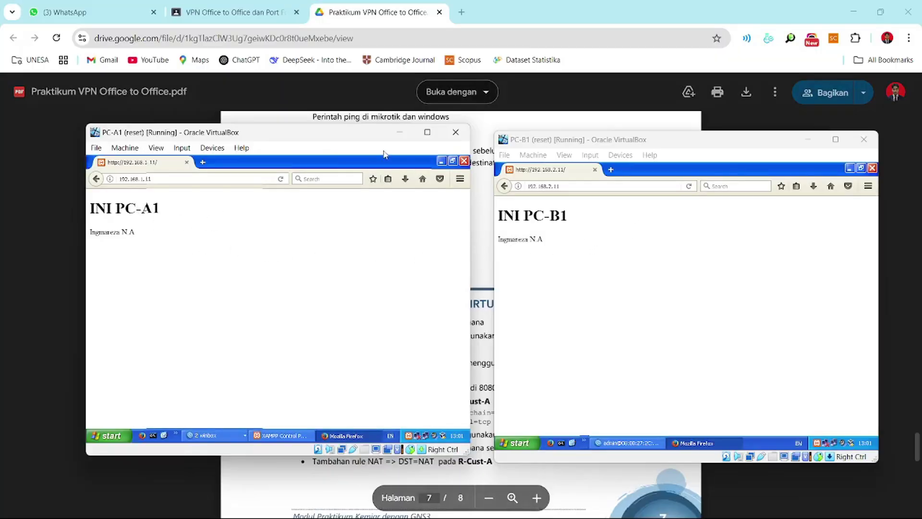
pyautogui.click(398, 140)
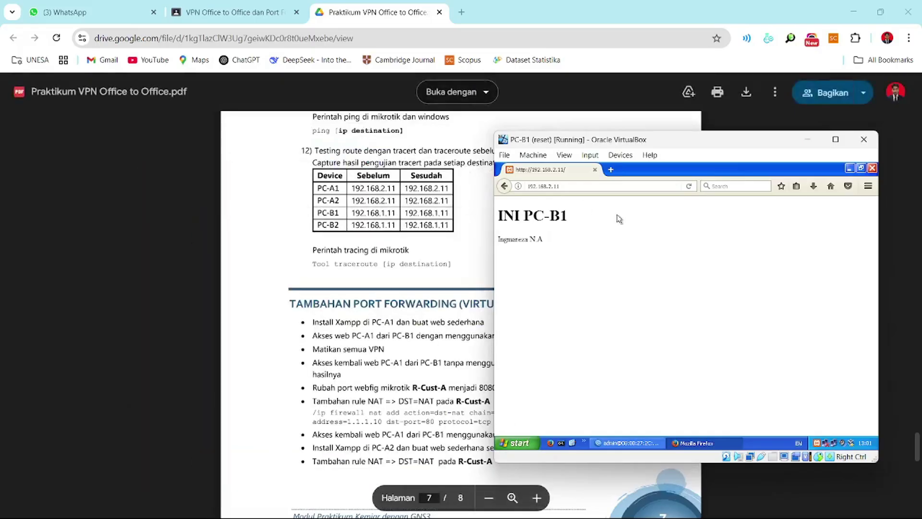
pyautogui.click(609, 171)
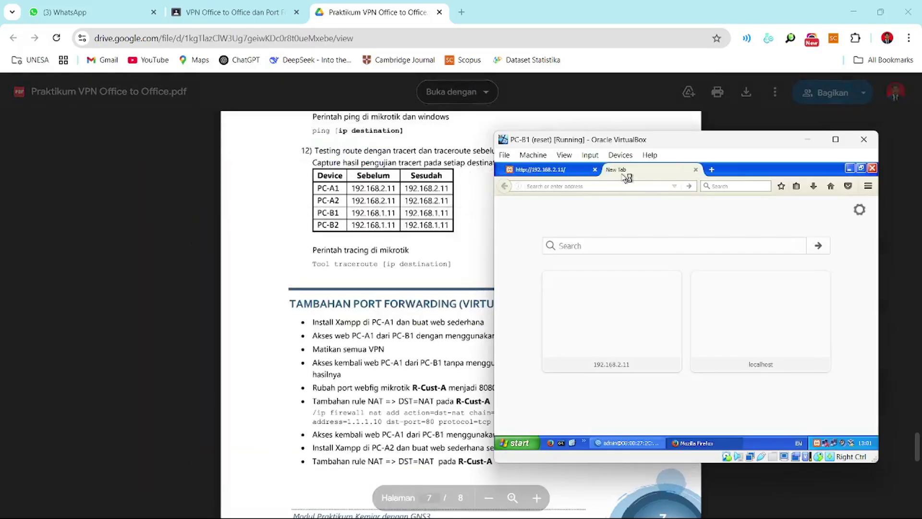
pyautogui.write('http://')
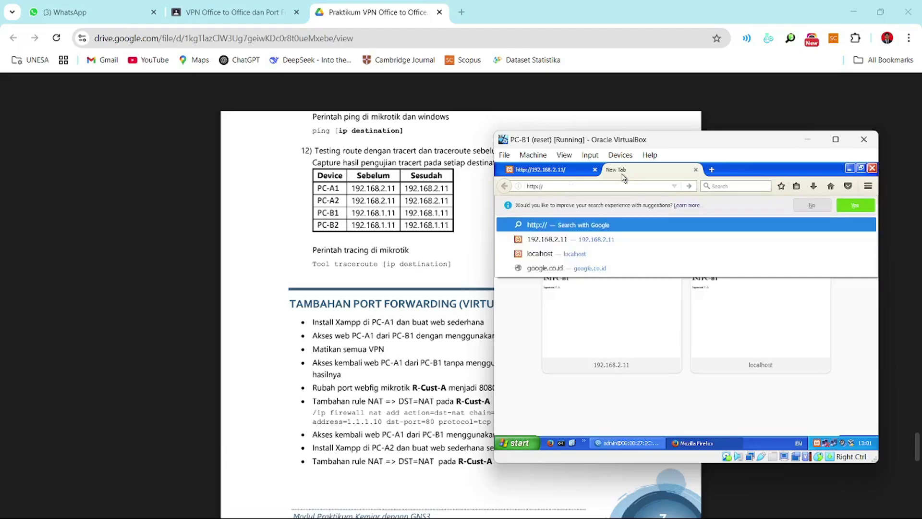
pyautogui.write('192168')
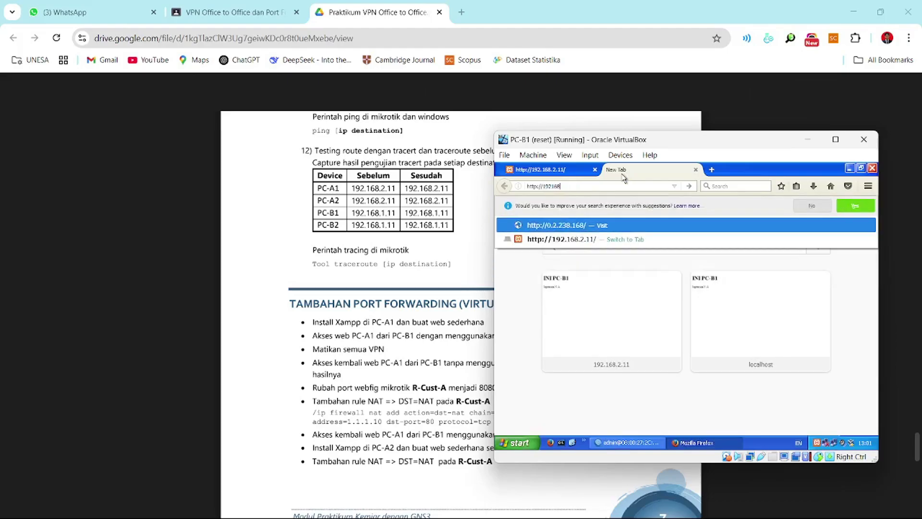
pyautogui.press('BackSpace')
pyautogui.press('BackSpace')
pyautogui.press('BackSpace')
pyautogui.write('.168')
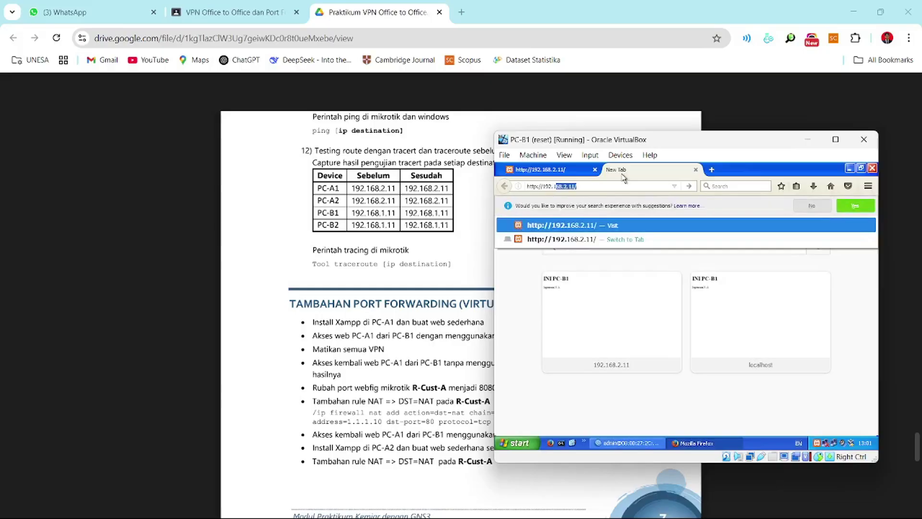
pyautogui.write('.1.11')
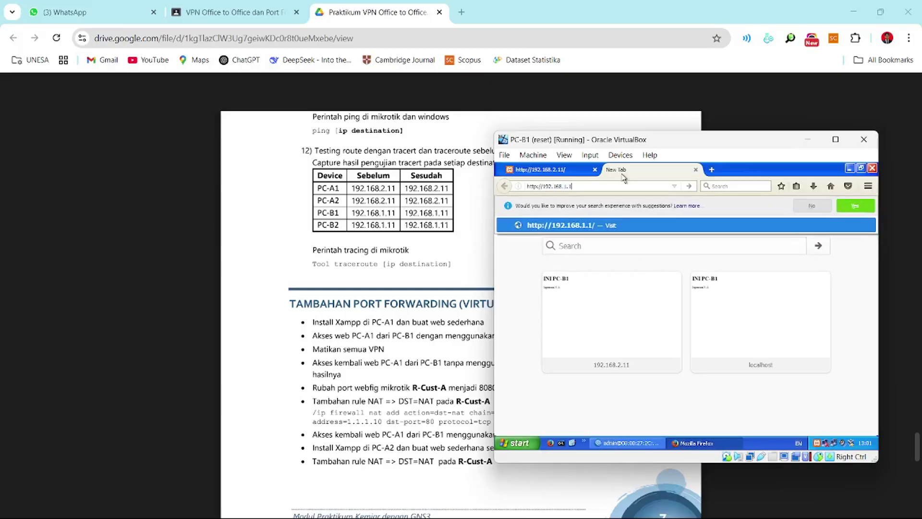
pyautogui.press('Return')
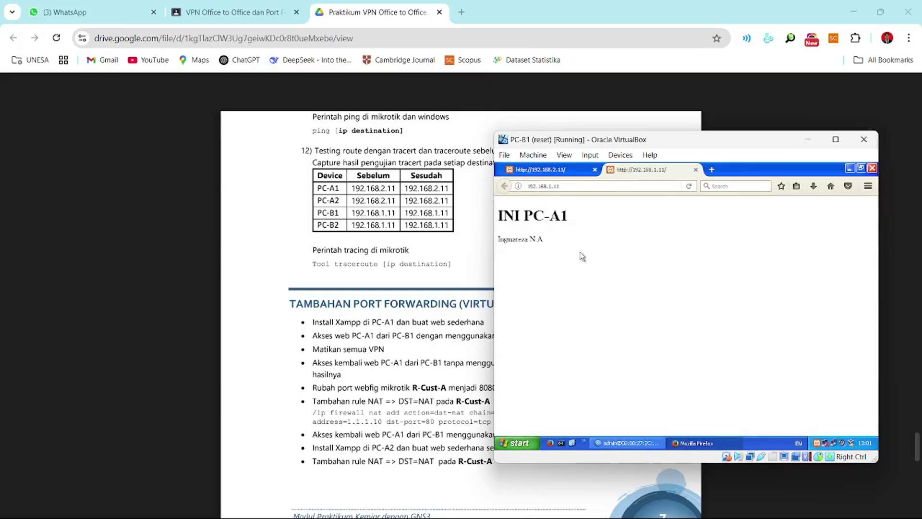
# Step: Close the open Route List and Firewall windows of R-CUST-B in WinBox, reopen the route list and inspect the 192.168.1.0/24 route
pyautogui.moveTo(637, 148); pyautogui.dragTo(573, 150)
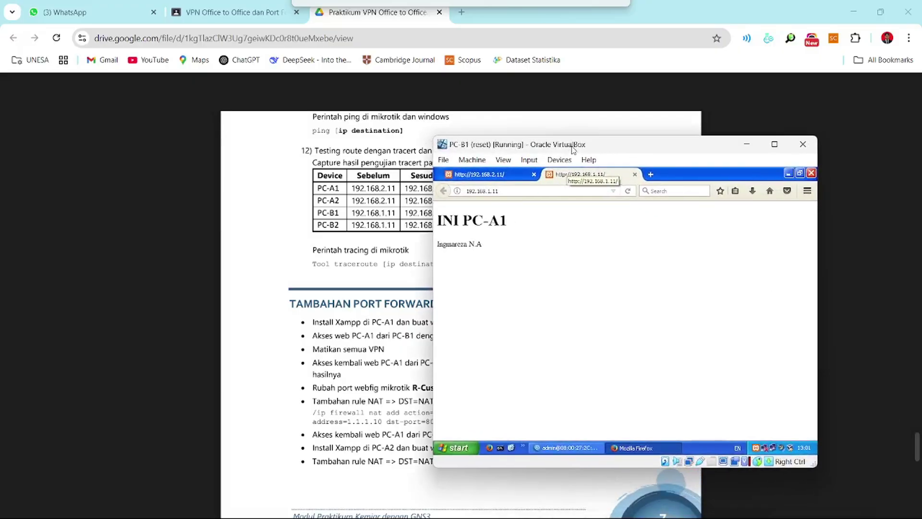
pyautogui.click(566, 448)
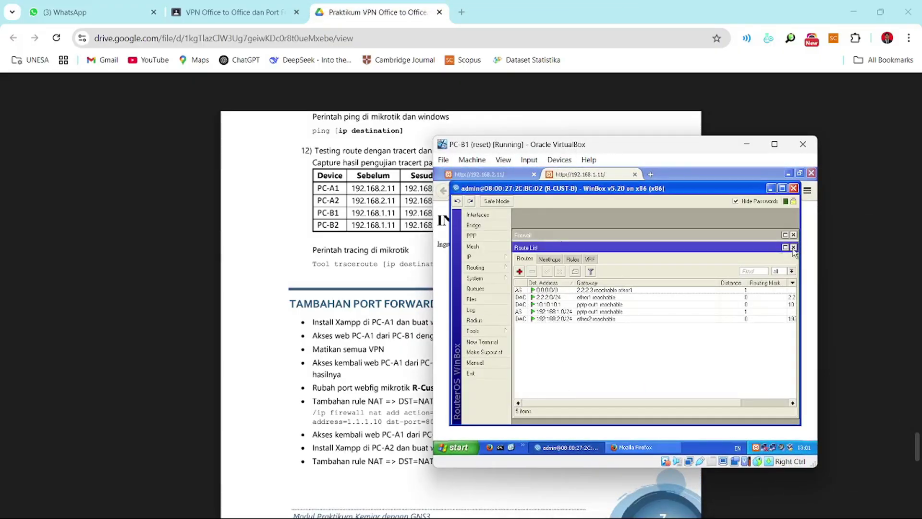
pyautogui.click(793, 247)
pyautogui.click(793, 234)
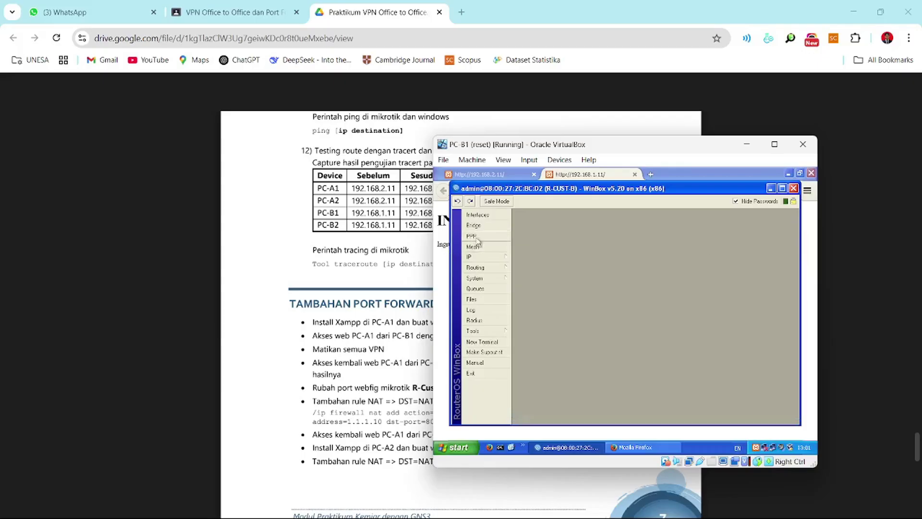
pyautogui.click(489, 257)
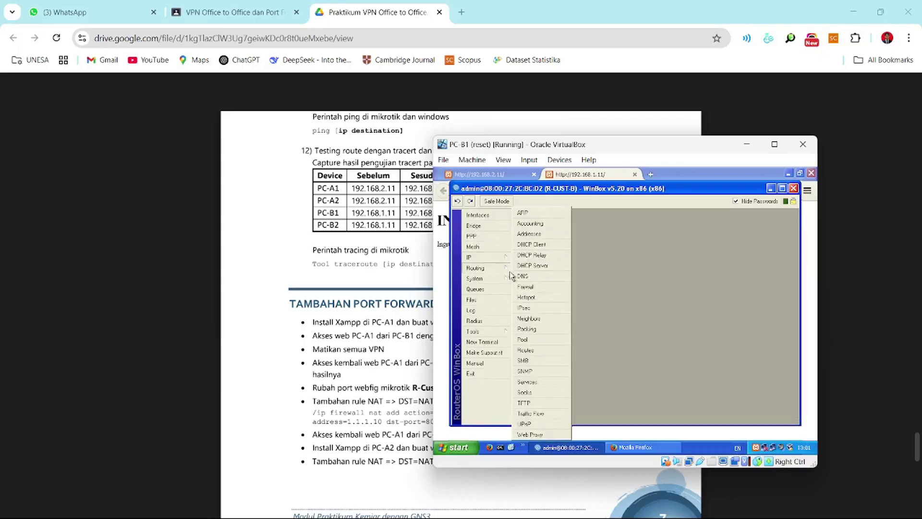
pyautogui.click(532, 350)
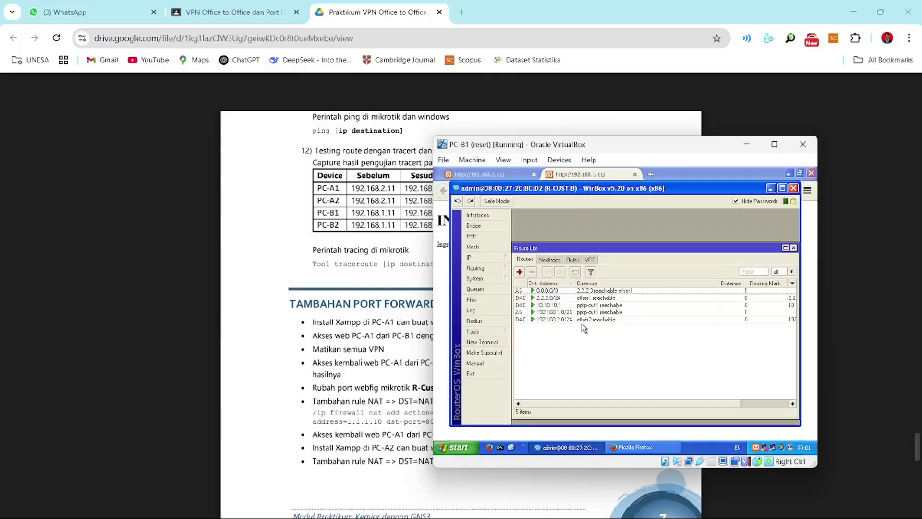
pyautogui.doubleClick(576, 312)
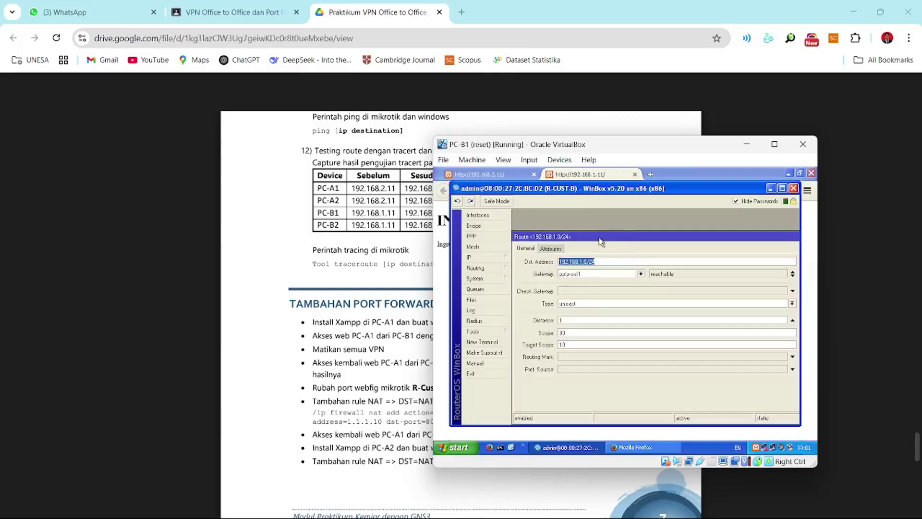
pyautogui.moveTo(603, 234); pyautogui.dragTo(543, 236)
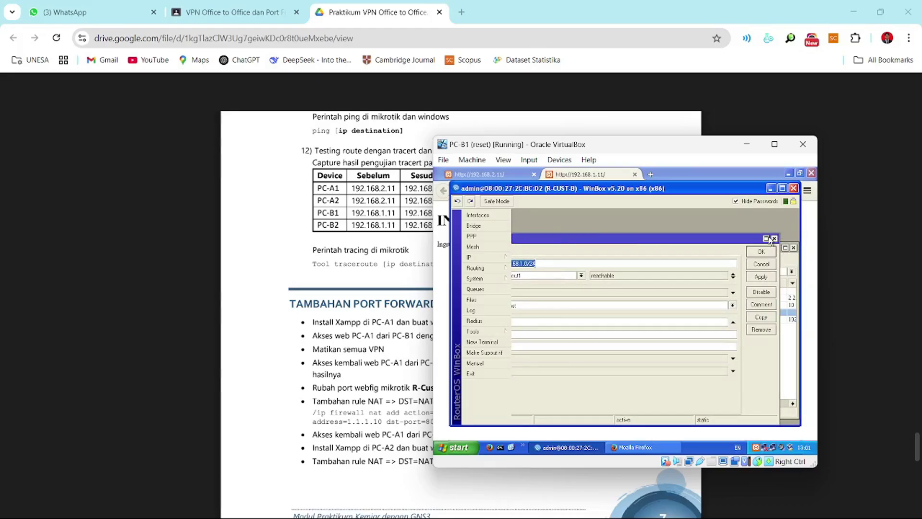
pyautogui.click(773, 239)
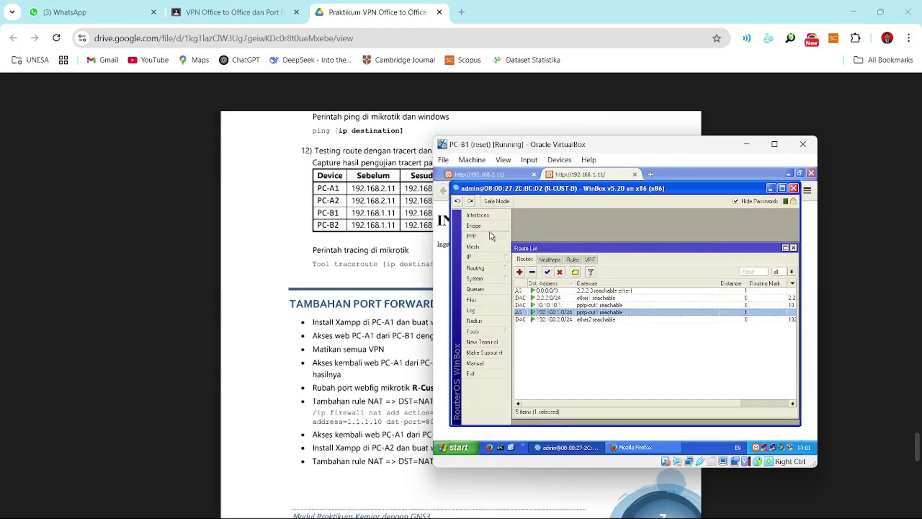
# Step: Disable the pptp-out1 VPN client interface on R-CUST-B and minimize WinBox
pyautogui.click(489, 234)
pyautogui.click(544, 291)
pyautogui.click(564, 273)
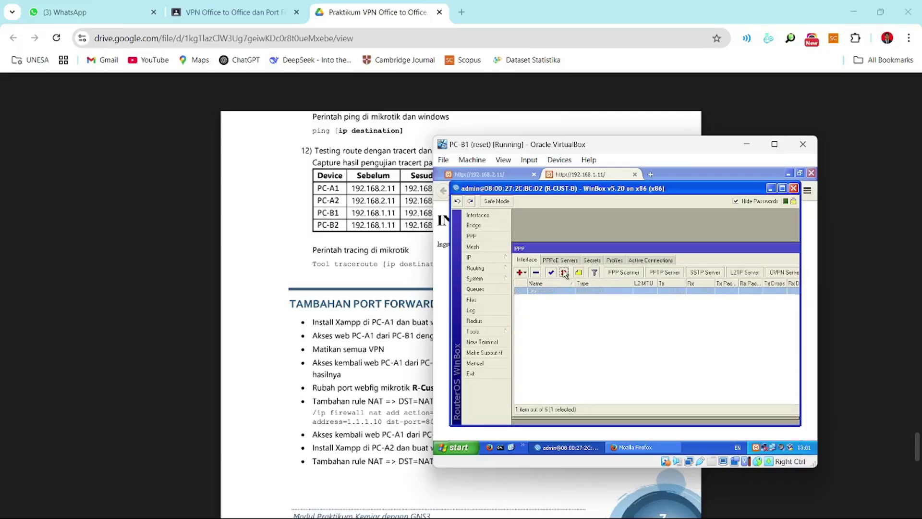
pyautogui.click(770, 188)
# Step: Reload PC-A1's page on PC-B1 without the VPN and examine the network topology diagram in the practicum PDF
pyautogui.click(632, 190)
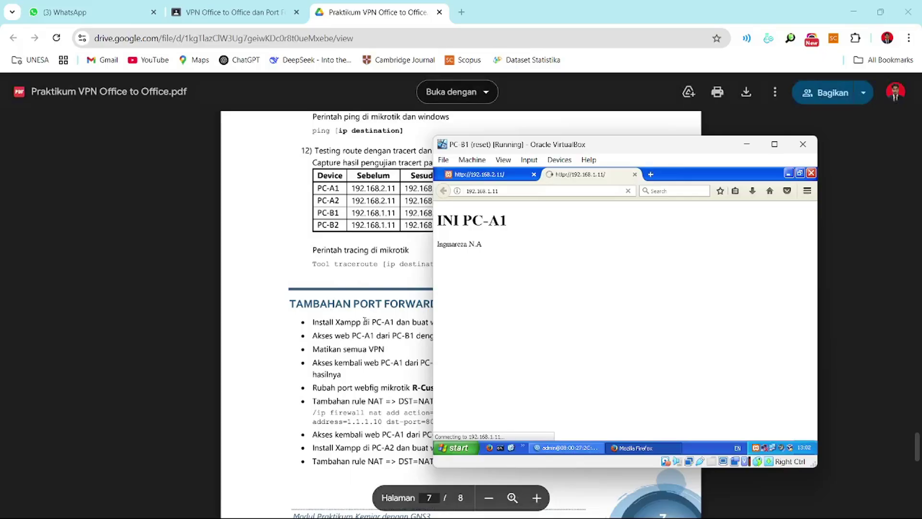
pyautogui.scroll(20, 355, 323)
pyautogui.scroll(8, 380, 324)
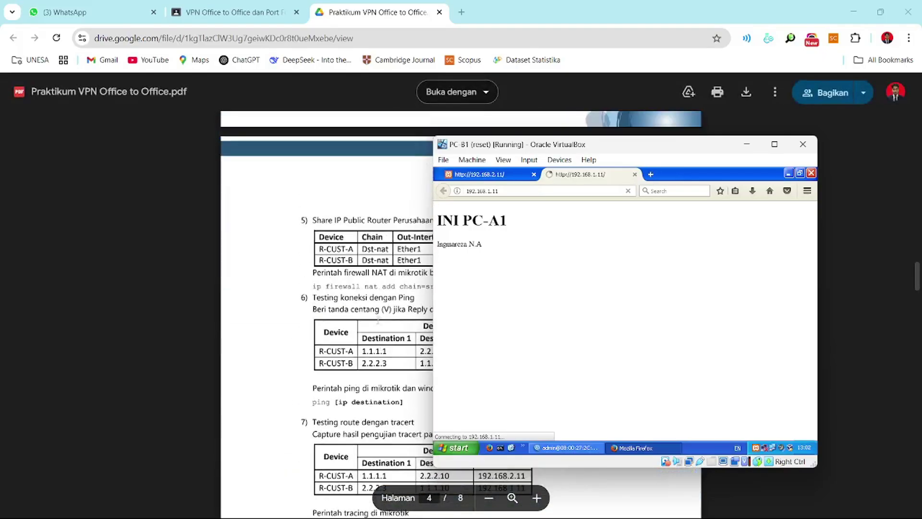
pyautogui.scroll(-20, 377, 317)
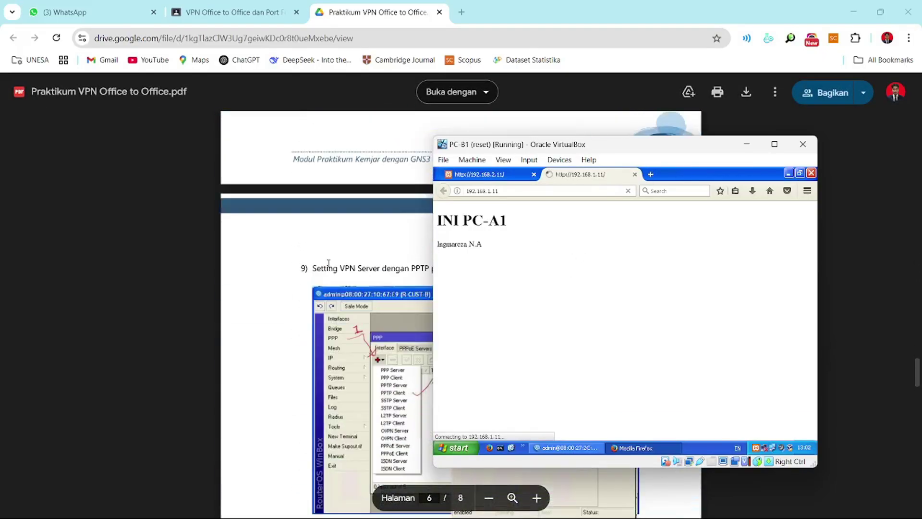
pyautogui.scroll(20, 327, 263)
pyautogui.scroll(5, 327, 263)
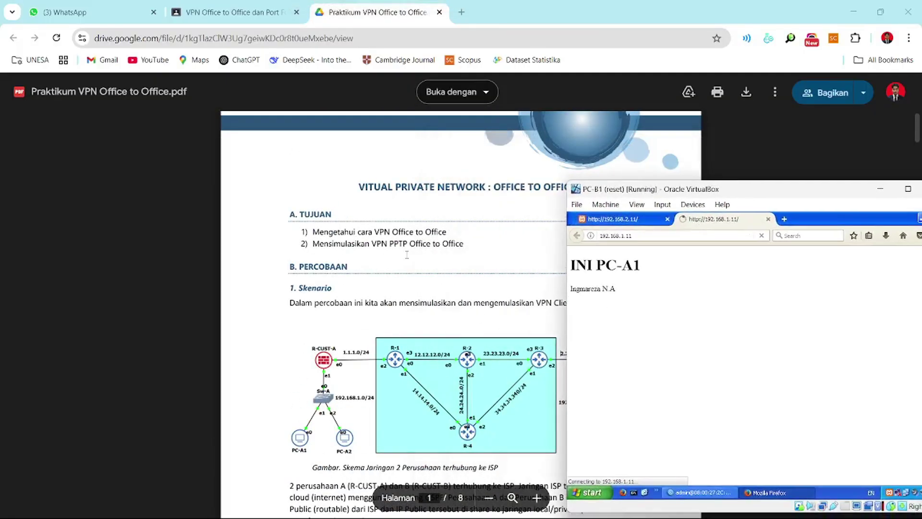
pyautogui.scroll(-5, 407, 255)
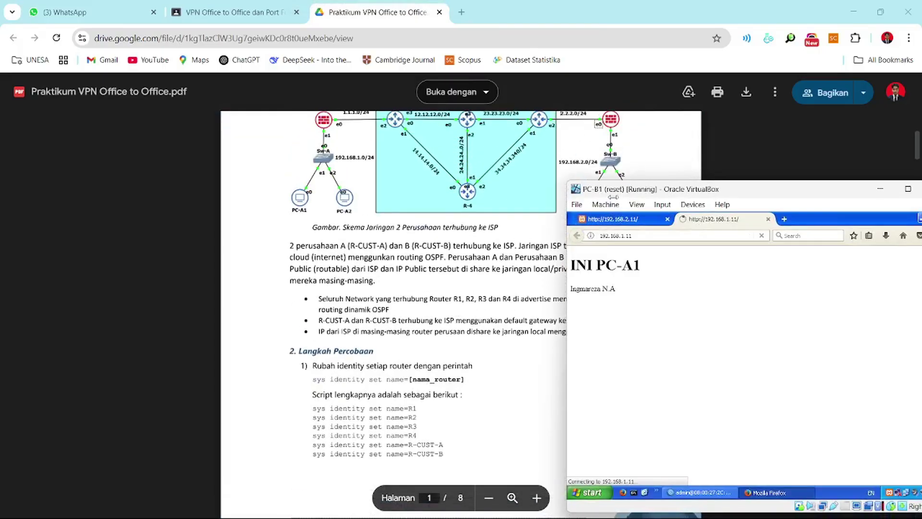
pyautogui.moveTo(615, 191); pyautogui.dragTo(601, 235)
pyautogui.scroll(3, 357, 188)
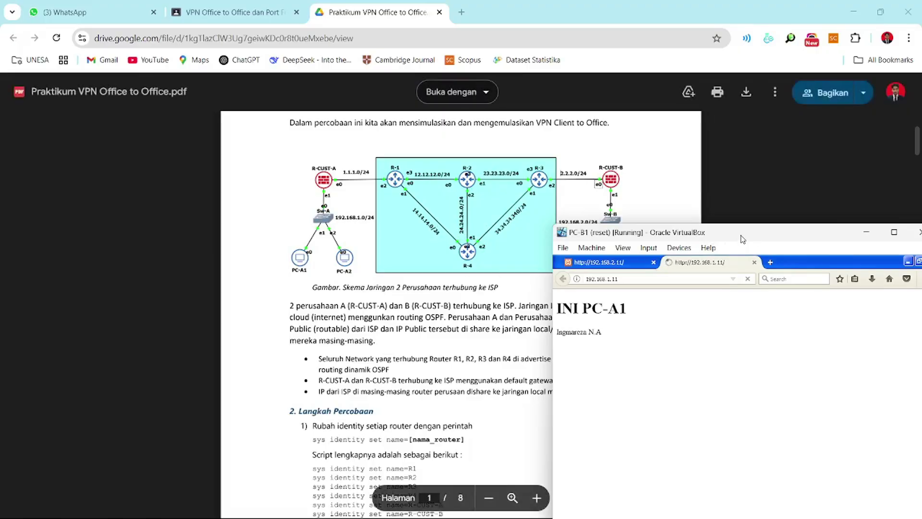
# Step: Ping 192.168.1.11 from a Command Prompt on PC-B1, stopping the ping after a few replies
pyautogui.moveTo(742, 238); pyautogui.dragTo(649, 145)
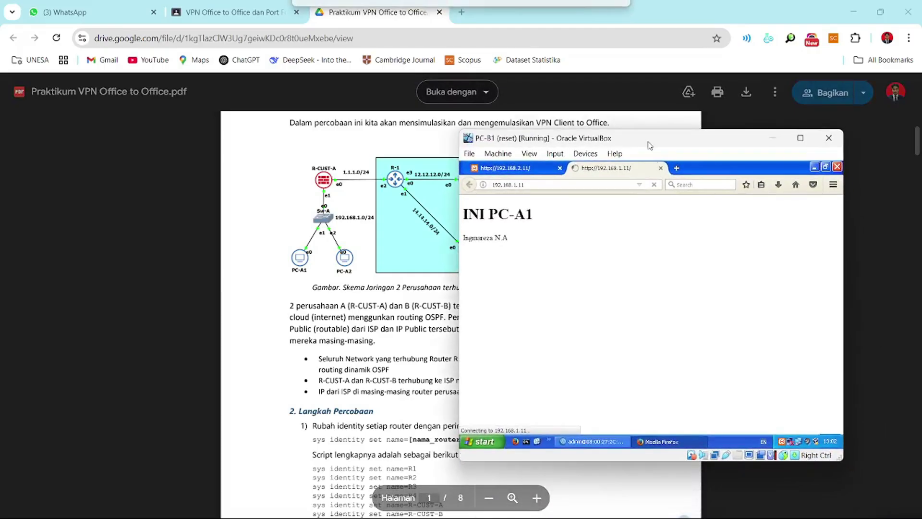
pyautogui.click(526, 441)
pyautogui.write('ping')
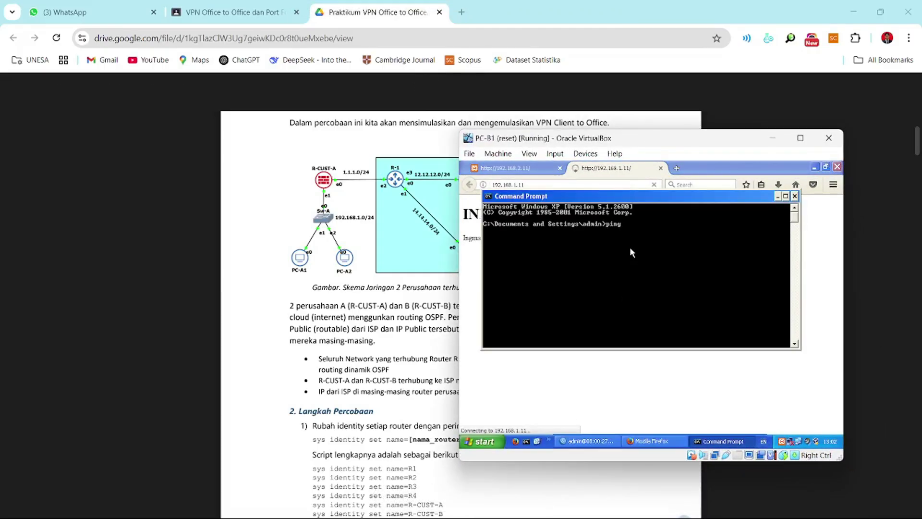
pyautogui.write(' 192.168')
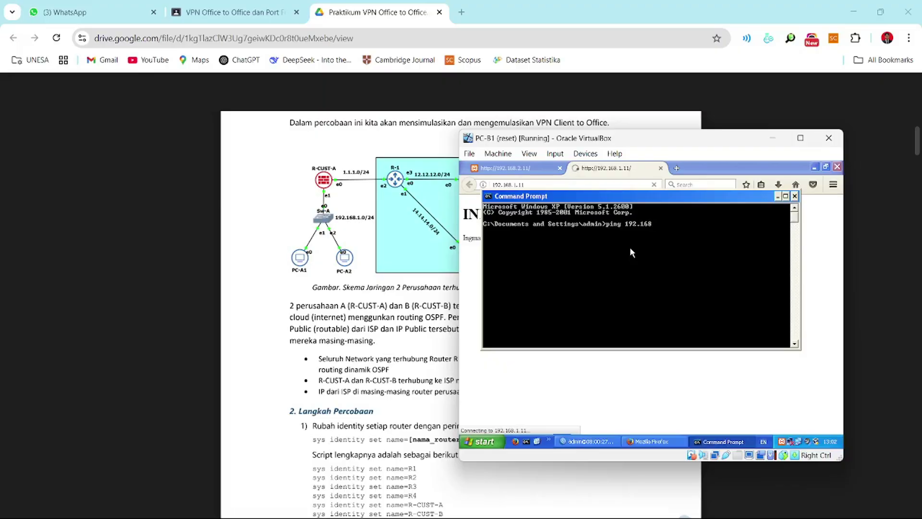
pyautogui.write('.1.11')
pyautogui.press('Return')
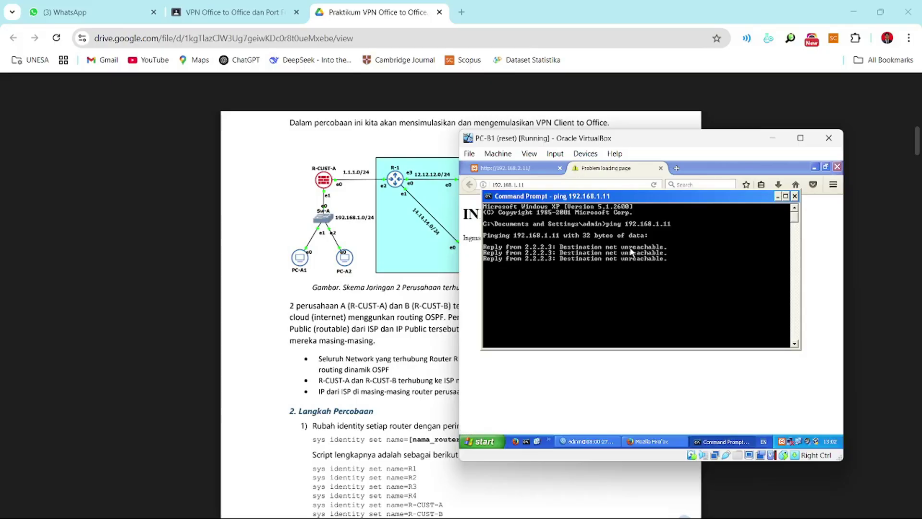
pyautogui.hotkey('ctrl', 'c')
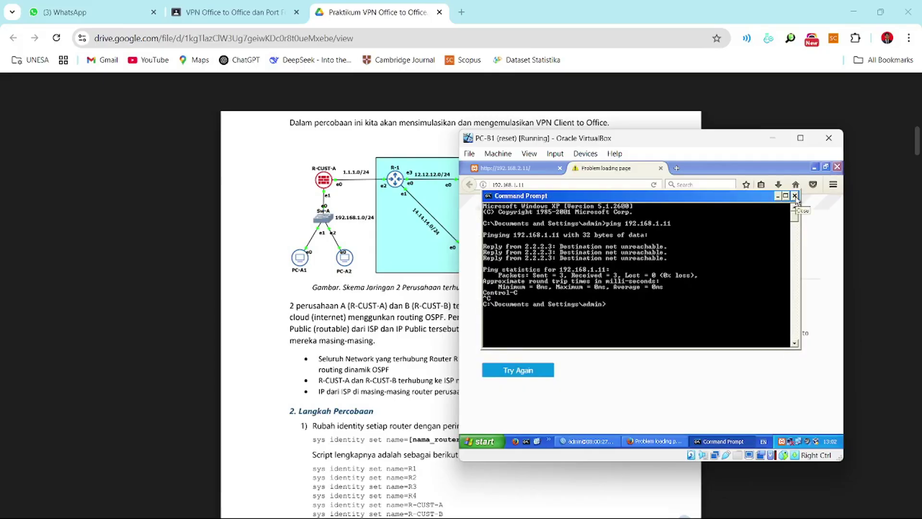
# Step: Ping R-CUST-A's public address 1.1.1.10 from PC-B1 and close the Command Prompt
pyautogui.write('ping 1.1.1.10')
pyautogui.press('Return')
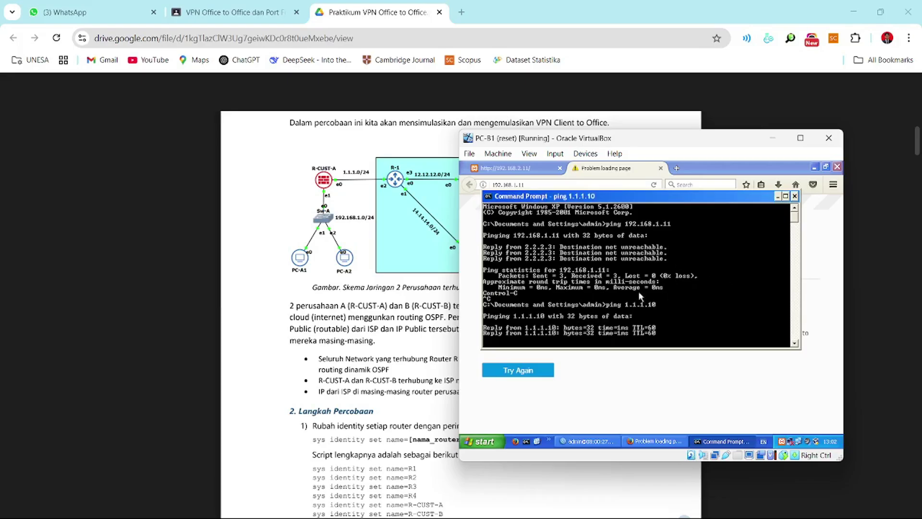
pyautogui.press('Return')
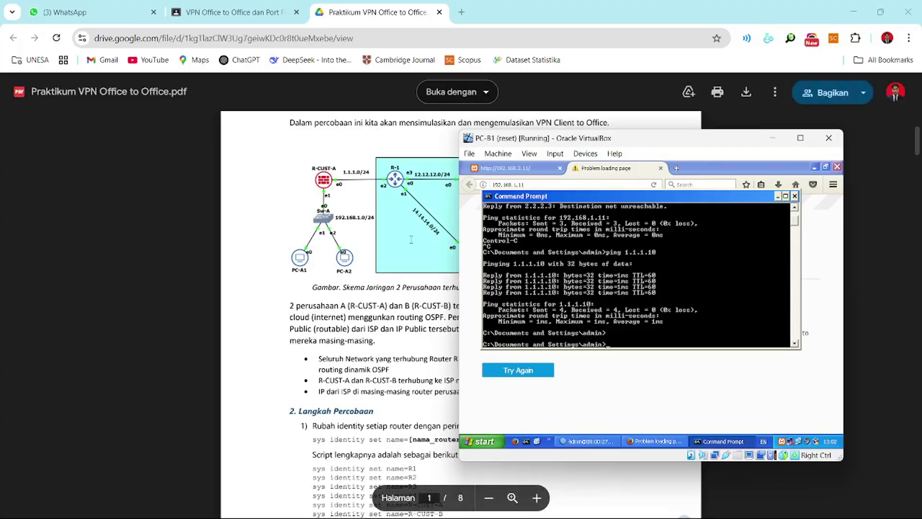
pyautogui.click(794, 196)
pyautogui.click(575, 184)
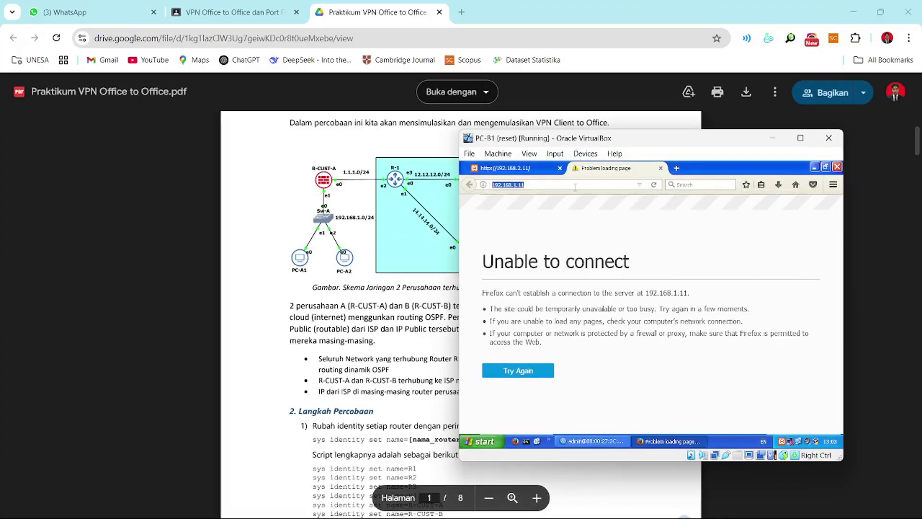
pyautogui.write('htt')
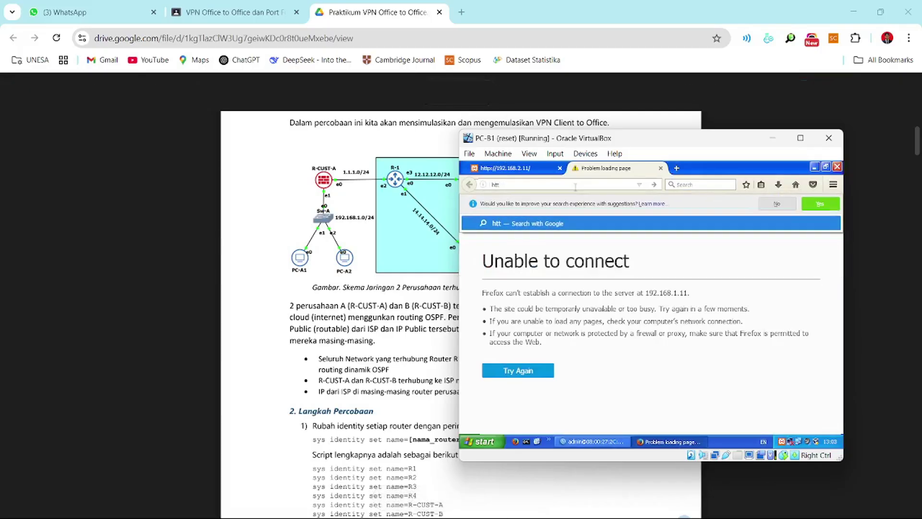
pyautogui.write('p://')
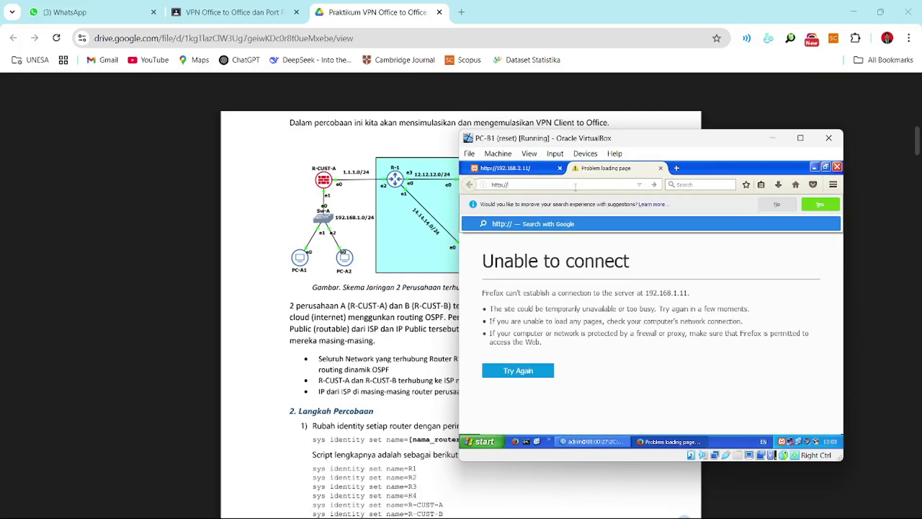
pyautogui.write('1.1.1.10')
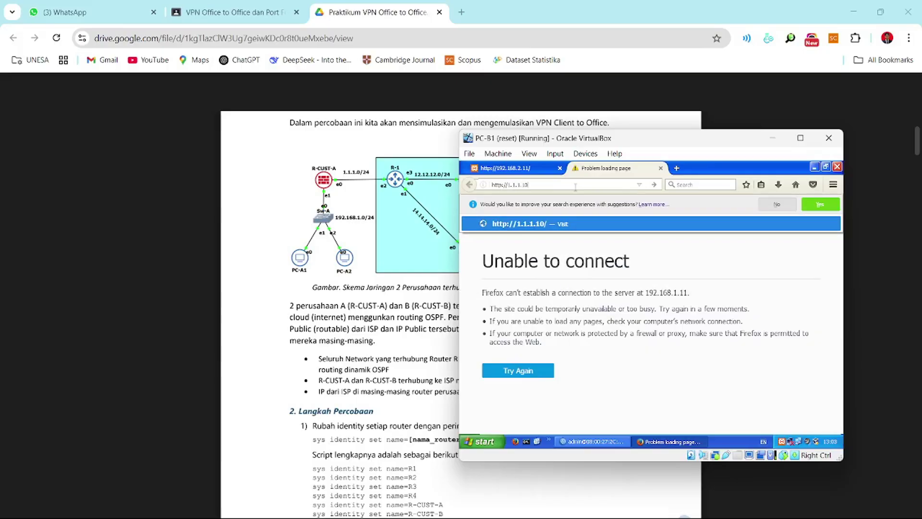
pyautogui.press('Return')
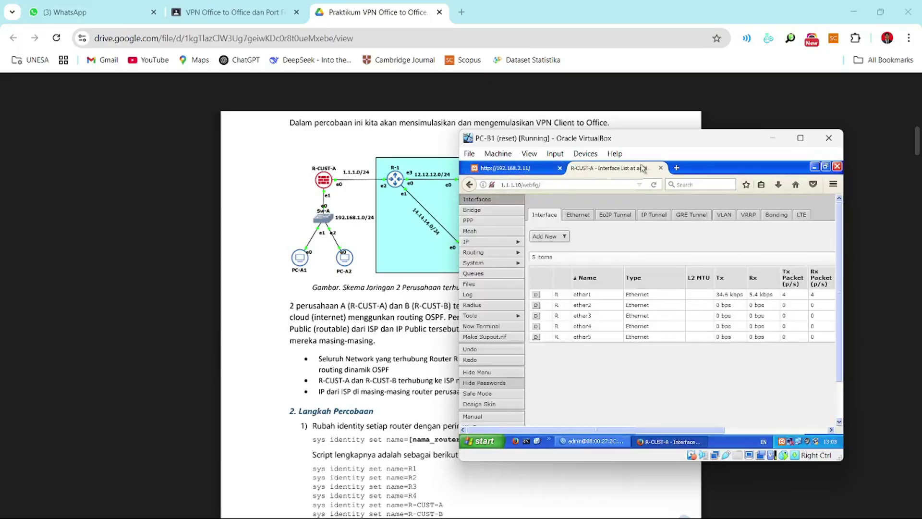
# Step: Find the additional port forwarding exercise on page 7 of the practicum PDF and read its instructions, keeping the PC-B1 window clear of the text
pyautogui.moveTo(656, 144); pyautogui.dragTo(679, 151)
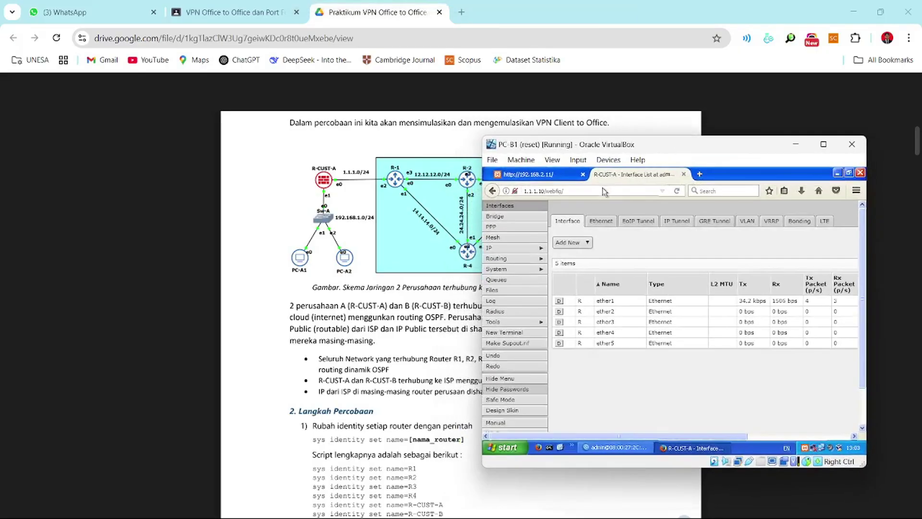
pyautogui.scroll(-3, 432, 268)
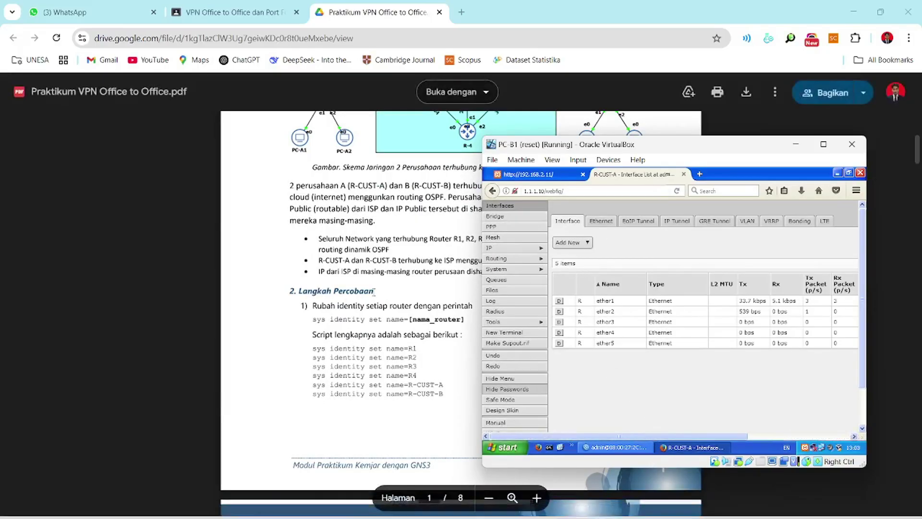
pyautogui.scroll(-20, 379, 289)
pyautogui.scroll(-10, 383, 289)
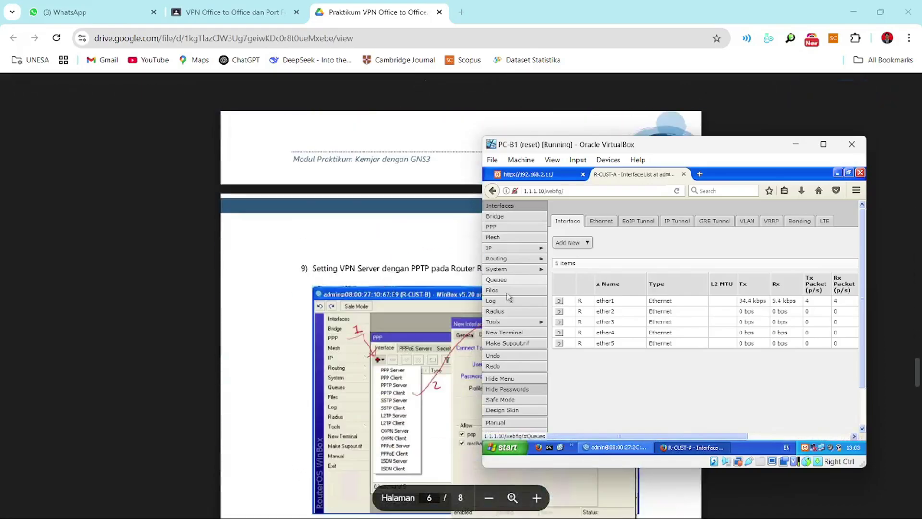
pyautogui.scroll(-2, 628, 263)
pyautogui.scroll(-10, 383, 321)
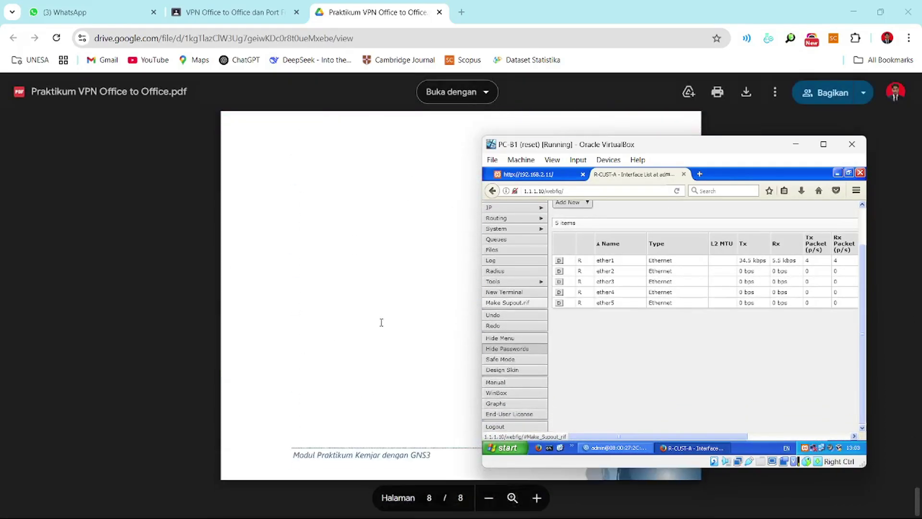
pyautogui.scroll(4, 382, 321)
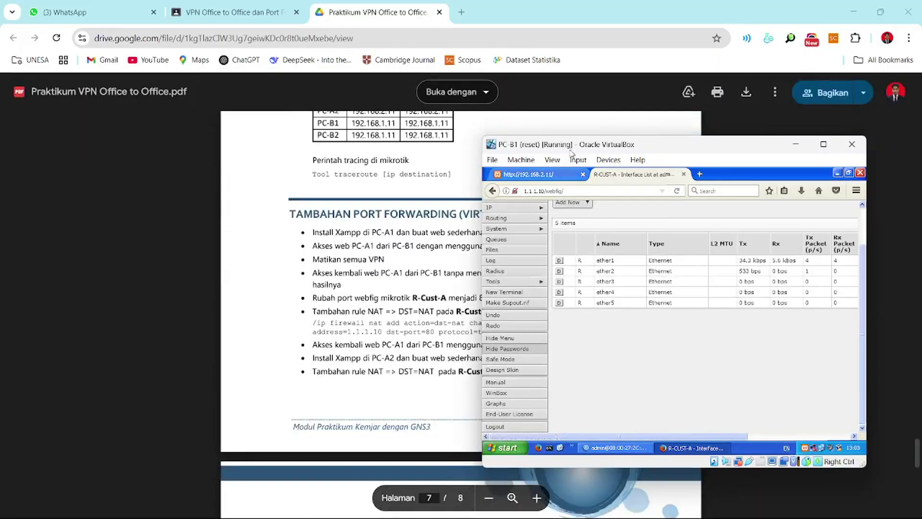
pyautogui.moveTo(571, 145); pyautogui.dragTo(599, 152)
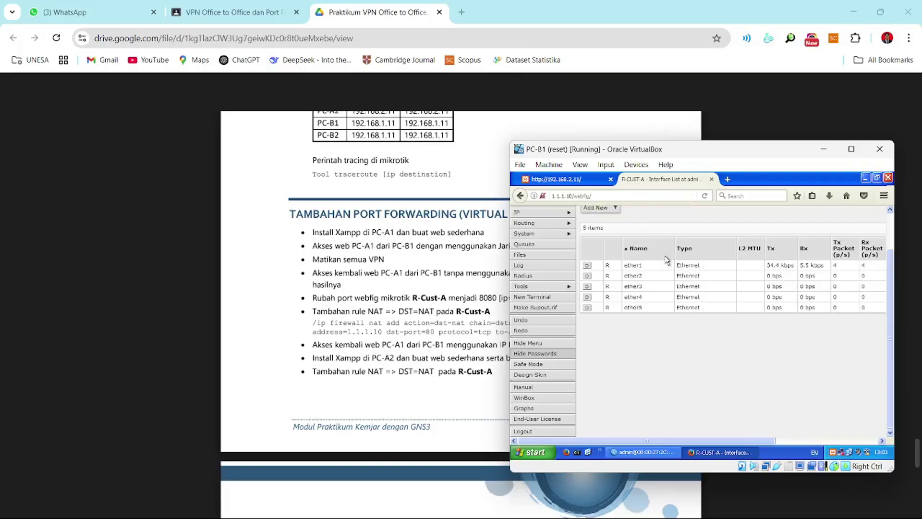
# Step: Switch to PC-A1, minimize Firefox, close the extra WinBox session and restore the remaining R-CUST-A session
pyautogui.moveTo(675, 504)
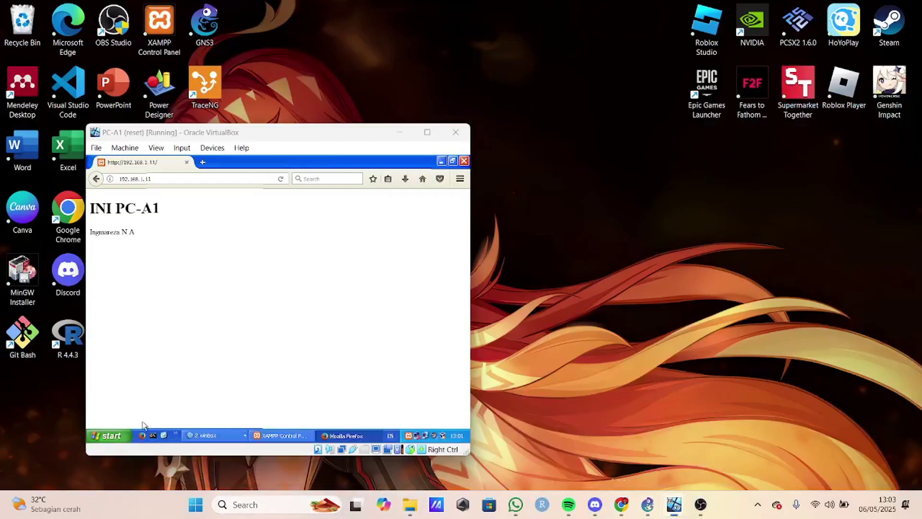
pyautogui.click(57, 447)
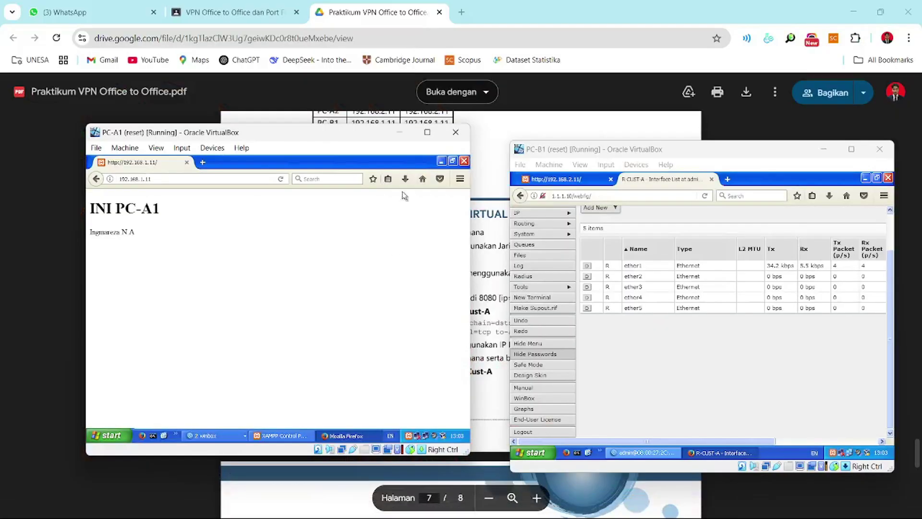
pyautogui.click(441, 161)
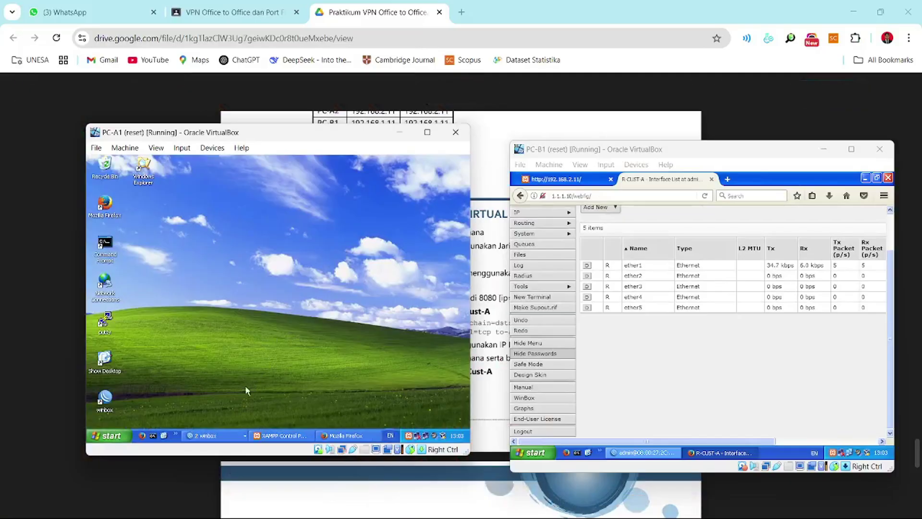
pyautogui.click(217, 436)
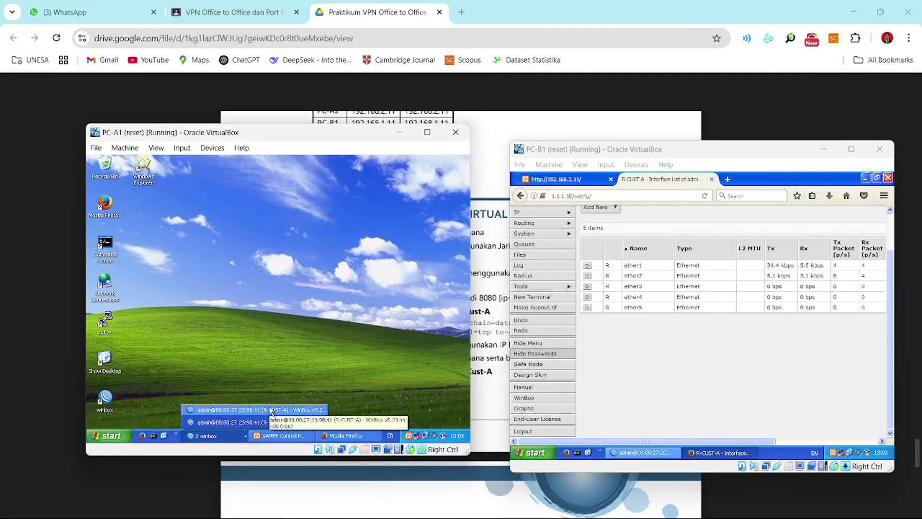
pyautogui.click(288, 422)
pyautogui.click(446, 176)
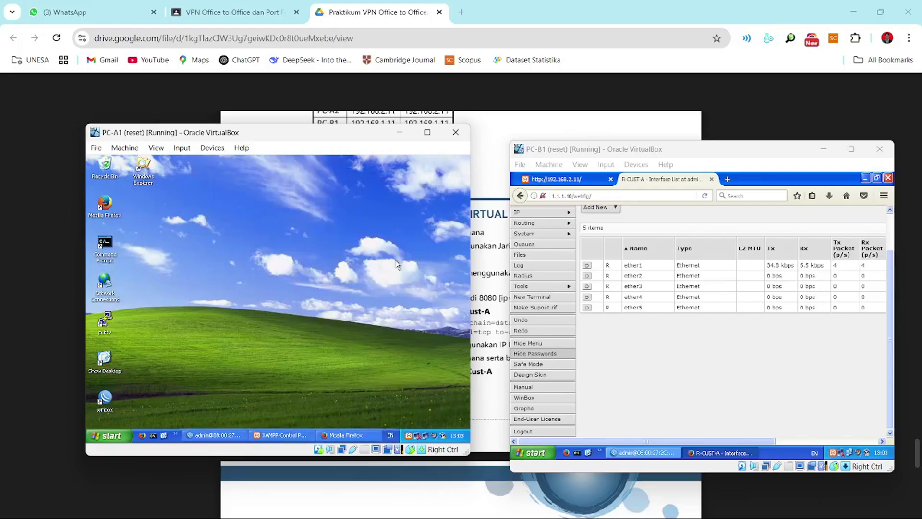
pyautogui.click(211, 435)
pyautogui.click(382, 228)
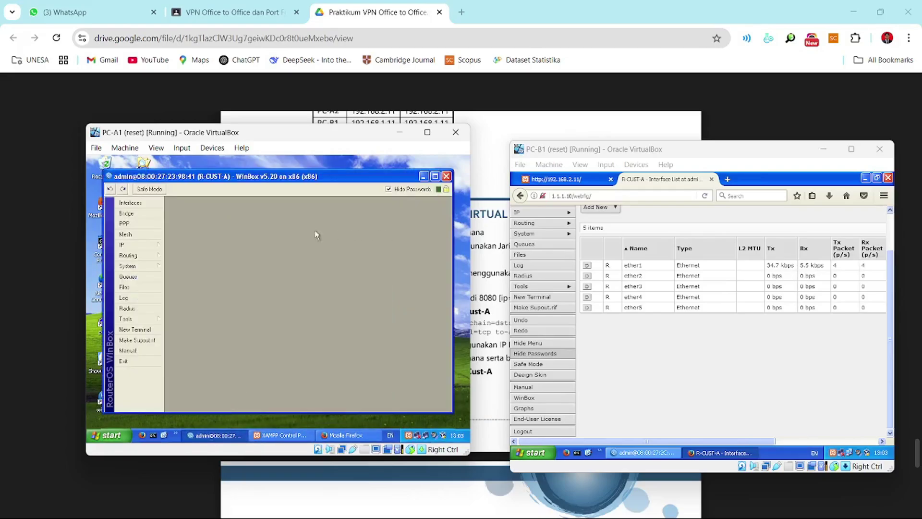
# Step: Set the port of R-CUST-A's www service to 8080 in the IP Service List
pyautogui.click(136, 244)
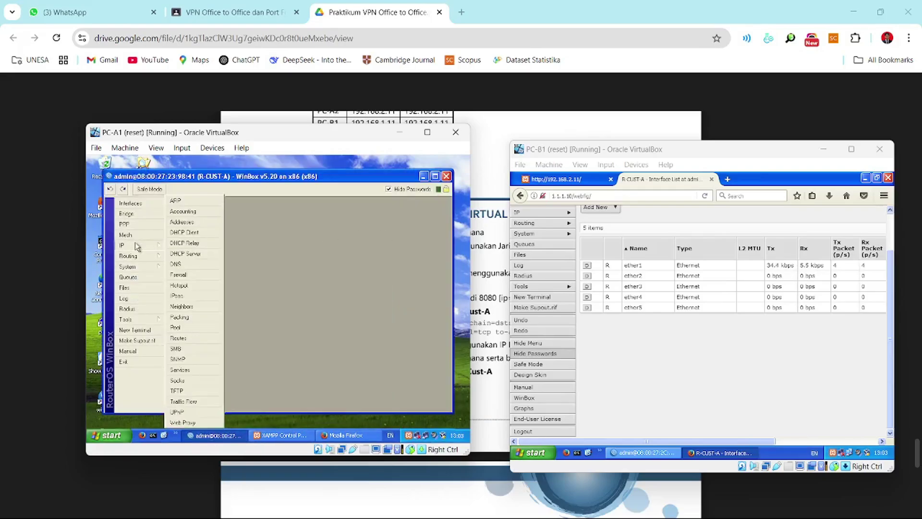
pyautogui.click(196, 373)
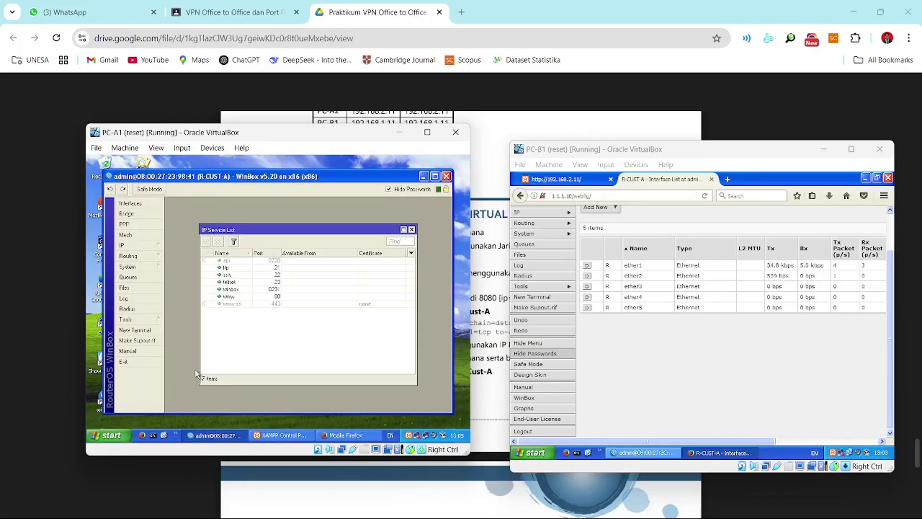
pyautogui.doubleClick(267, 296)
pyautogui.write('80')
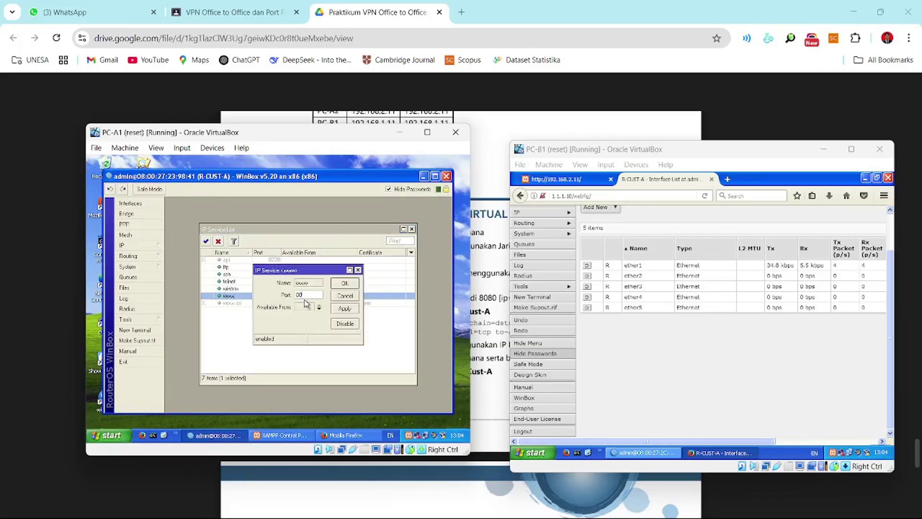
pyautogui.write('80')
pyautogui.press('Return')
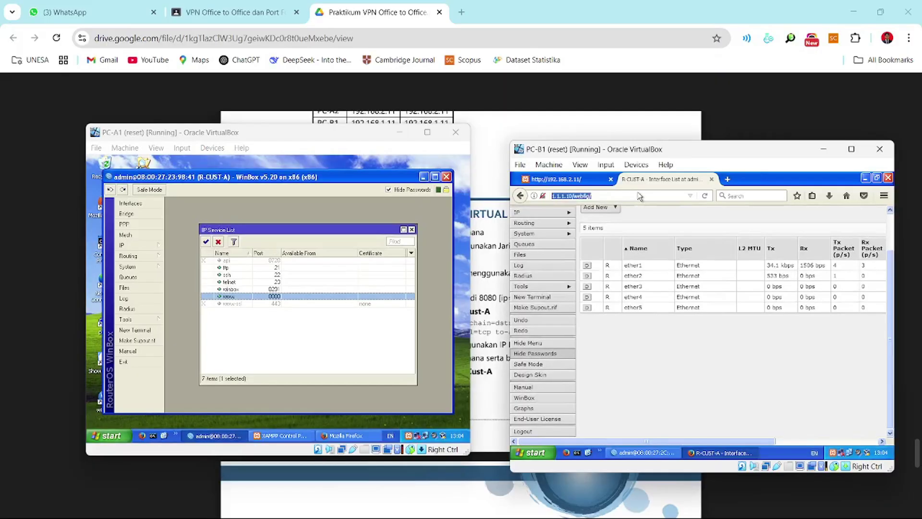
# Step: Reload R-CUST-A's WebFig page on PC-B1 and retry 1.1.1.10 without a port number
pyautogui.press('Return')
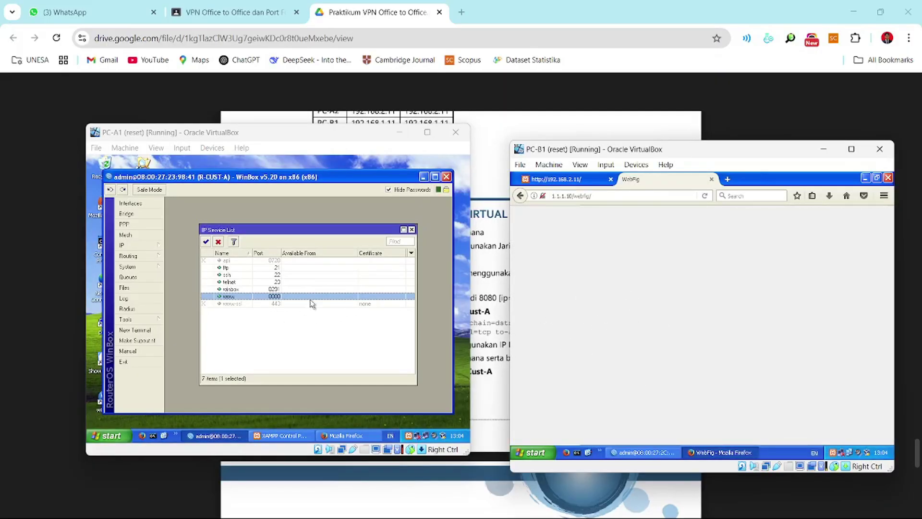
pyautogui.click(602, 196)
pyautogui.press('Return')
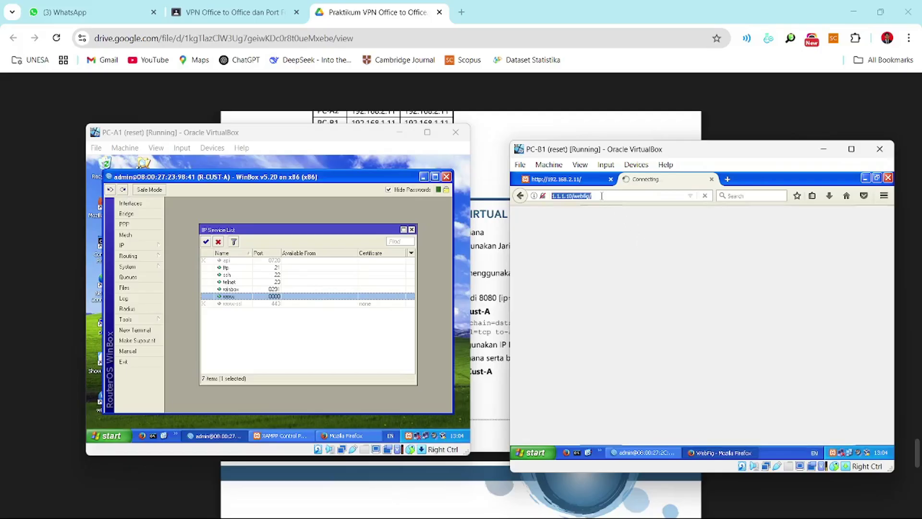
pyautogui.write('1.1.1.')
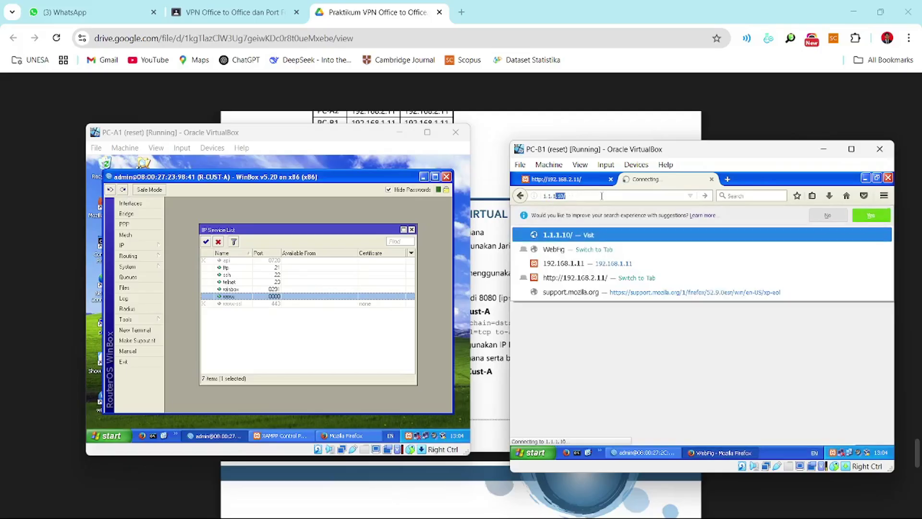
pyautogui.press('Return')
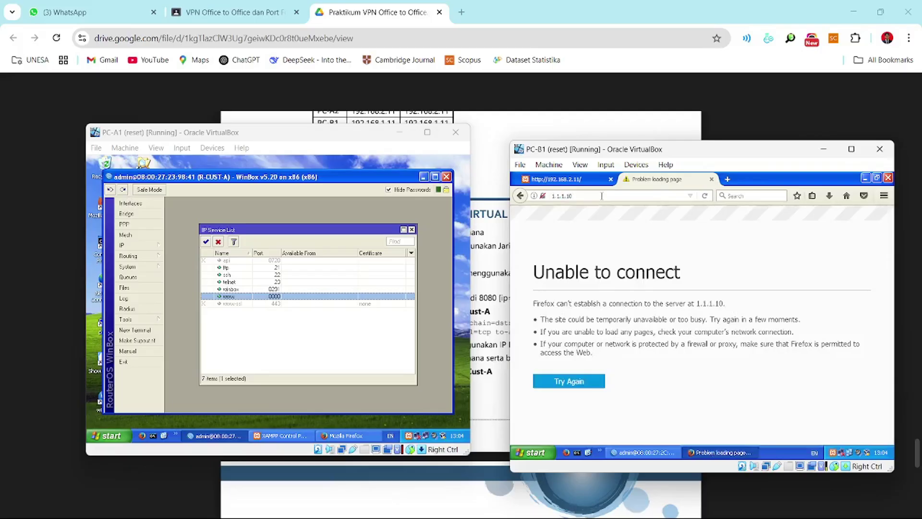
# Step: Open R-CUST-A's WebFig page at 1.1.1.10:8080 in Firefox on PC-B1
pyautogui.click(602, 196)
pyautogui.click(602, 195)
pyautogui.write(':8080')
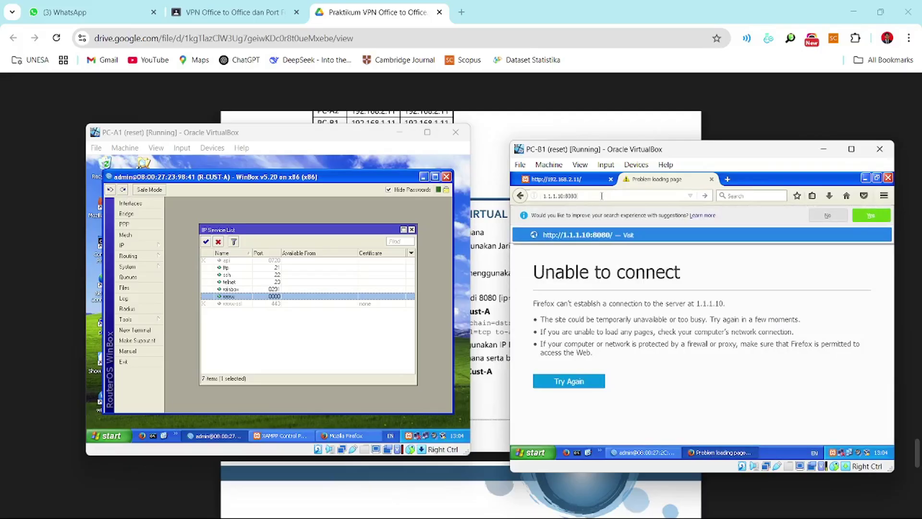
pyautogui.press('Return')
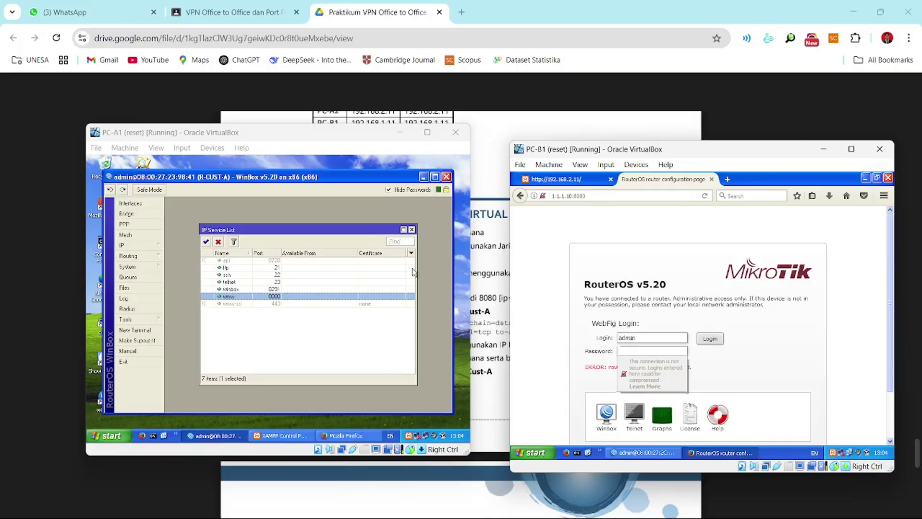
# Step: Close the IP Service List and start a new firewall NAT rule on R-CUST-A with the chain set to dstnat
pyautogui.click(412, 230)
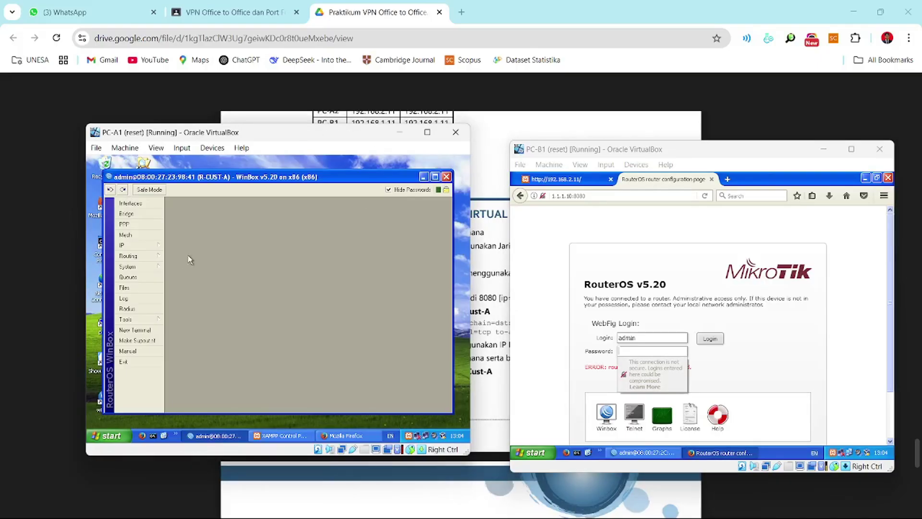
pyautogui.click(135, 247)
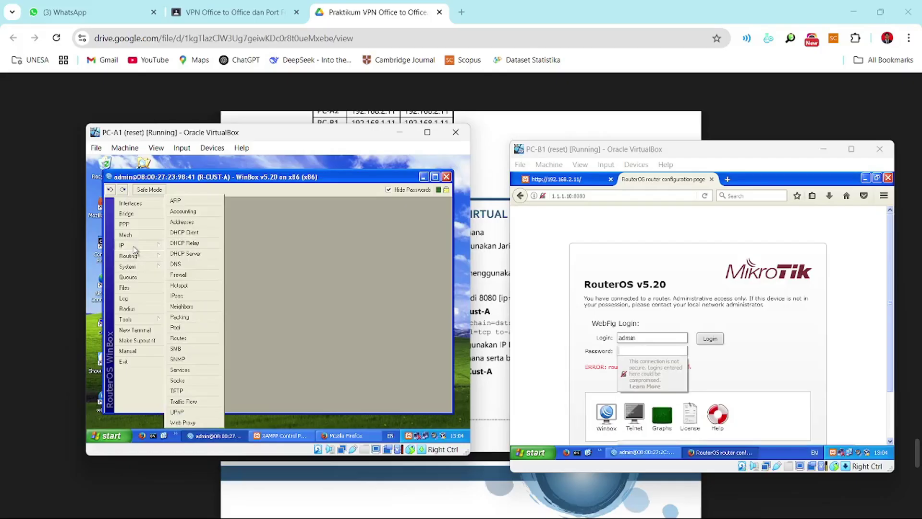
pyautogui.click(193, 278)
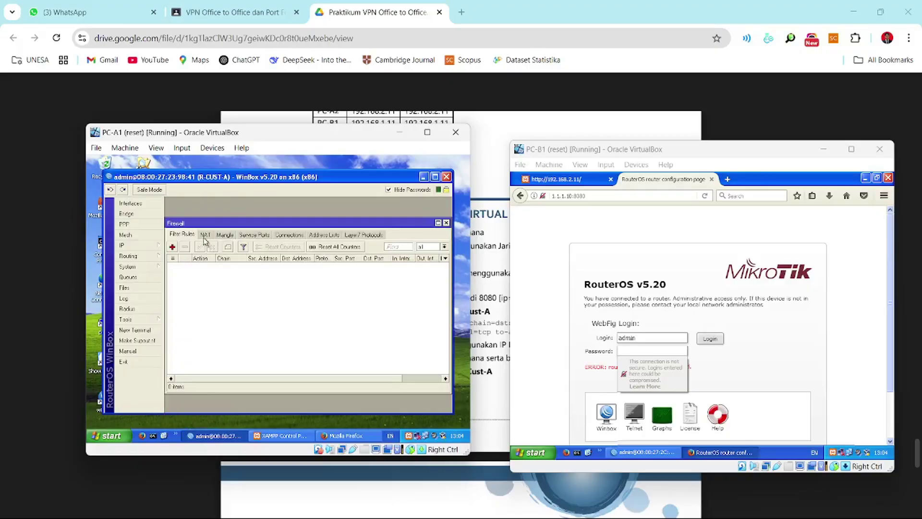
pyautogui.click(205, 235)
pyautogui.click(172, 247)
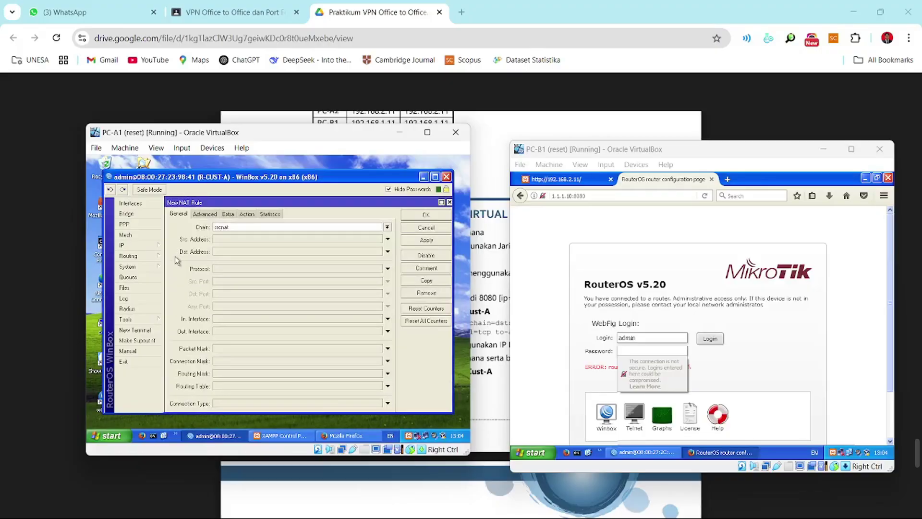
pyautogui.click(387, 227)
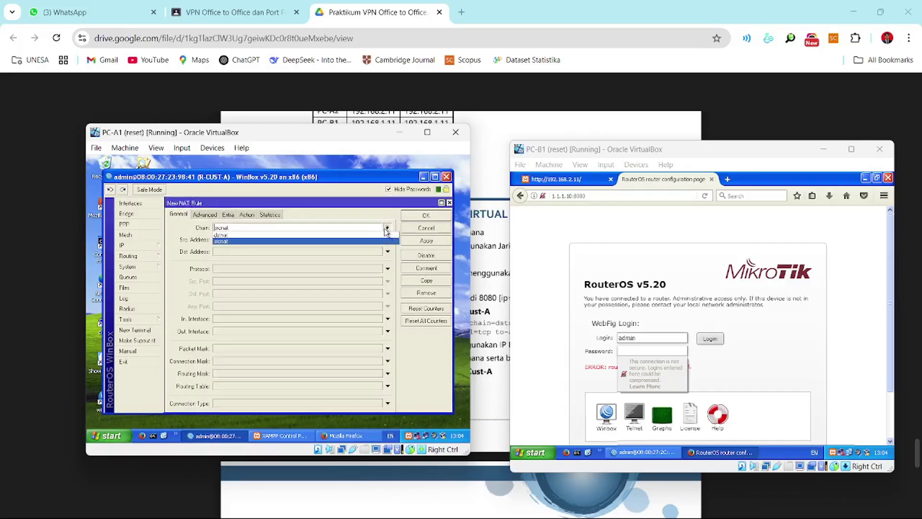
pyautogui.click(264, 236)
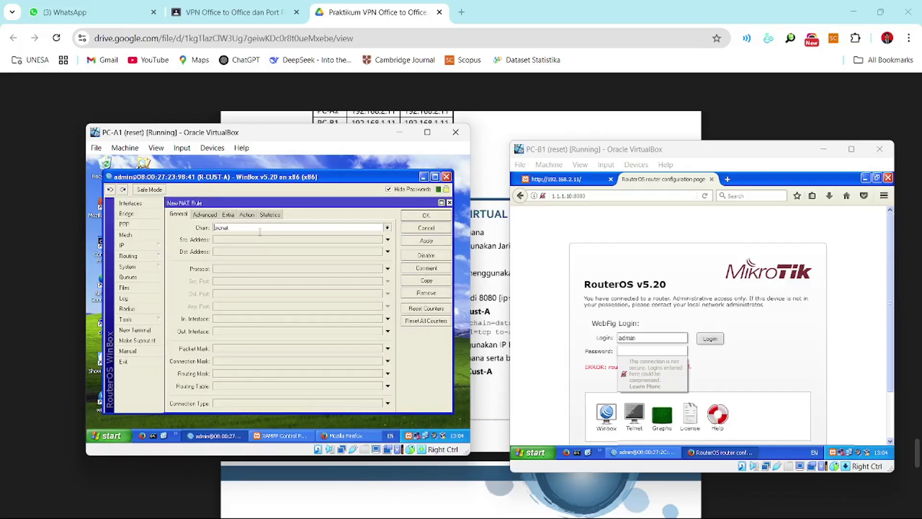
pyautogui.click(387, 227)
pyautogui.click(284, 237)
# Step: Set the NAT rule to match protocol 6 (tcp), destination port 80 and destination address 1.1.1.10
pyautogui.click(241, 268)
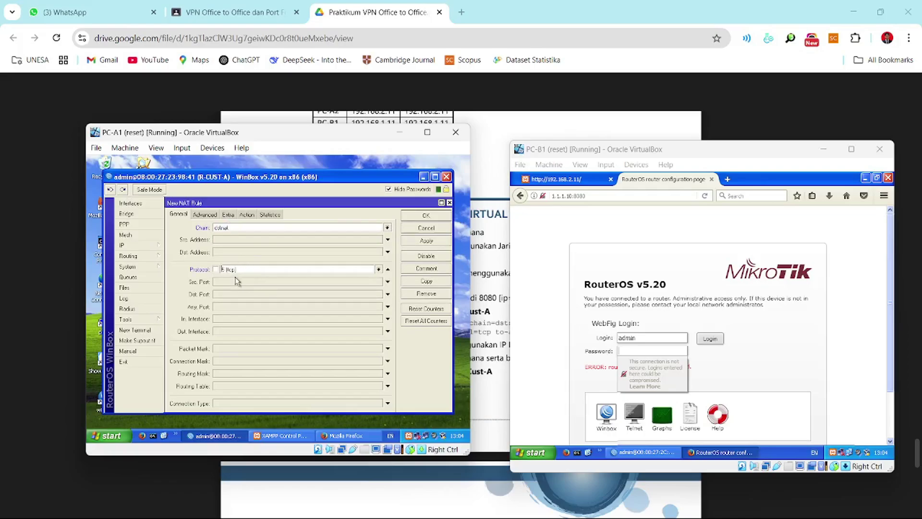
pyautogui.click(230, 294)
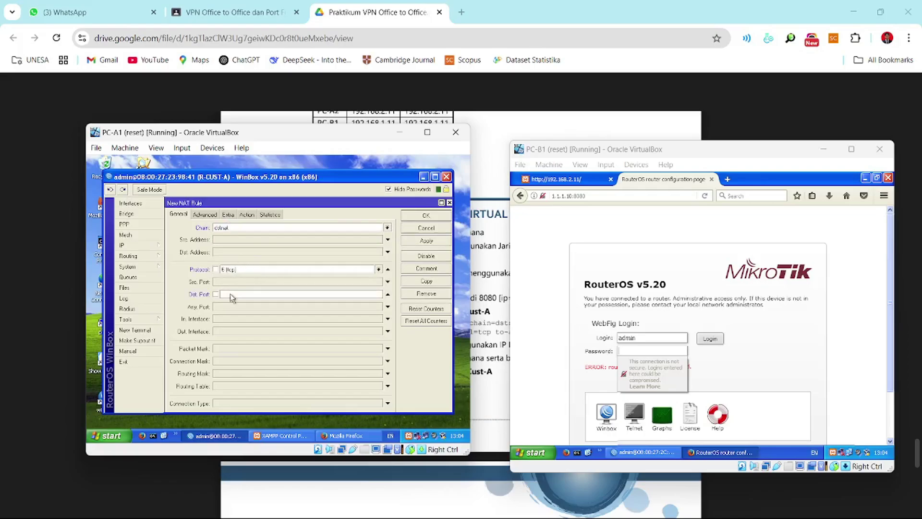
pyautogui.write('80')
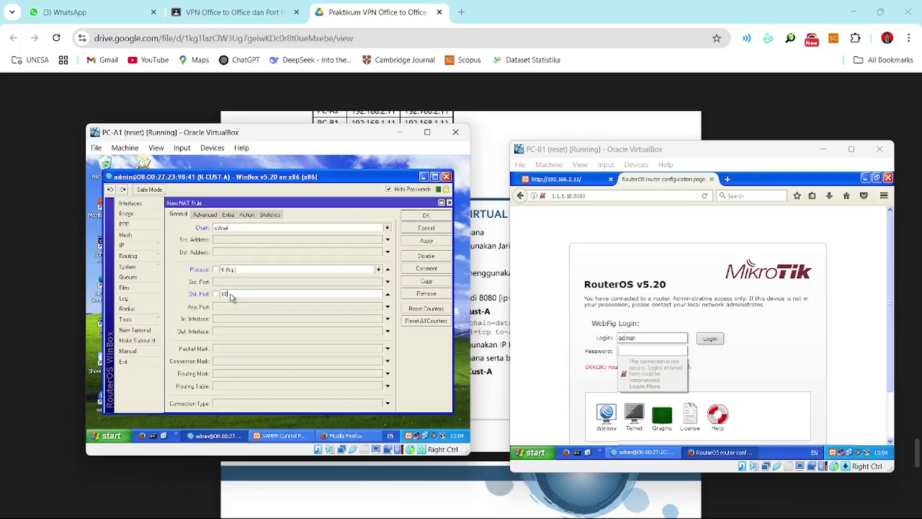
pyautogui.click(234, 252)
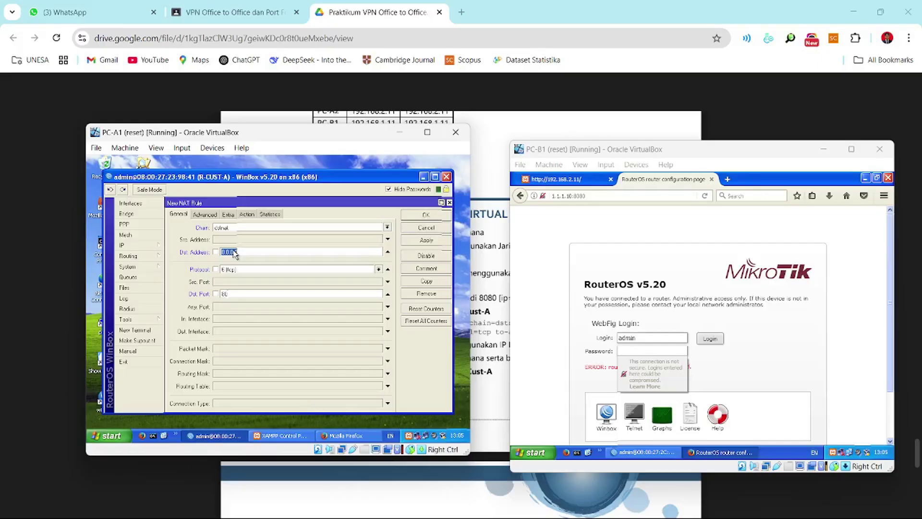
pyautogui.write('1')
pyautogui.press('BackSpace')
pyautogui.press('BackSpace')
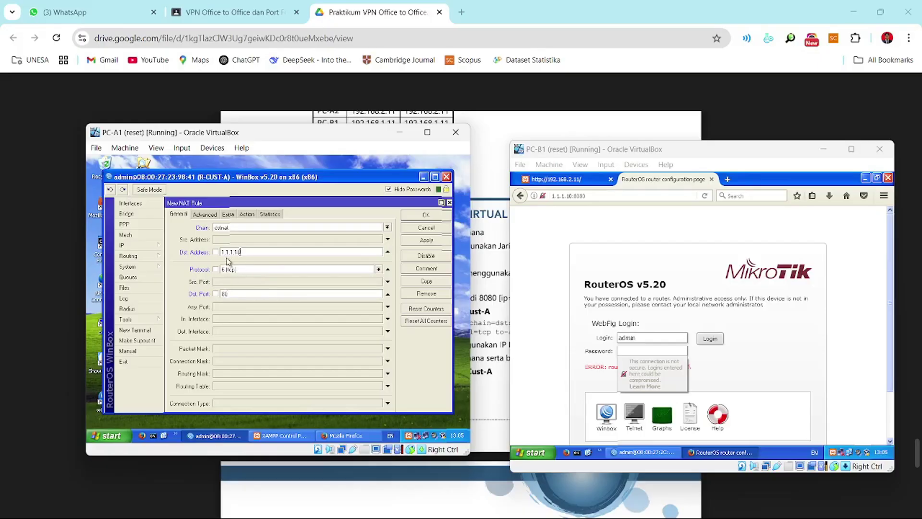
# Step: Set the rule's action to dst-nat with To Addresses 192.168.1.11 and save the rule
pyautogui.click(246, 215)
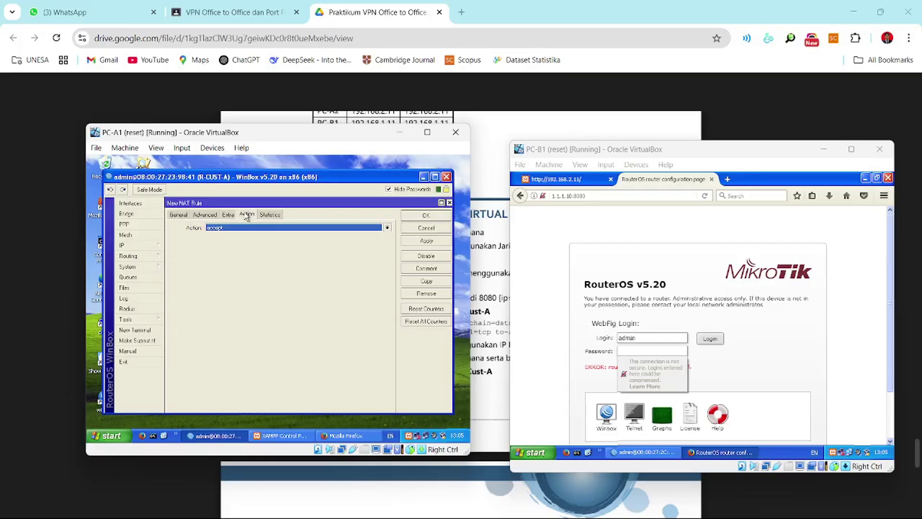
pyautogui.click(234, 227)
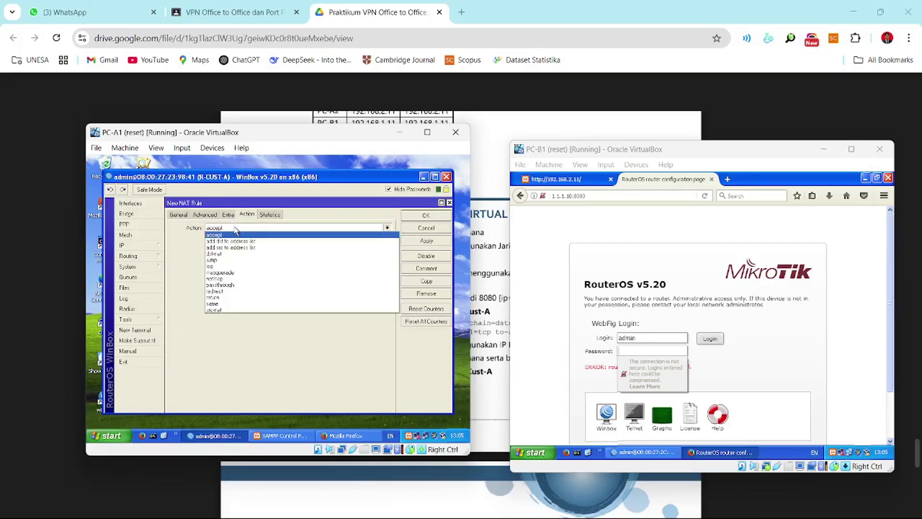
pyautogui.click(233, 255)
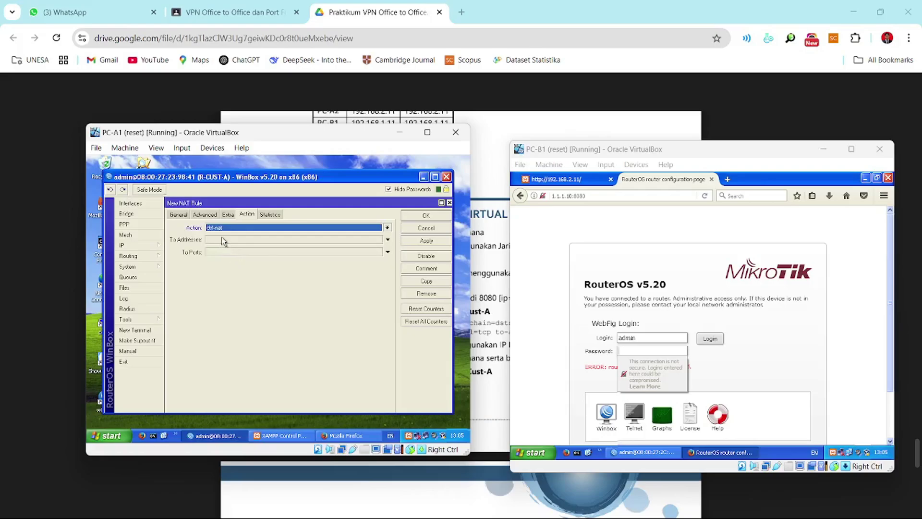
pyautogui.click(225, 240)
pyautogui.click(178, 215)
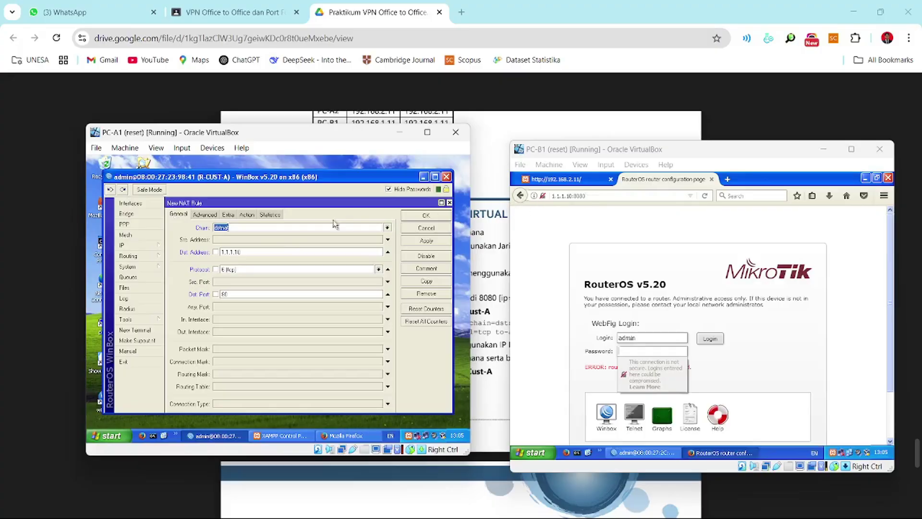
pyautogui.click(246, 215)
pyautogui.click(250, 243)
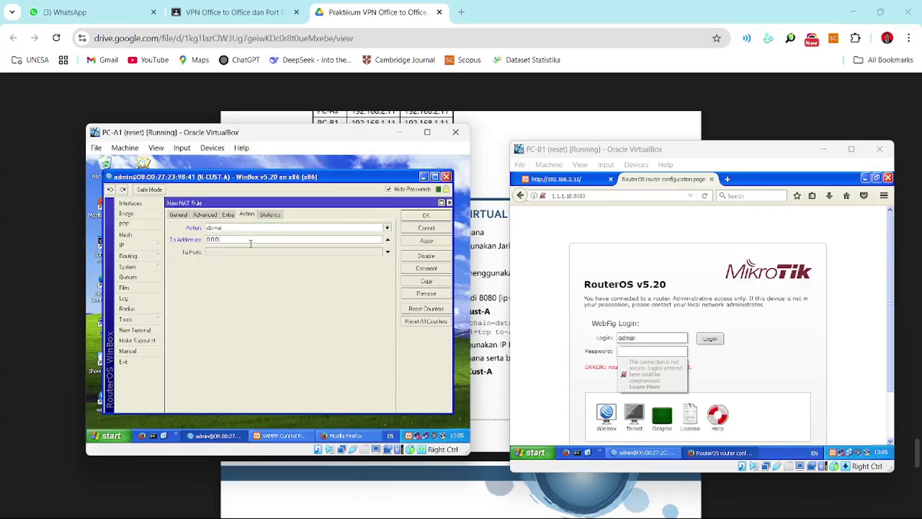
pyautogui.press('BackSpace')
pyautogui.hotkey('ctrl', 'z')
pyautogui.write('192.168.1.11')
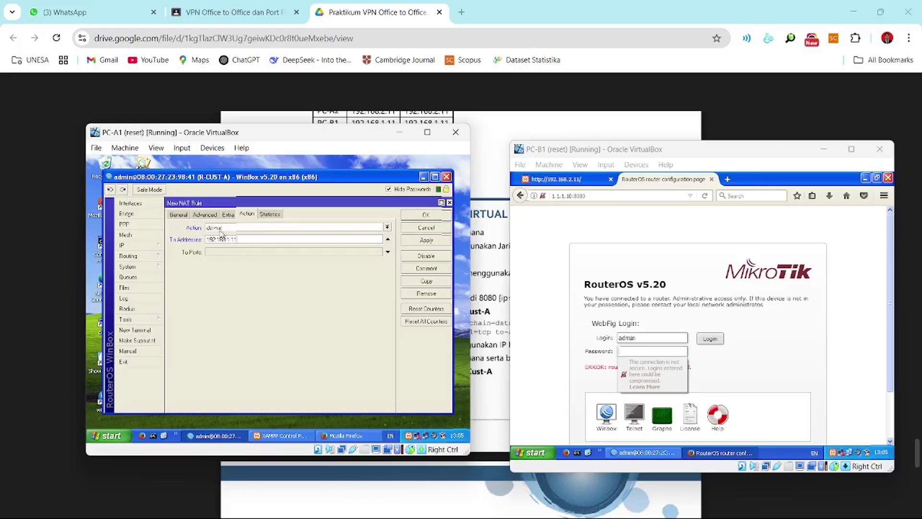
pyautogui.click(424, 216)
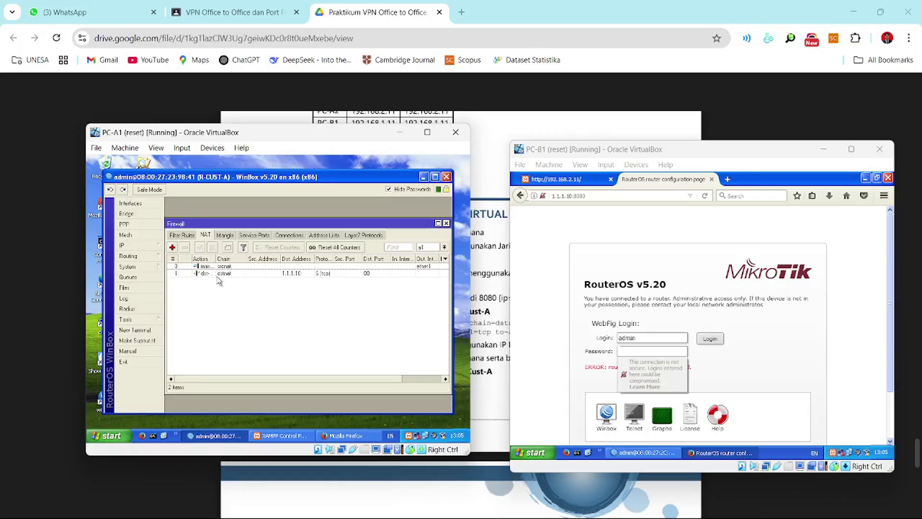
# Step: Open 1.1.1.10 in Firefox on PC-B1 to test the port forwarding to PC-A1's website
pyautogui.click(601, 195)
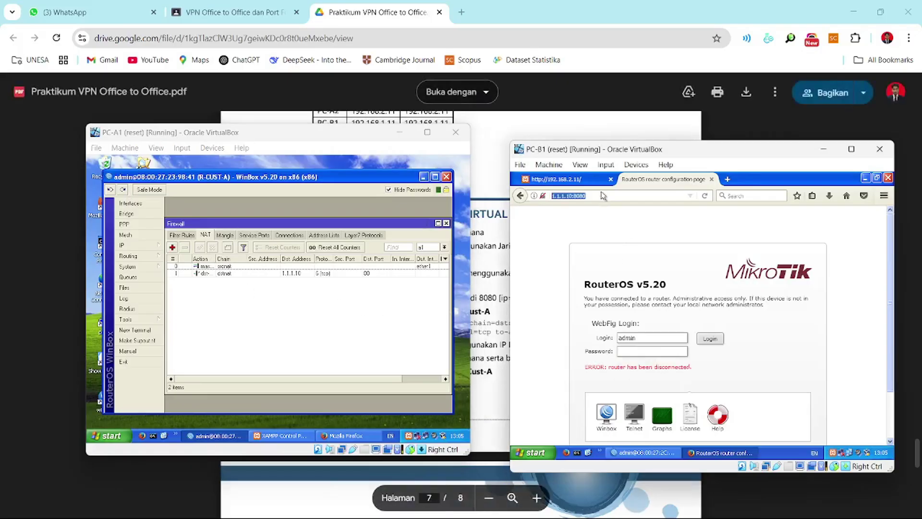
pyautogui.write('1.1.1.10/')
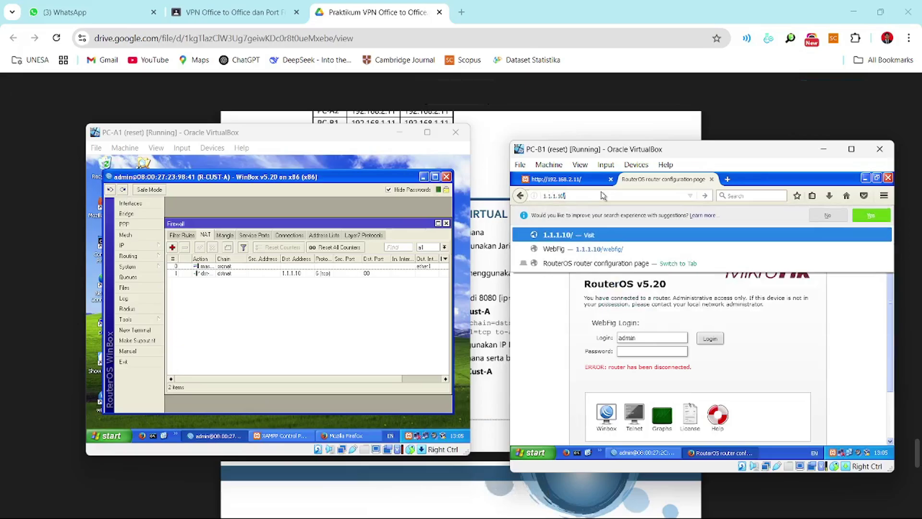
pyautogui.press('Return')
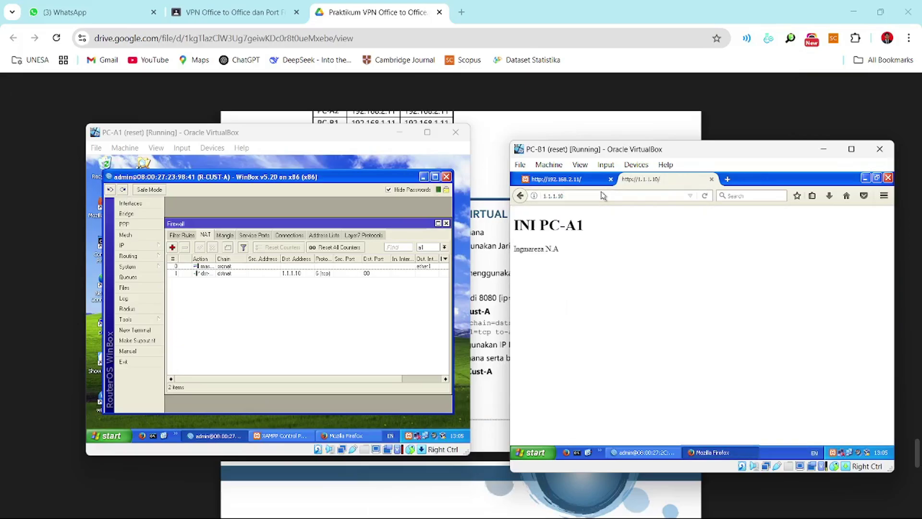
pyautogui.hotkey('alt', 'Tab')
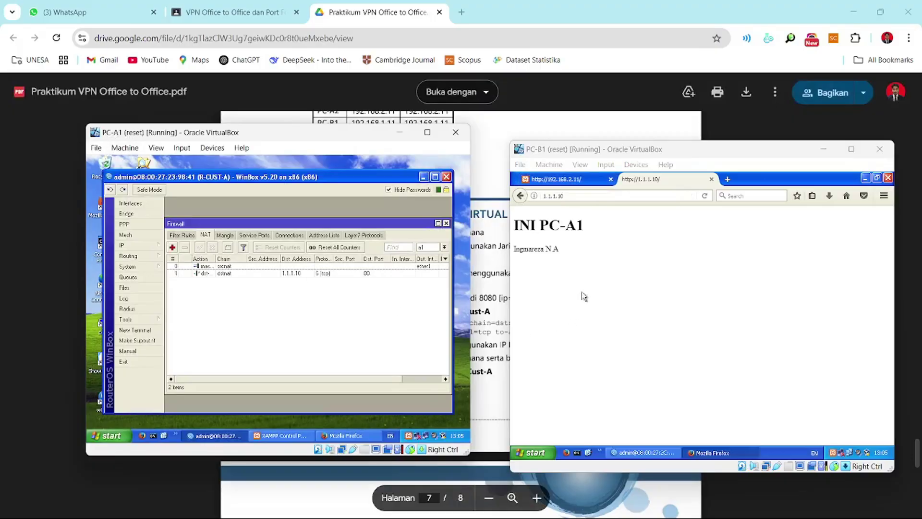
# Step: Open R-CUST-A's WebFig from PC-B1 at 1.1.1.10:8080
pyautogui.click(584, 296)
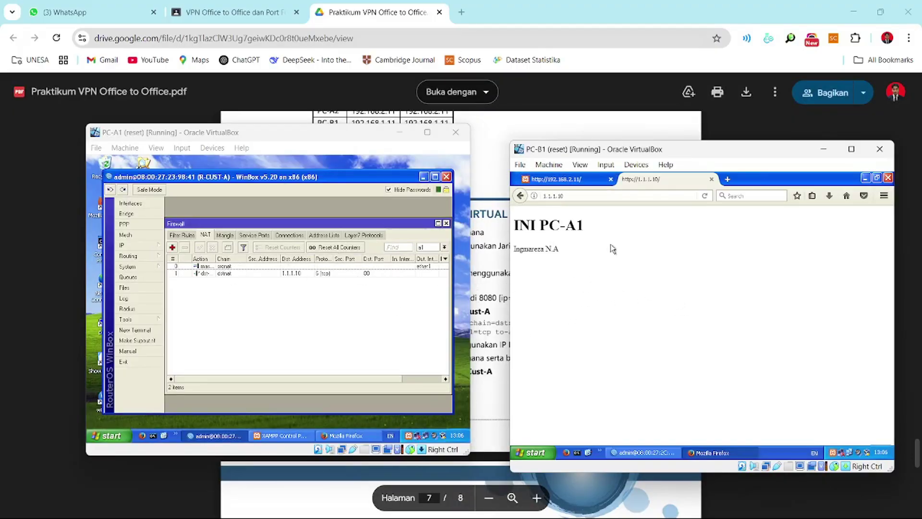
pyautogui.click(613, 196)
pyautogui.click(612, 196)
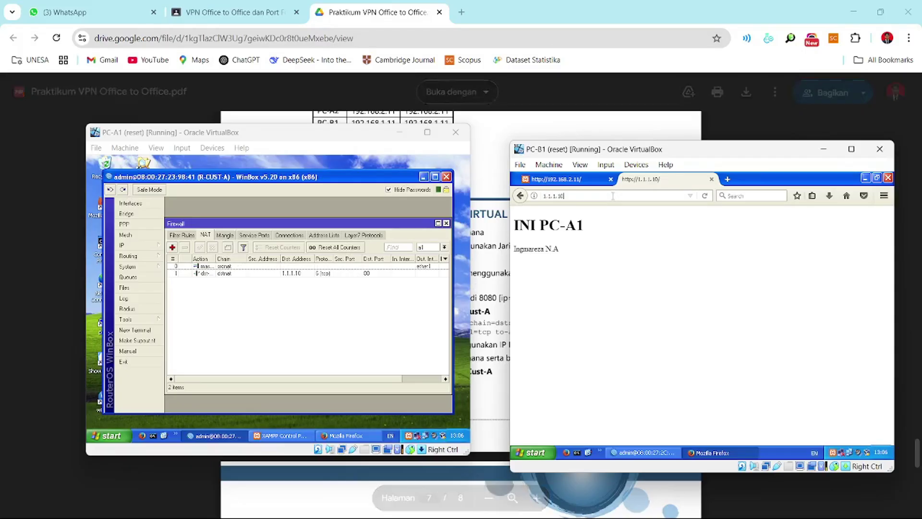
pyautogui.write(':8080')
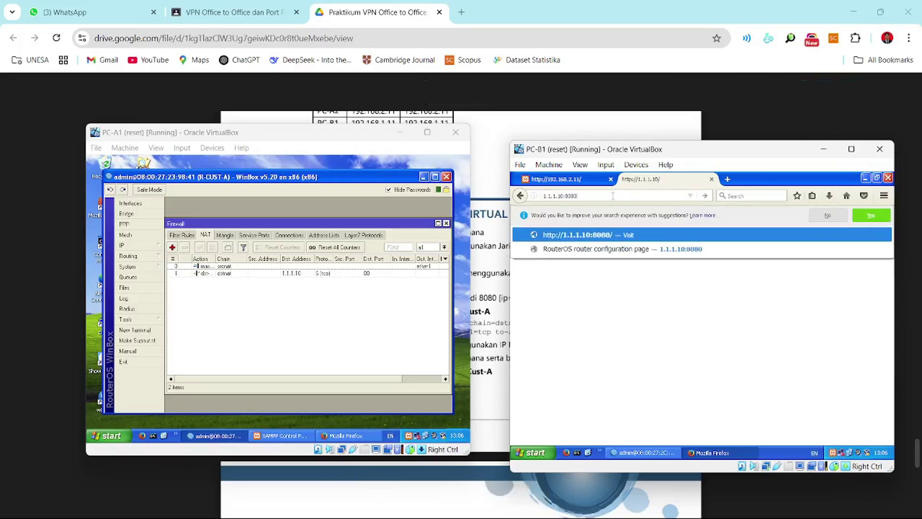
pyautogui.press('Return')
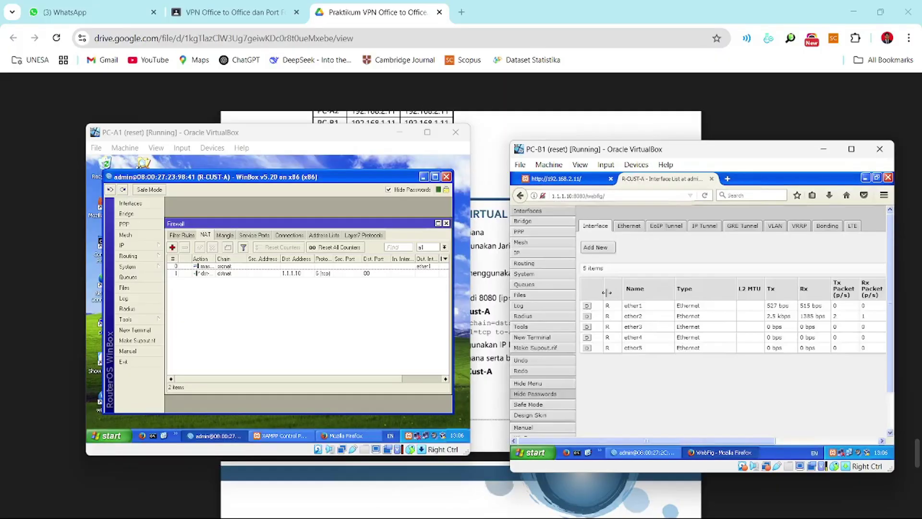
# Step: Return to 1.1.1.10 without a port number in PC-B1's browser and load the address once more
pyautogui.click(613, 196)
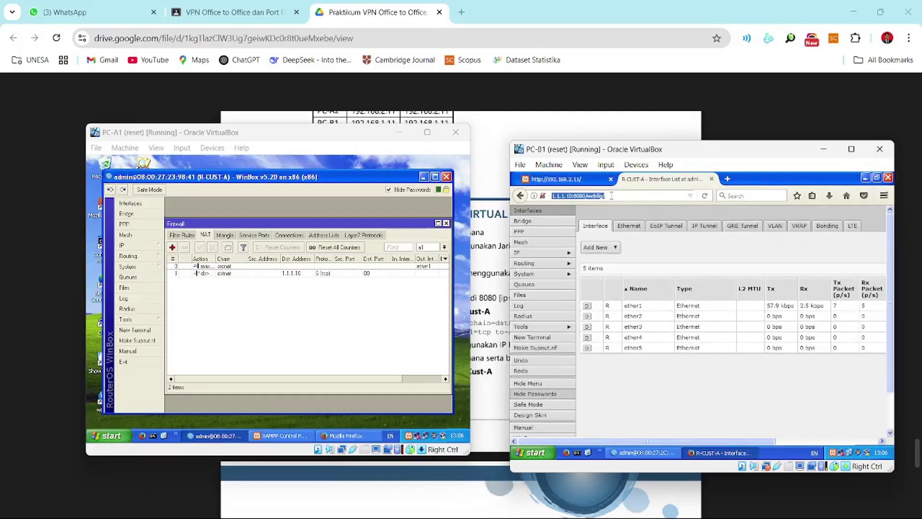
pyautogui.write('1.1.1.10')
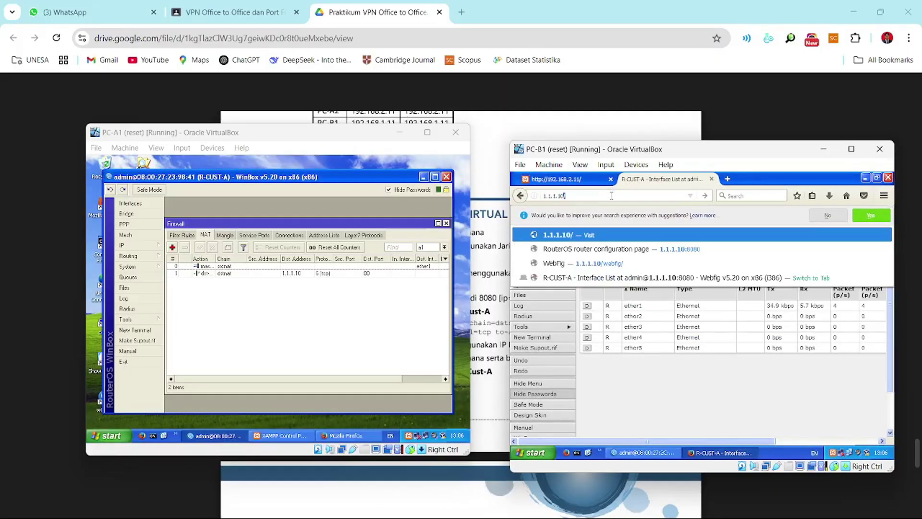
pyautogui.press('Return')
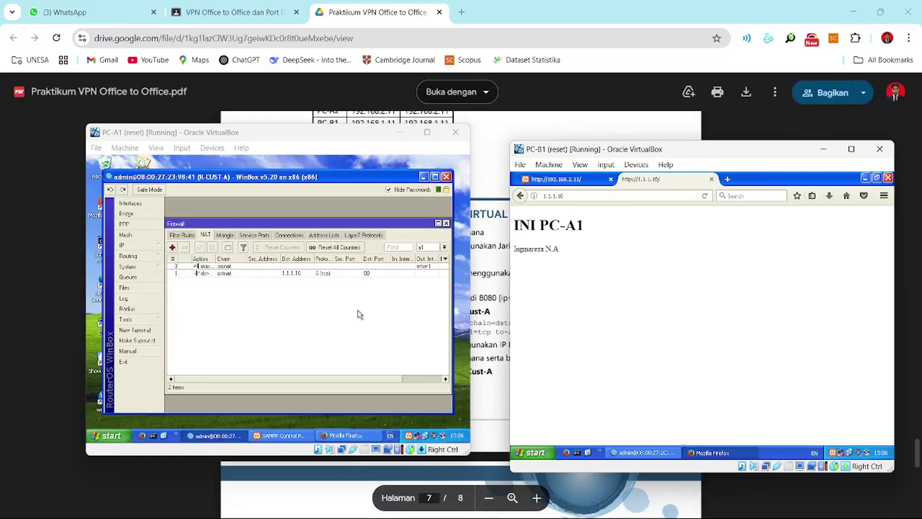
pyautogui.click(303, 279)
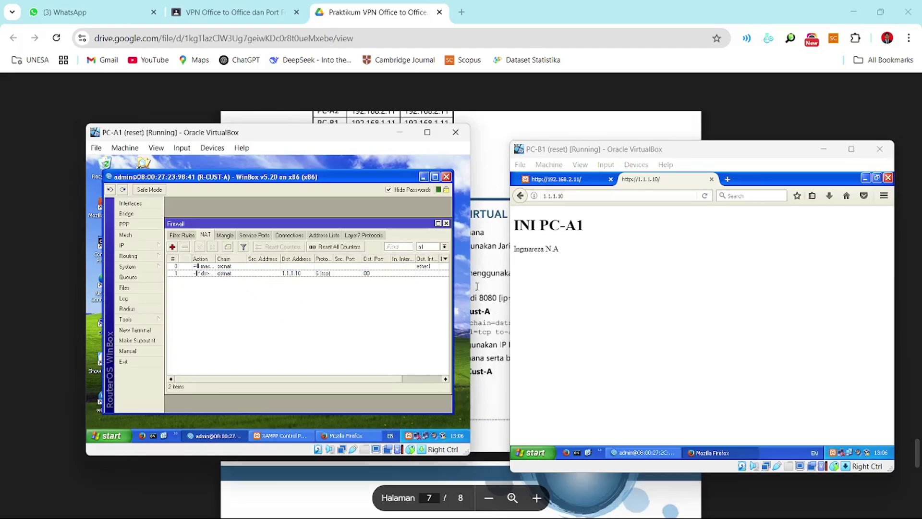
pyautogui.click(577, 195)
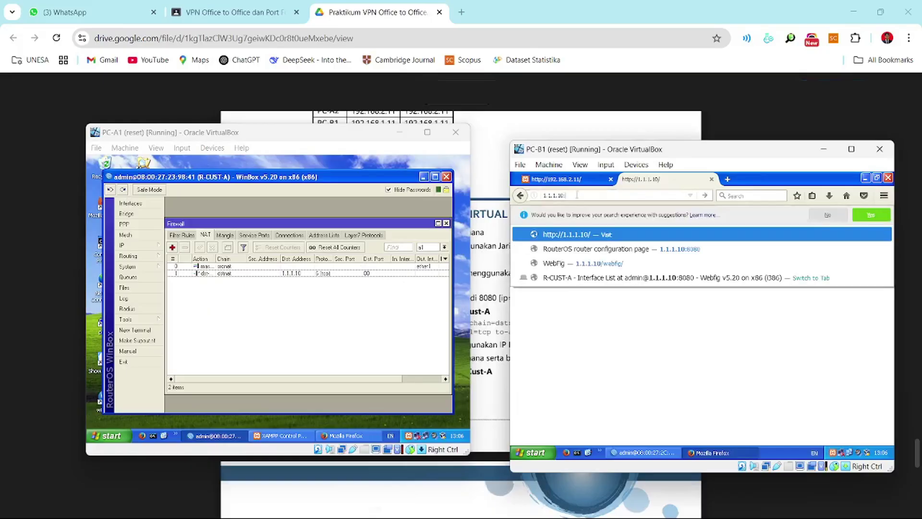
pyautogui.press('Return')
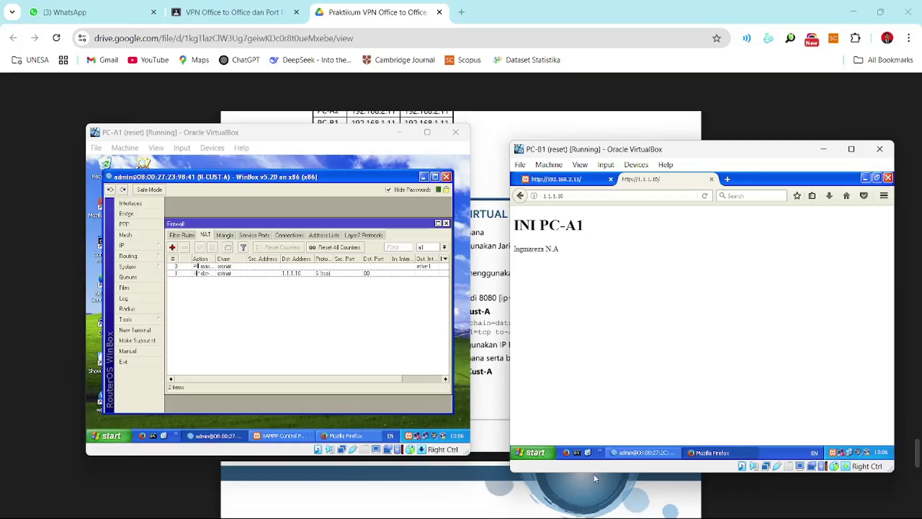
# Step: Bring the PC-A2 virtual machine window to the front
pyautogui.moveTo(614, 503)
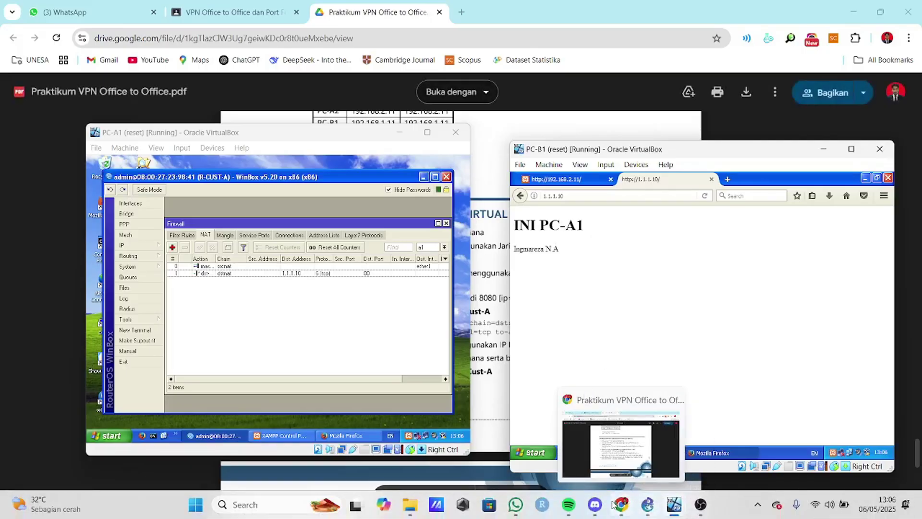
pyautogui.moveTo(673, 504)
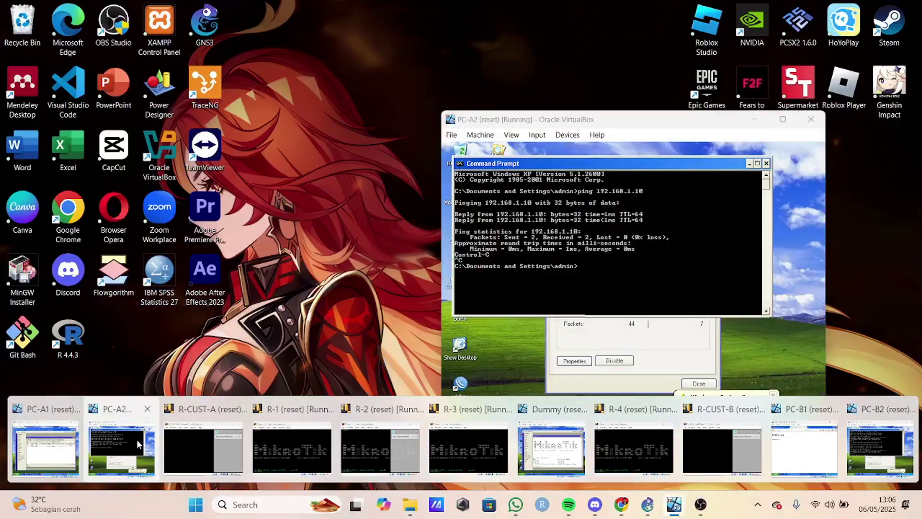
pyautogui.click(136, 439)
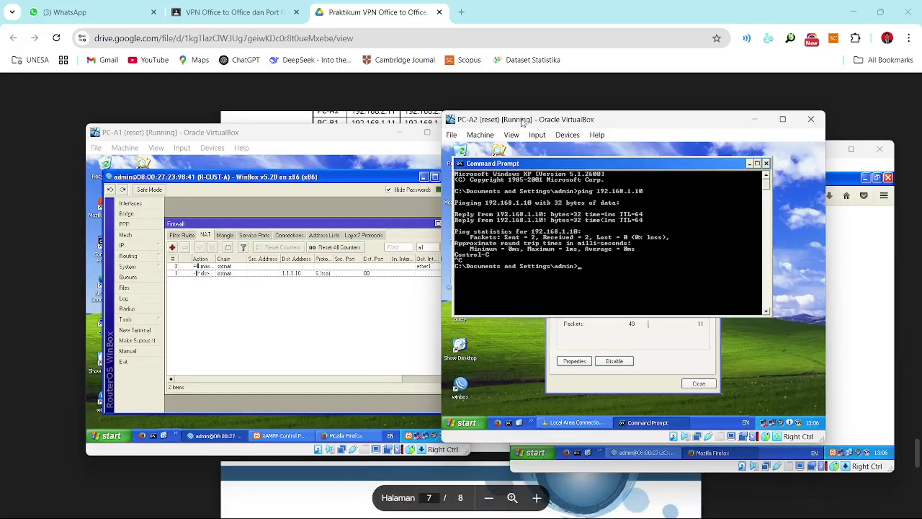
# Step: Clear the open windows from the PC-A2 and PC-A1 desktops and open Windows Explorer on both machines
pyautogui.moveTo(522, 122); pyautogui.dragTo(560, 125)
pyautogui.click(776, 166)
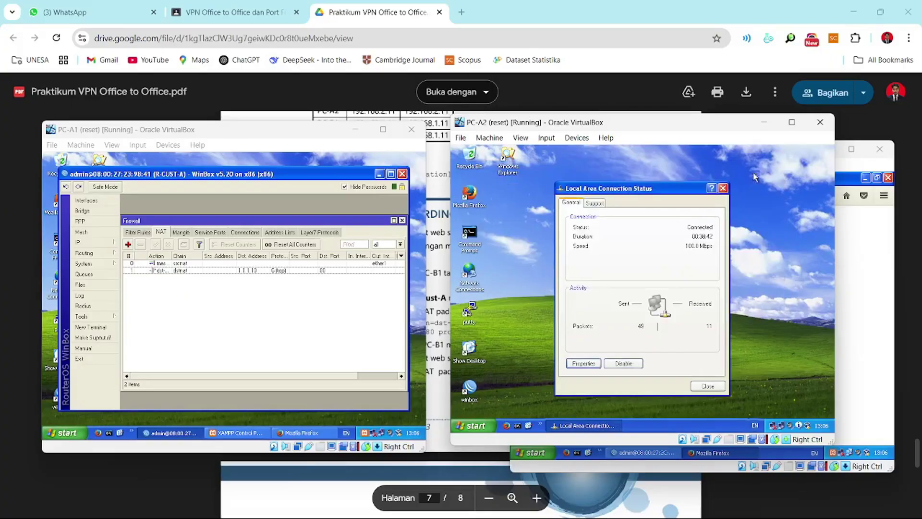
pyautogui.click(723, 188)
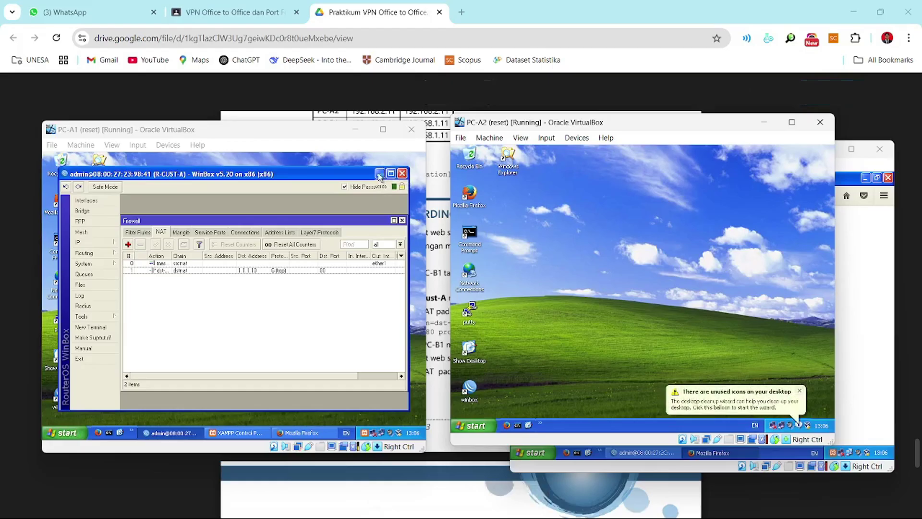
pyautogui.click(379, 174)
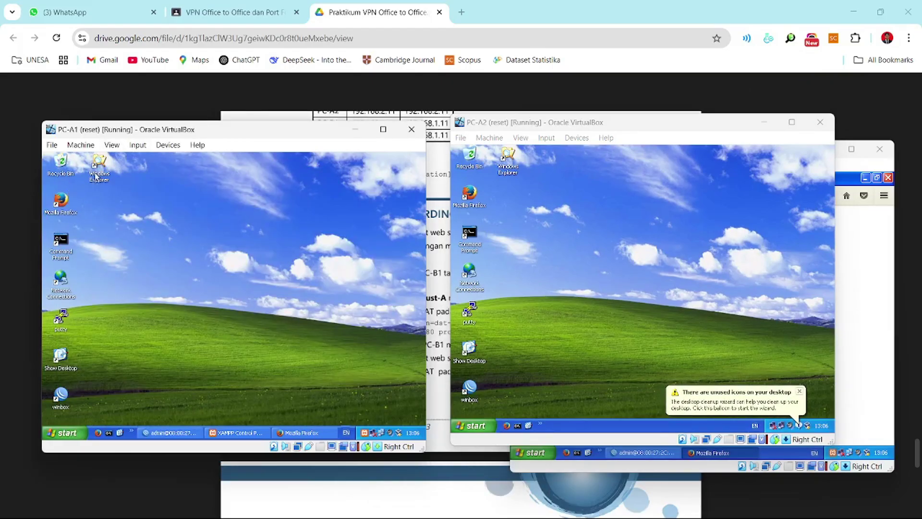
pyautogui.doubleClick(98, 170)
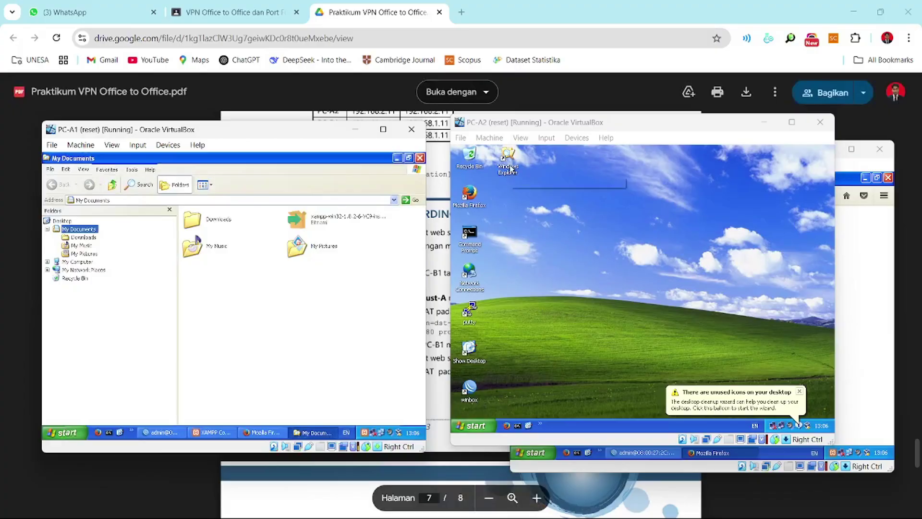
pyautogui.doubleClick(508, 163)
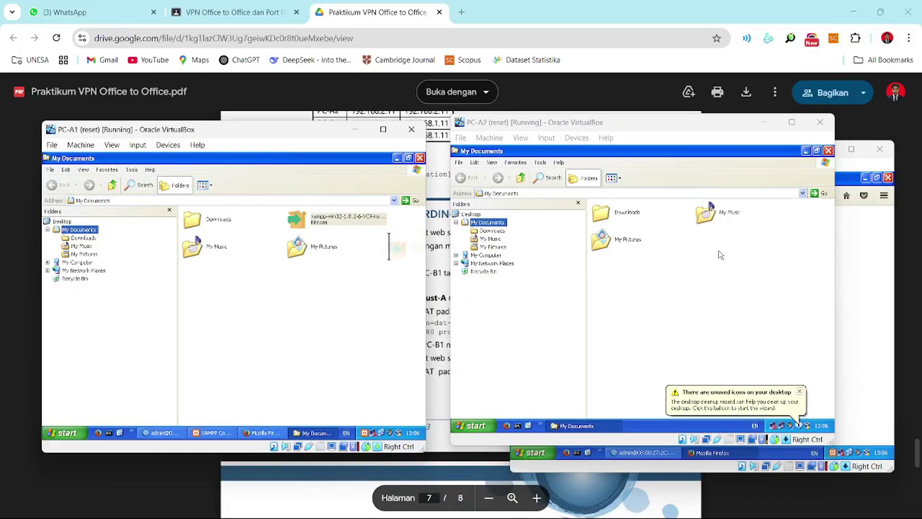
# Step: Copy xampp-win32-1.8.2-6-VC9-installer.exe from the host's Downloads folder into My Documents on PC-A2
pyautogui.hotkey('alt', 'Tab')
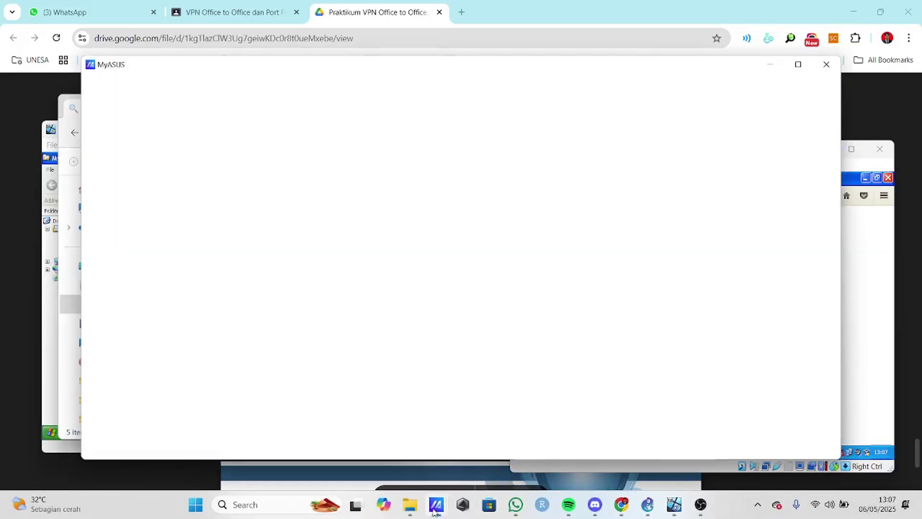
pyautogui.rightClick(409, 505)
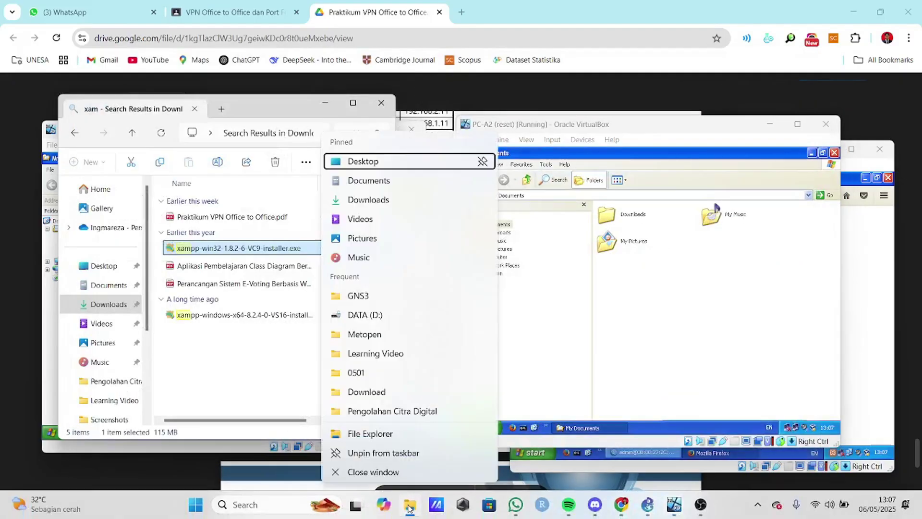
pyautogui.click(207, 315)
pyautogui.click(609, 307)
pyautogui.click(356, 168)
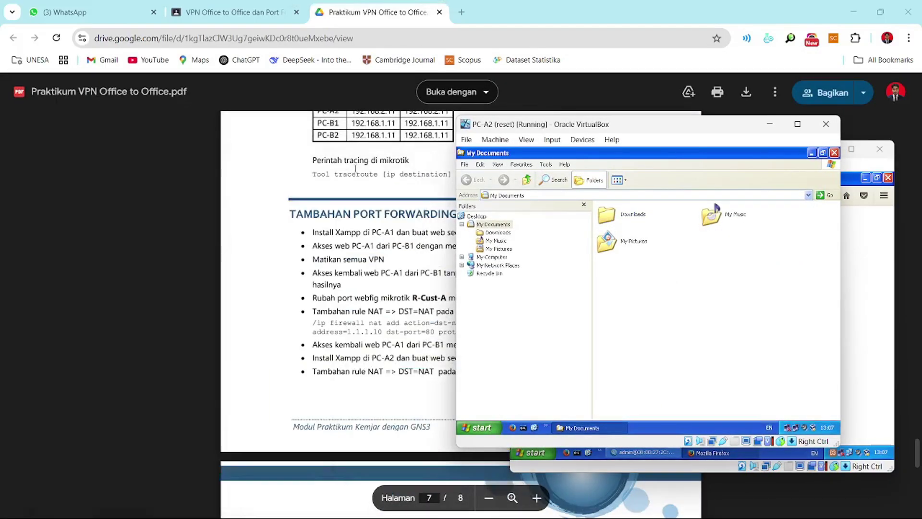
pyautogui.moveTo(716, 208); pyautogui.dragTo(728, 259)
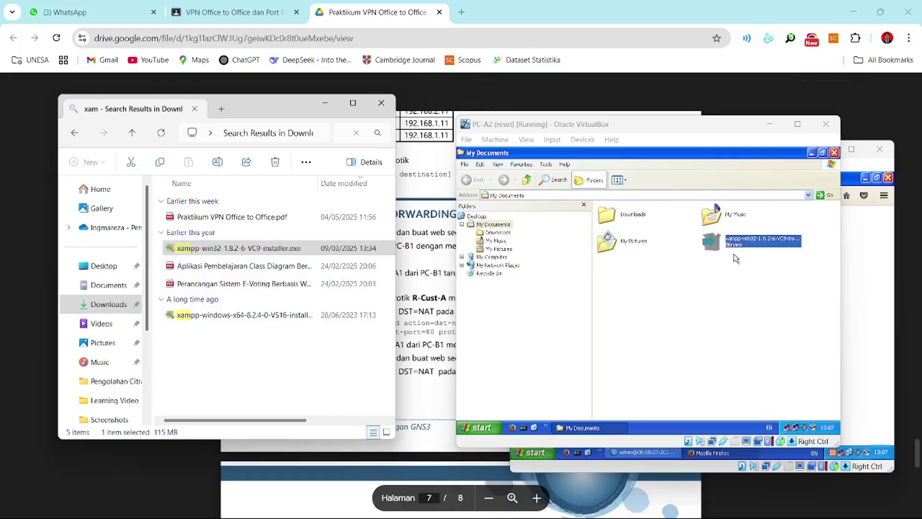
pyautogui.click(326, 105)
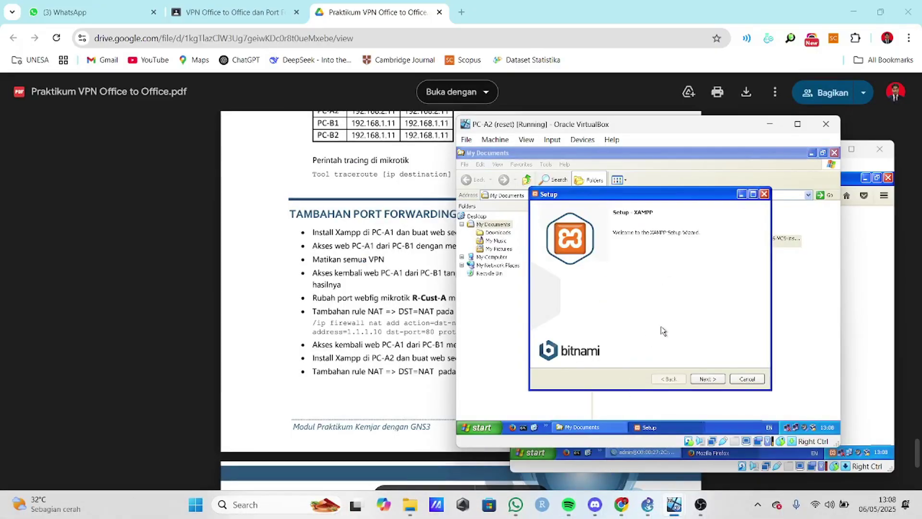
# Step: In PC-A2's XAMPP setup, deselect MySQL, FileZilla FTP Server, Mercury Mail Server, Tomcat, Perl, Webalizer and Fake Sendmail
pyautogui.click(707, 379)
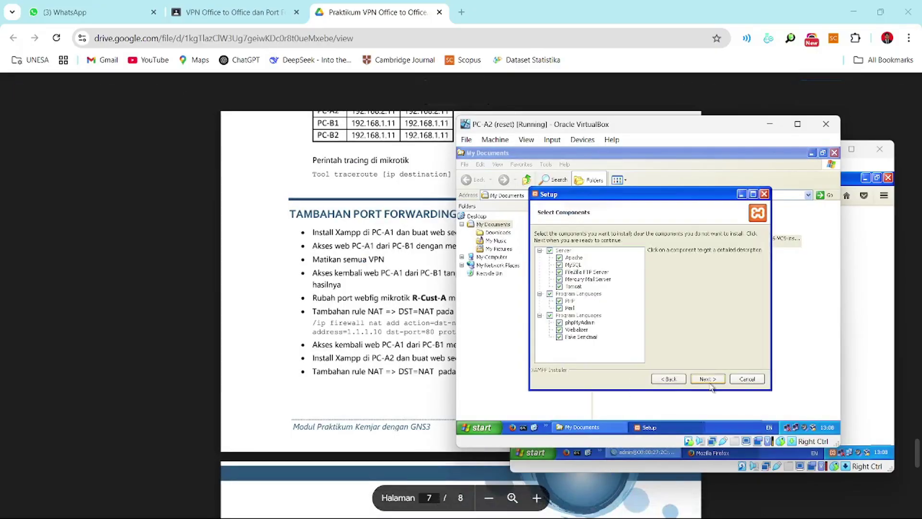
pyautogui.click(559, 286)
pyautogui.click(559, 279)
pyautogui.click(559, 271)
pyautogui.click(559, 264)
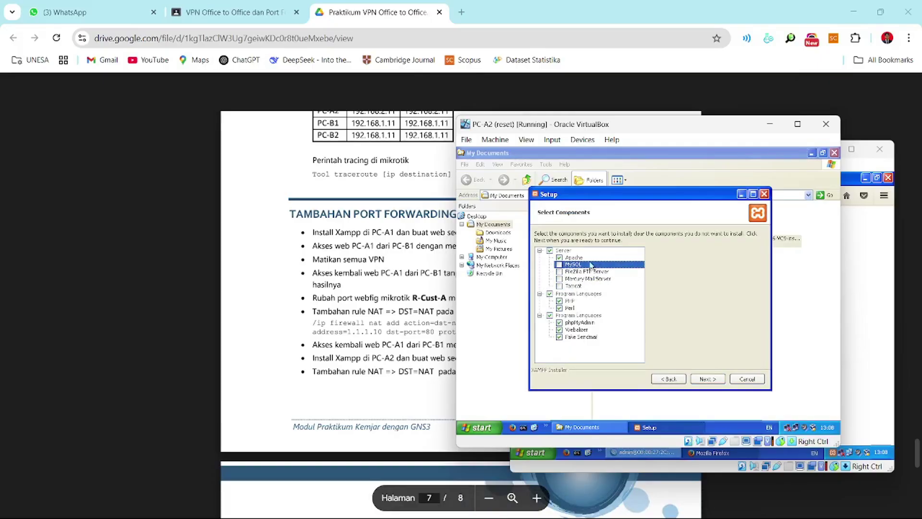
pyautogui.click(560, 308)
pyautogui.click(560, 330)
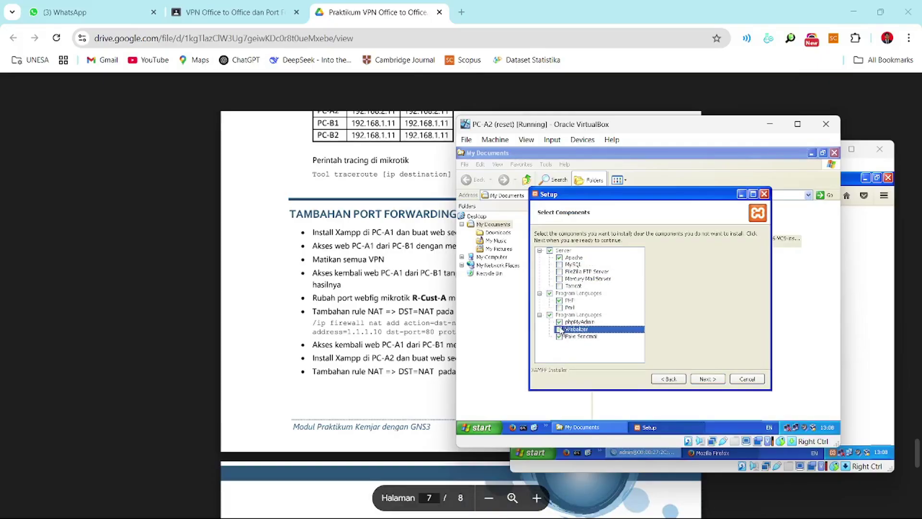
pyautogui.click(559, 336)
pyautogui.click(566, 315)
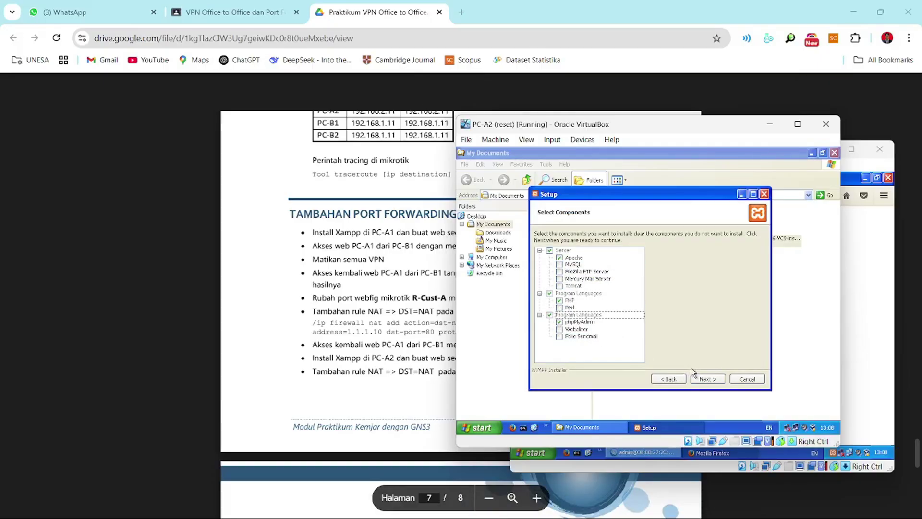
# Step: Accept the remaining XAMPP setup pages and start the installation on PC-A2
pyautogui.click(707, 379)
pyautogui.click(708, 379)
pyautogui.click(709, 379)
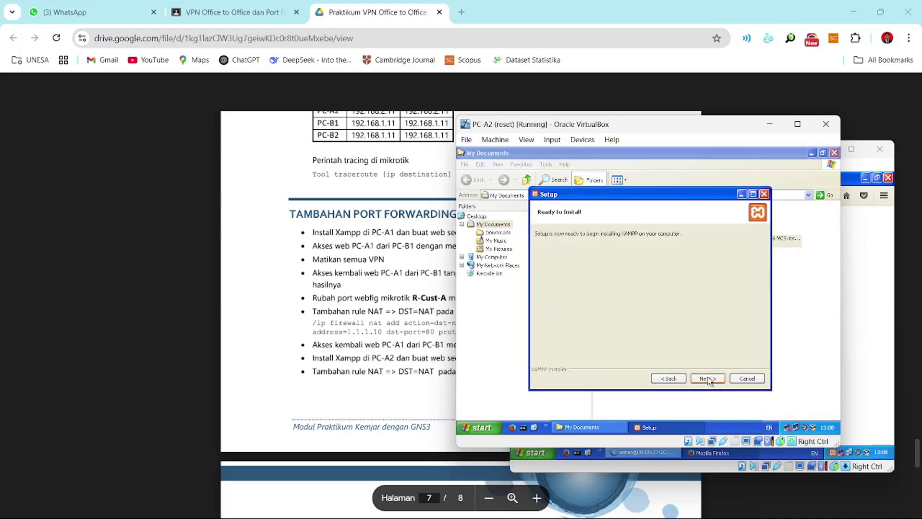
pyautogui.click(708, 379)
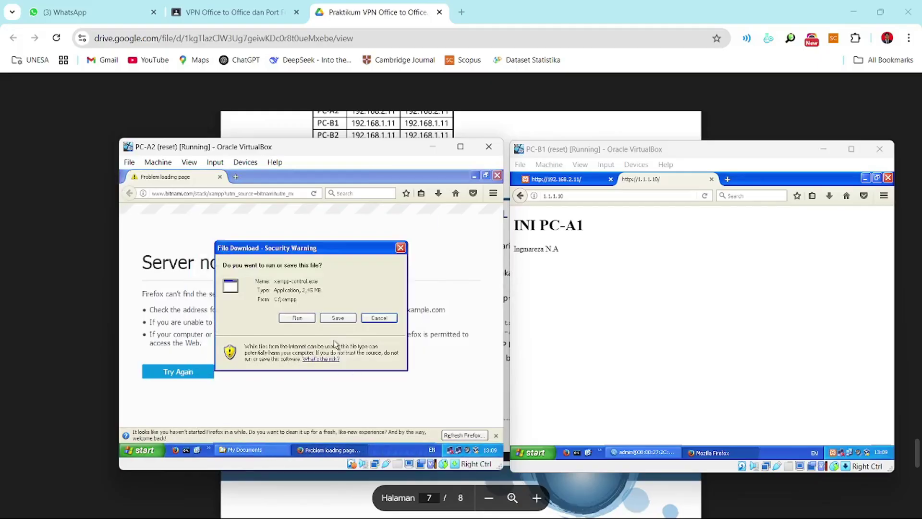
# Step: Start the Apache module from the XAMPP Control Panel on PC-A2 and minimize the control panel
pyautogui.click(334, 340)
pyautogui.click(299, 228)
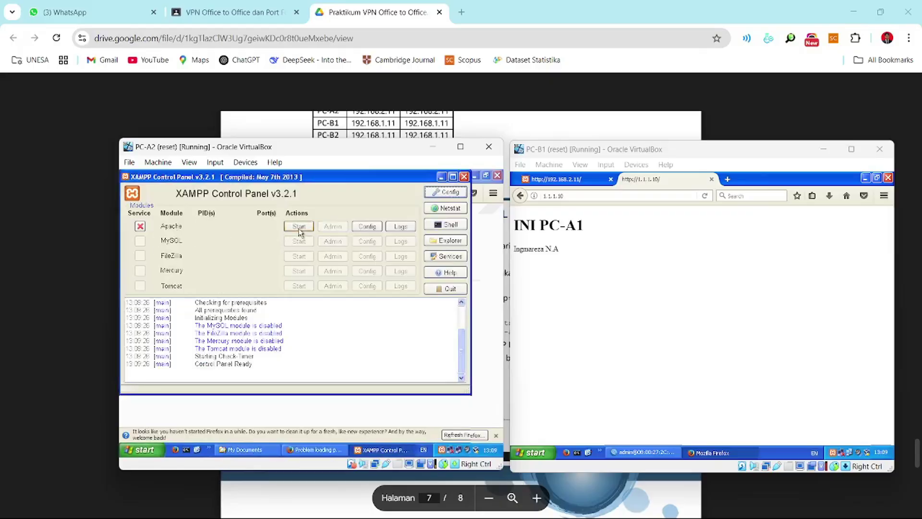
pyautogui.click(440, 177)
# Step: Try to load localhost in PC-A2's open Firefox window and close the browser
pyautogui.click(226, 193)
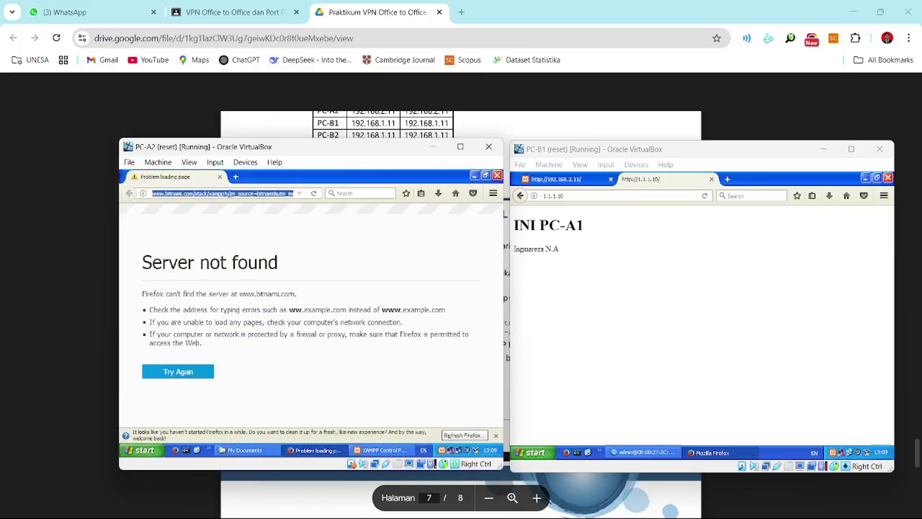
pyautogui.write('localhost')
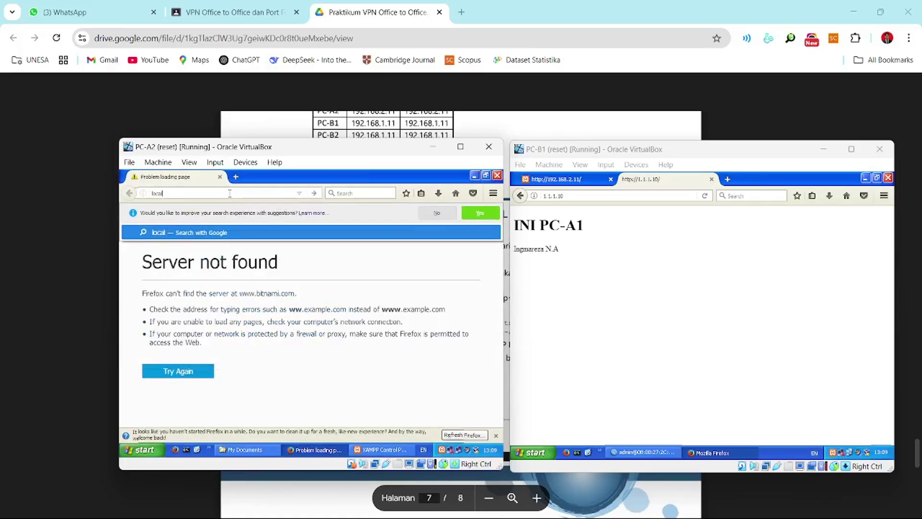
pyautogui.press('Return')
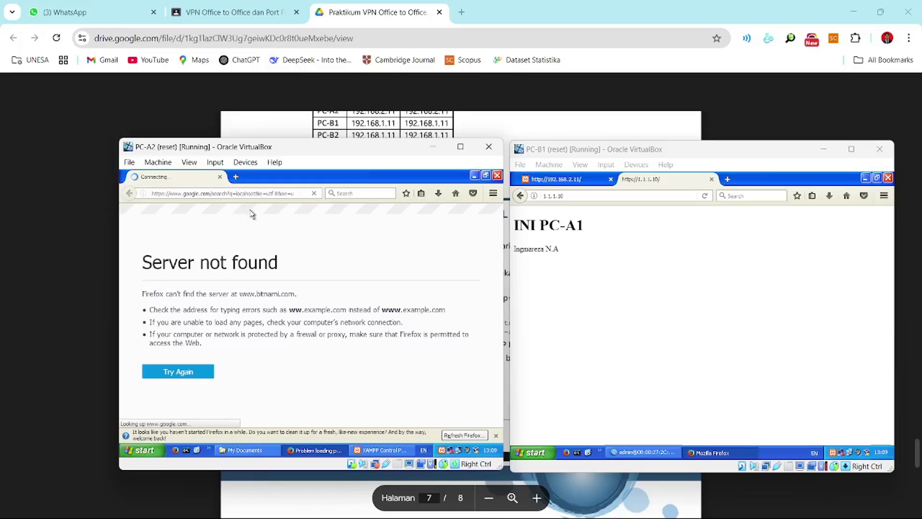
pyautogui.hotkey('alt', 'F4')
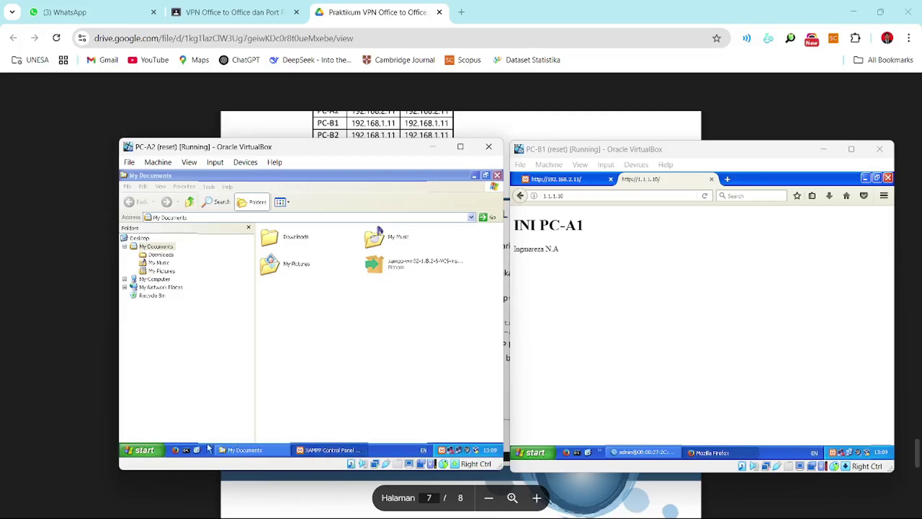
# Step: Reopen Firefox on PC-A2, accept it as the default browser and load localhost to check the web server
pyautogui.click(176, 450)
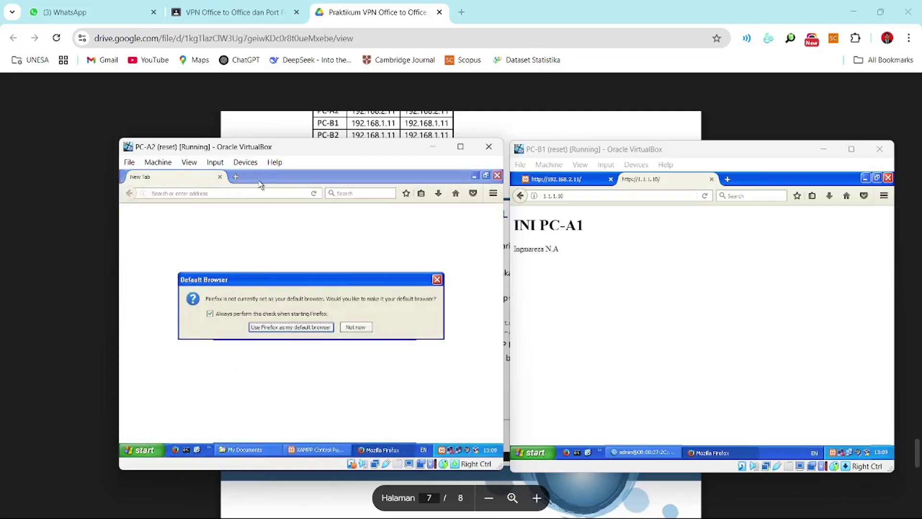
pyautogui.click(312, 328)
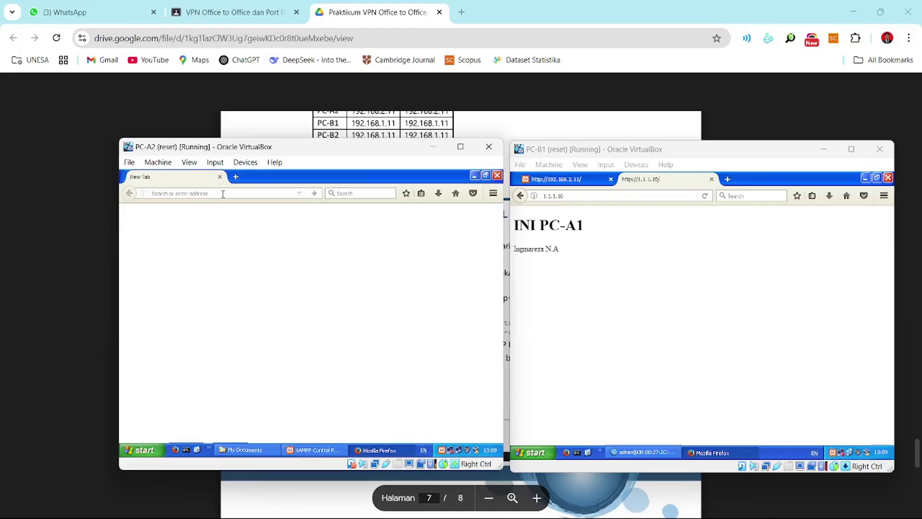
pyautogui.write('localh')
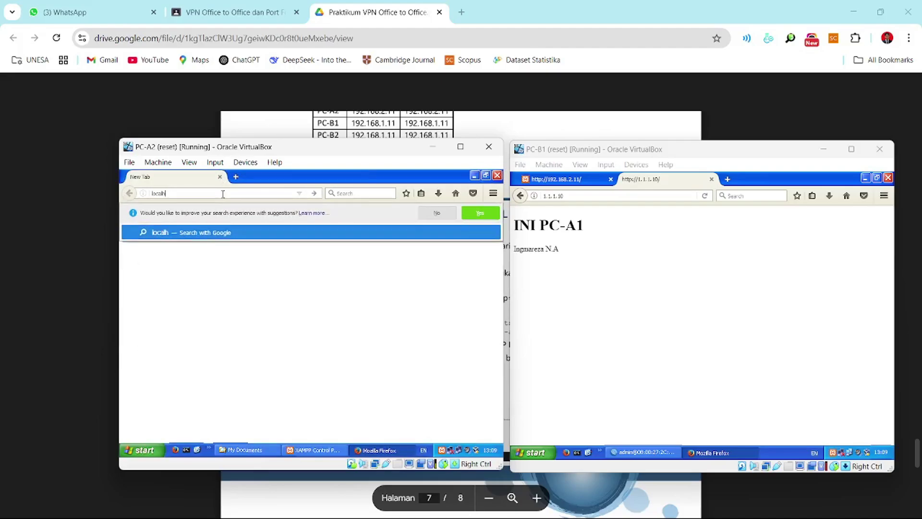
pyautogui.write('ost')
pyautogui.press('Return')
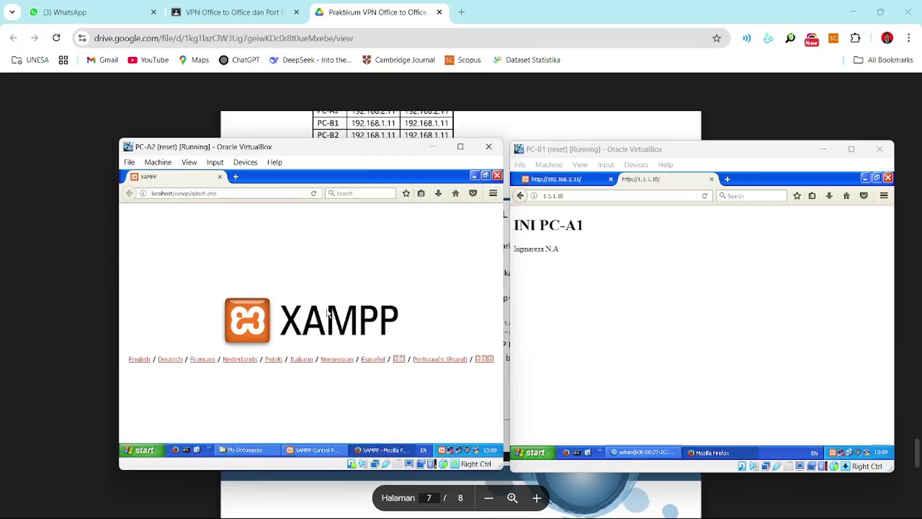
pyautogui.click(497, 176)
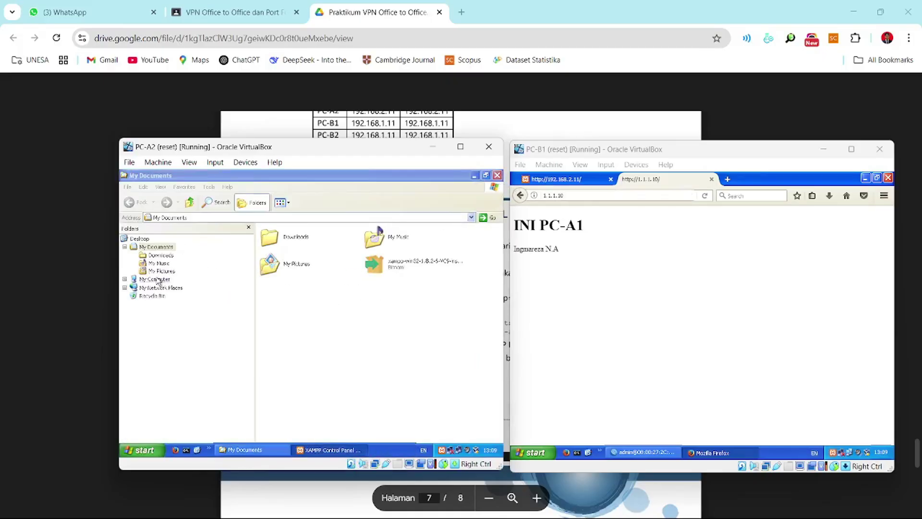
# Step: Browse to C:\xampp\htdocs on PC-A2 and reach the index files
pyautogui.click(155, 279)
pyautogui.doubleClick(295, 300)
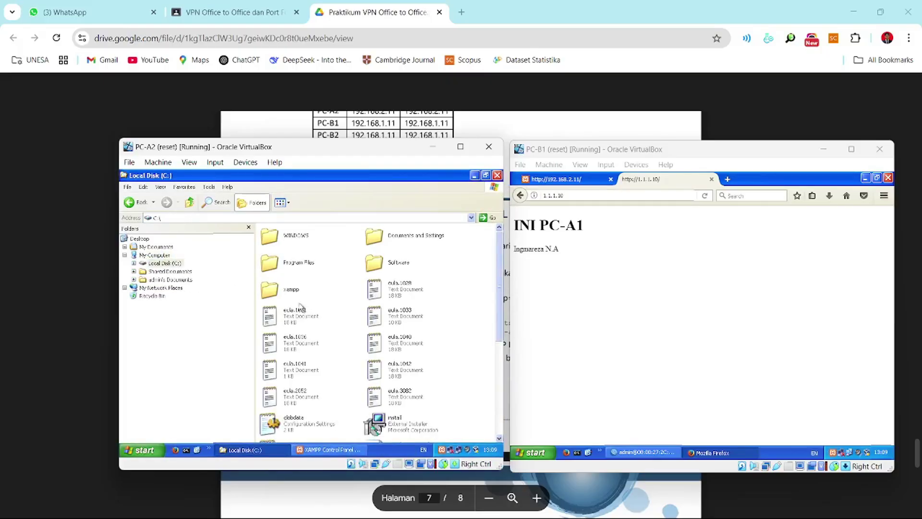
pyautogui.doubleClick(296, 293)
pyautogui.doubleClick(295, 290)
pyautogui.moveTo(297, 438); pyautogui.dragTo(475, 434)
# Step: Delete index.php from the htdocs folder on PC-A2
pyautogui.rightClick(470, 403)
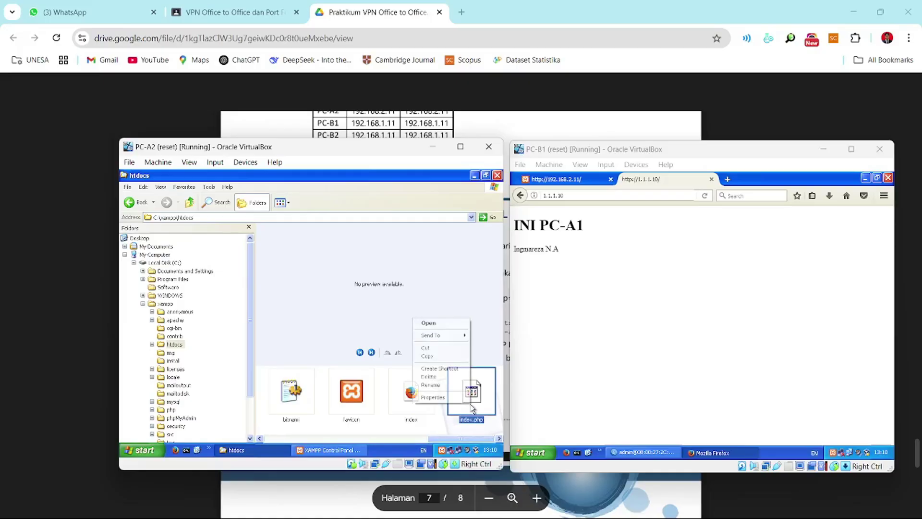
pyautogui.click(445, 377)
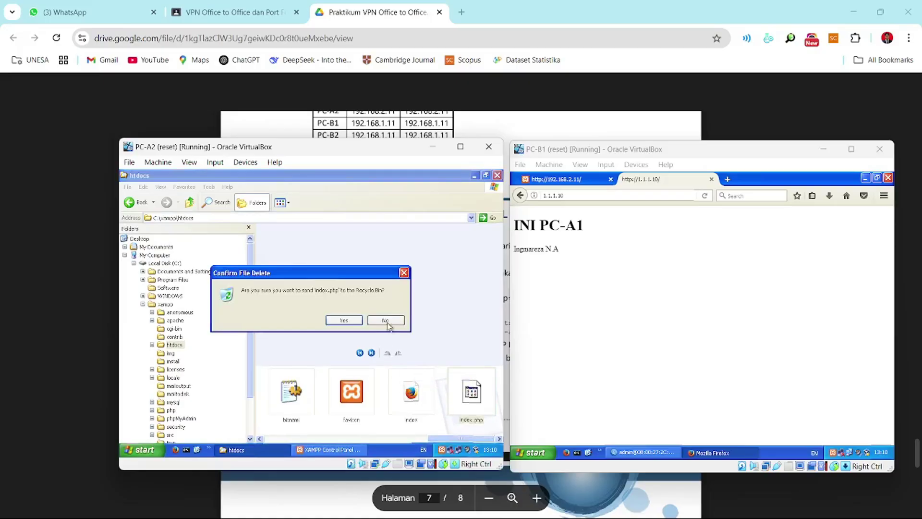
pyautogui.click(349, 318)
# Step: Open the index page from htdocs in Notepad and replace its h1 heading text with "INI PC-A2"
pyautogui.rightClick(469, 397)
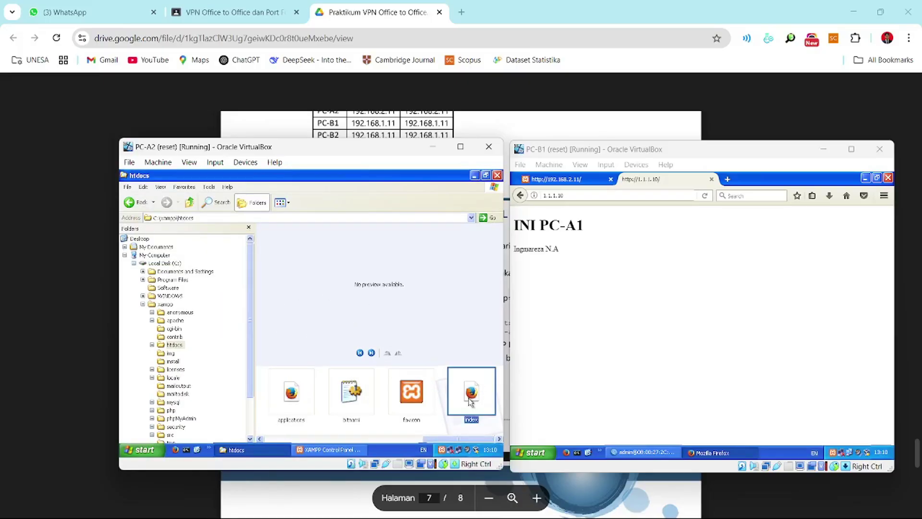
pyautogui.click(425, 309)
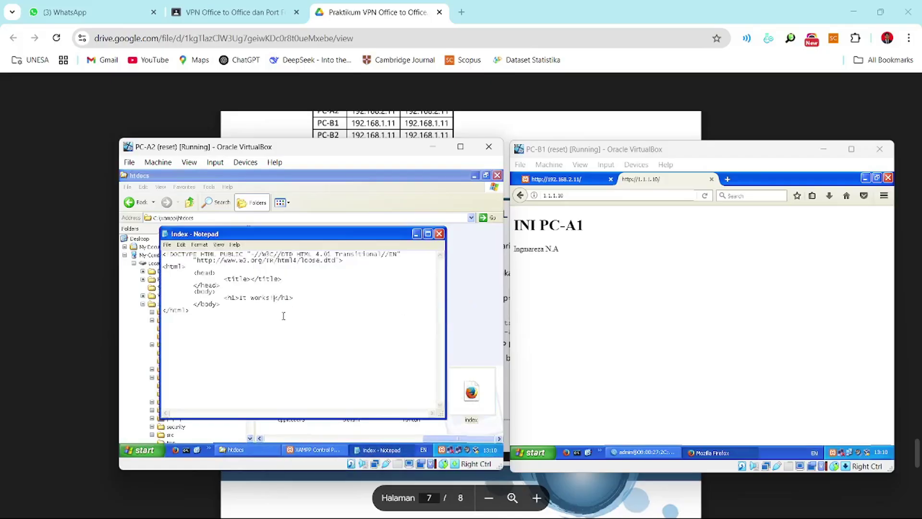
pyautogui.press('BackSpace')
pyautogui.press('BackSpace')
pyautogui.press('BackSpace')
pyautogui.press('BackSpace')
pyautogui.press('BackSpace')
pyautogui.press('BackSpace')
pyautogui.press('BackSpace')
pyautogui.press('BackSpace')
pyautogui.press('BackSpace')
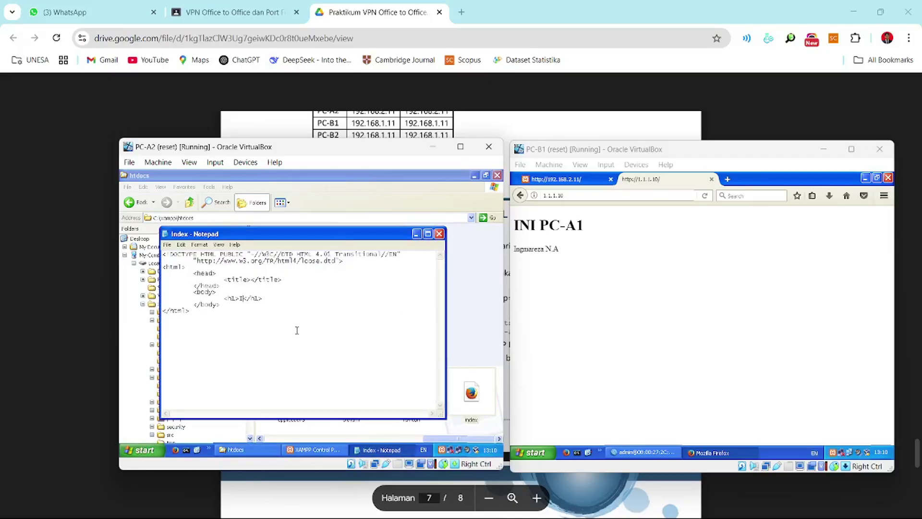
pyautogui.write('INI PC')
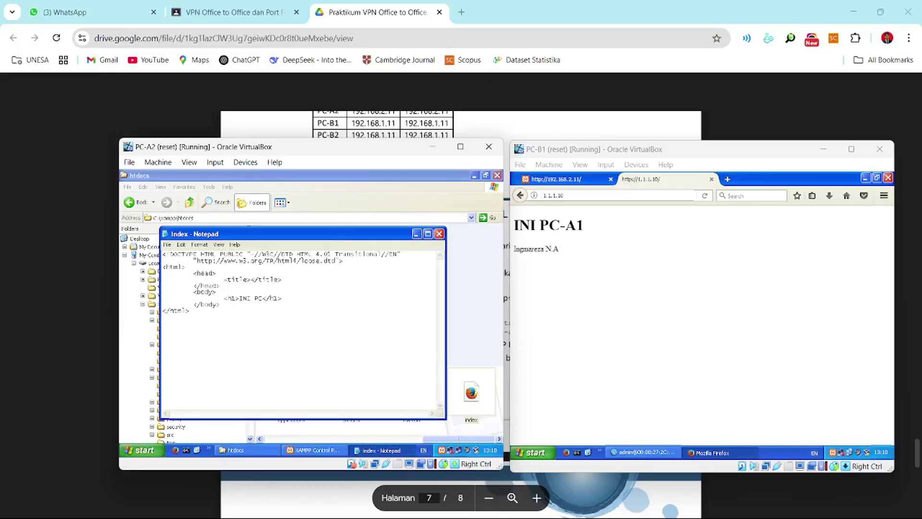
pyautogui.write('-A2')
# Step: Add a paragraph with the author's name below the h1 heading in PC-A2's index page, then save and close the file
pyautogui.press('Return')
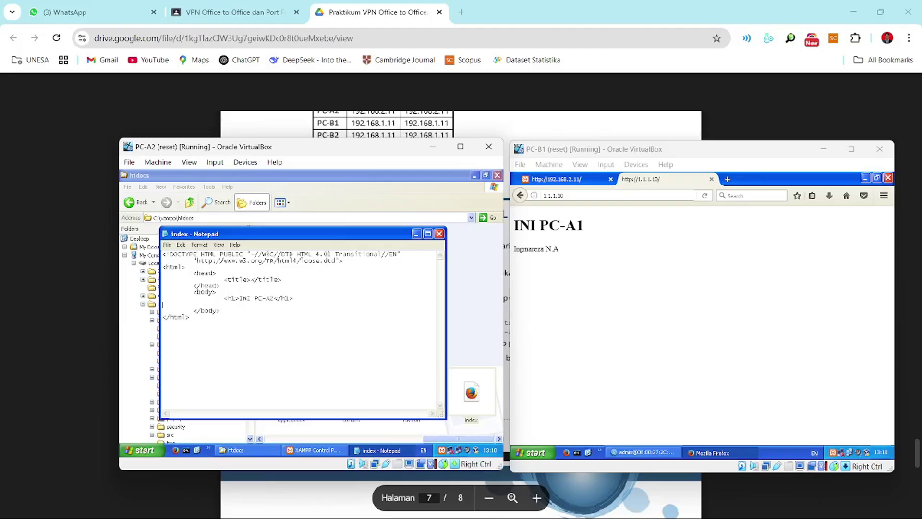
pyautogui.write('<p')
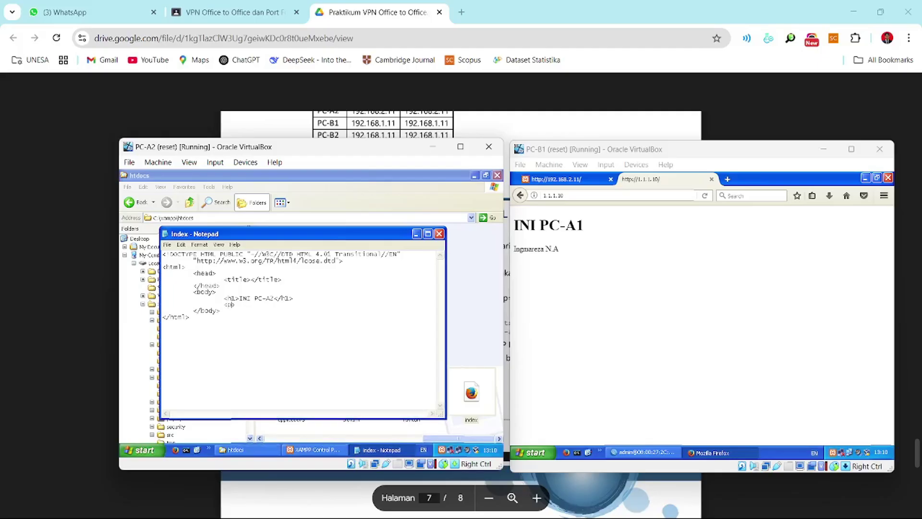
pyautogui.write('><c')
pyautogui.write('reza</p>')
pyautogui.click(439, 233)
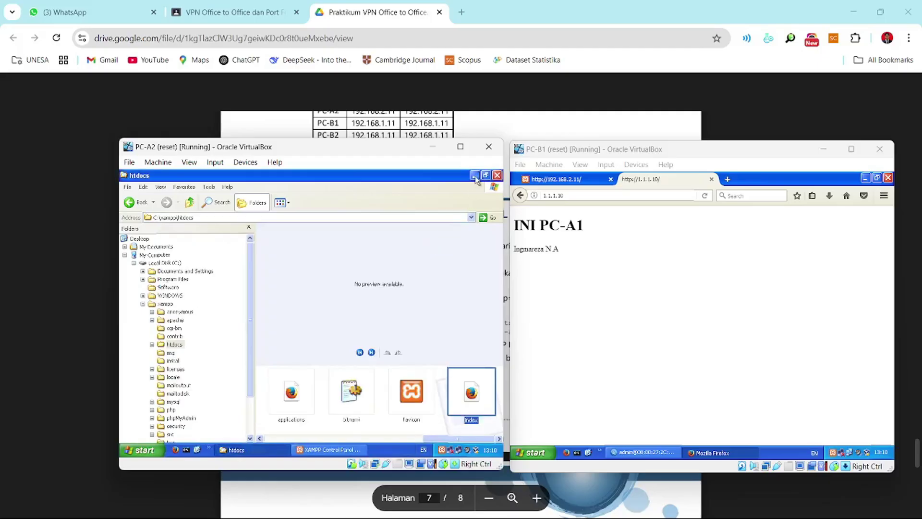
# Step: Open Firefox on PC-A2 and load localhost to check the edited page
pyautogui.click(474, 176)
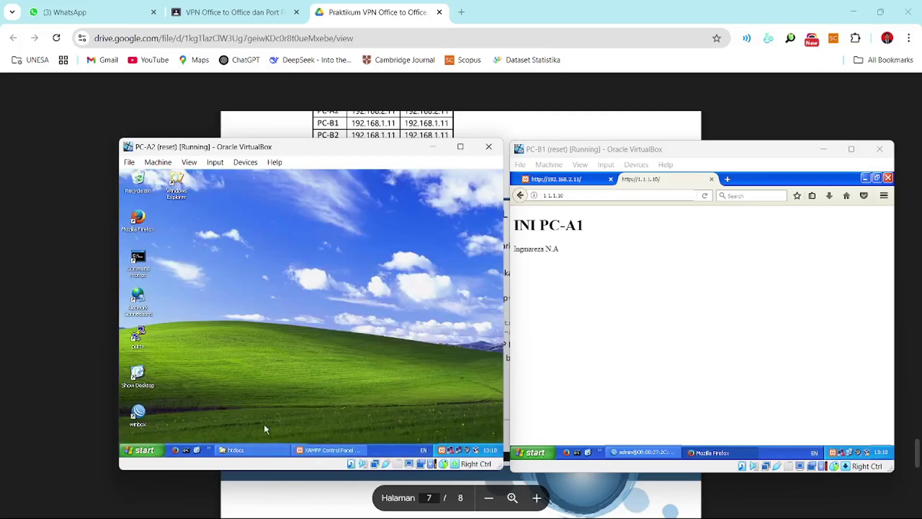
pyautogui.doubleClick(138, 218)
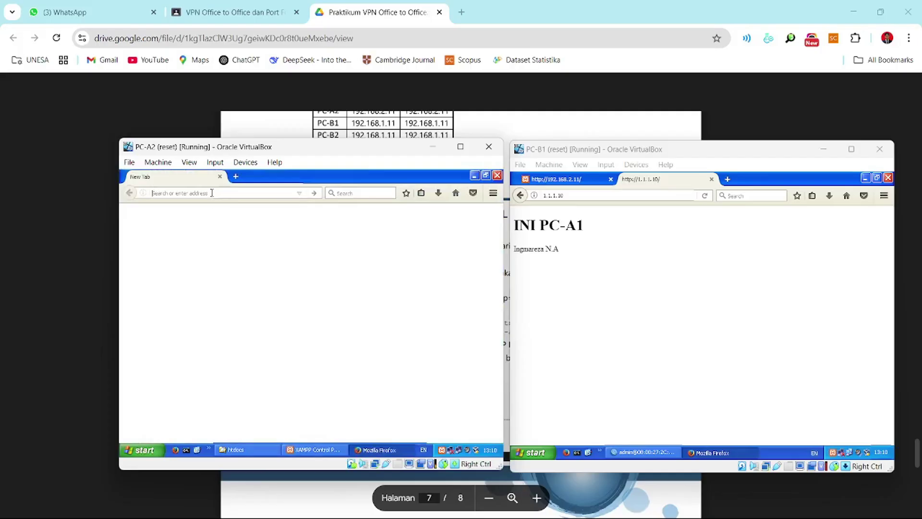
pyautogui.write('localh')
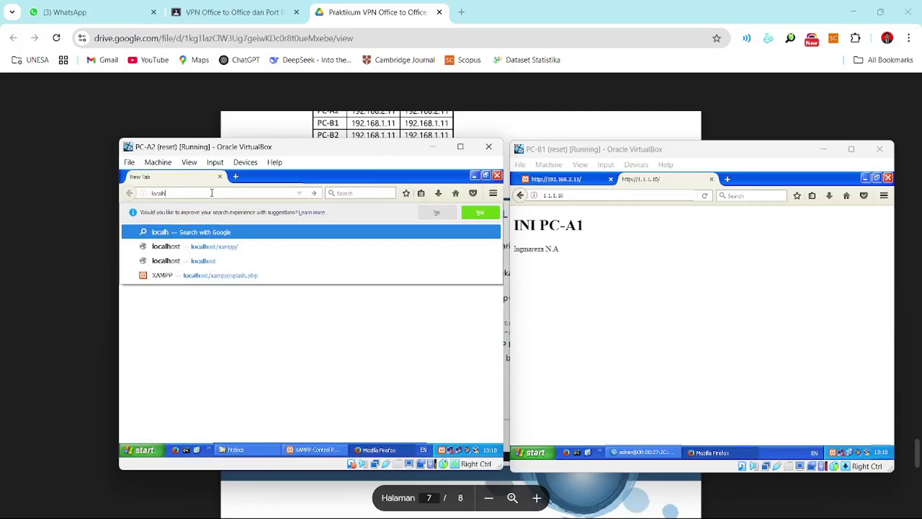
pyautogui.write('ost')
pyautogui.press('Return')
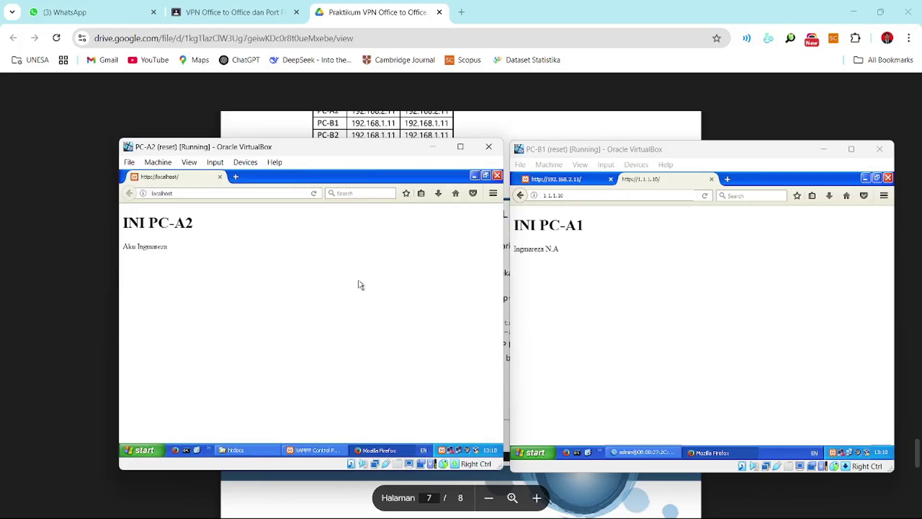
# Step: Bring up R-CUST-A's NAT rule list in WinBox on PC-A1 and place the PC-A2 window beside it
pyautogui.moveTo(653, 515)
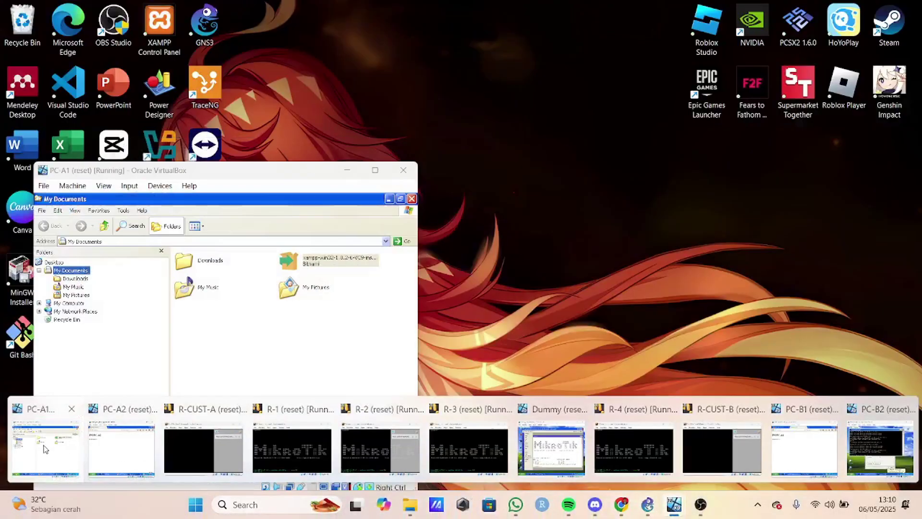
pyautogui.click(45, 447)
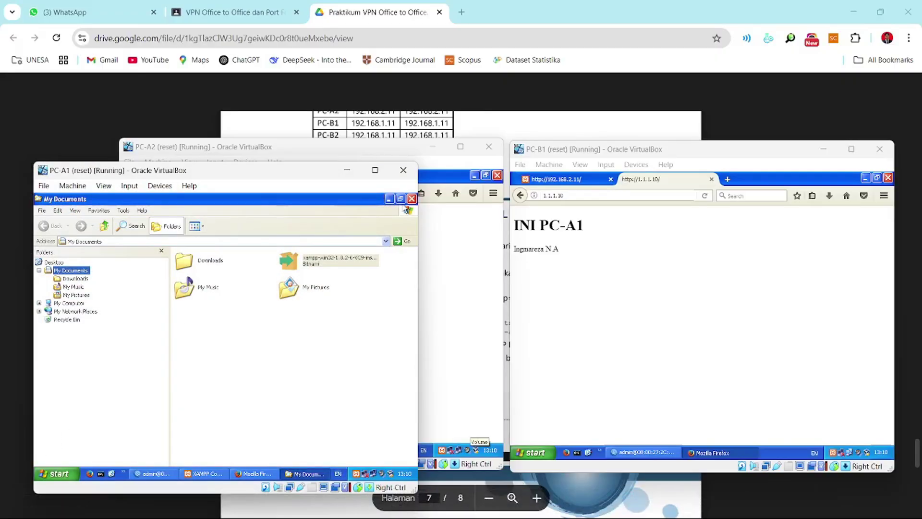
pyautogui.click(412, 198)
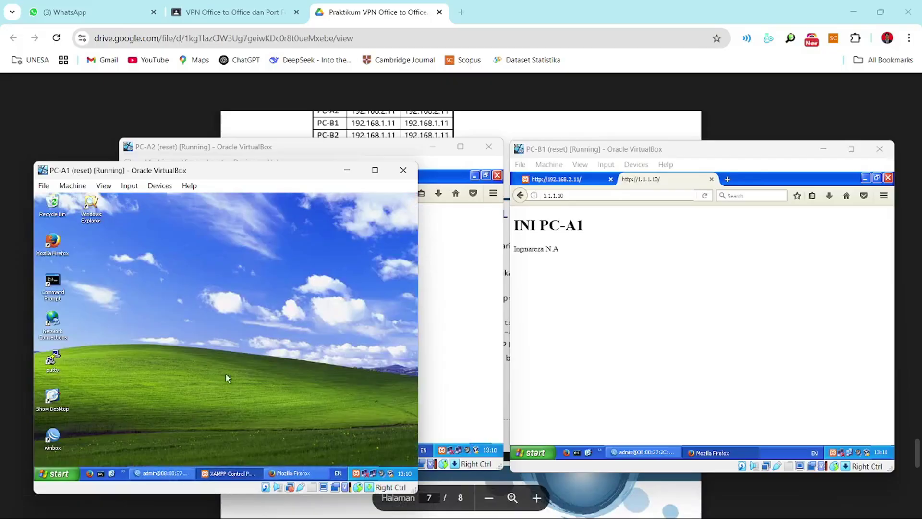
pyautogui.click(161, 468)
pyautogui.click(453, 261)
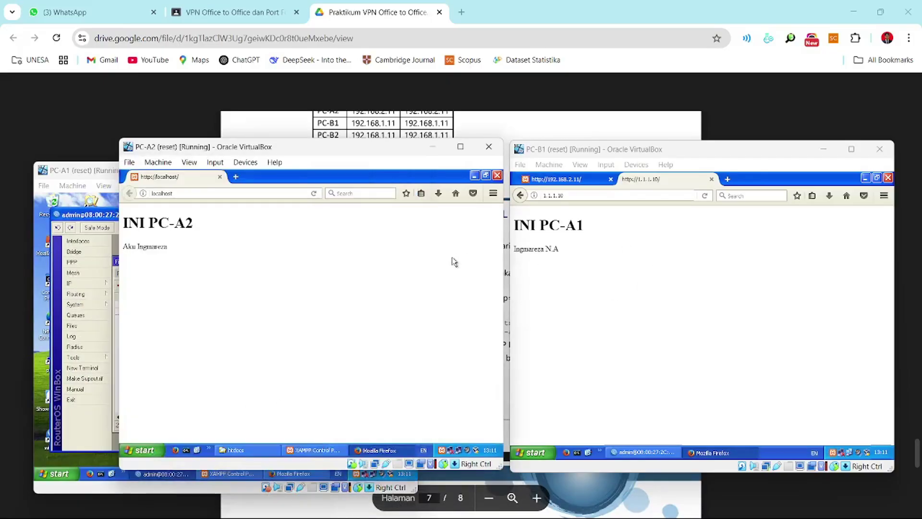
pyautogui.moveTo(256, 147); pyautogui.dragTo(482, 243)
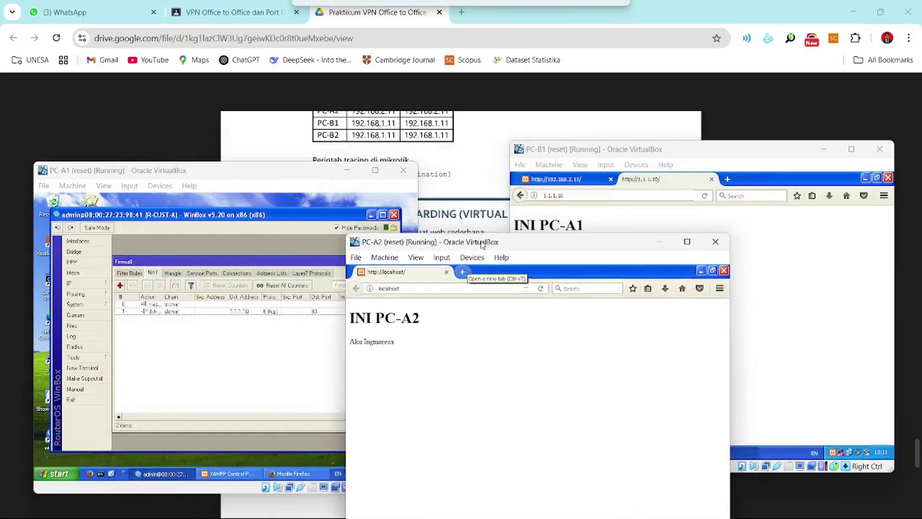
pyautogui.moveTo(589, 245); pyautogui.dragTo(661, 149)
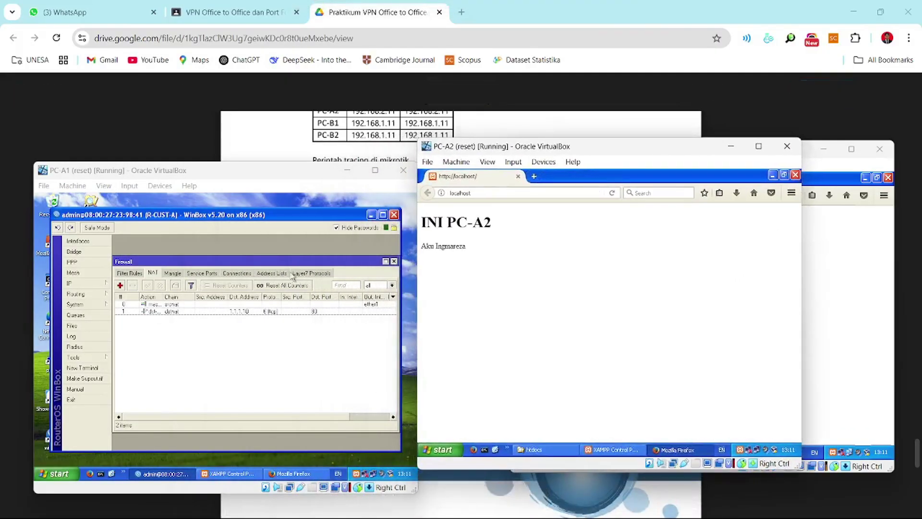
pyautogui.click(120, 285)
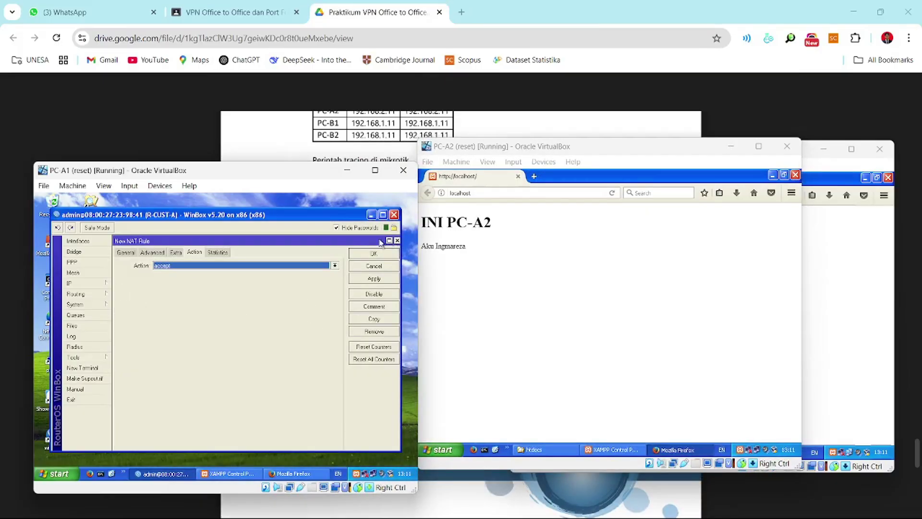
pyautogui.click(397, 241)
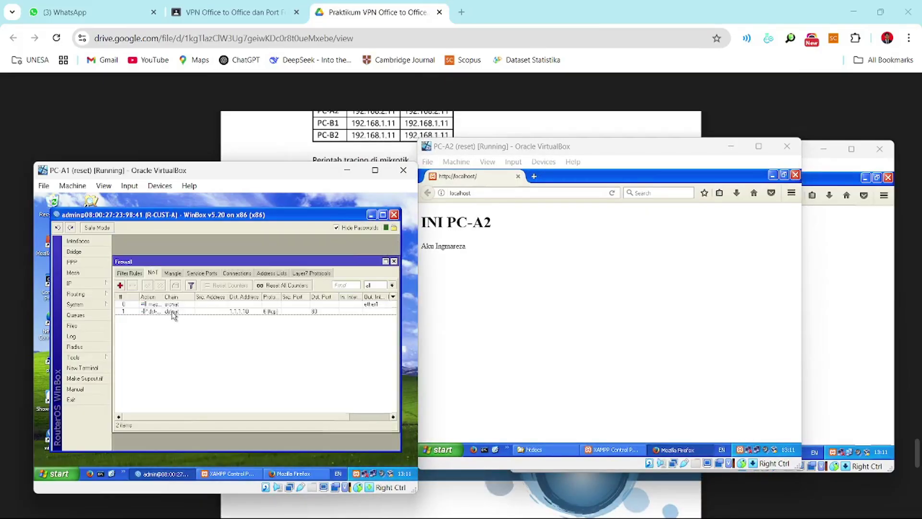
pyautogui.rightClick(172, 313)
pyautogui.click(147, 312)
pyautogui.doubleClick(148, 311)
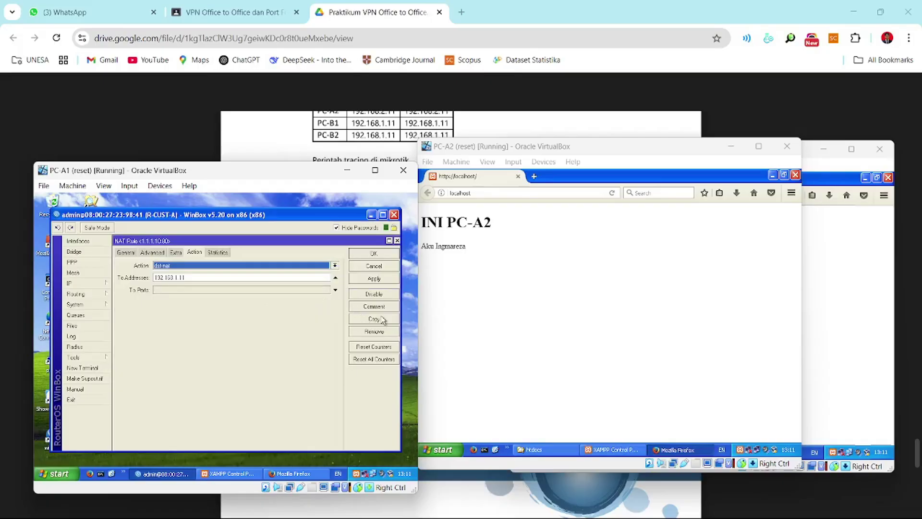
pyautogui.click(397, 240)
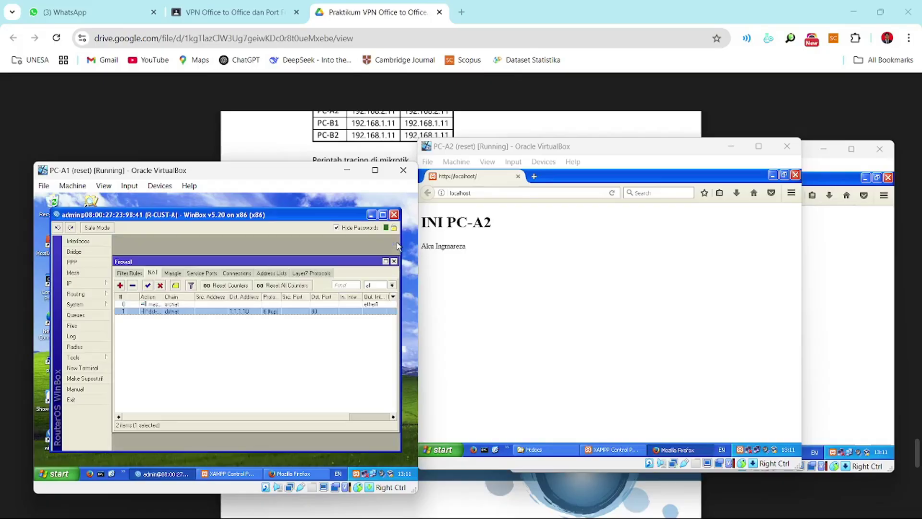
pyautogui.click(159, 325)
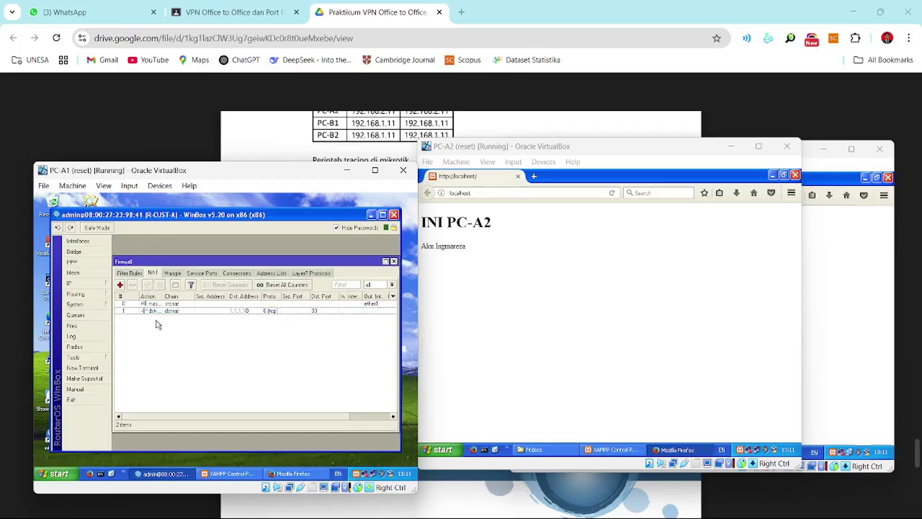
# Step: Duplicate the dstnat rule for 1.1.1.10 on port 80 in R-CUST-A's NAT list
pyautogui.click(144, 311)
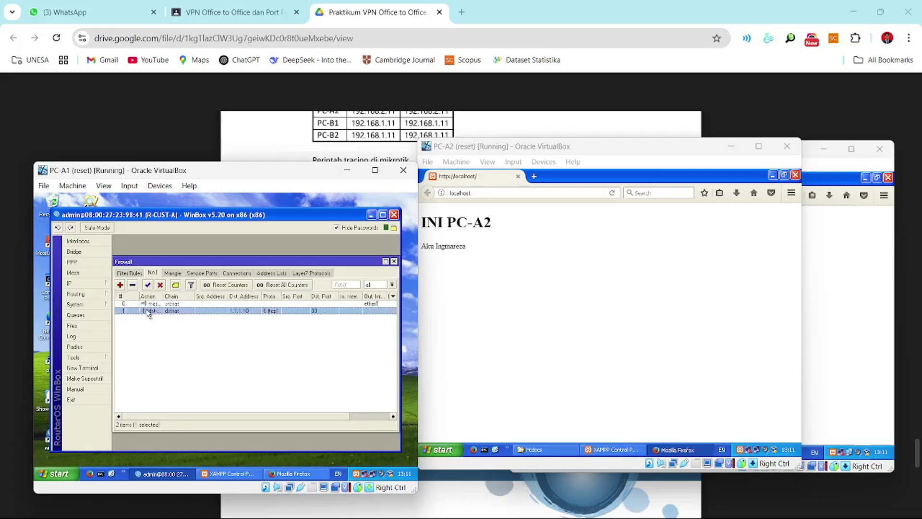
pyautogui.doubleClick(199, 311)
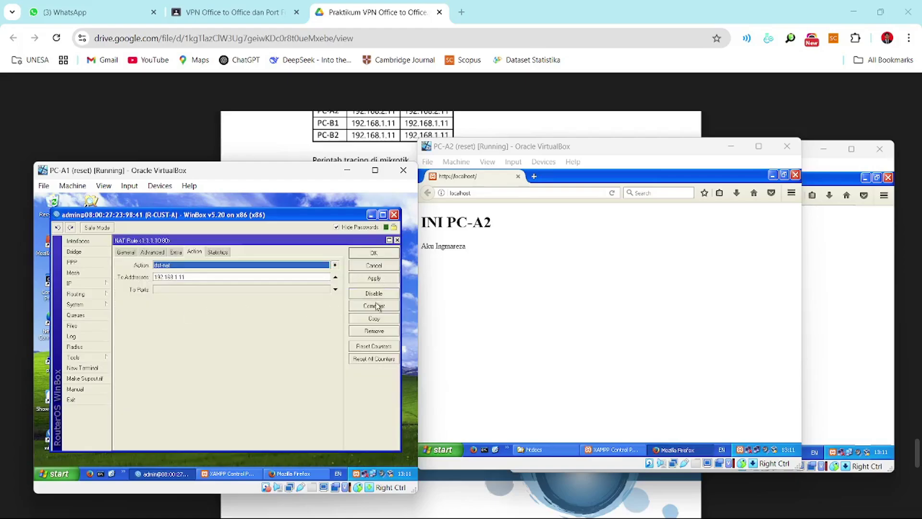
pyautogui.click(375, 320)
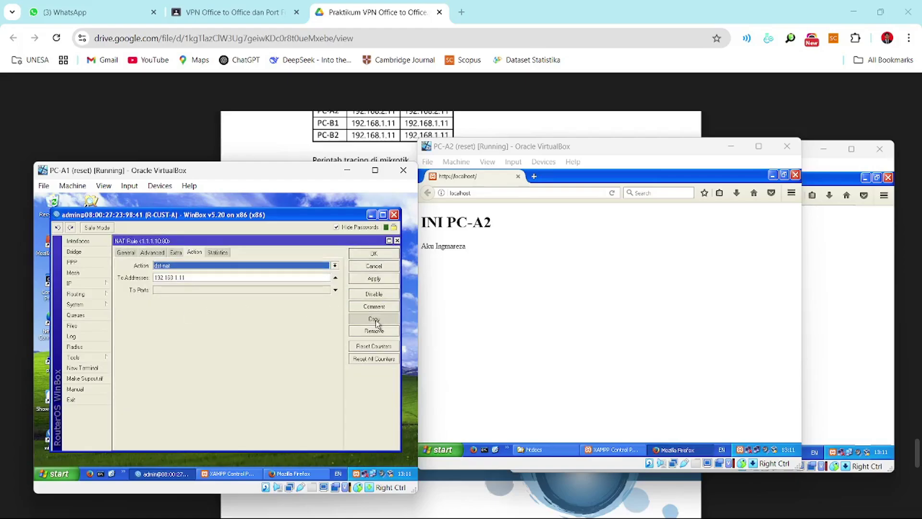
pyautogui.click(376, 256)
pyautogui.click(396, 240)
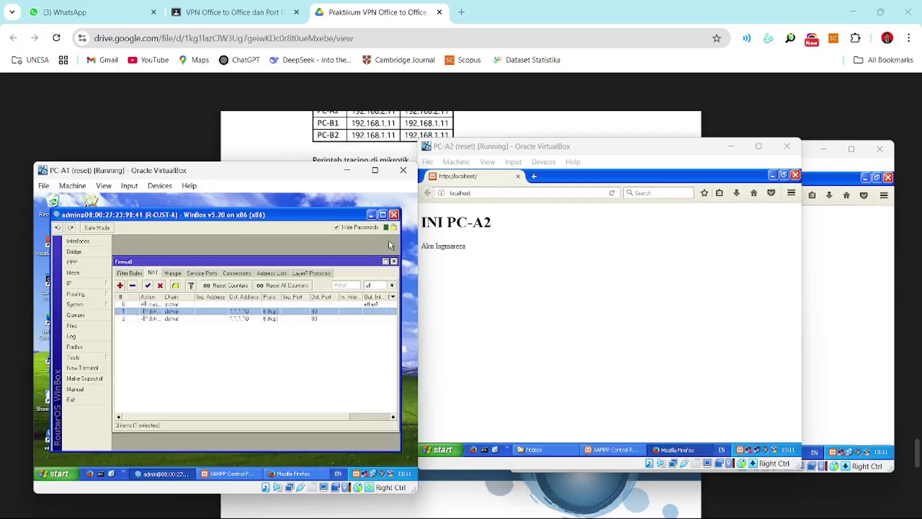
# Step: Set the duplicated NAT rule's destination port to 90 and its To Addresses to 192.168.1.12
pyautogui.doubleClick(226, 319)
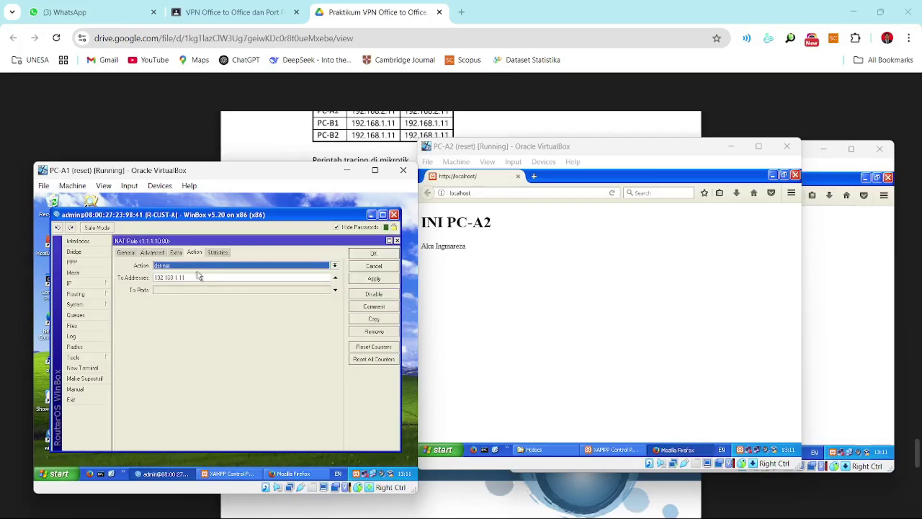
pyautogui.click(125, 252)
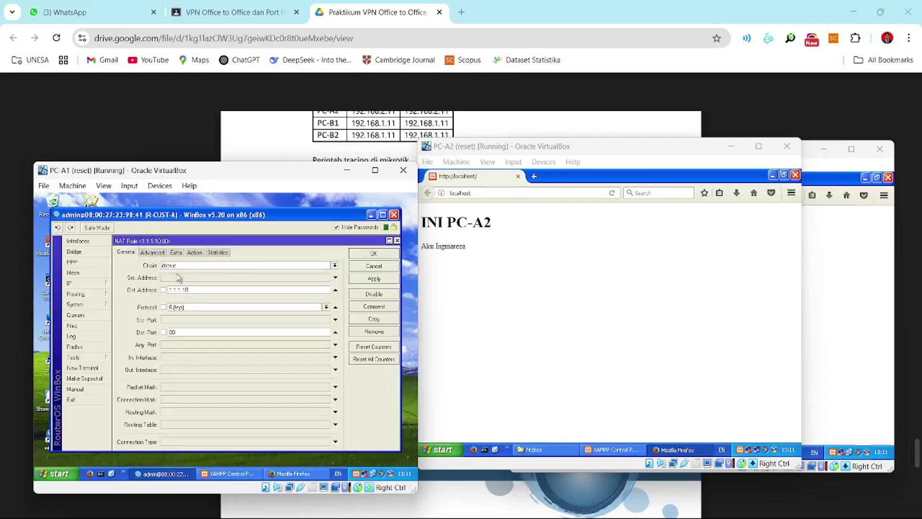
pyautogui.click(185, 331)
pyautogui.press('BackSpace')
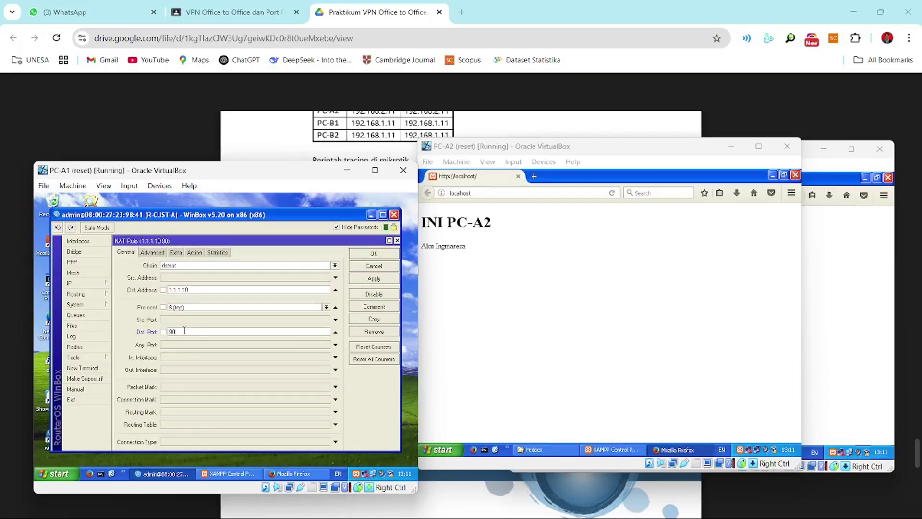
pyautogui.click(195, 253)
pyautogui.click(195, 276)
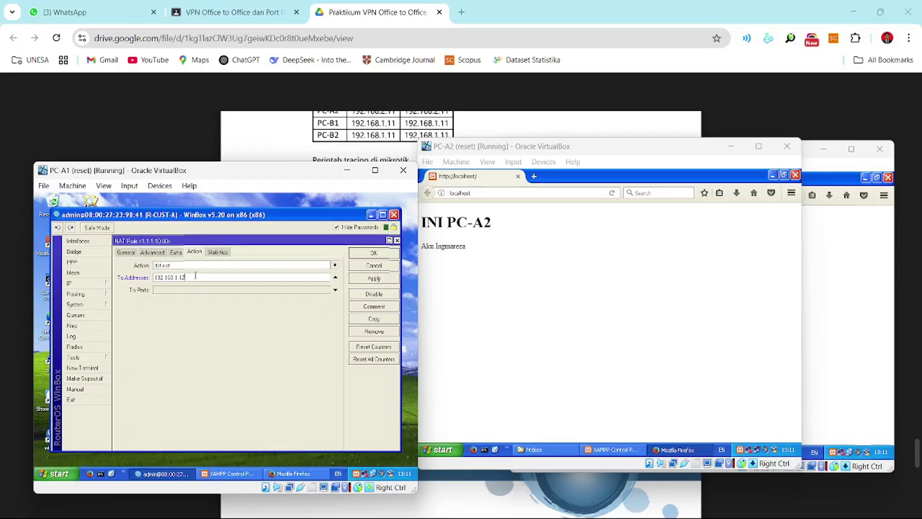
pyautogui.press('Return')
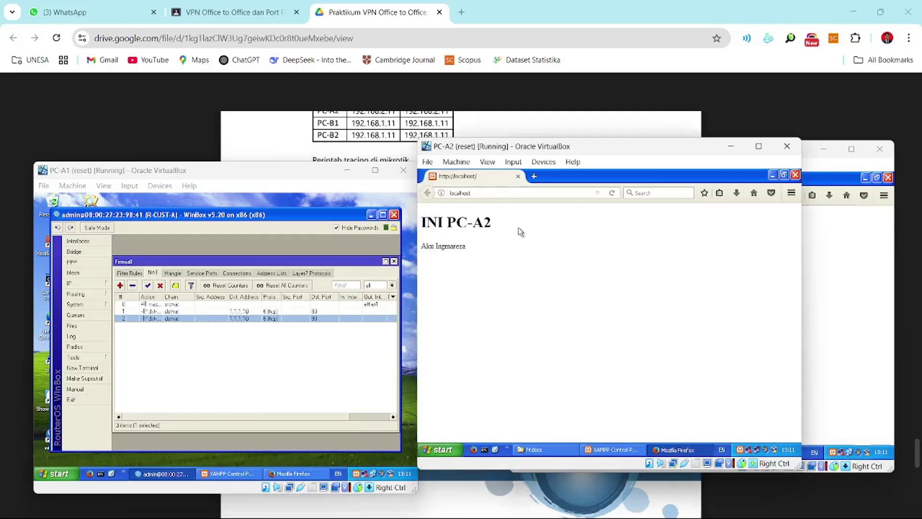
# Step: Minimize the PC-A2 window and load 1.1.1.10:90 in Firefox on PC-B1 to test the forwarding
pyautogui.moveTo(526, 151); pyautogui.dragTo(235, 209)
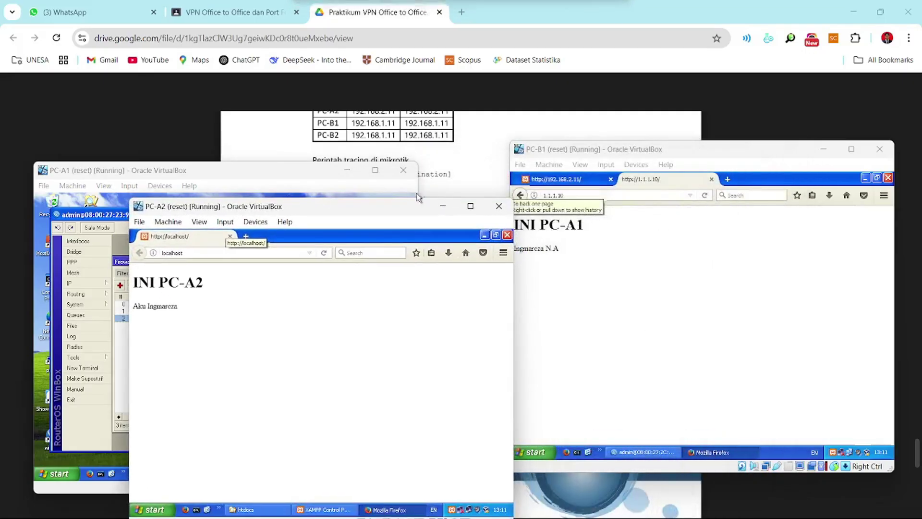
pyautogui.click(437, 206)
pyautogui.click(602, 196)
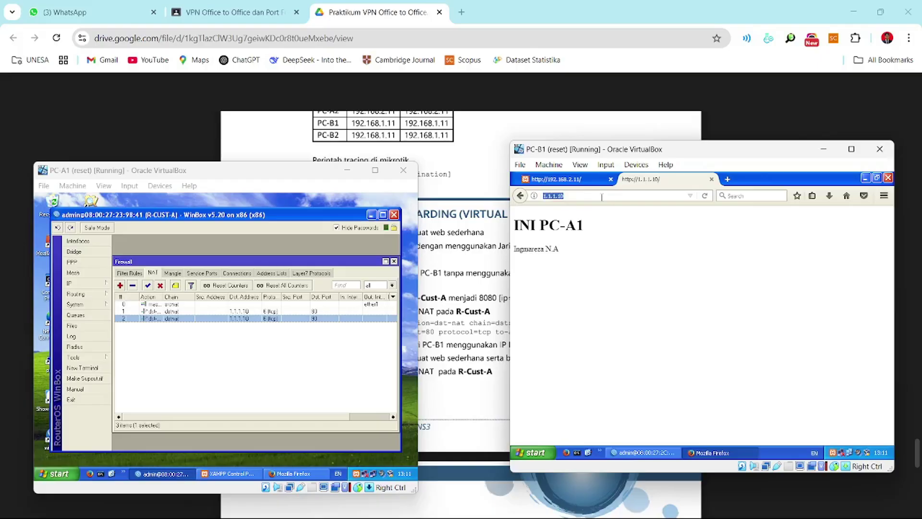
pyautogui.click(601, 196)
pyautogui.tripleClick(602, 196)
pyautogui.write('1.1.1.10:')
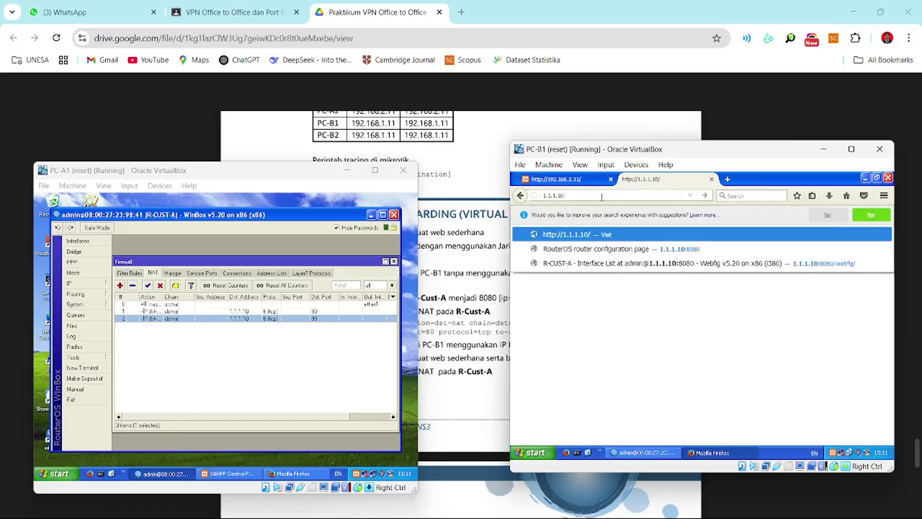
pyautogui.write('90')
pyautogui.press('Return')
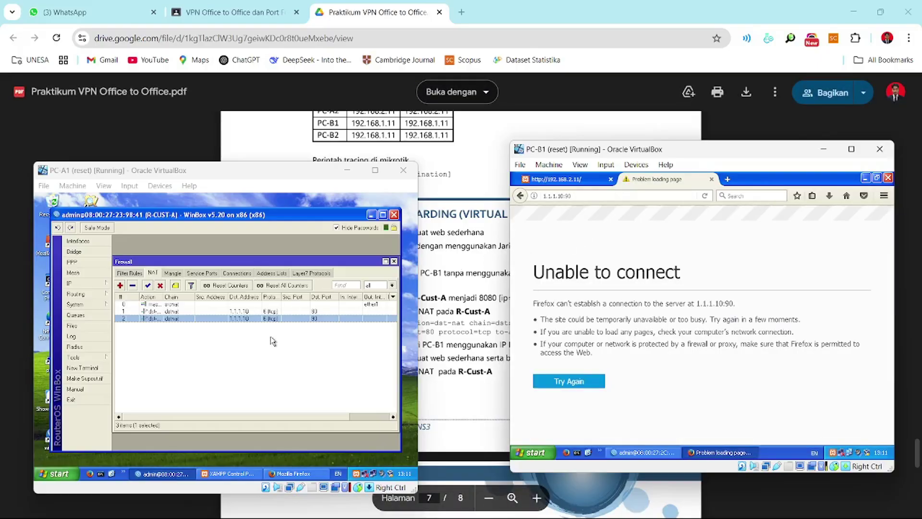
# Step: Set To Ports to 90 in the action of R-CUST-A's port 90 dstnat rule
pyautogui.doubleClick(221, 316)
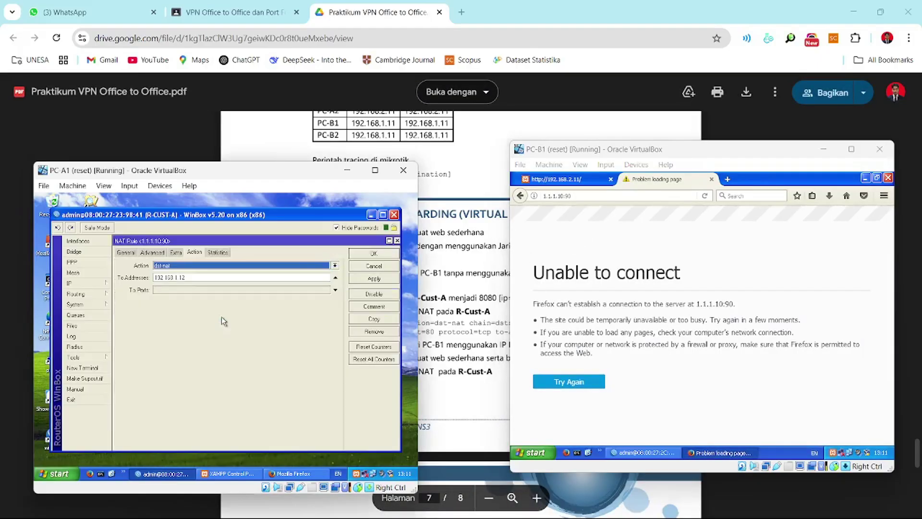
pyautogui.doubleClick(186, 290)
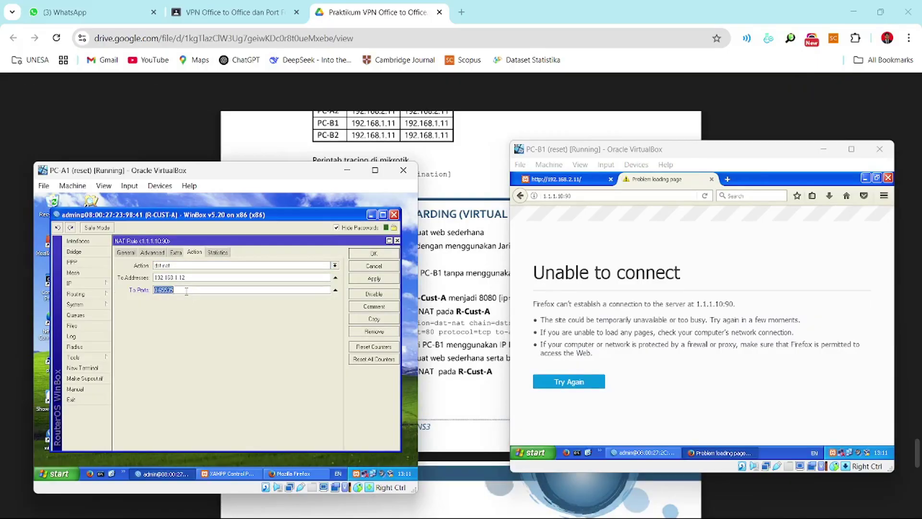
pyautogui.press('Delete')
pyautogui.press('Return')
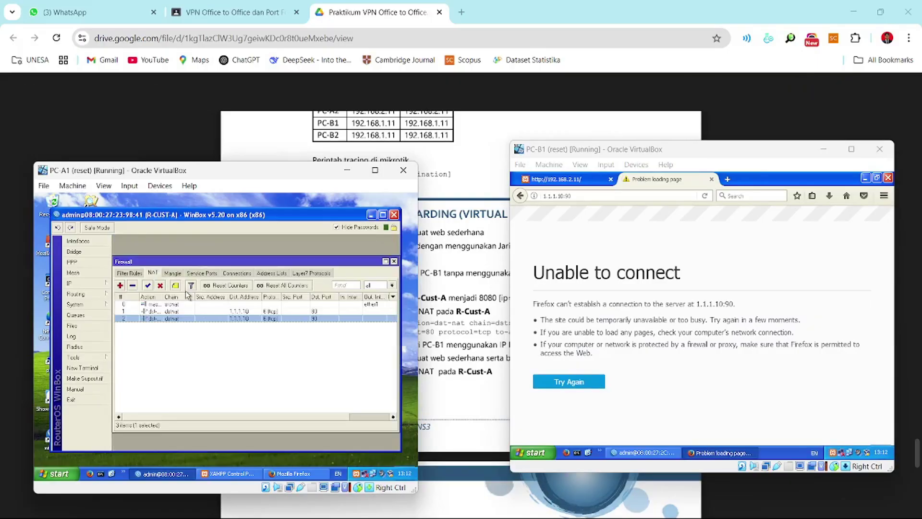
# Step: Reload 1.1.1.10:90 in Firefox on PC-B1, and load 1.1.1.10 without a port for comparison
pyautogui.click(584, 196)
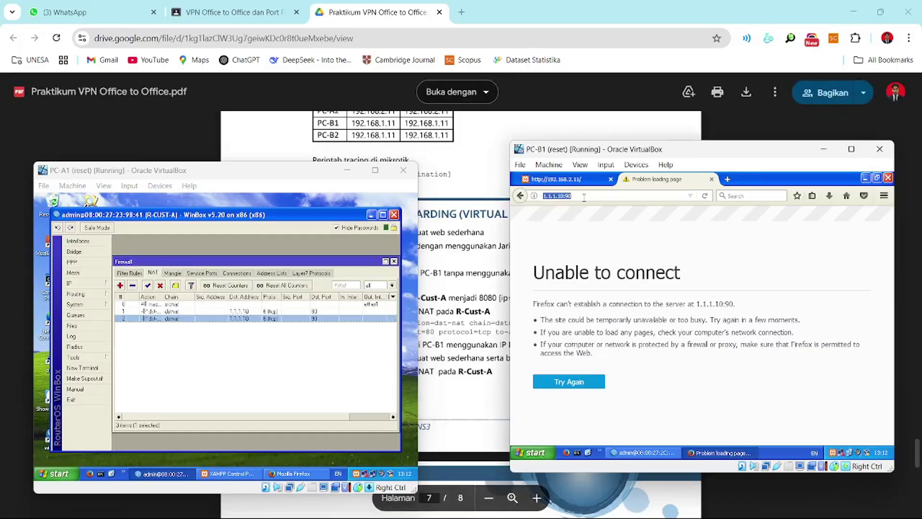
pyautogui.press('Return')
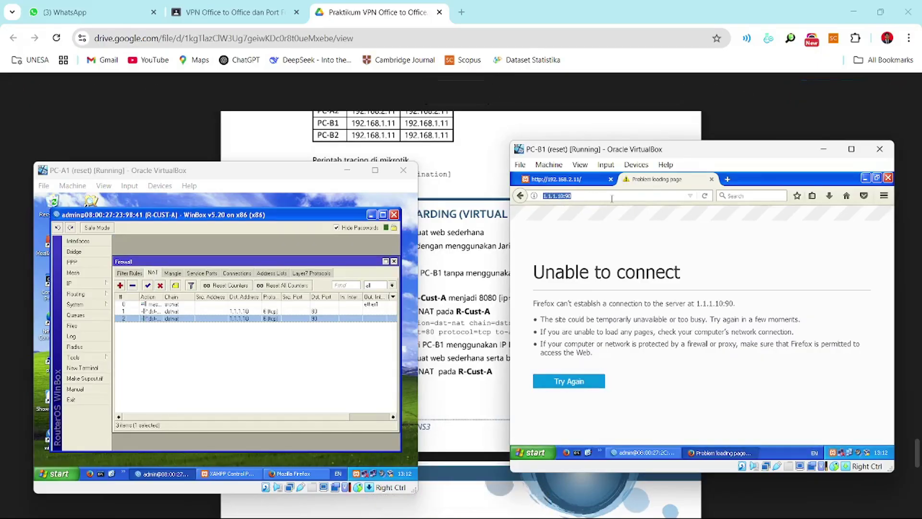
pyautogui.press('BackSpace')
pyautogui.press('BackSpace')
pyautogui.press('BackSpace')
pyautogui.press('Return')
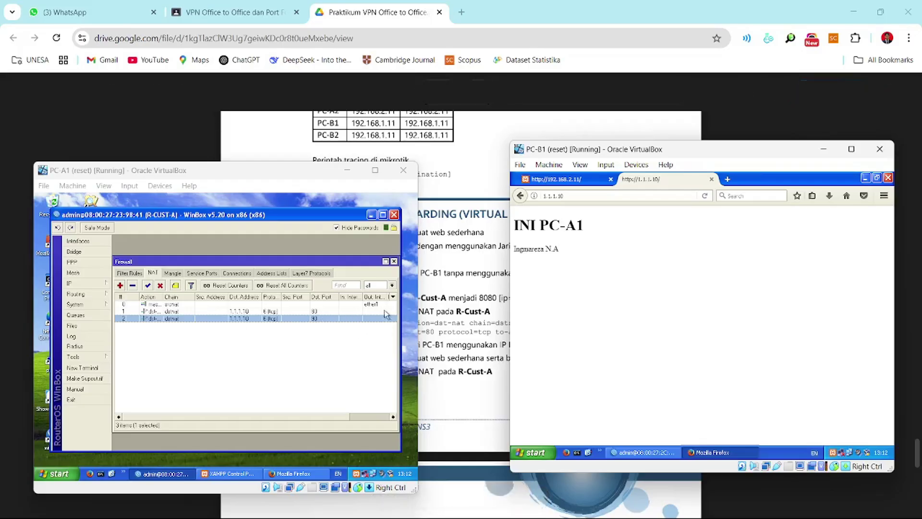
# Step: Add port 90 back to the 1.1.1.10 address on PC-B1 and load the page again
pyautogui.click(572, 195)
pyautogui.click(572, 195)
pyautogui.press('Down')
pyautogui.press('Return')
pyautogui.click(572, 195)
pyautogui.click(572, 195)
pyautogui.write(':')
pyautogui.write('80')
pyautogui.press('Return')
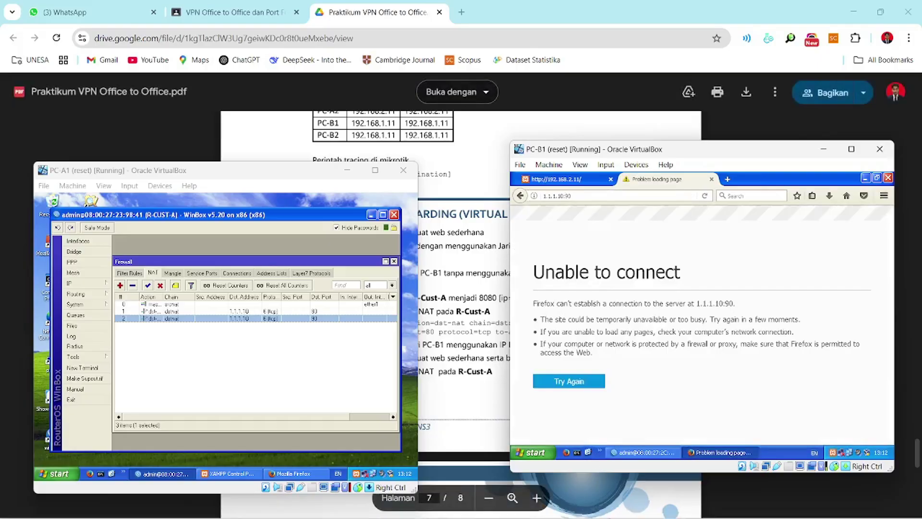
# Step: Bring up the PC-A2 window over PC-B1 and load 192.168.1.12 in its Firefox to check the local website
pyautogui.click(673, 504)
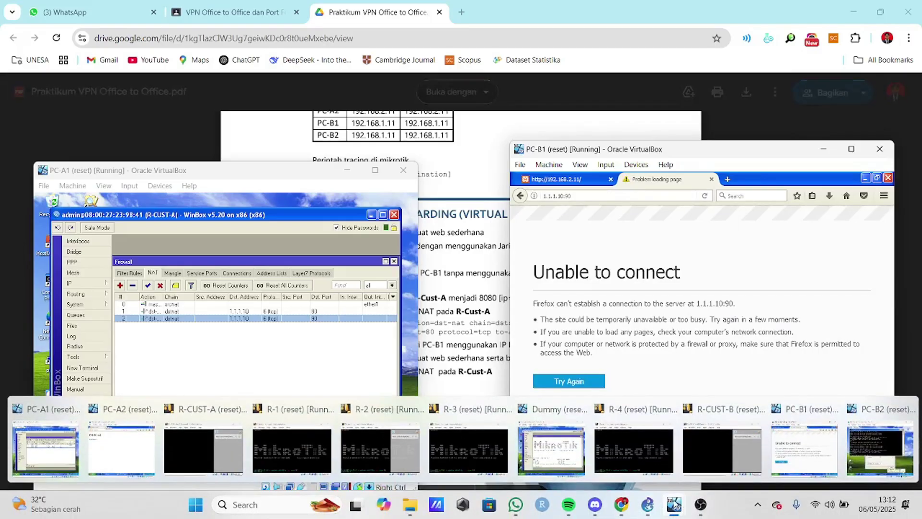
pyautogui.click(201, 422)
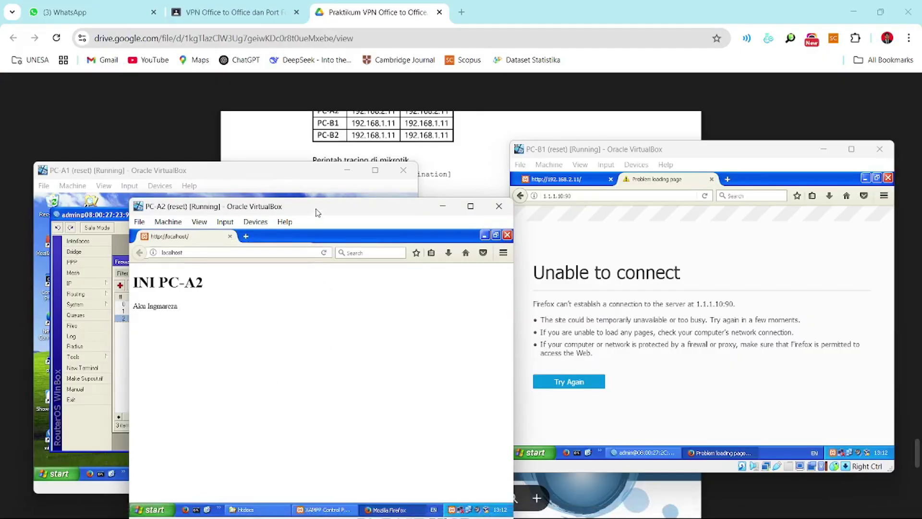
pyautogui.moveTo(316, 211); pyautogui.dragTo(595, 145)
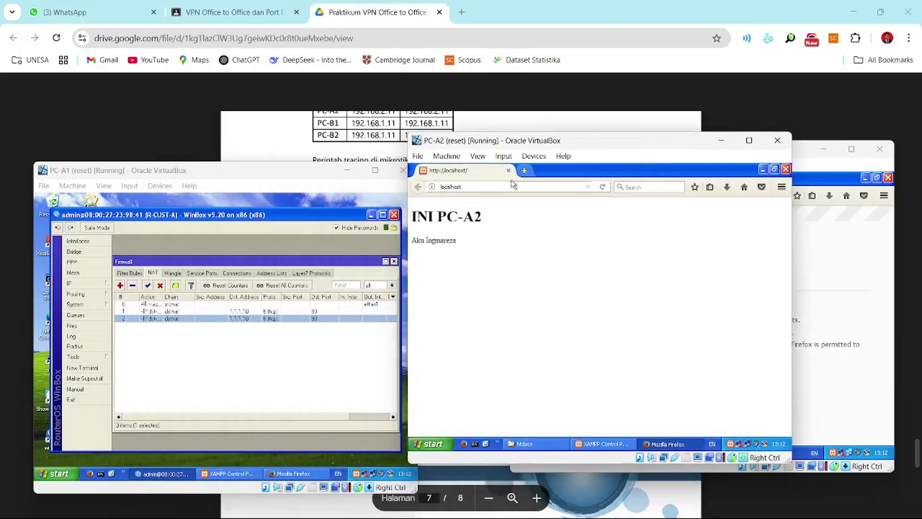
pyautogui.click(499, 191)
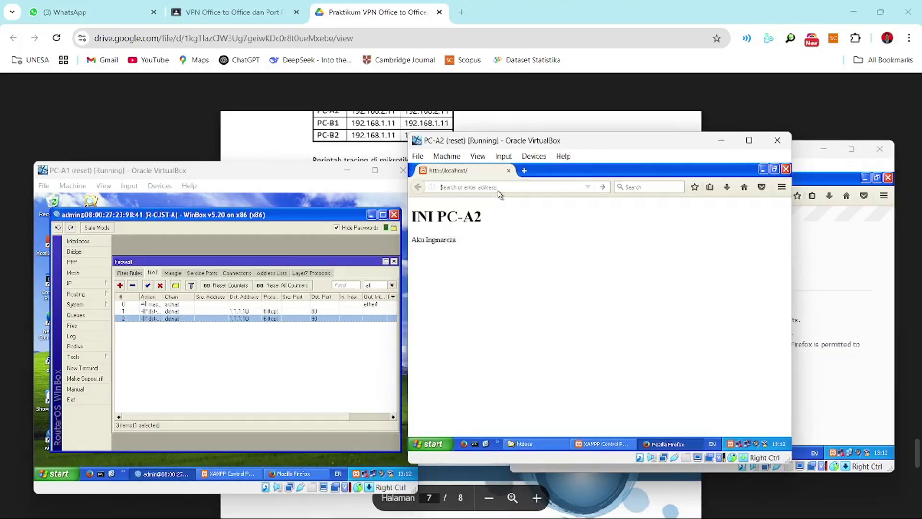
pyautogui.write('192')
pyautogui.write('.168')
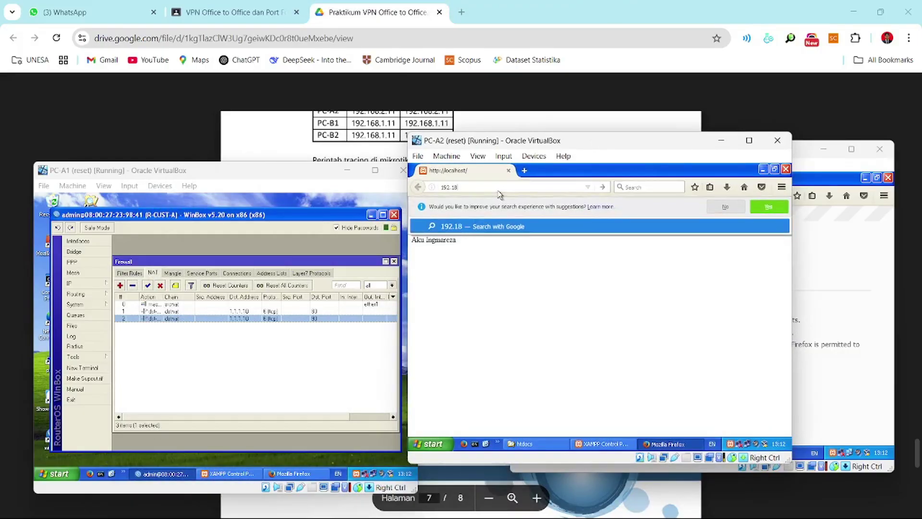
pyautogui.write('.1.12')
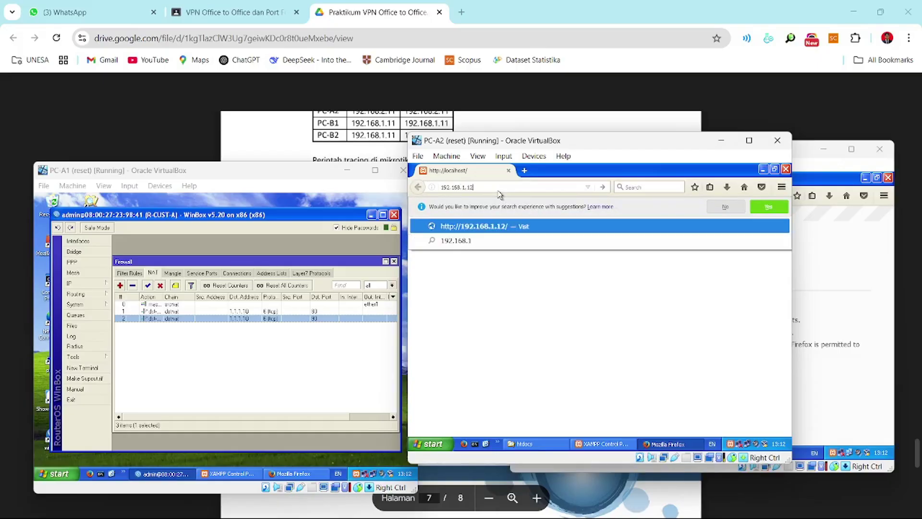
pyautogui.press('Return')
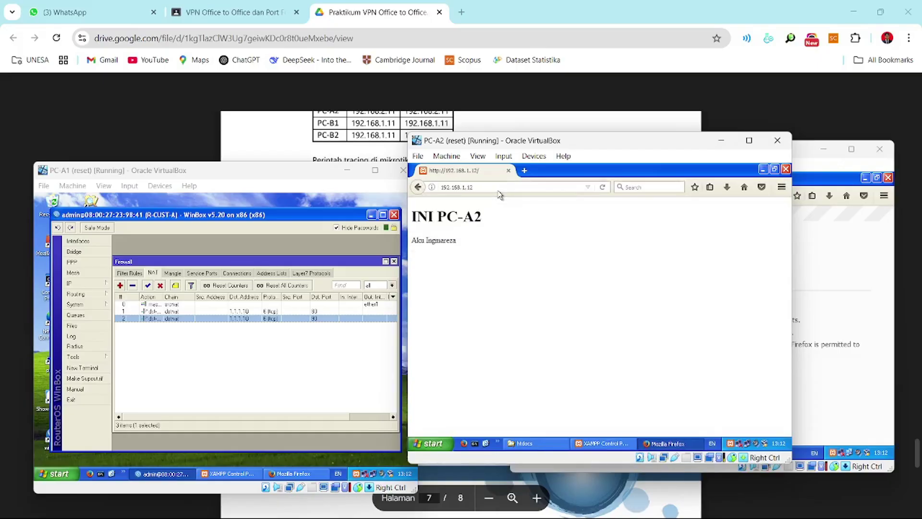
# Step: Review the port 90 NAT rule's matching settings and remove its To Ports value
pyautogui.doubleClick(261, 319)
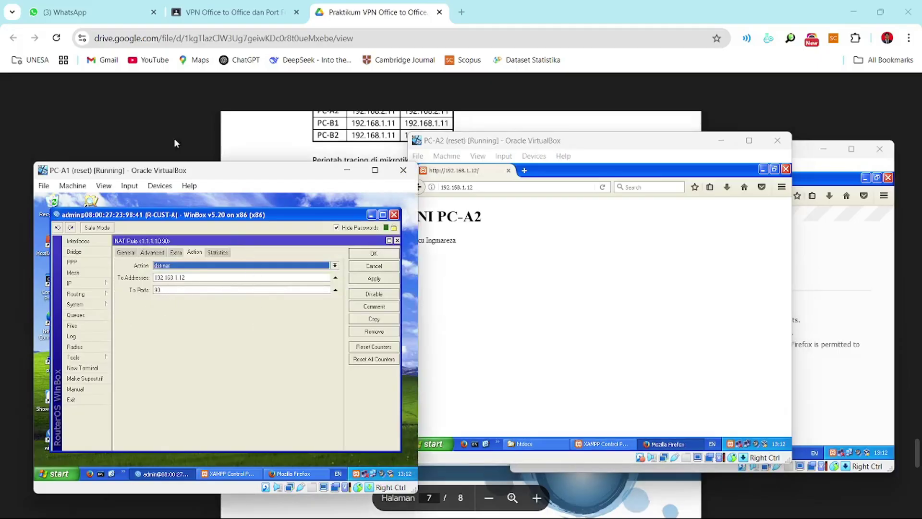
pyautogui.click(125, 252)
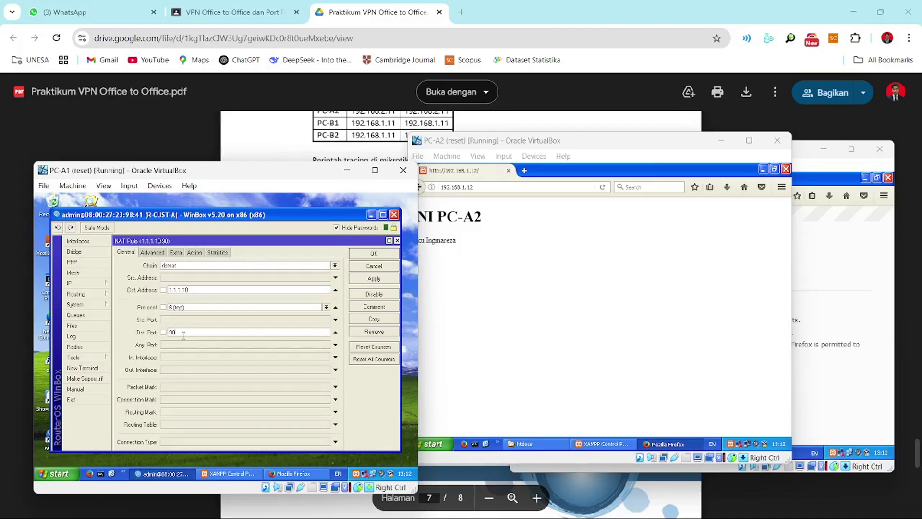
pyautogui.click(195, 252)
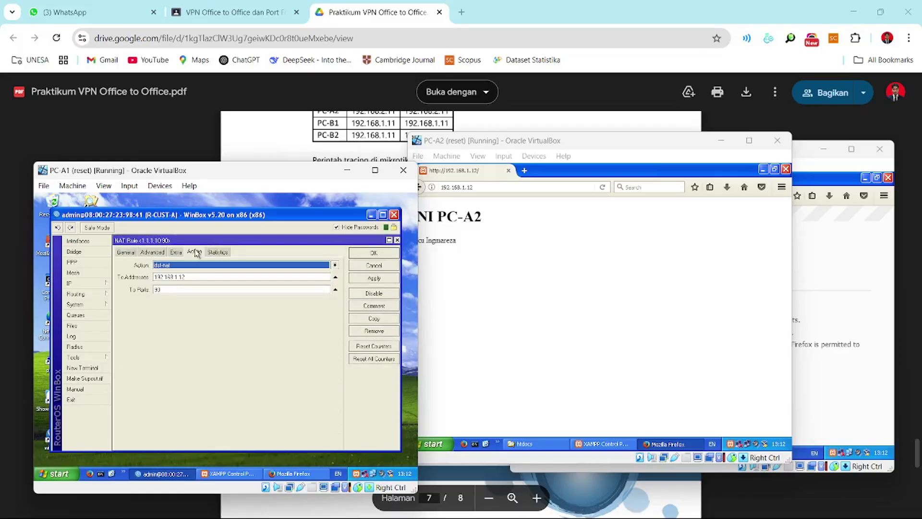
pyautogui.click(335, 289)
pyautogui.click(373, 254)
# Step: Bring PC-B1 forward and load 1.1.1.10:8080 in Firefox to check R-CUST-A's WebFig
pyautogui.click(844, 264)
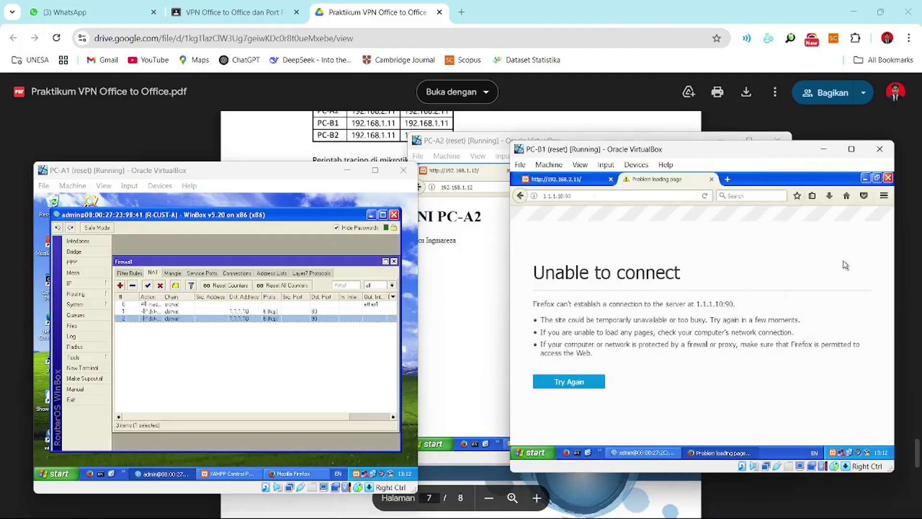
pyautogui.click(599, 195)
pyautogui.click(599, 195)
pyautogui.press('BackSpace')
pyautogui.press('BackSpace')
pyautogui.write('8080')
pyautogui.press('Return')
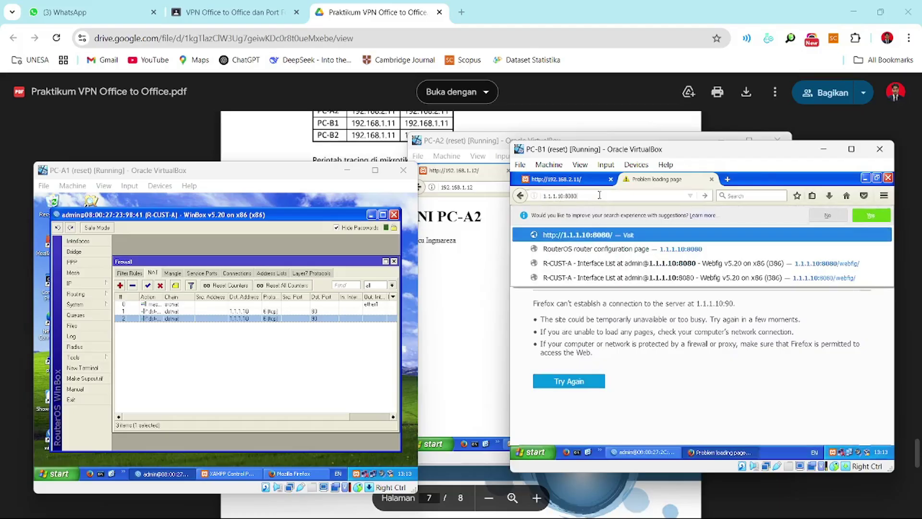
# Step: Replace the WebFig address on PC-B1 with 1.1.1.10:90 and test the forwarding to PC-A2
pyautogui.click(599, 195)
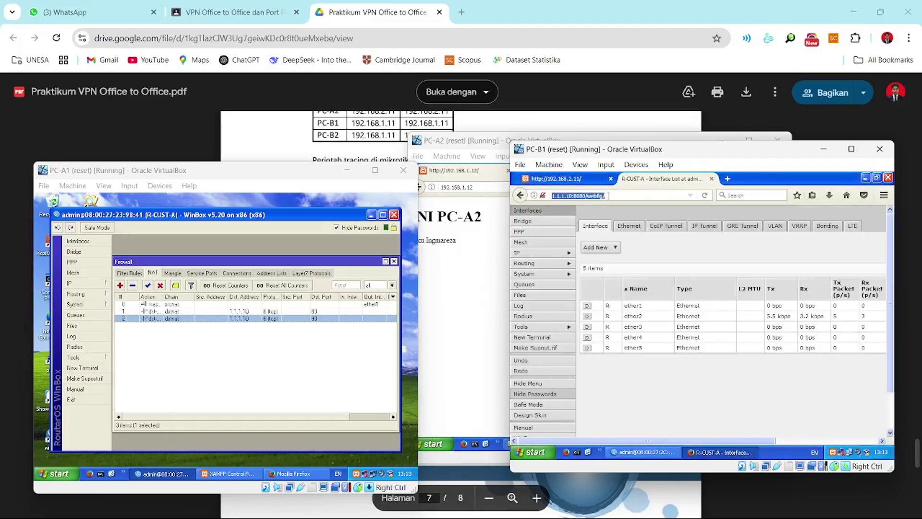
pyautogui.write('1.1.1.10')
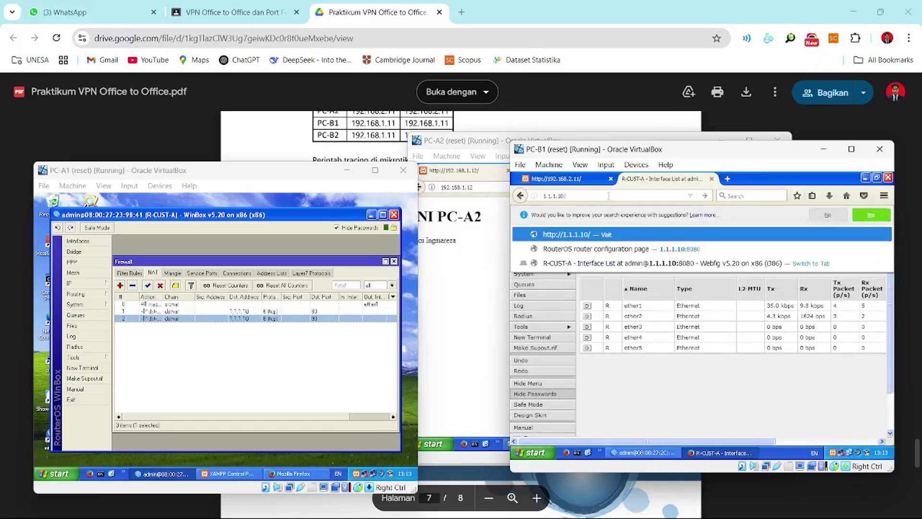
pyautogui.write(':8080')
pyautogui.press('Return')
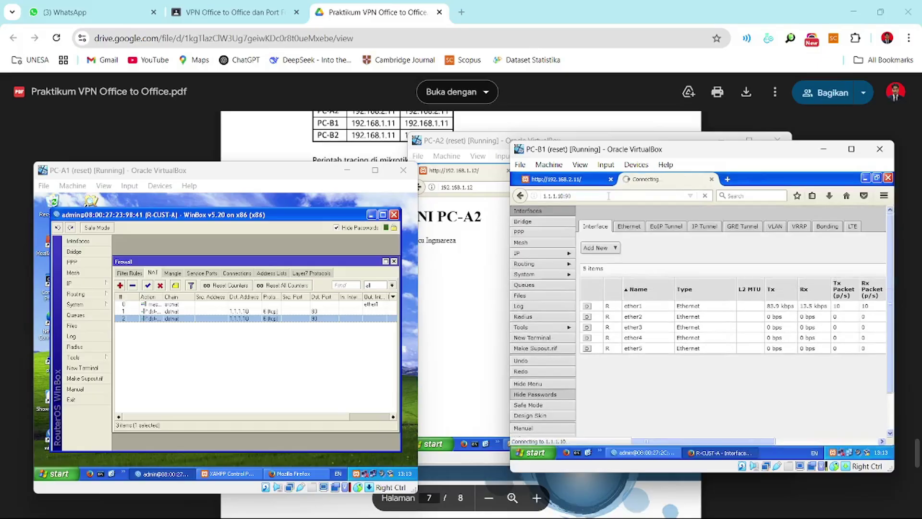
pyautogui.click(597, 195)
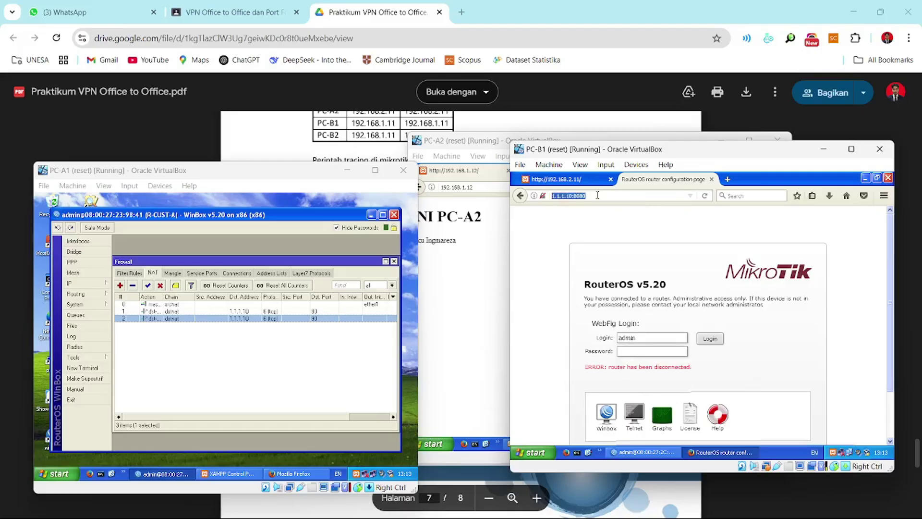
pyautogui.write('1.1.1.10:9')
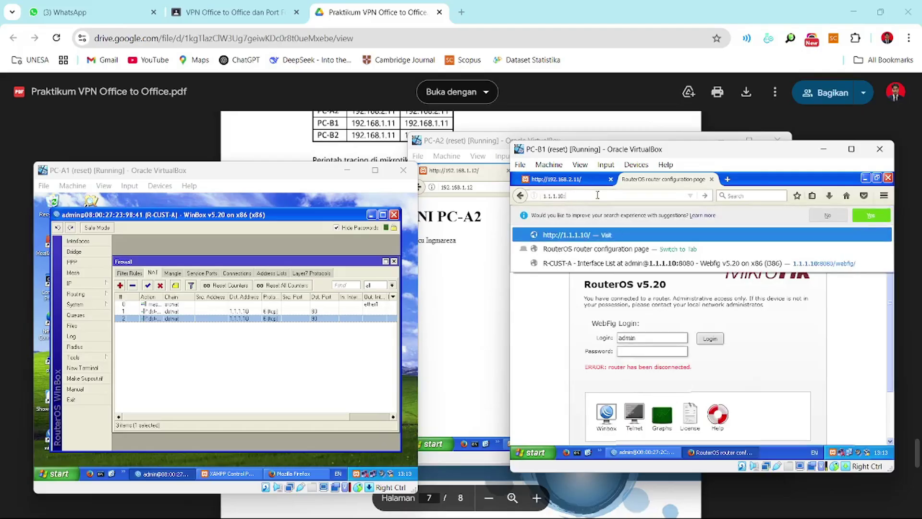
pyautogui.write('0')
pyautogui.press('Return')
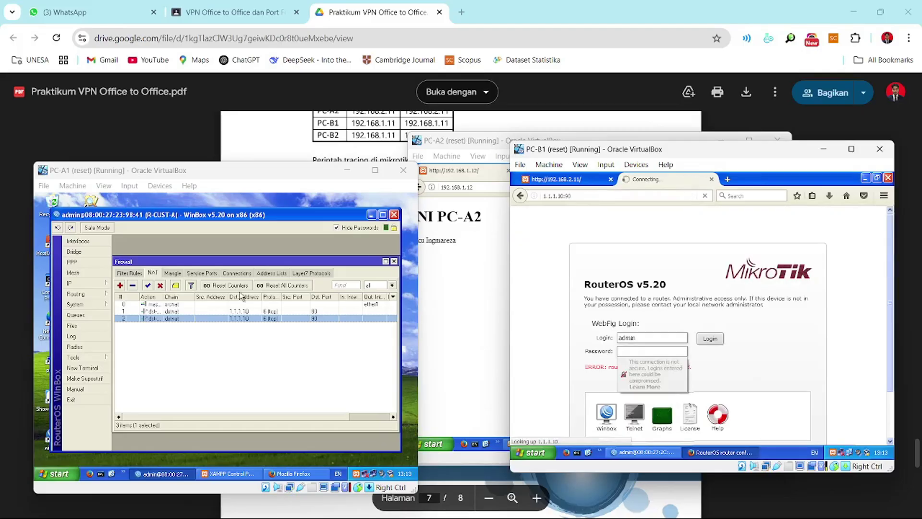
# Step: Set To Ports to 80 in the port 90 NAT rule that forwards to 192.168.1.12
pyautogui.doubleClick(215, 319)
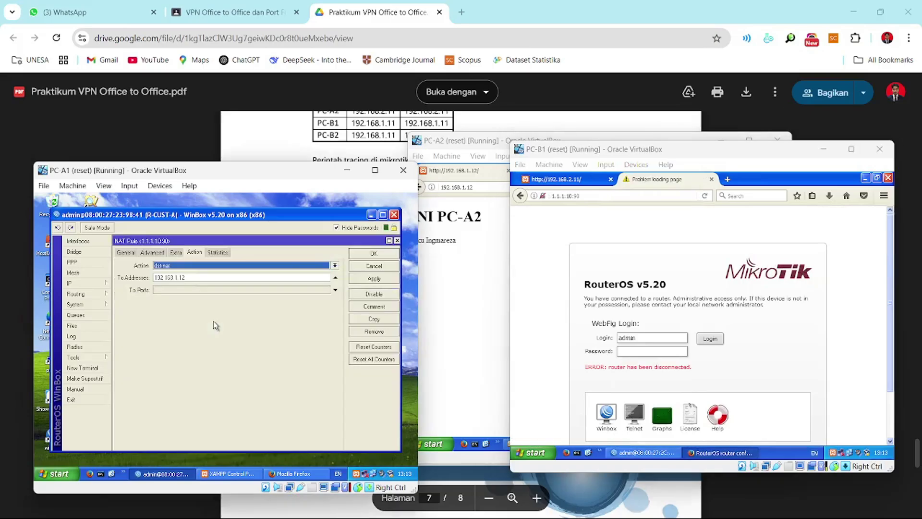
pyautogui.click(125, 252)
pyautogui.click(194, 252)
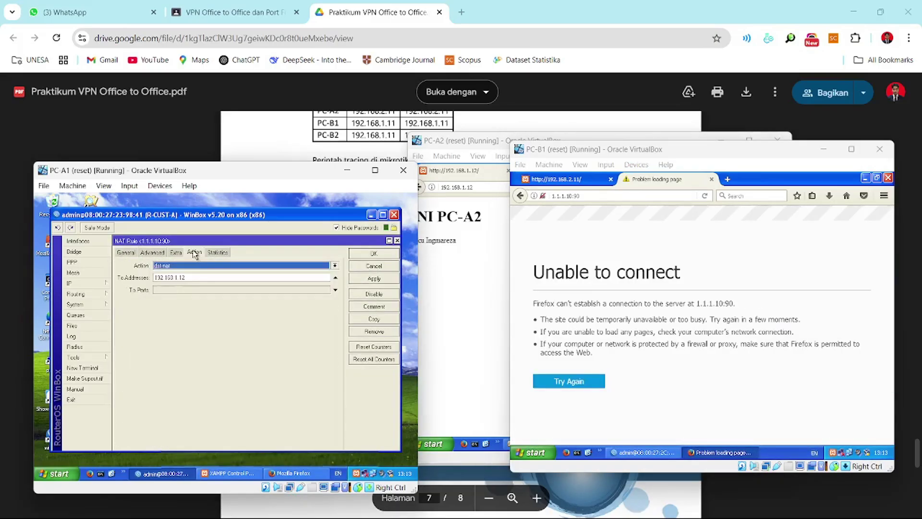
pyautogui.click(179, 289)
pyautogui.write('8')
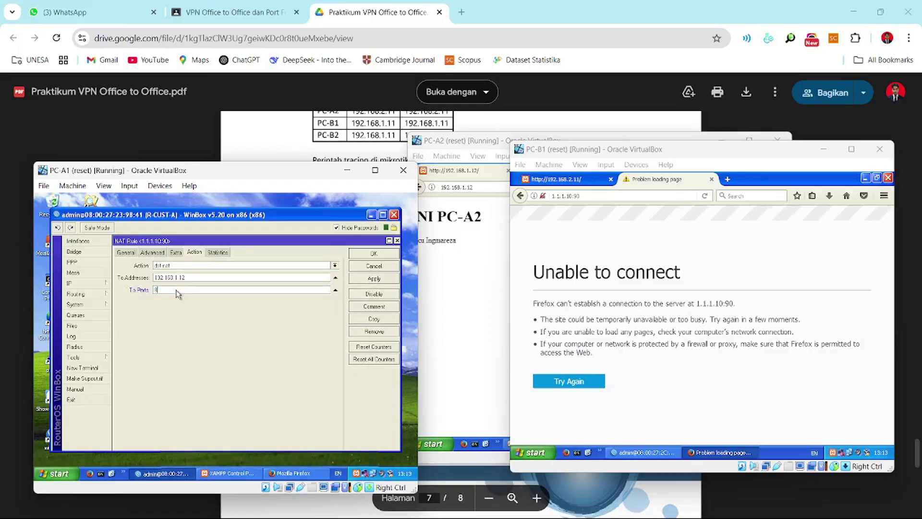
pyautogui.write('00')
pyautogui.press('Return')
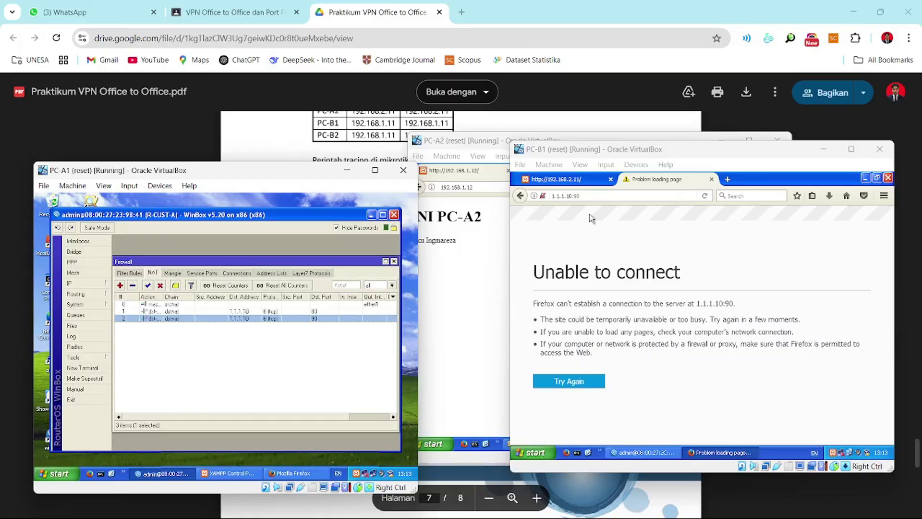
# Step: Reload 1.1.1.10:90 on PC-B1 and place the PC-A2 window beside it to compare the two pages
pyautogui.click(596, 195)
pyautogui.press('Return')
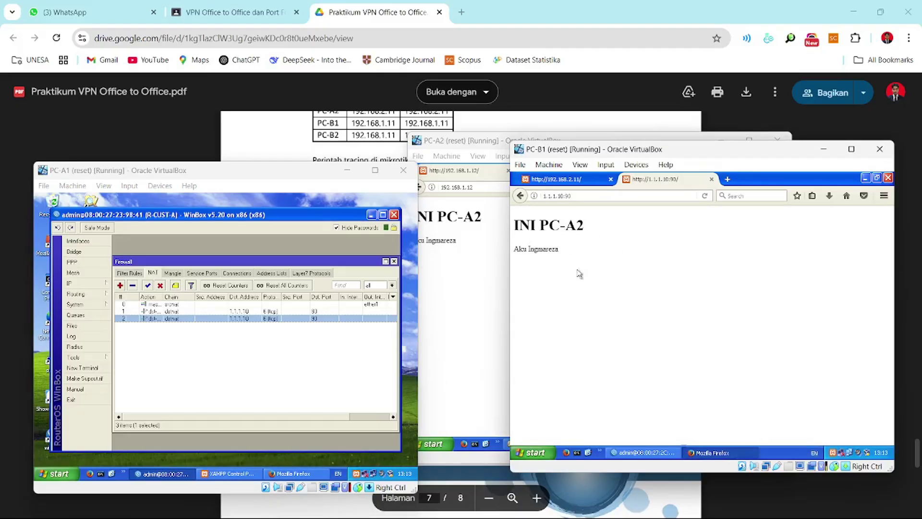
pyautogui.moveTo(467, 144); pyautogui.dragTo(178, 154)
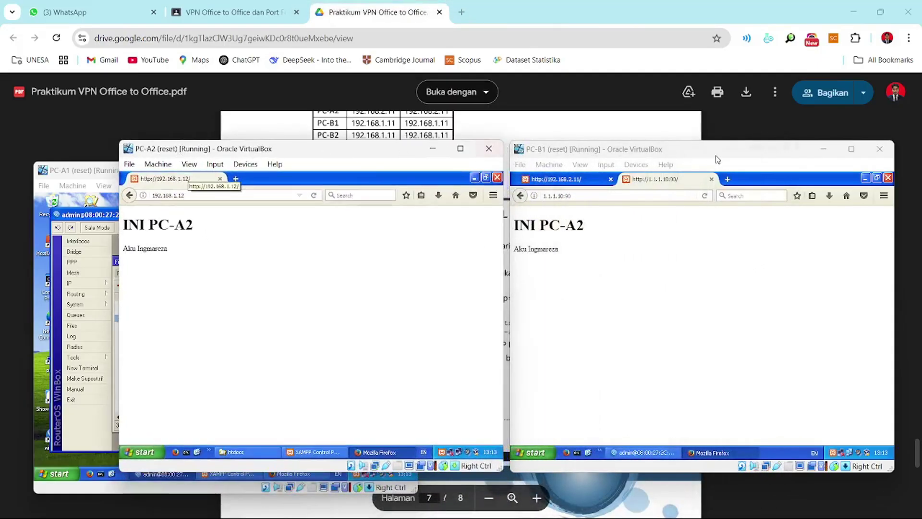
# Step: Minimize the PC-A2 and PC-A1 windows and review the practicum PDF's port forwarding instructions, returning to its first page
pyautogui.click(432, 149)
pyautogui.click(433, 170)
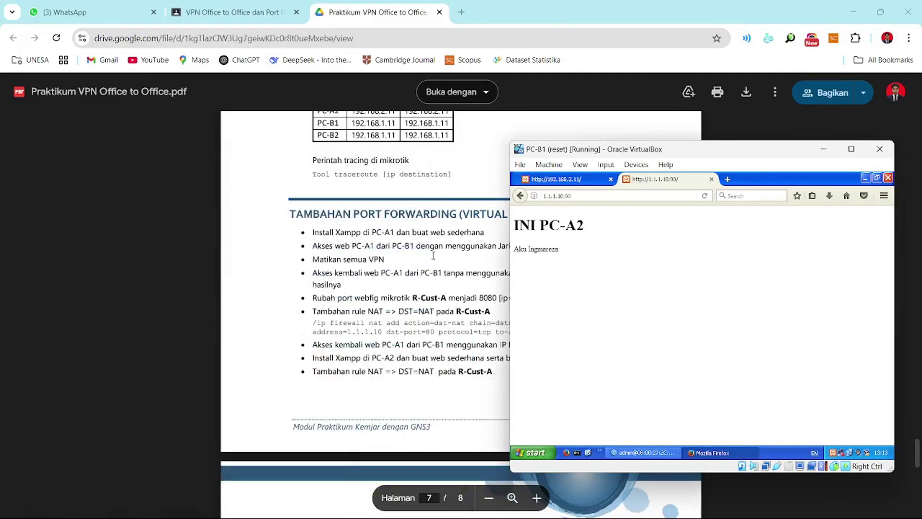
pyautogui.scroll(4, 428, 283)
pyautogui.click(422, 282)
pyautogui.scroll(-15, 418, 282)
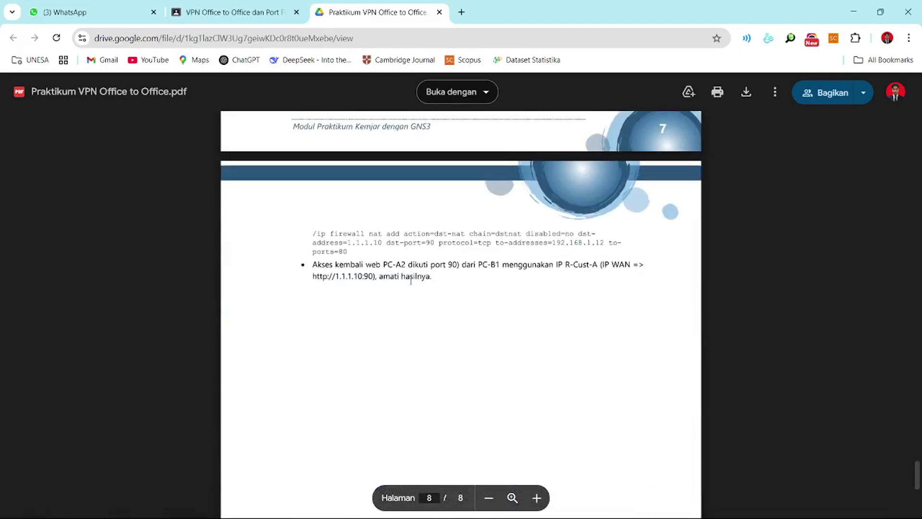
pyautogui.scroll(8, 410, 280)
pyautogui.scroll(-8, 411, 283)
pyautogui.scroll(20, 494, 321)
pyautogui.scroll(20, 499, 321)
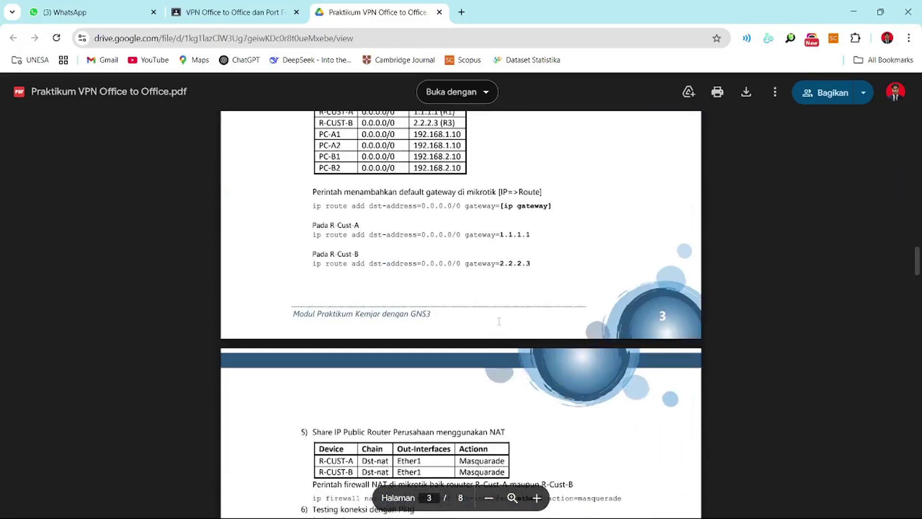
pyautogui.scroll(5, 499, 321)
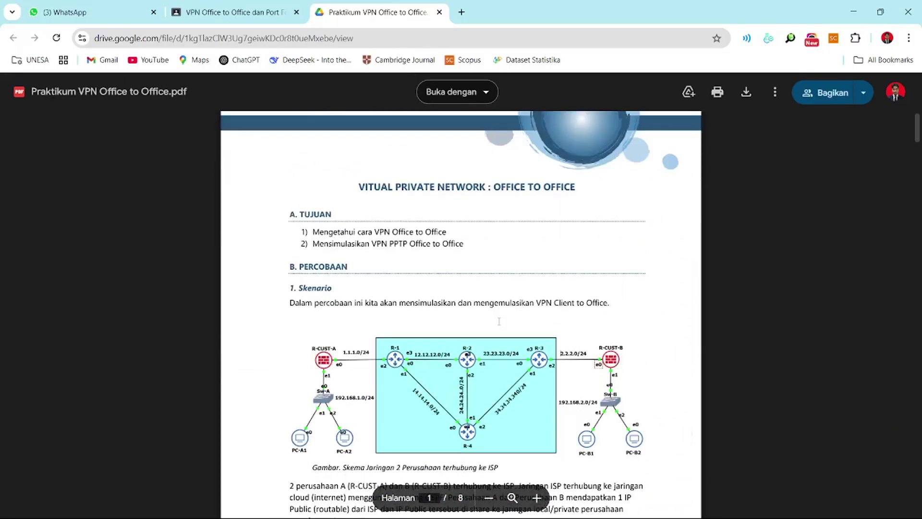